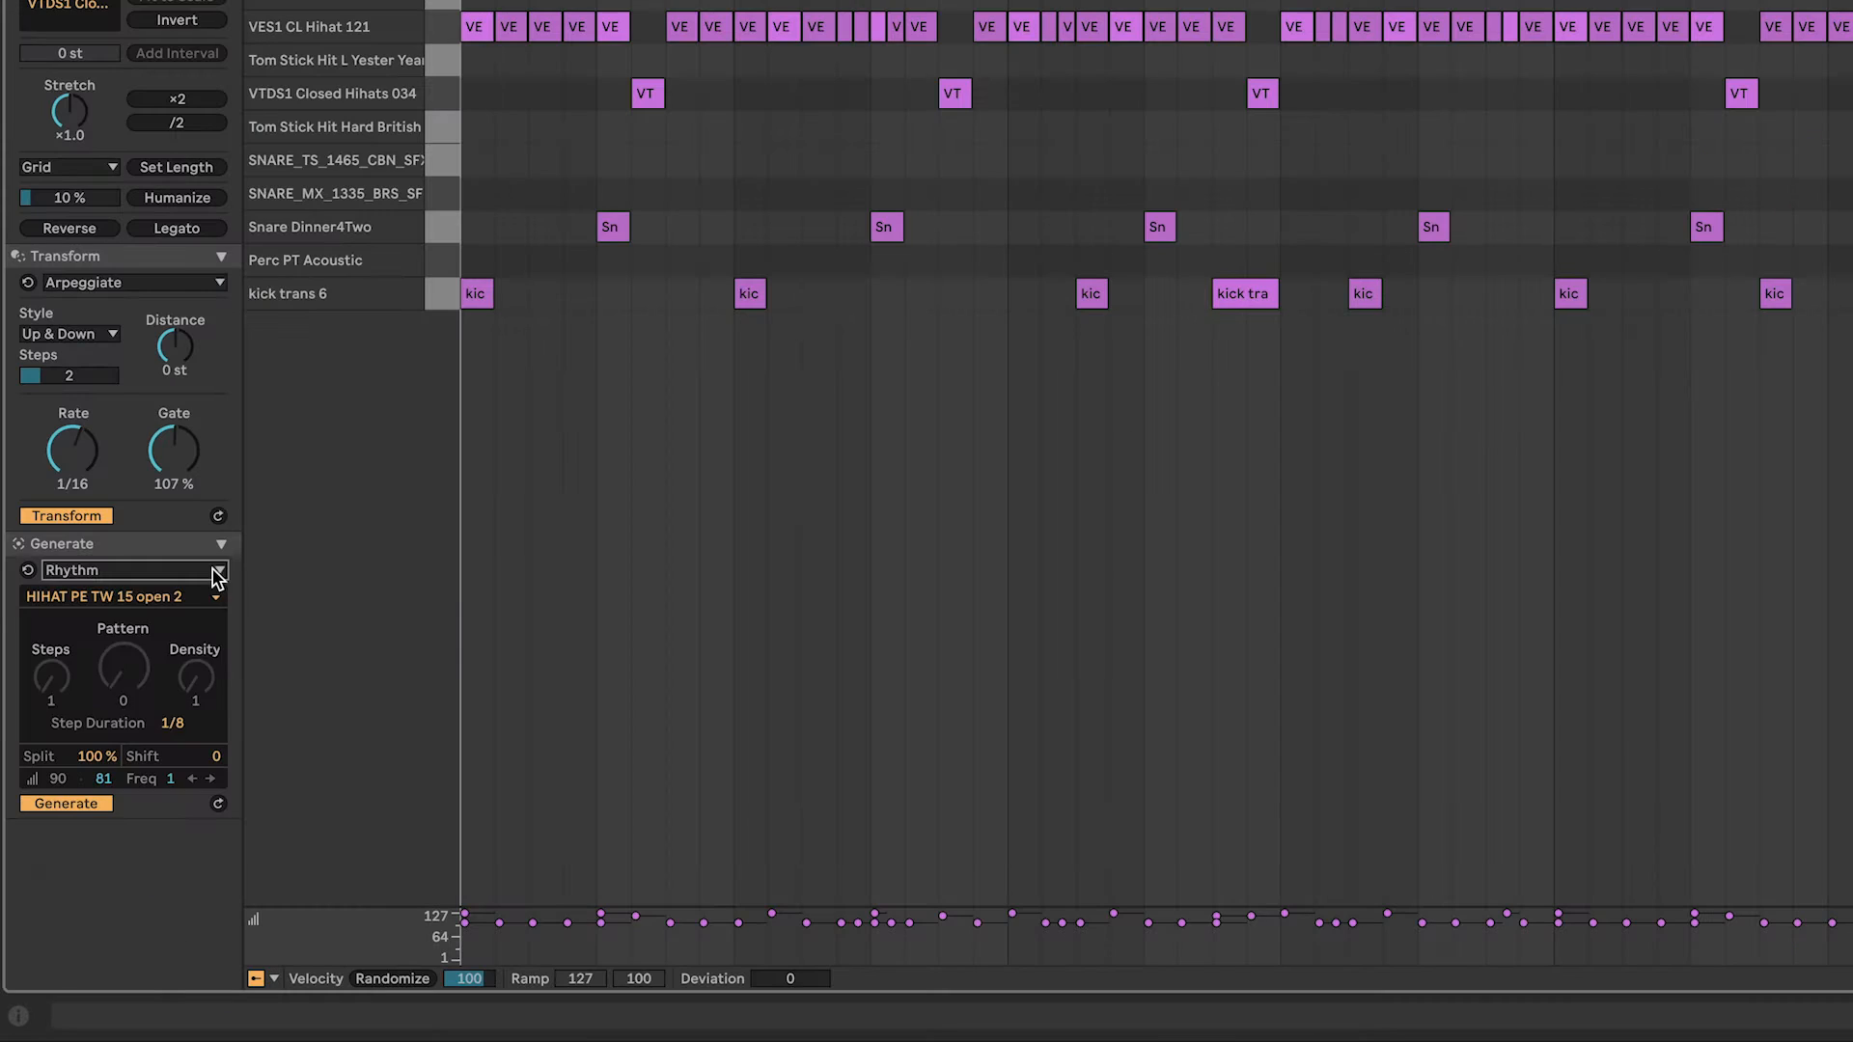
Delete all the existing notes on the VES1 CL Hihat 121 row of the drum clip
{"action": "left_click", "coordinate": [191, 569]}
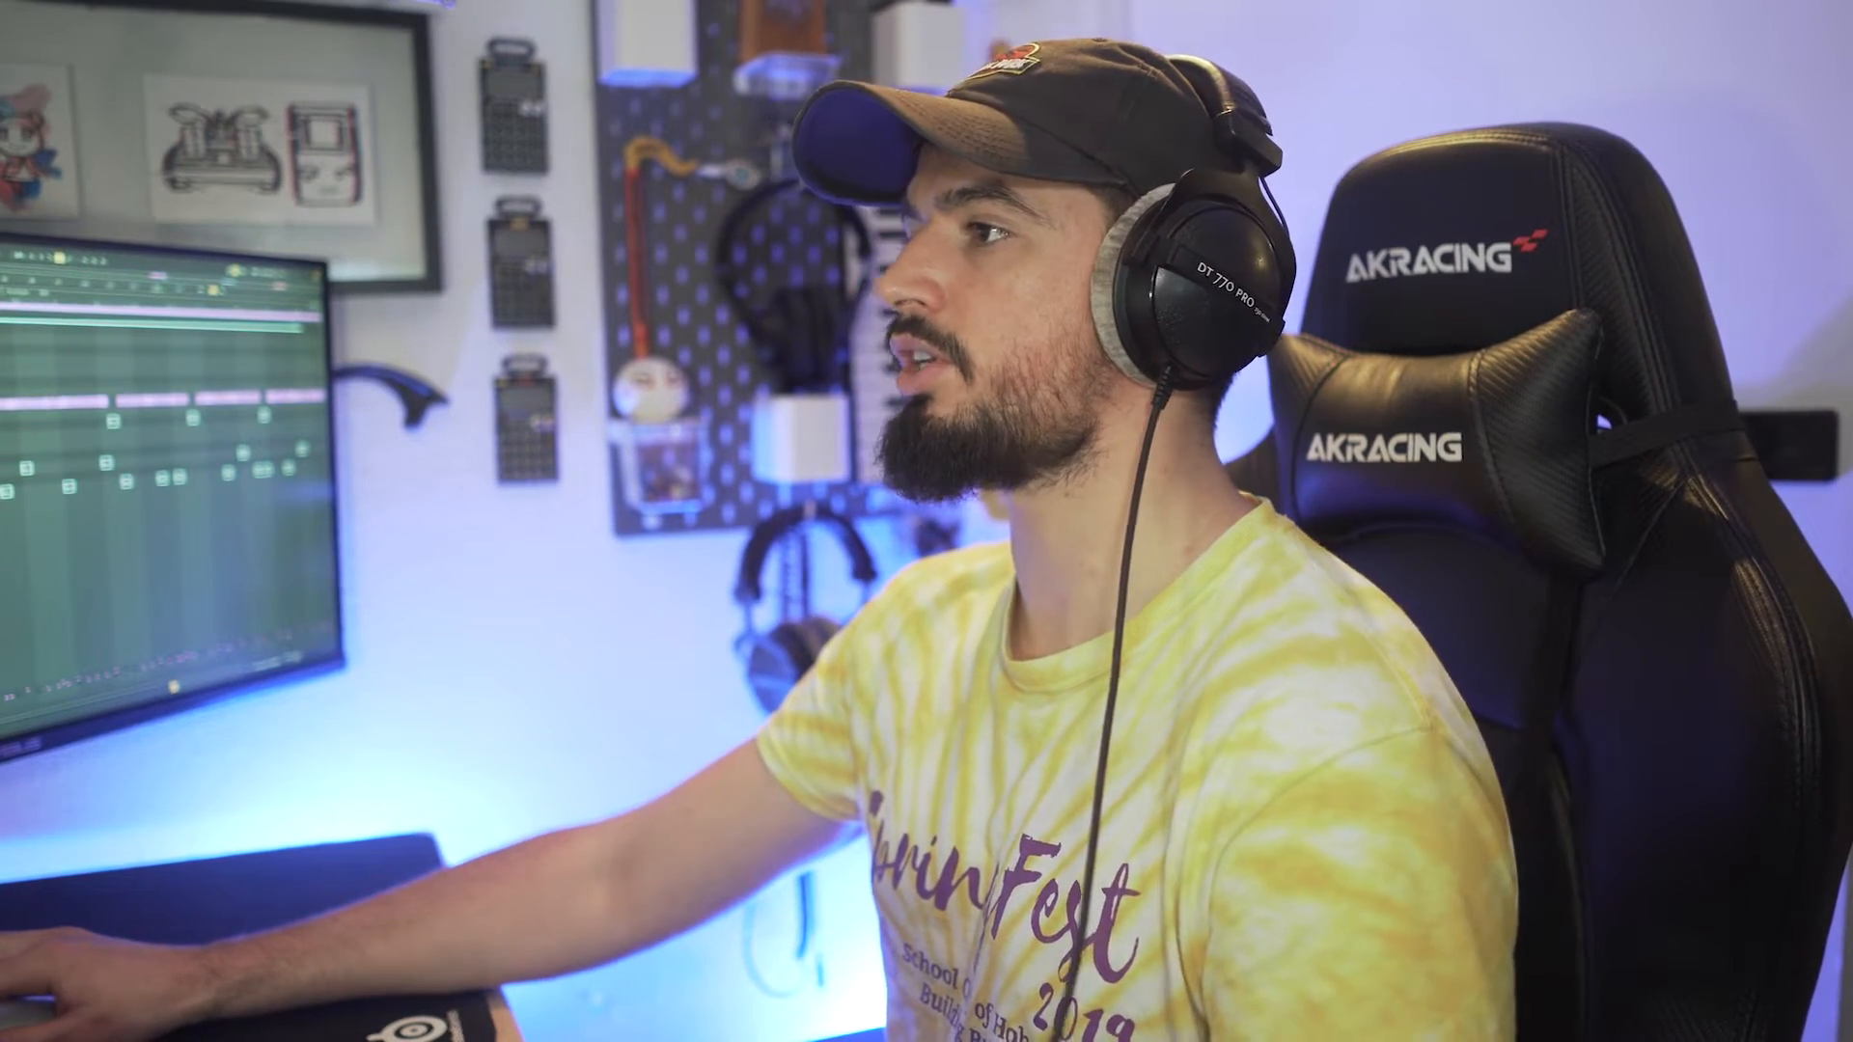
{"action": "left_click_drag", "start_coordinate": [334, 305], "coordinate": [1845, 344]}
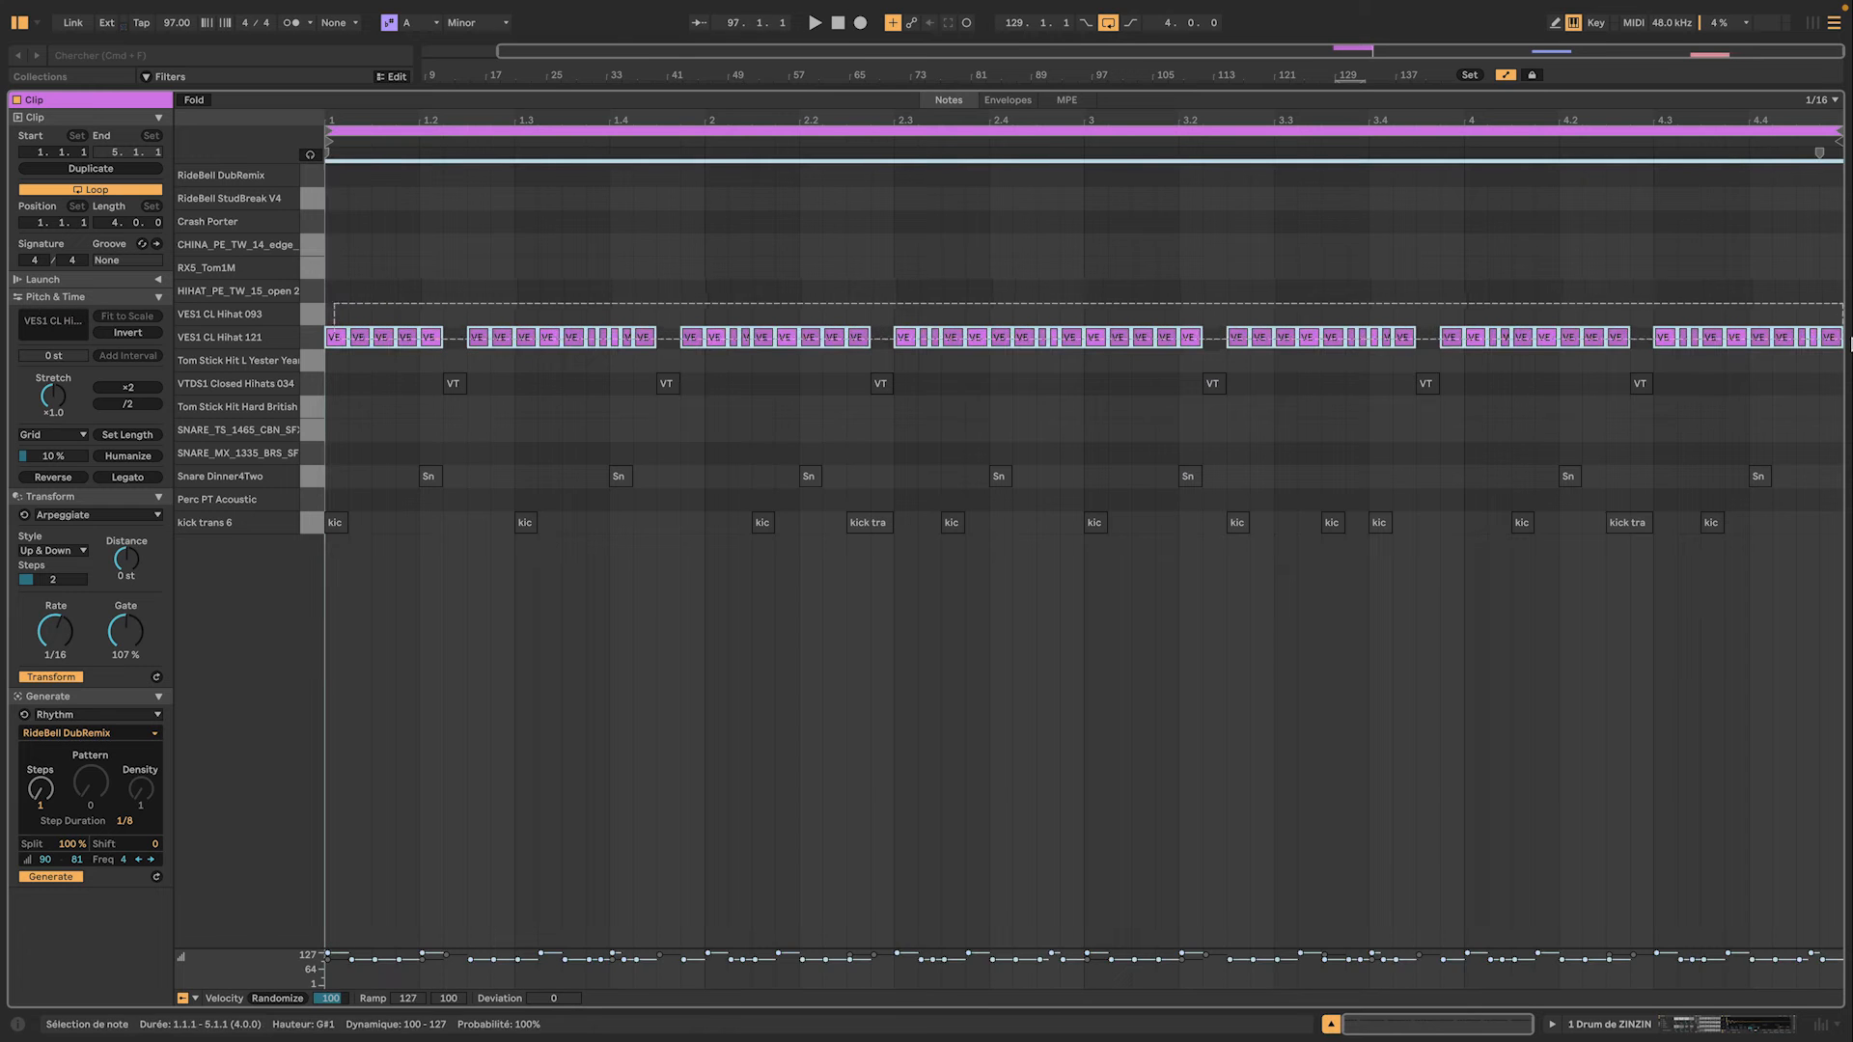
{"action": "key", "text": "Delete"}
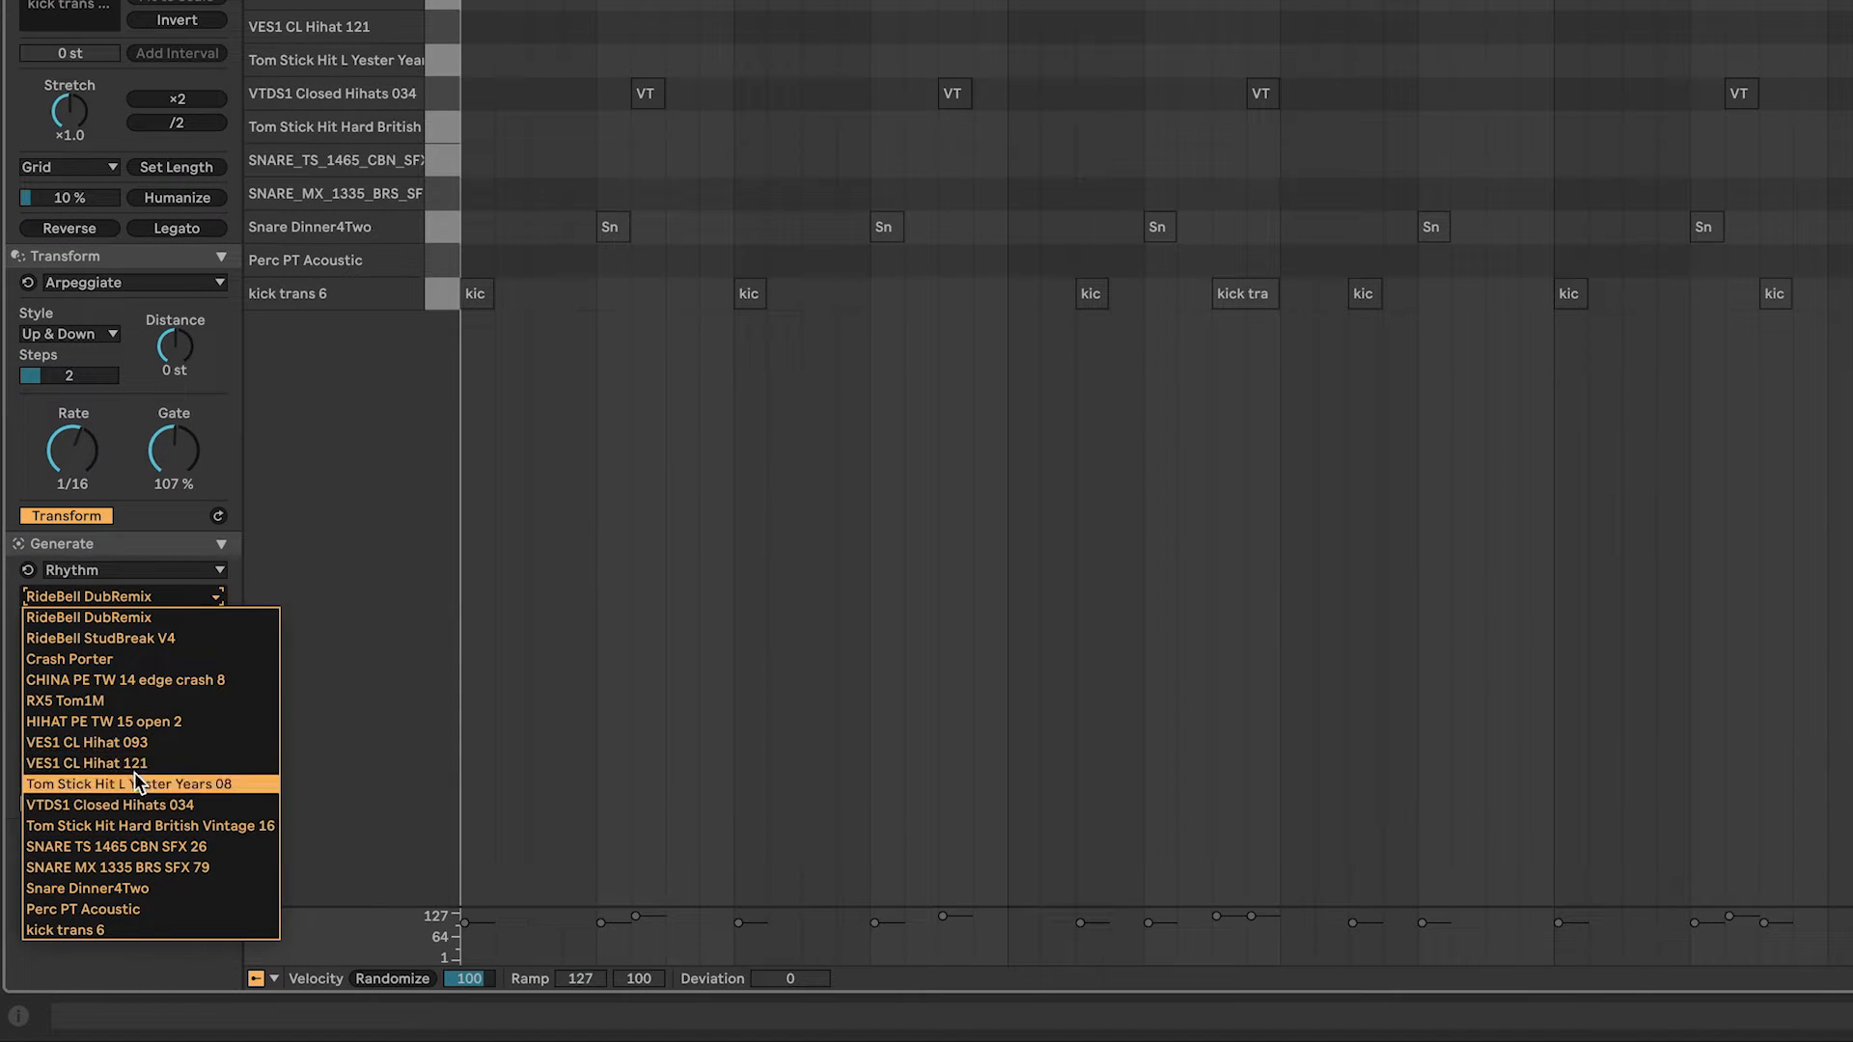
Generate a Rhythm on VES1 CL Hihat 121 with Split at 0 % and play it back
{"action": "left_click", "coordinate": [170, 763]}
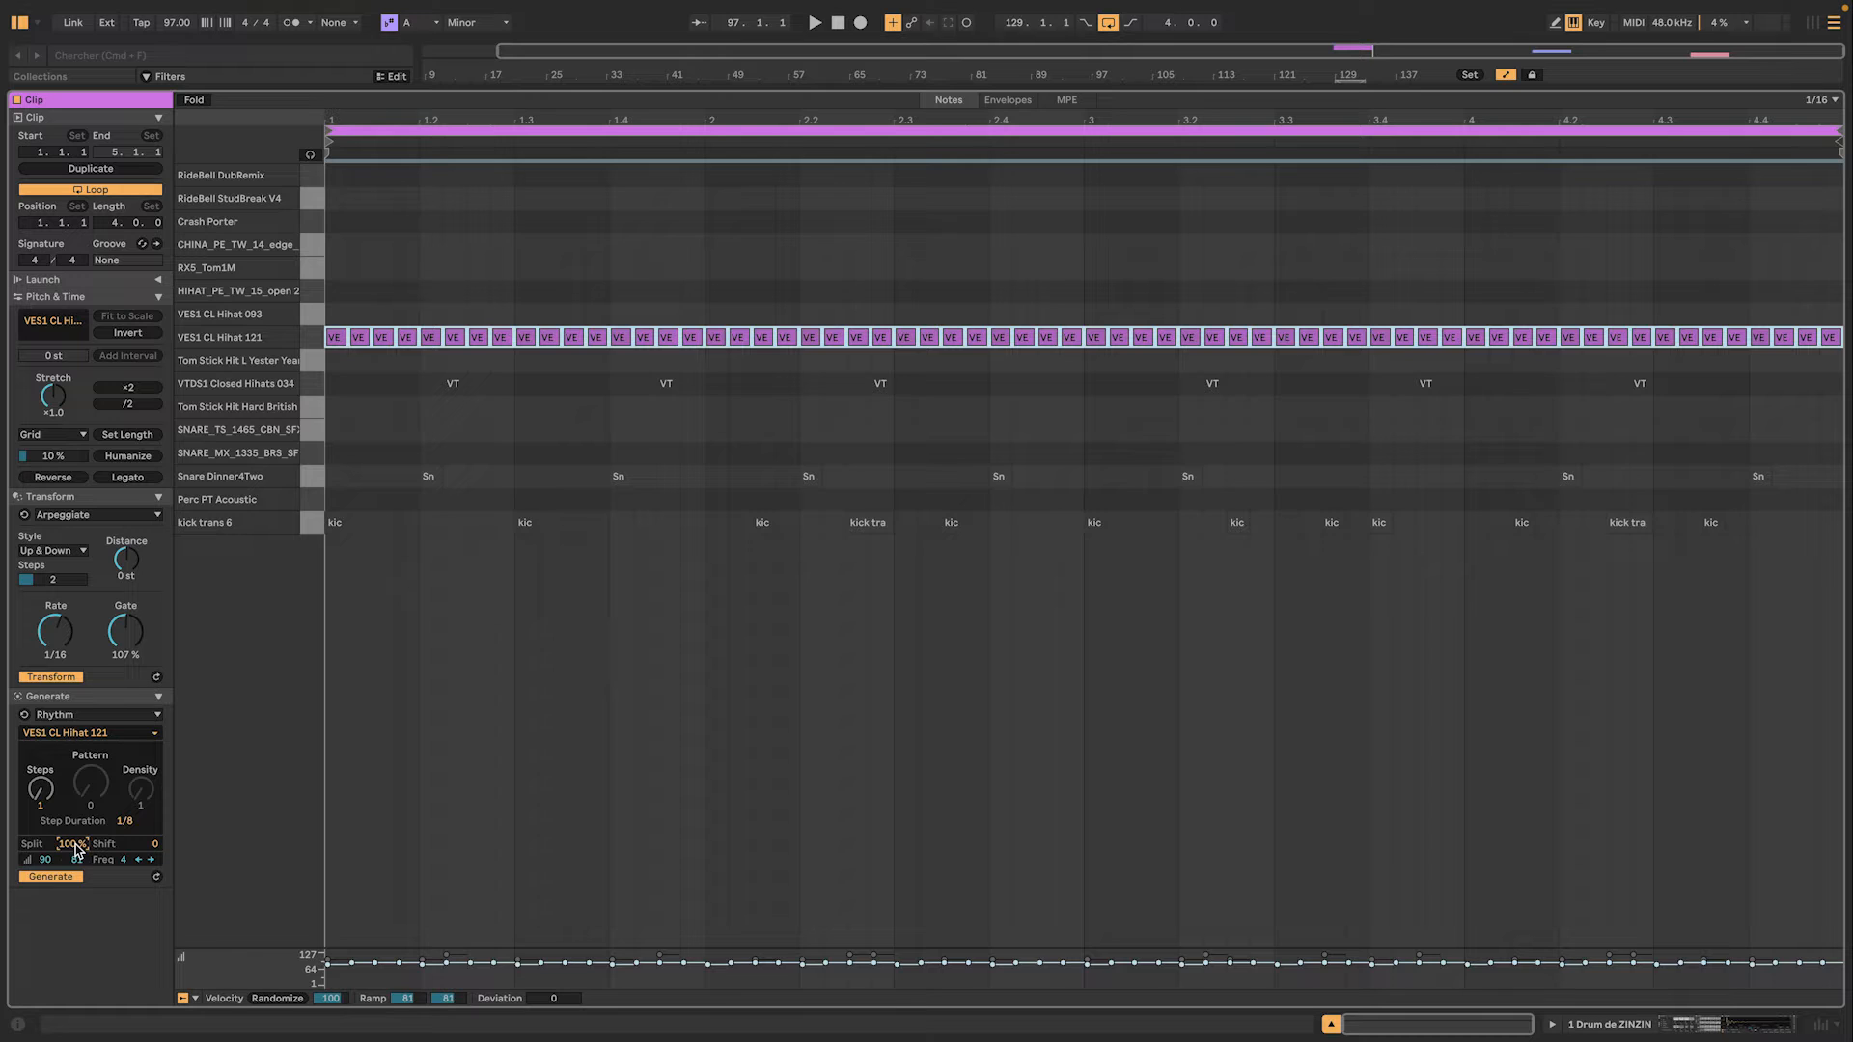
{"action": "left_click_drag", "start_coordinate": [74, 845], "coordinate": [74, 942]}
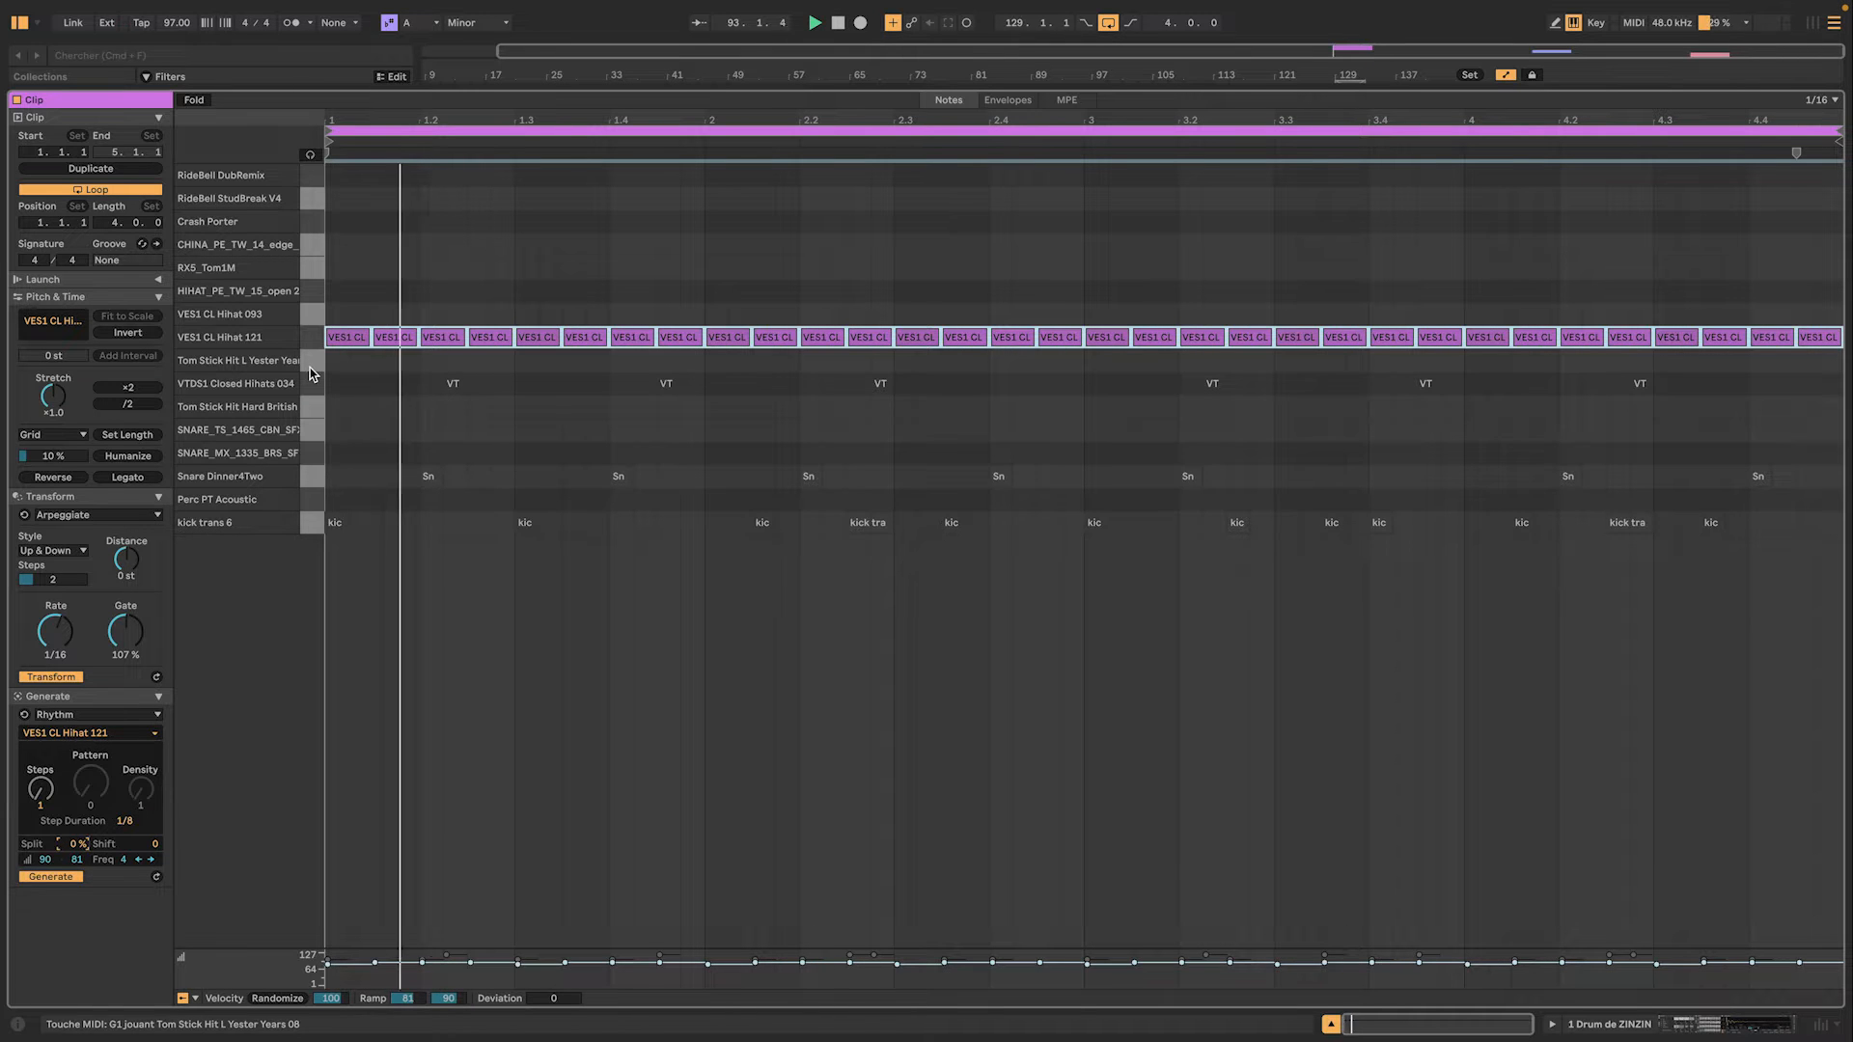
{"action": "key", "text": "space"}
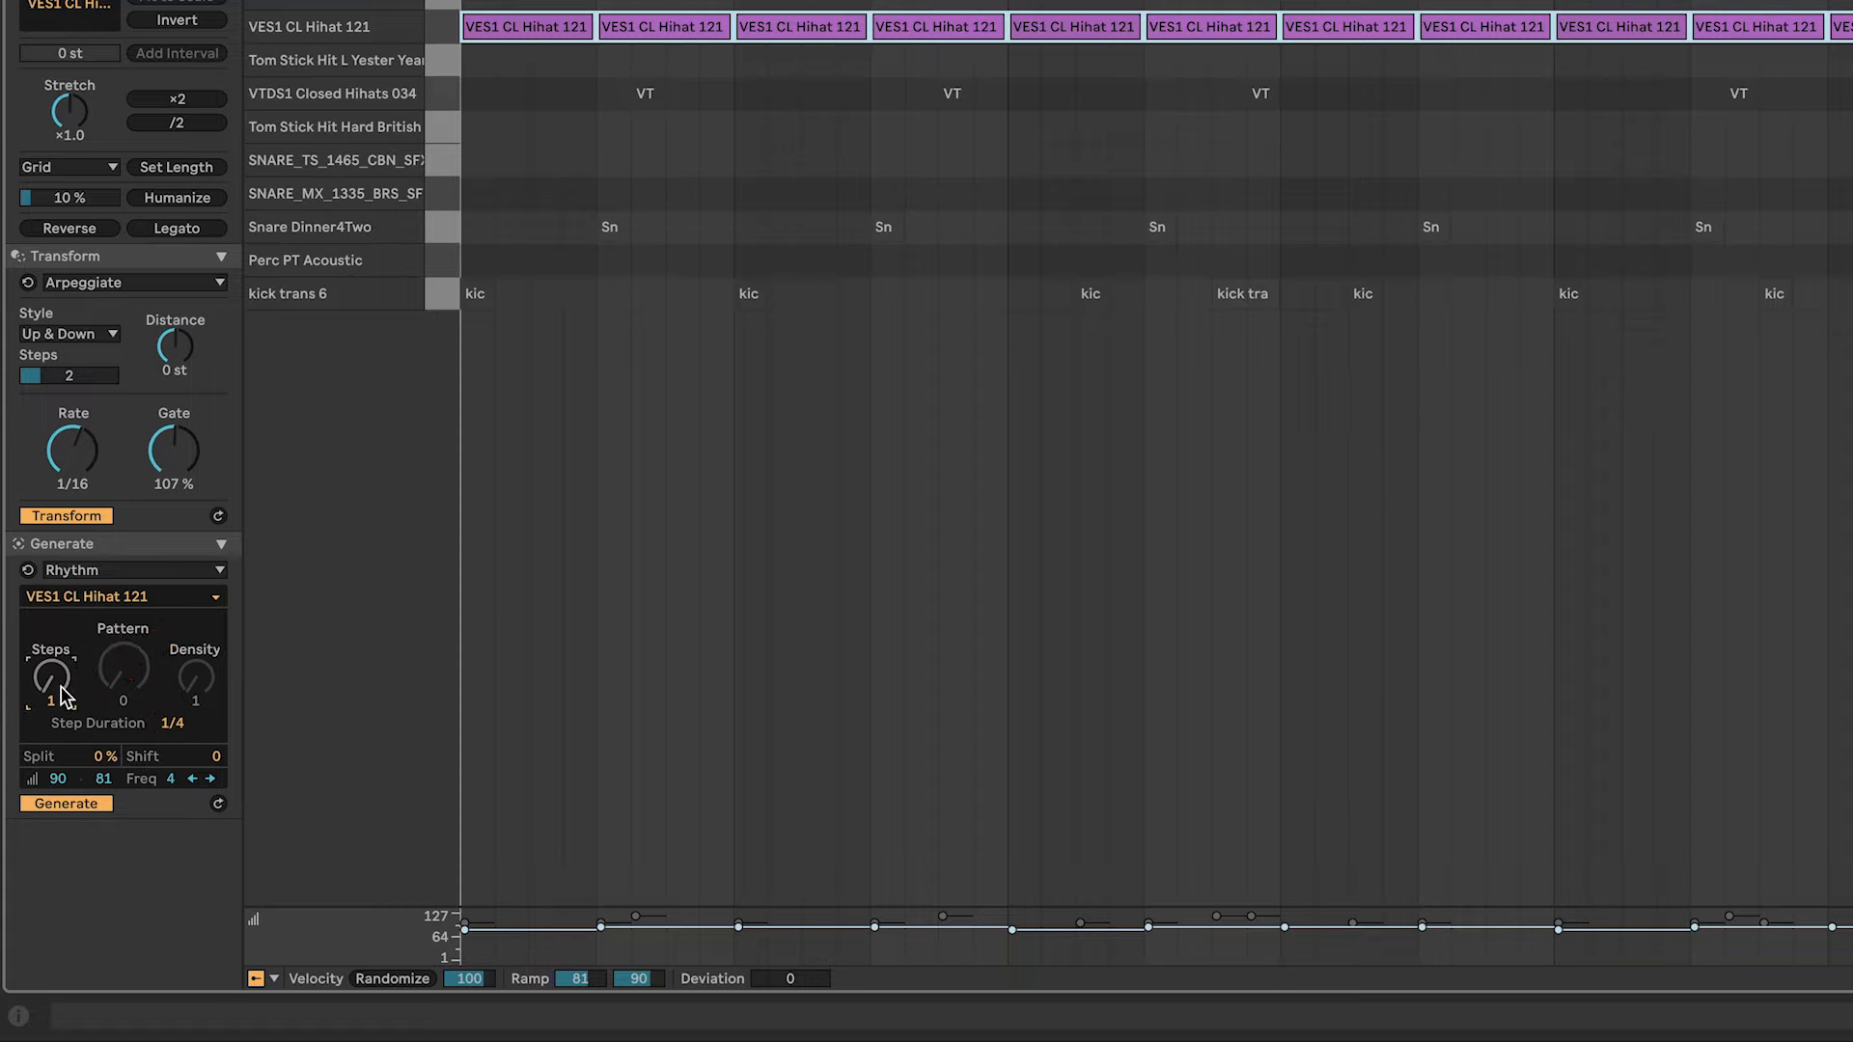
Raise the hi-hat rhythm to 4 steps during playback and set the step duration to 1/8
{"action": "left_click_drag", "start_coordinate": [60, 695], "coordinate": [60, 685]}
{"action": "key", "text": "space"}
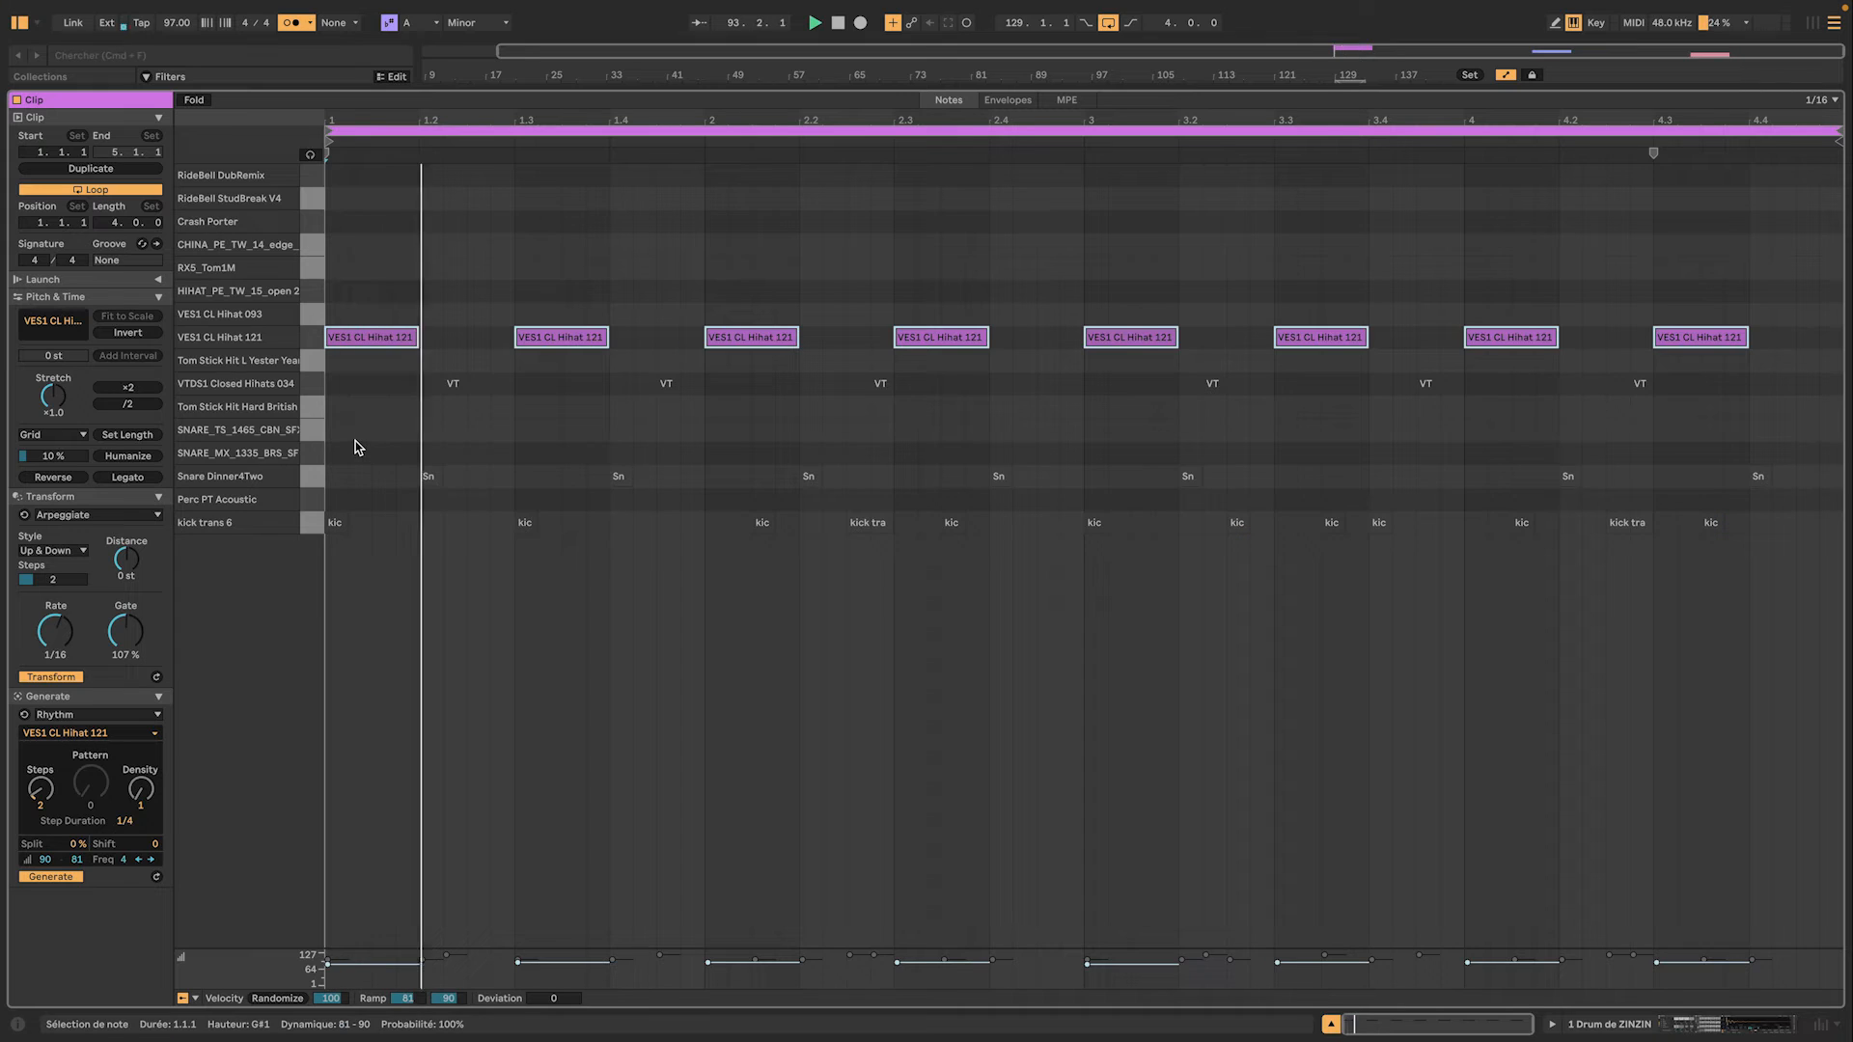
{"action": "scroll", "coordinate": [40, 790], "scroll_direction": "up", "scroll_amount": 1}
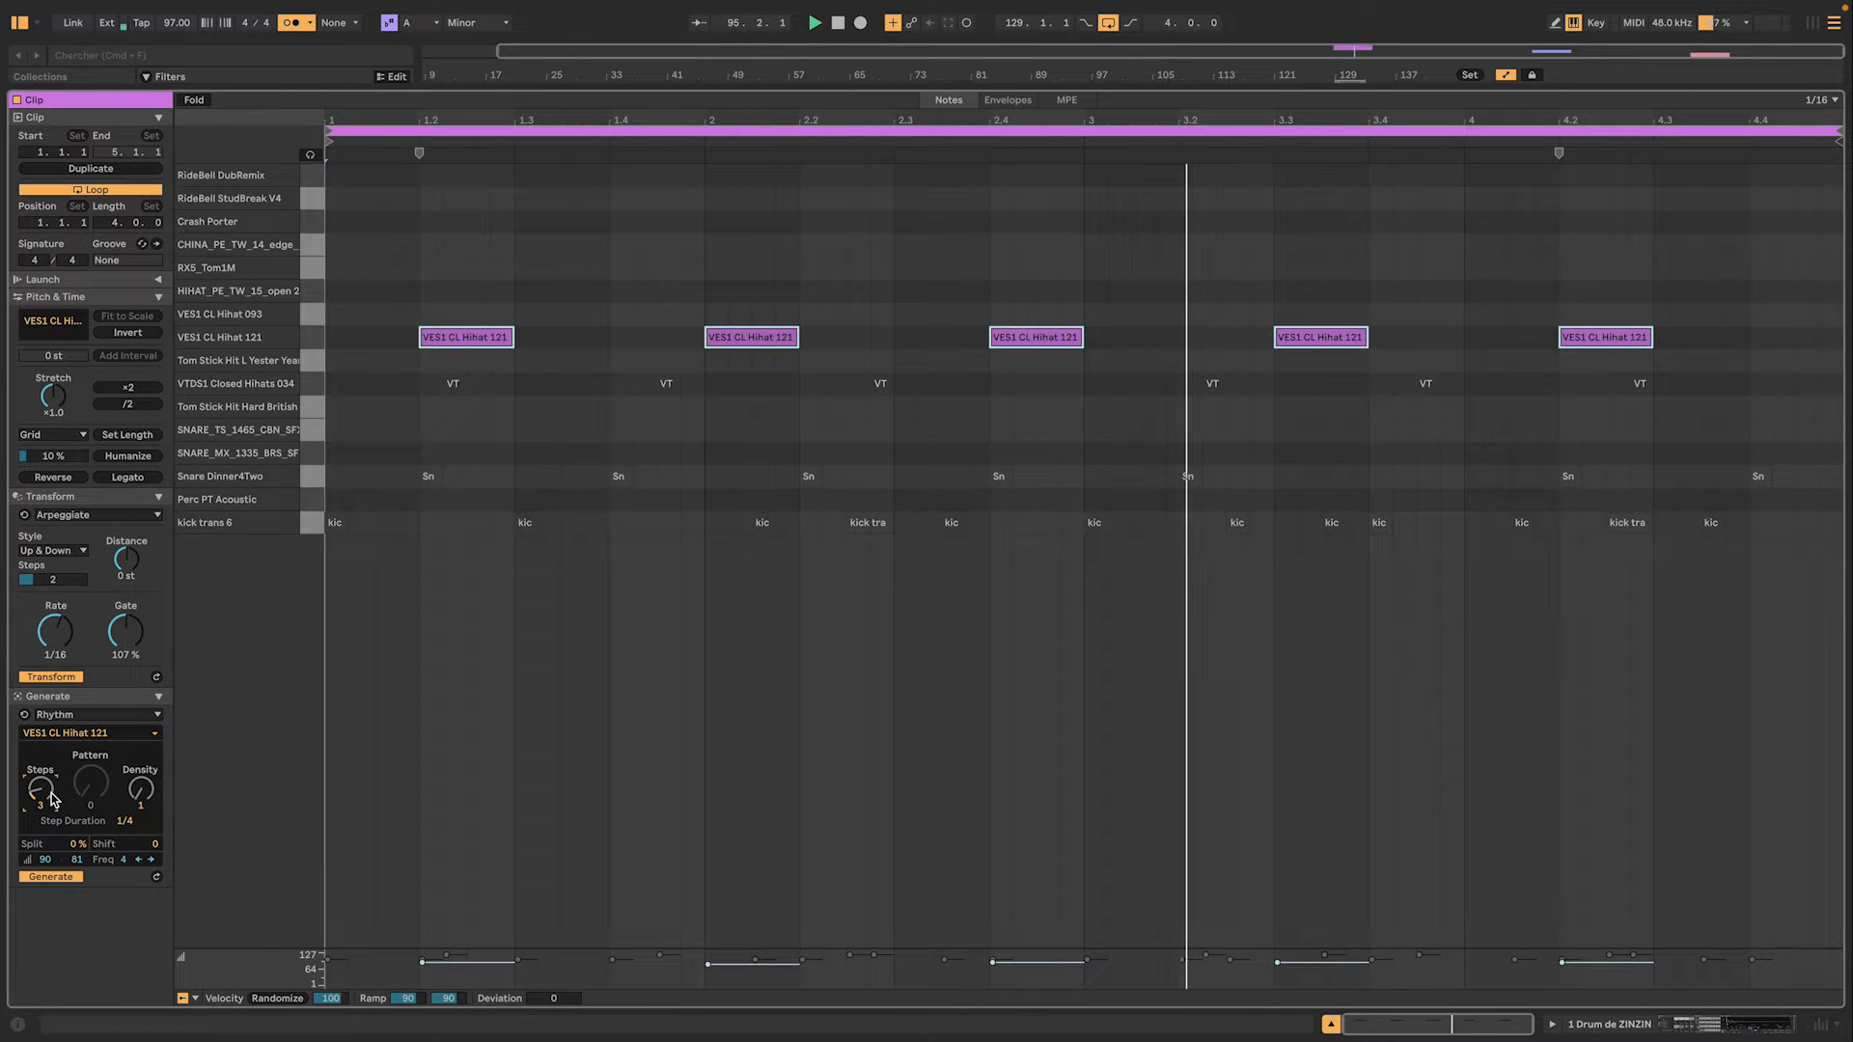
{"action": "scroll", "coordinate": [41, 789], "scroll_direction": "up", "scroll_amount": 1}
{"action": "mouse_move", "coordinate": [130, 822]}
{"action": "left_mouse_down"}
{"action": "mouse_move", "coordinate": [131, 805]}
{"action": "mouse_move", "coordinate": [130, 835]}
{"action": "left_mouse_up"}
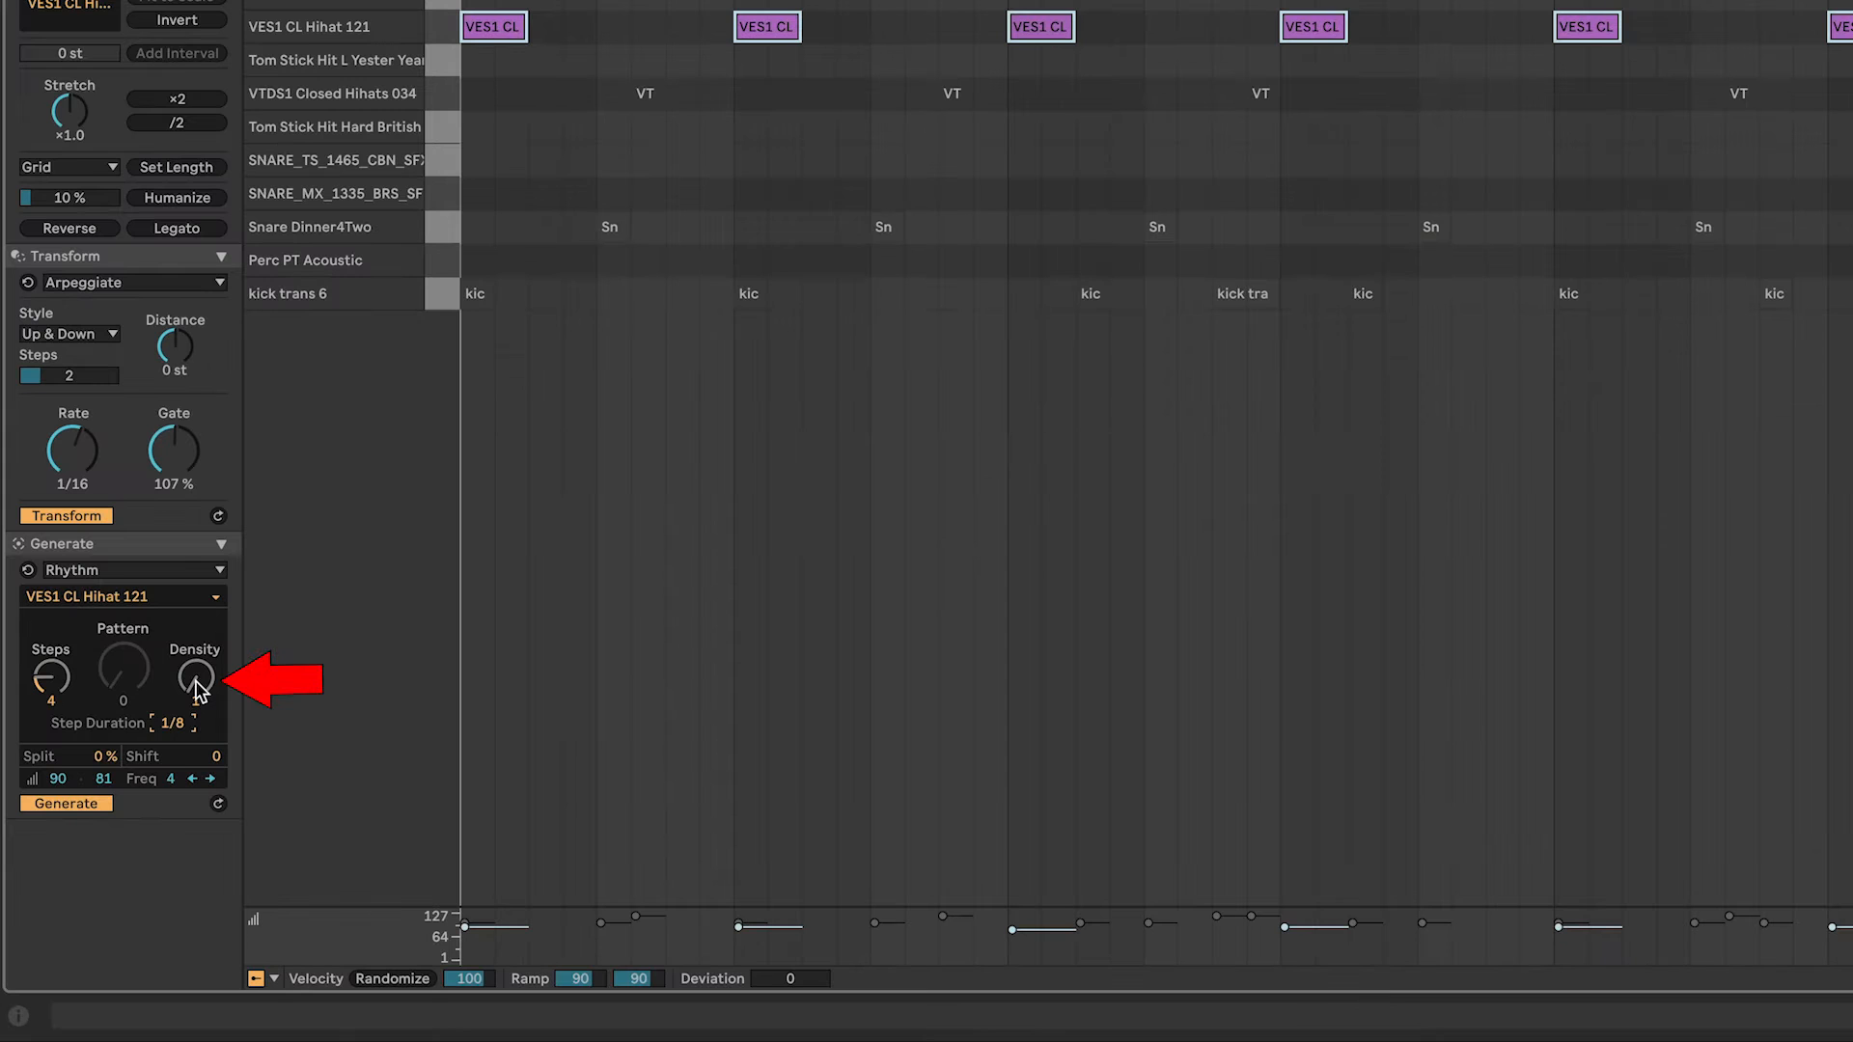
Set the hi-hat rhythm to 16 steps, density 9 and pattern 715
{"action": "left_click_drag", "start_coordinate": [195, 679], "coordinate": [196, 669]}
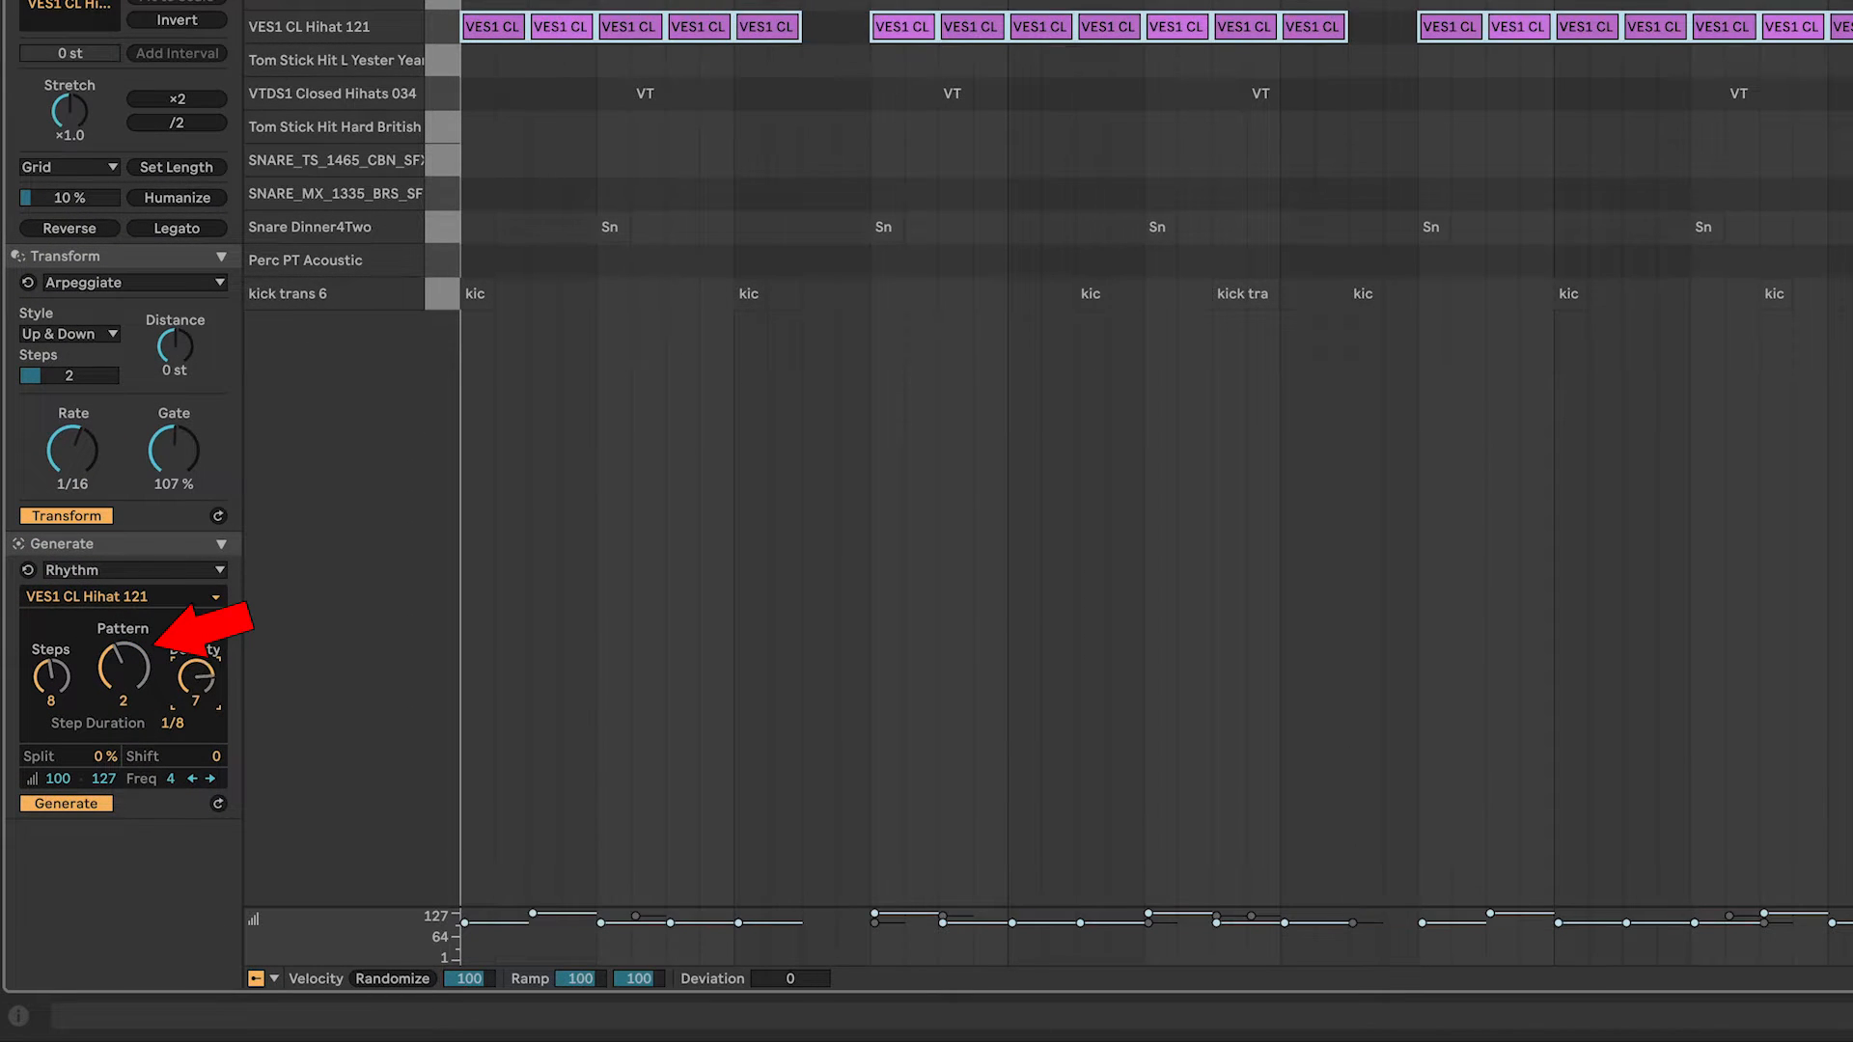
{"action": "mouse_move", "coordinate": [135, 664]}
{"action": "left_mouse_down"}
{"action": "mouse_move", "coordinate": [135, 608]}
{"action": "mouse_move", "coordinate": [136, 662]}
{"action": "left_mouse_up"}
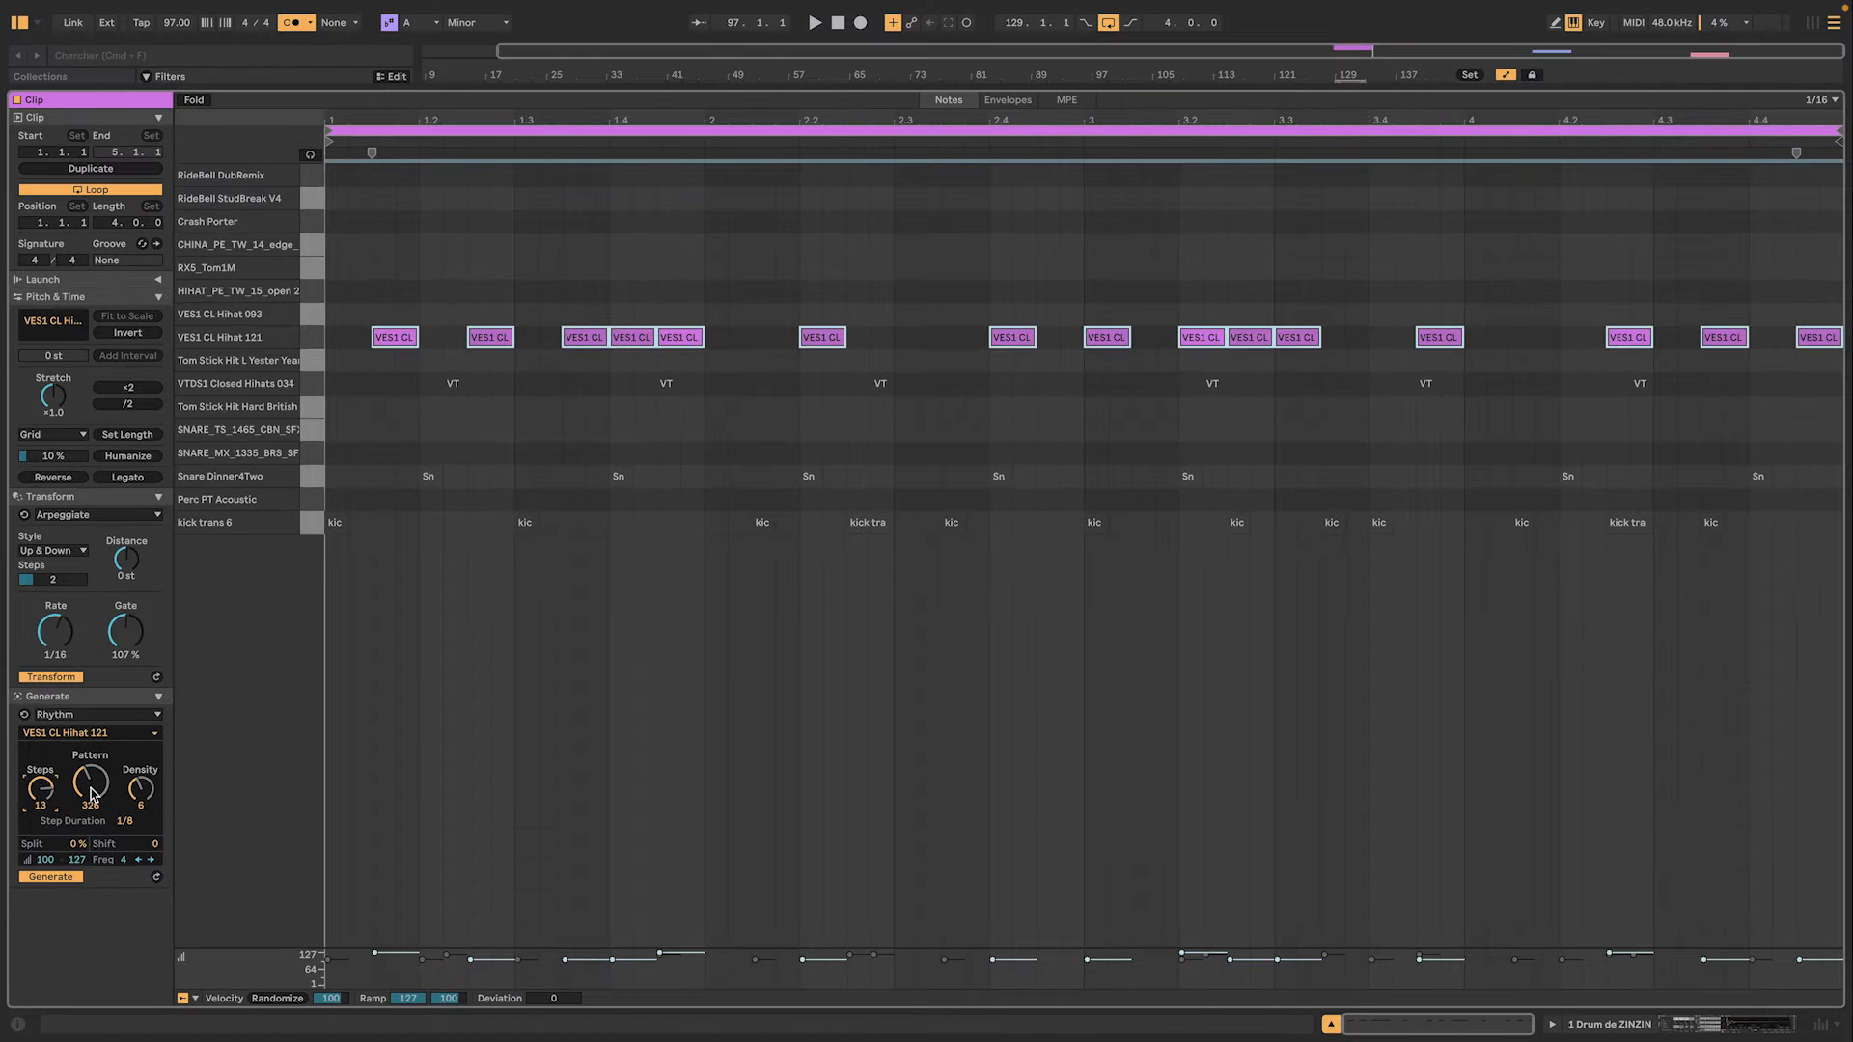
{"action": "left_click_drag", "start_coordinate": [92, 796], "coordinate": [92, 776]}
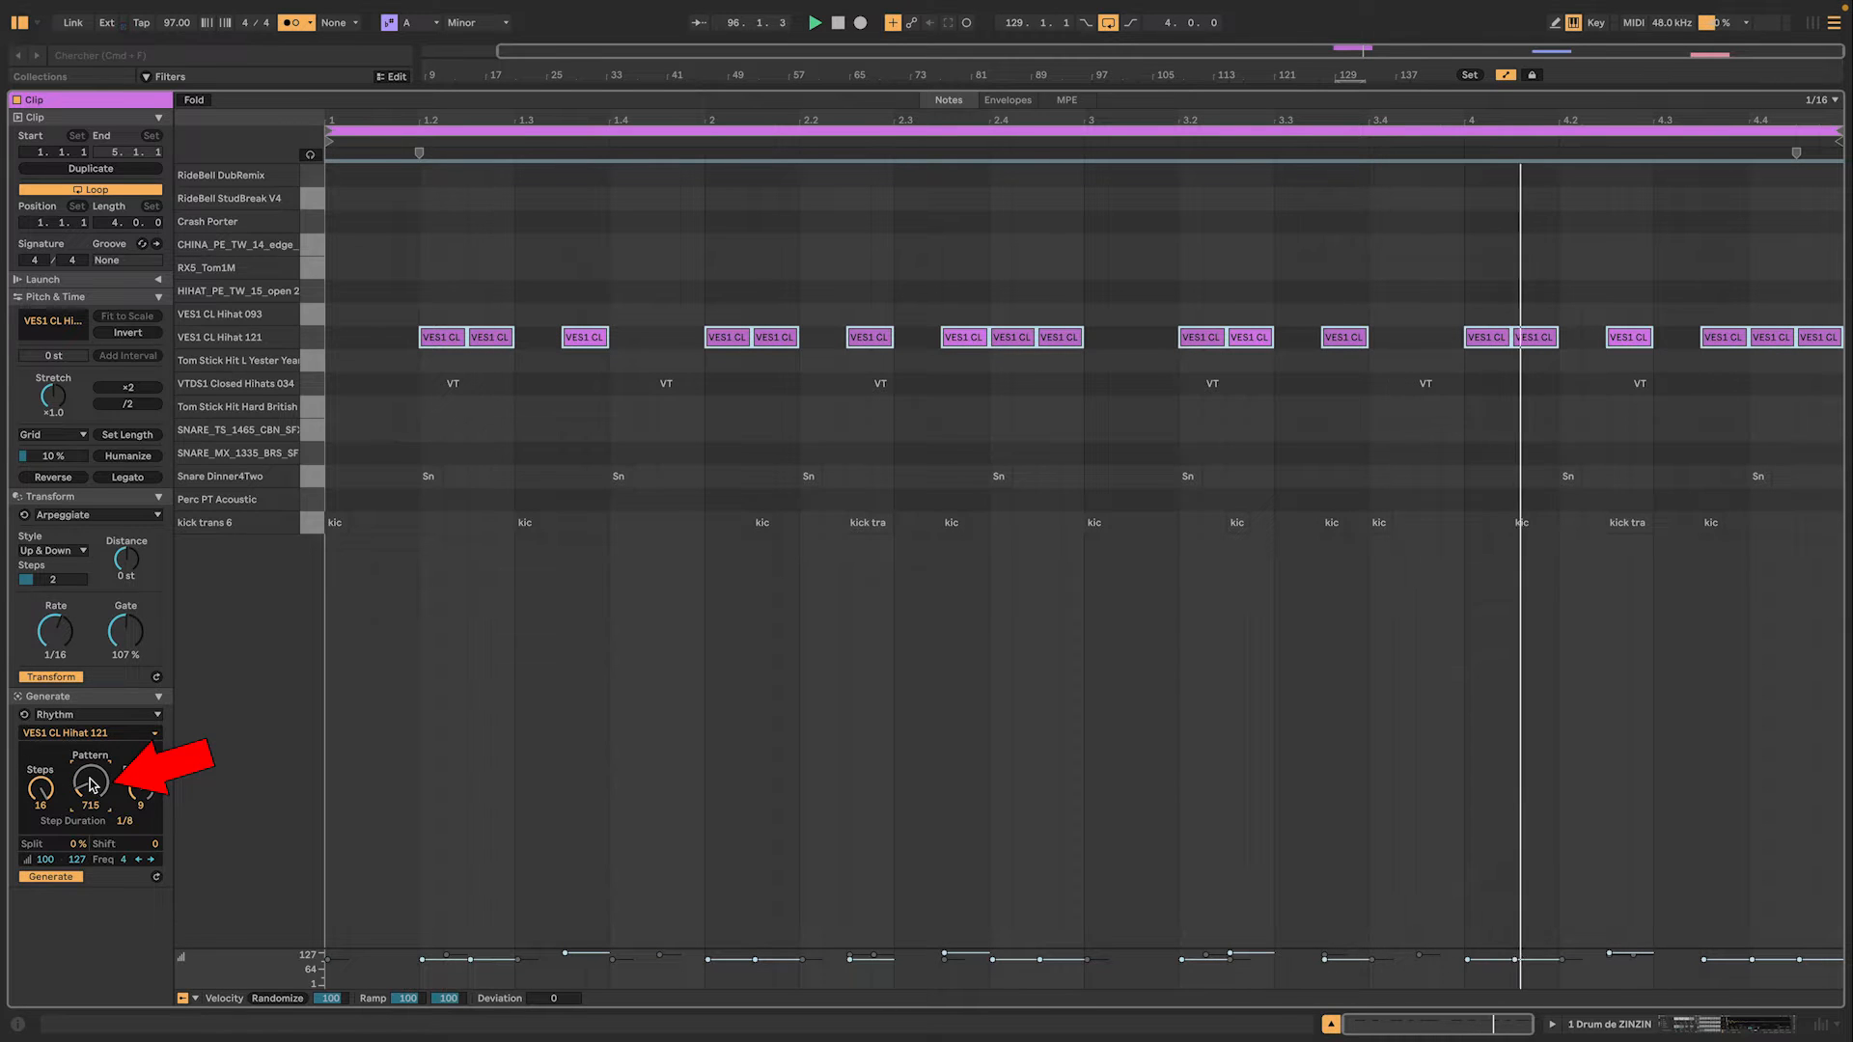
Set the hi-hat rhythm's split to 34 %, step duration to 1/16 and pattern to 82
{"action": "left_click_drag", "start_coordinate": [79, 849], "coordinate": [79, 851]}
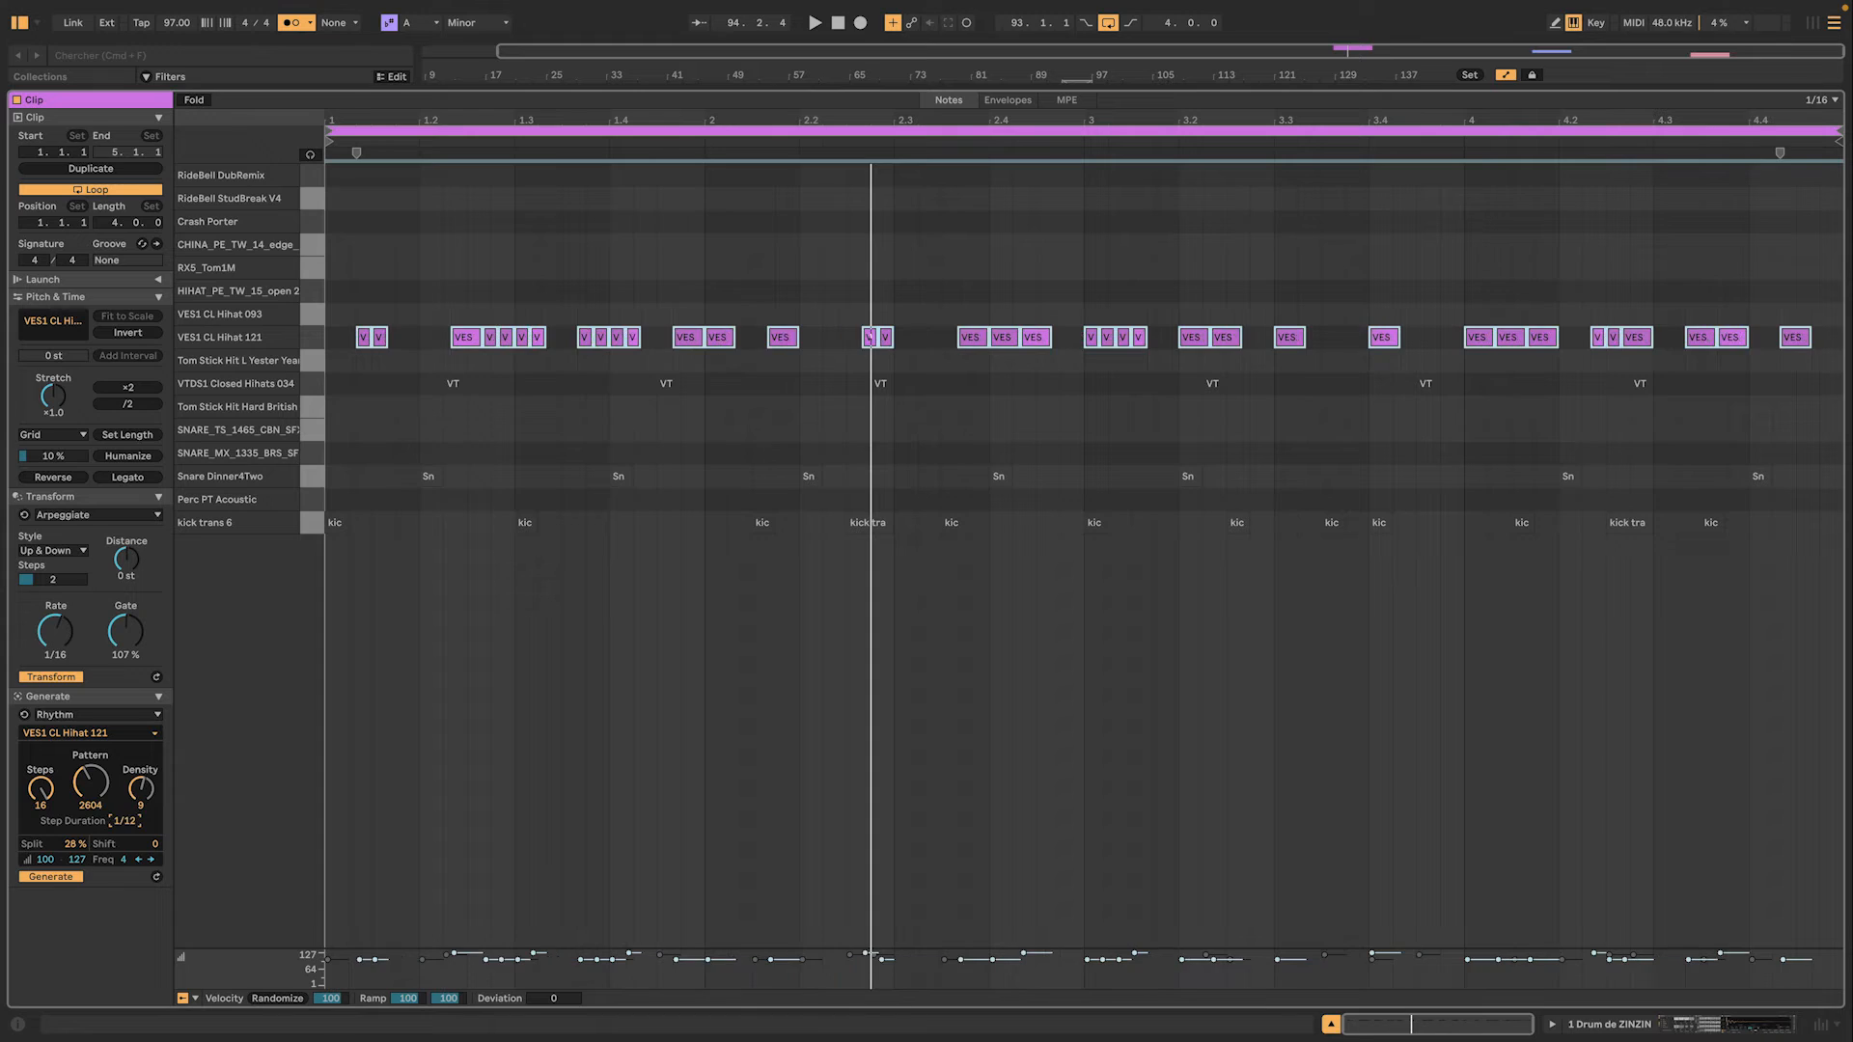
{"action": "left_click_drag", "start_coordinate": [125, 821], "coordinate": [126, 814]}
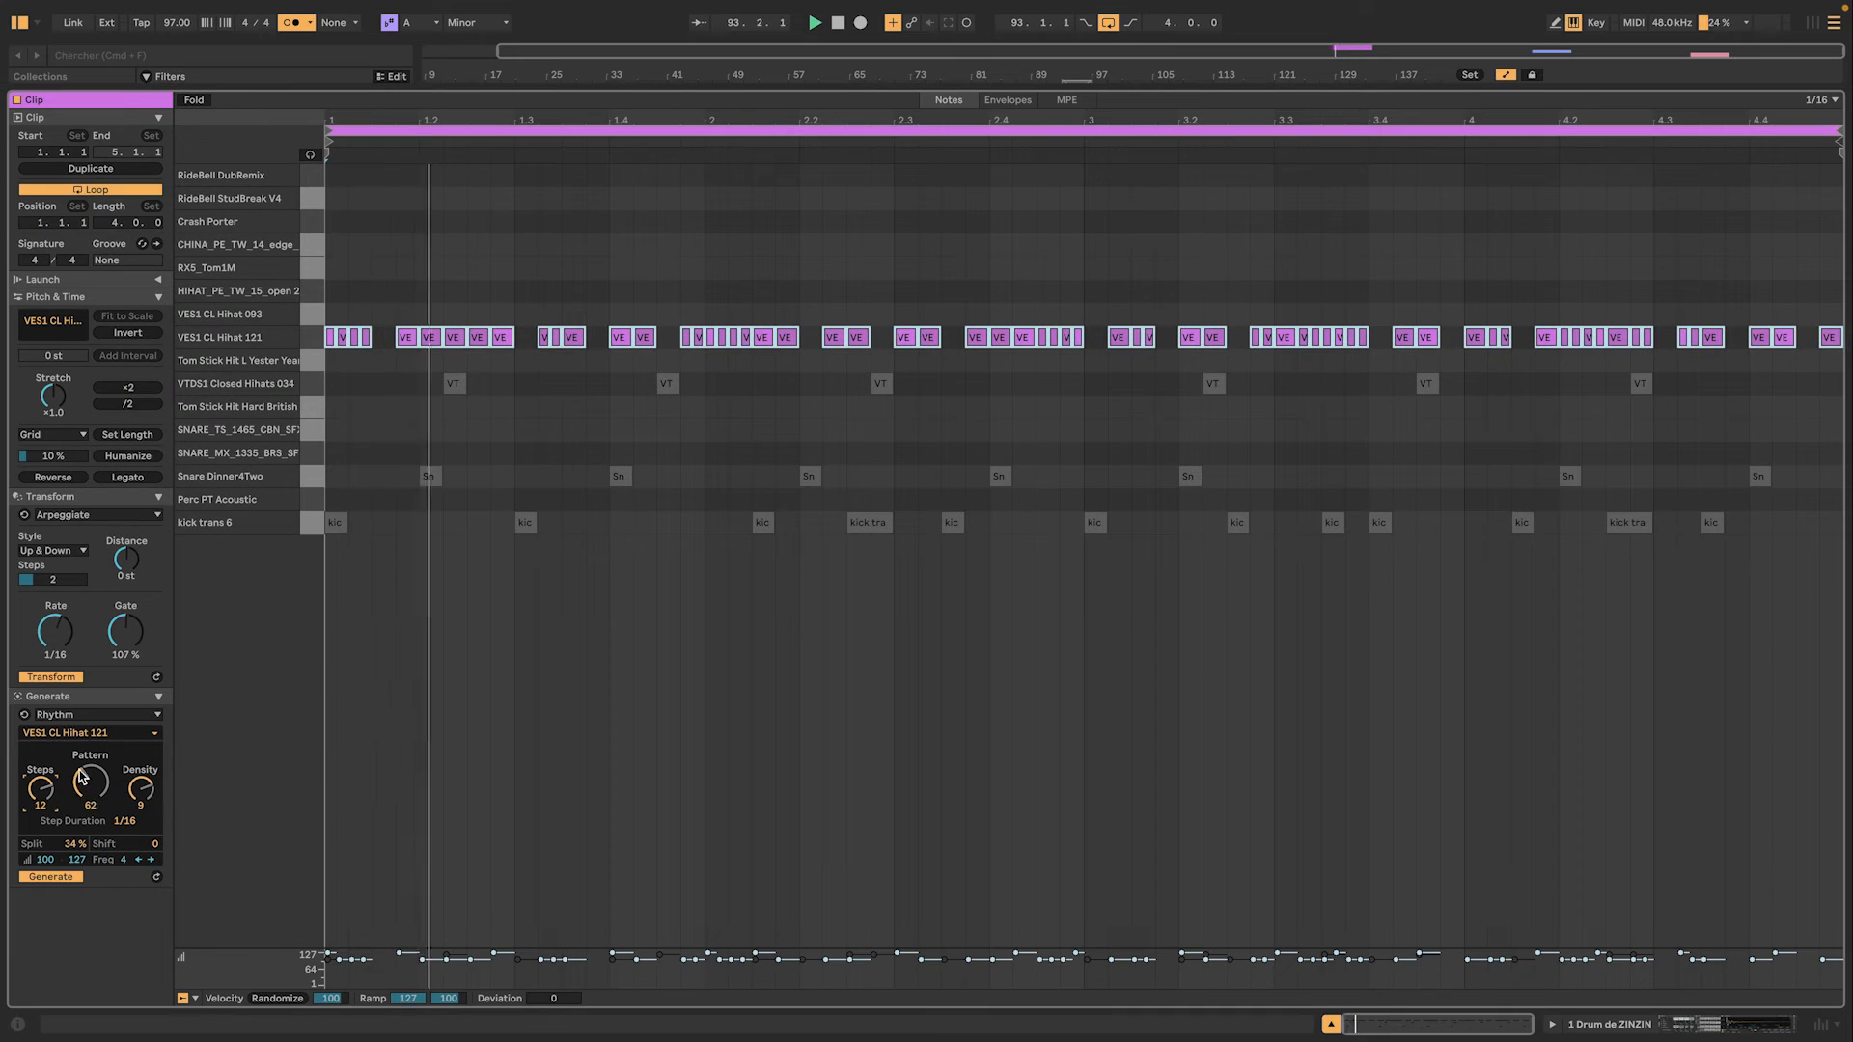
{"action": "left_click_drag", "start_coordinate": [82, 777], "coordinate": [82, 754]}
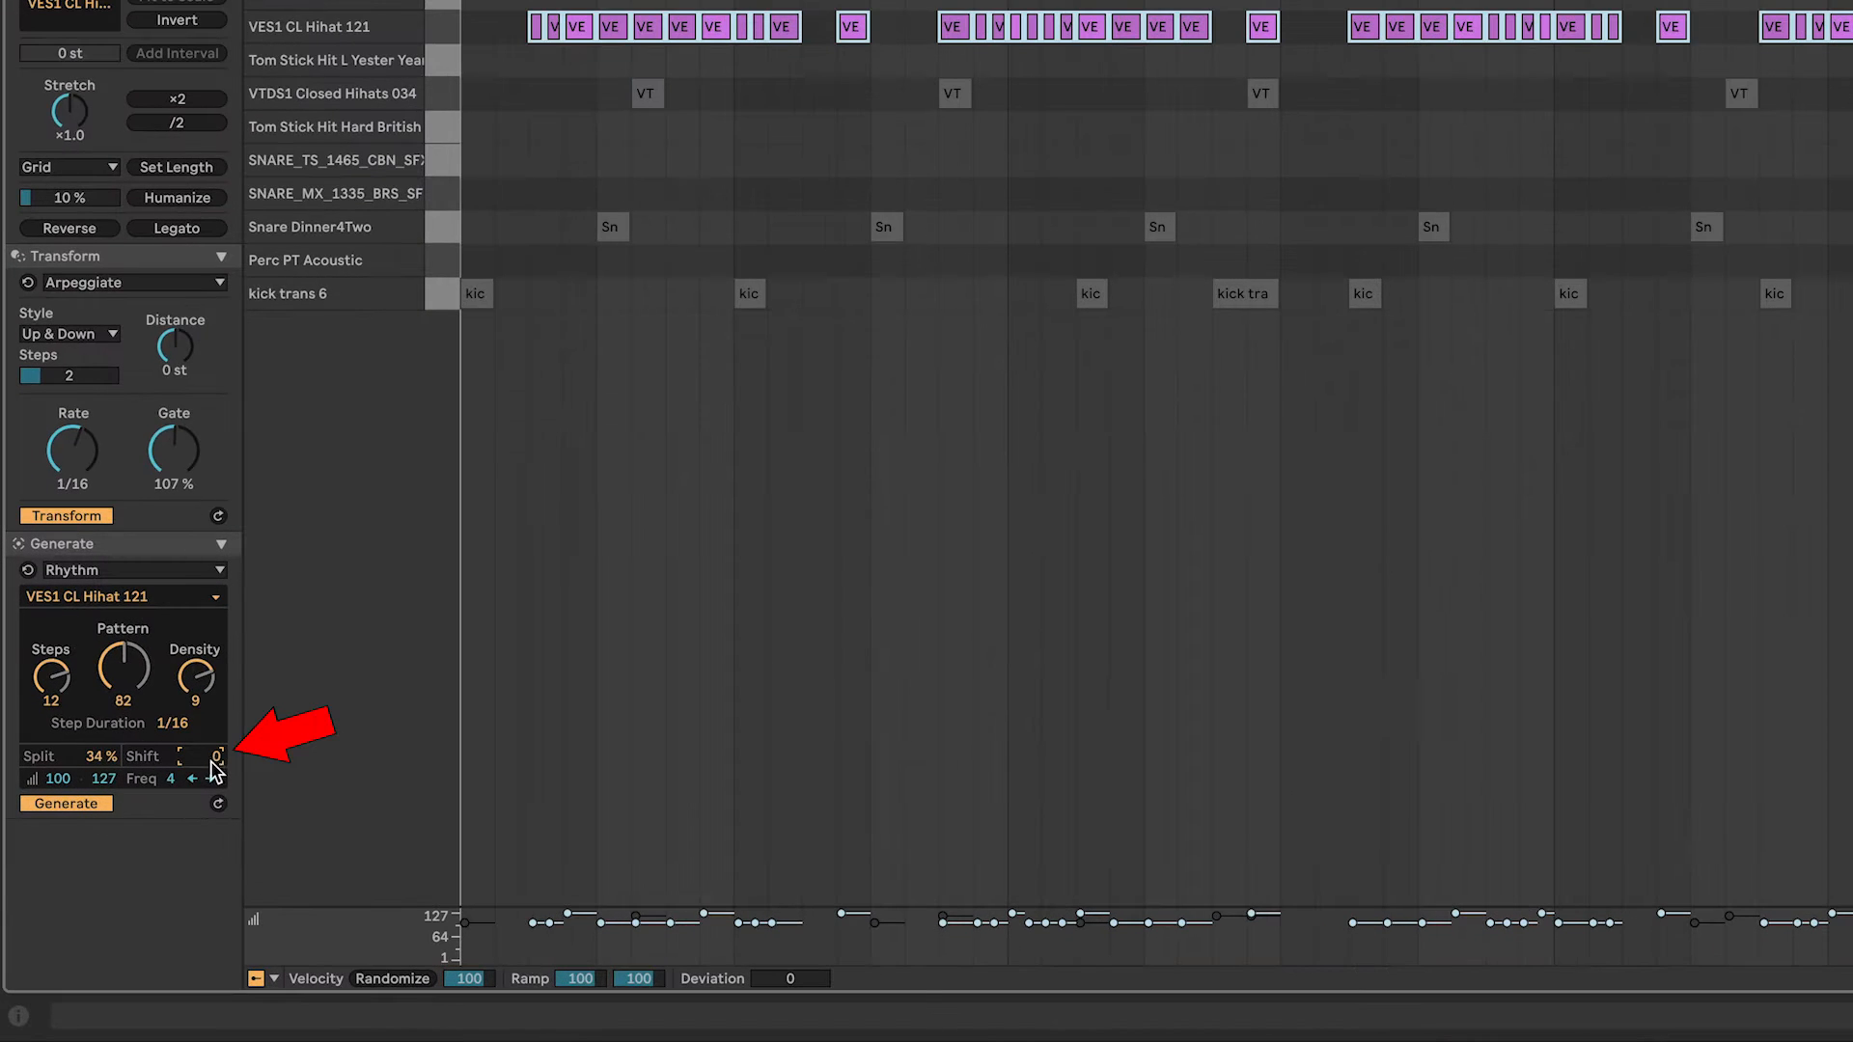
Shift the generated hi-hat rhythm by 2 steps while listening to the loop
{"action": "mouse_move", "coordinate": [201, 757]}
{"action": "left_mouse_down"}
{"action": "mouse_move", "coordinate": [201, 737]}
{"action": "mouse_move", "coordinate": [201, 757]}
{"action": "left_mouse_up"}
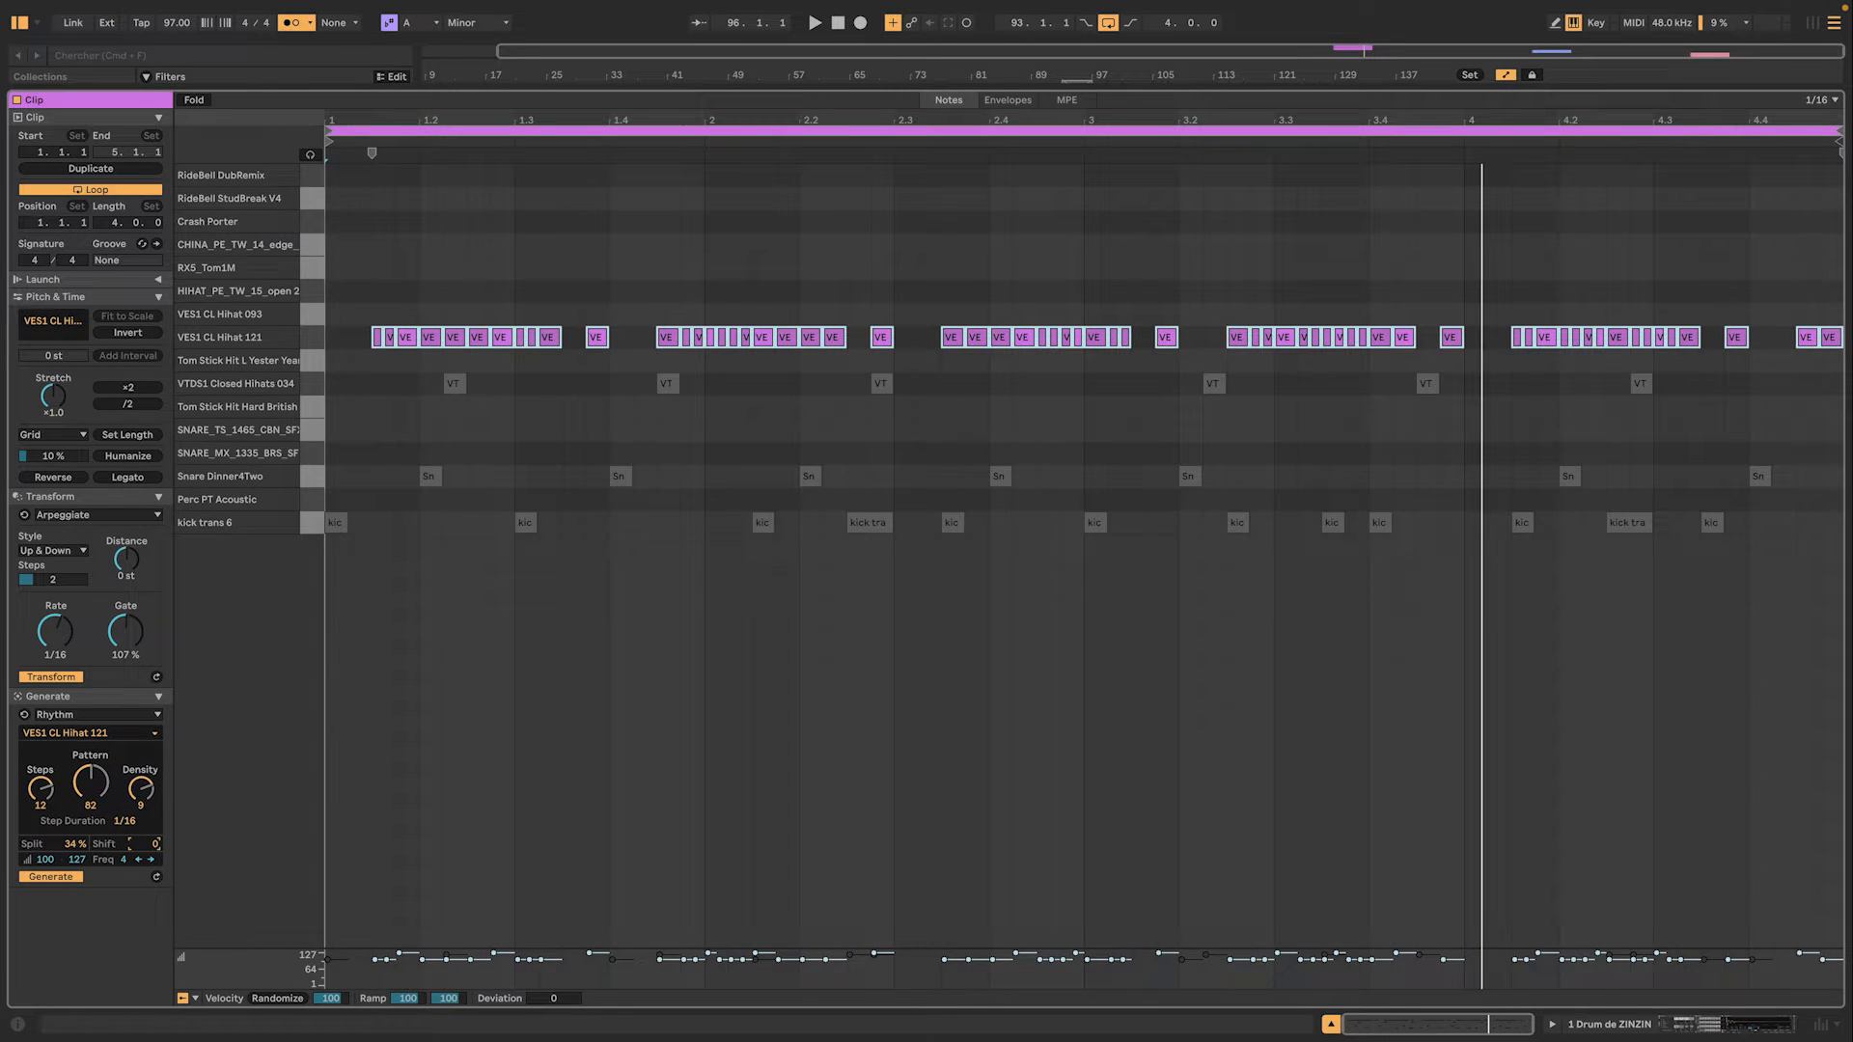
{"action": "left_click_drag", "start_coordinate": [153, 855], "coordinate": [152, 852]}
{"action": "key", "text": "space"}
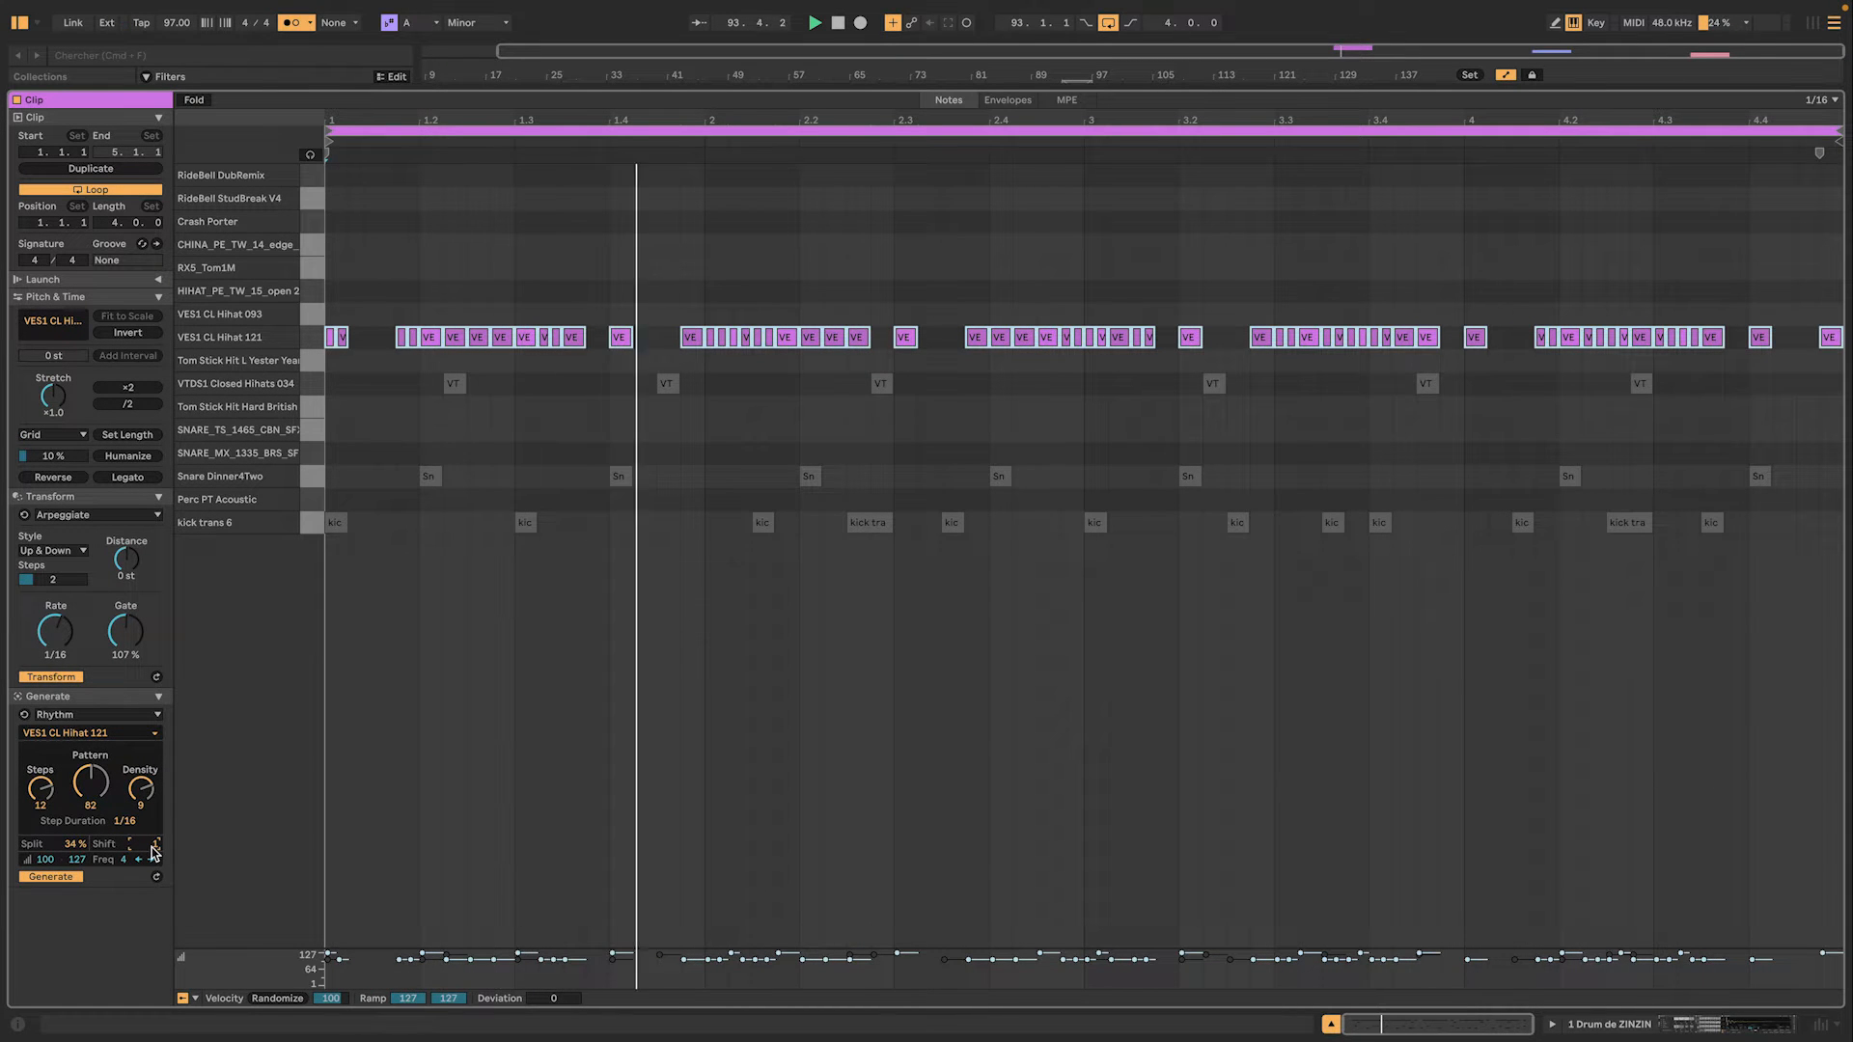
{"action": "left_click_drag", "start_coordinate": [153, 852], "coordinate": [153, 848]}
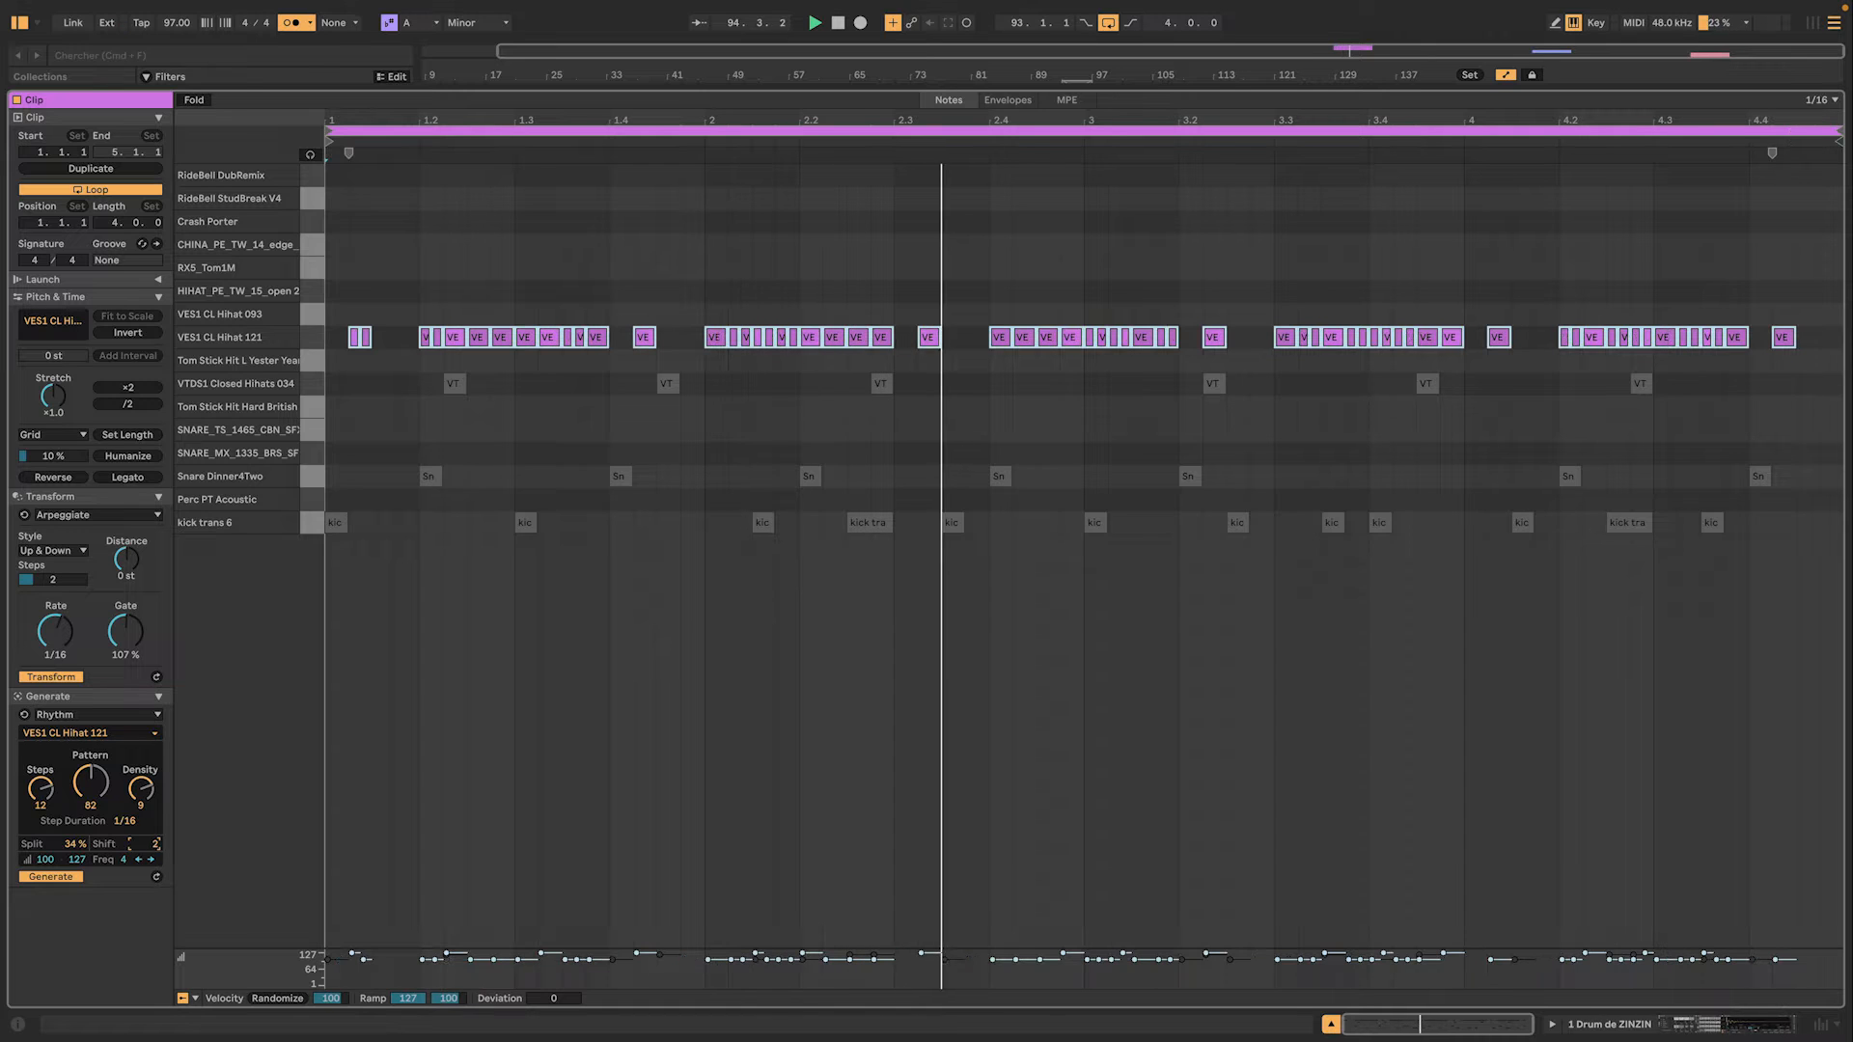
{"action": "key", "text": "space"}
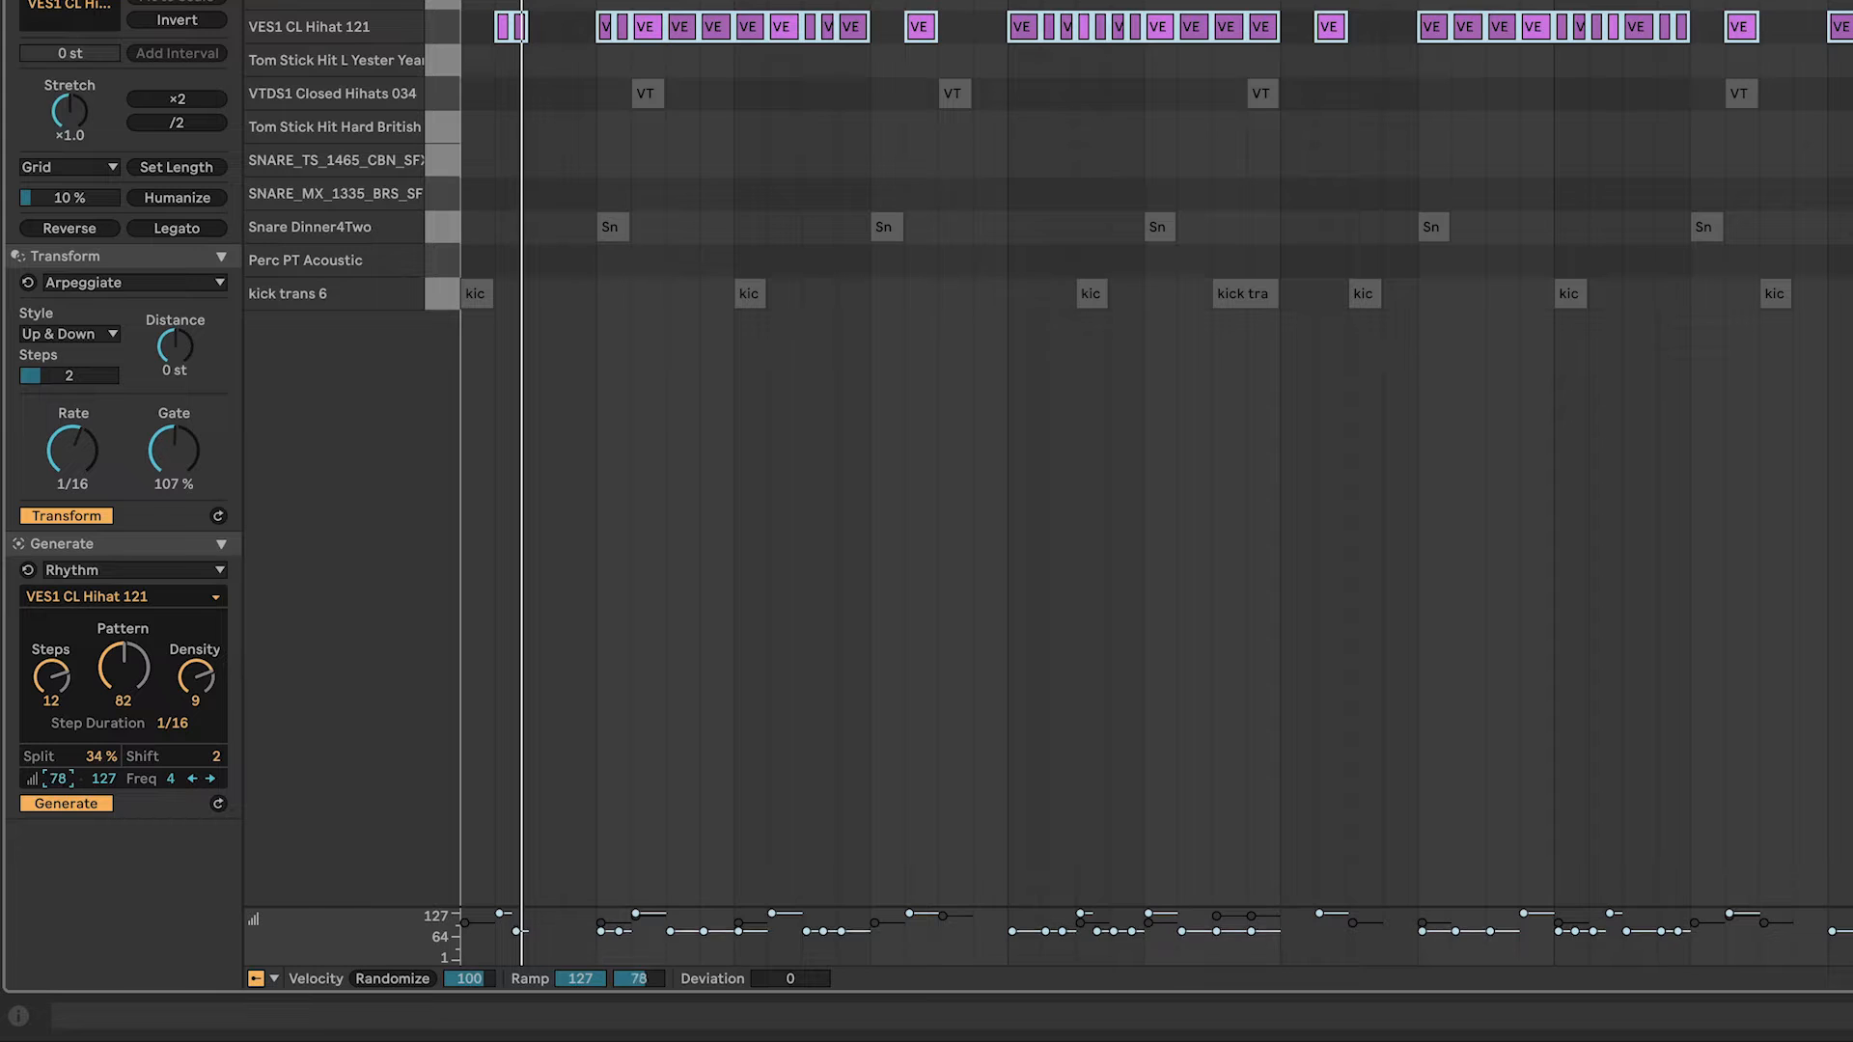
Lower the velocity of the unaccented hi-hat notes to 51 and play the loop
{"action": "mouse_move", "coordinate": [58, 778]}
{"action": "left_mouse_down"}
{"action": "mouse_move", "coordinate": [58, 818]}
{"action": "mouse_move", "coordinate": [58, 802]}
{"action": "left_mouse_up"}
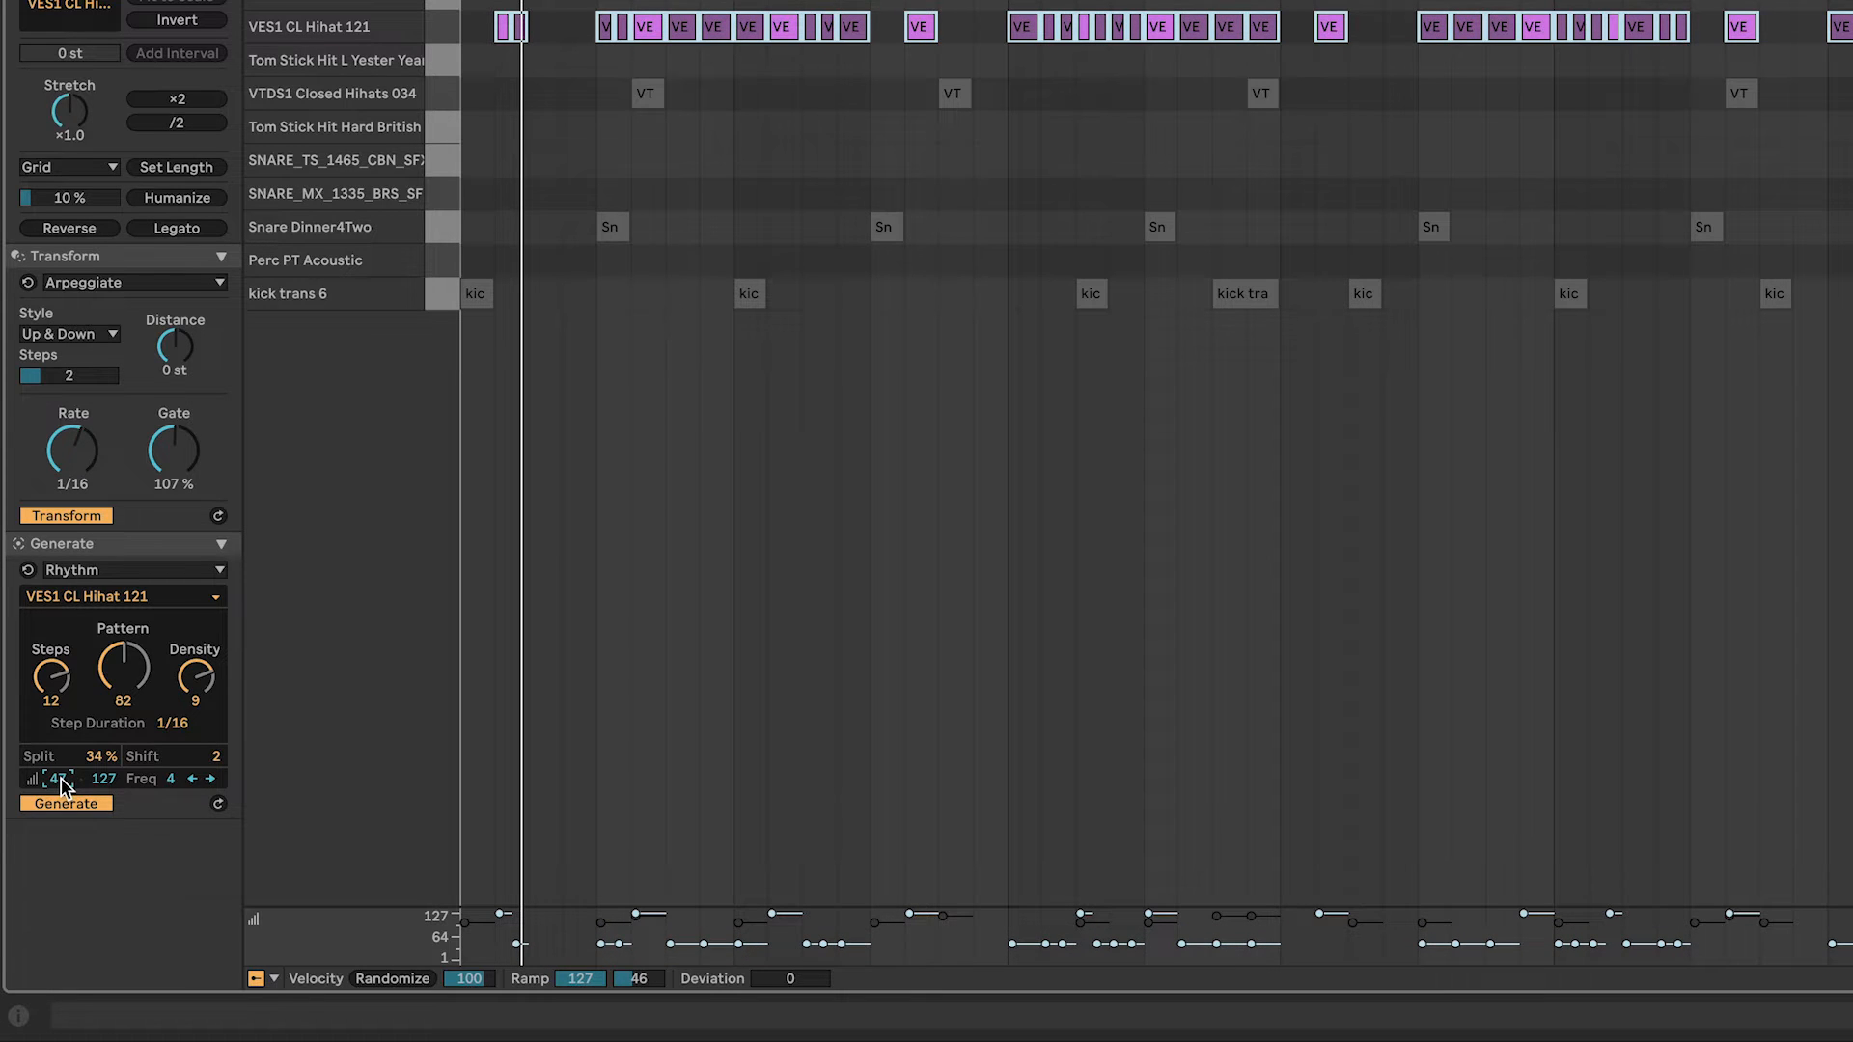
{"action": "key", "text": "space"}
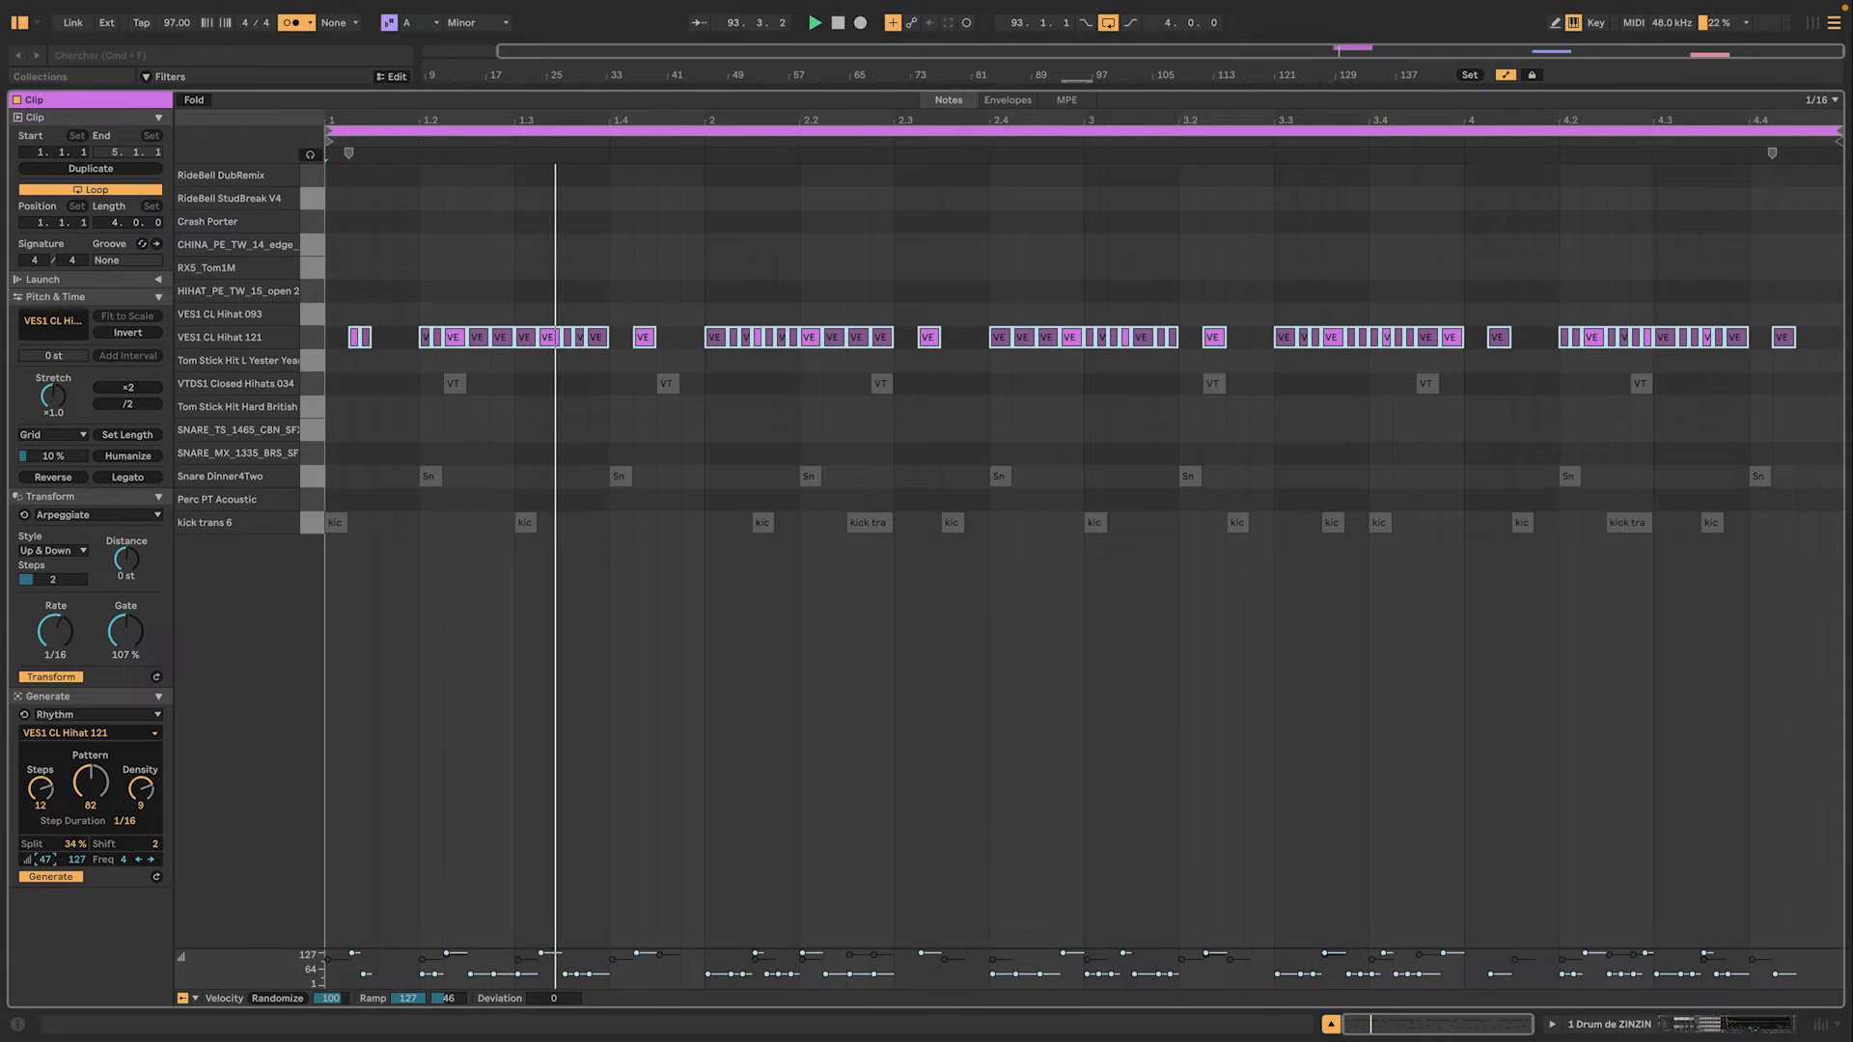
{"action": "left_click_drag", "start_coordinate": [49, 866], "coordinate": [48, 865]}
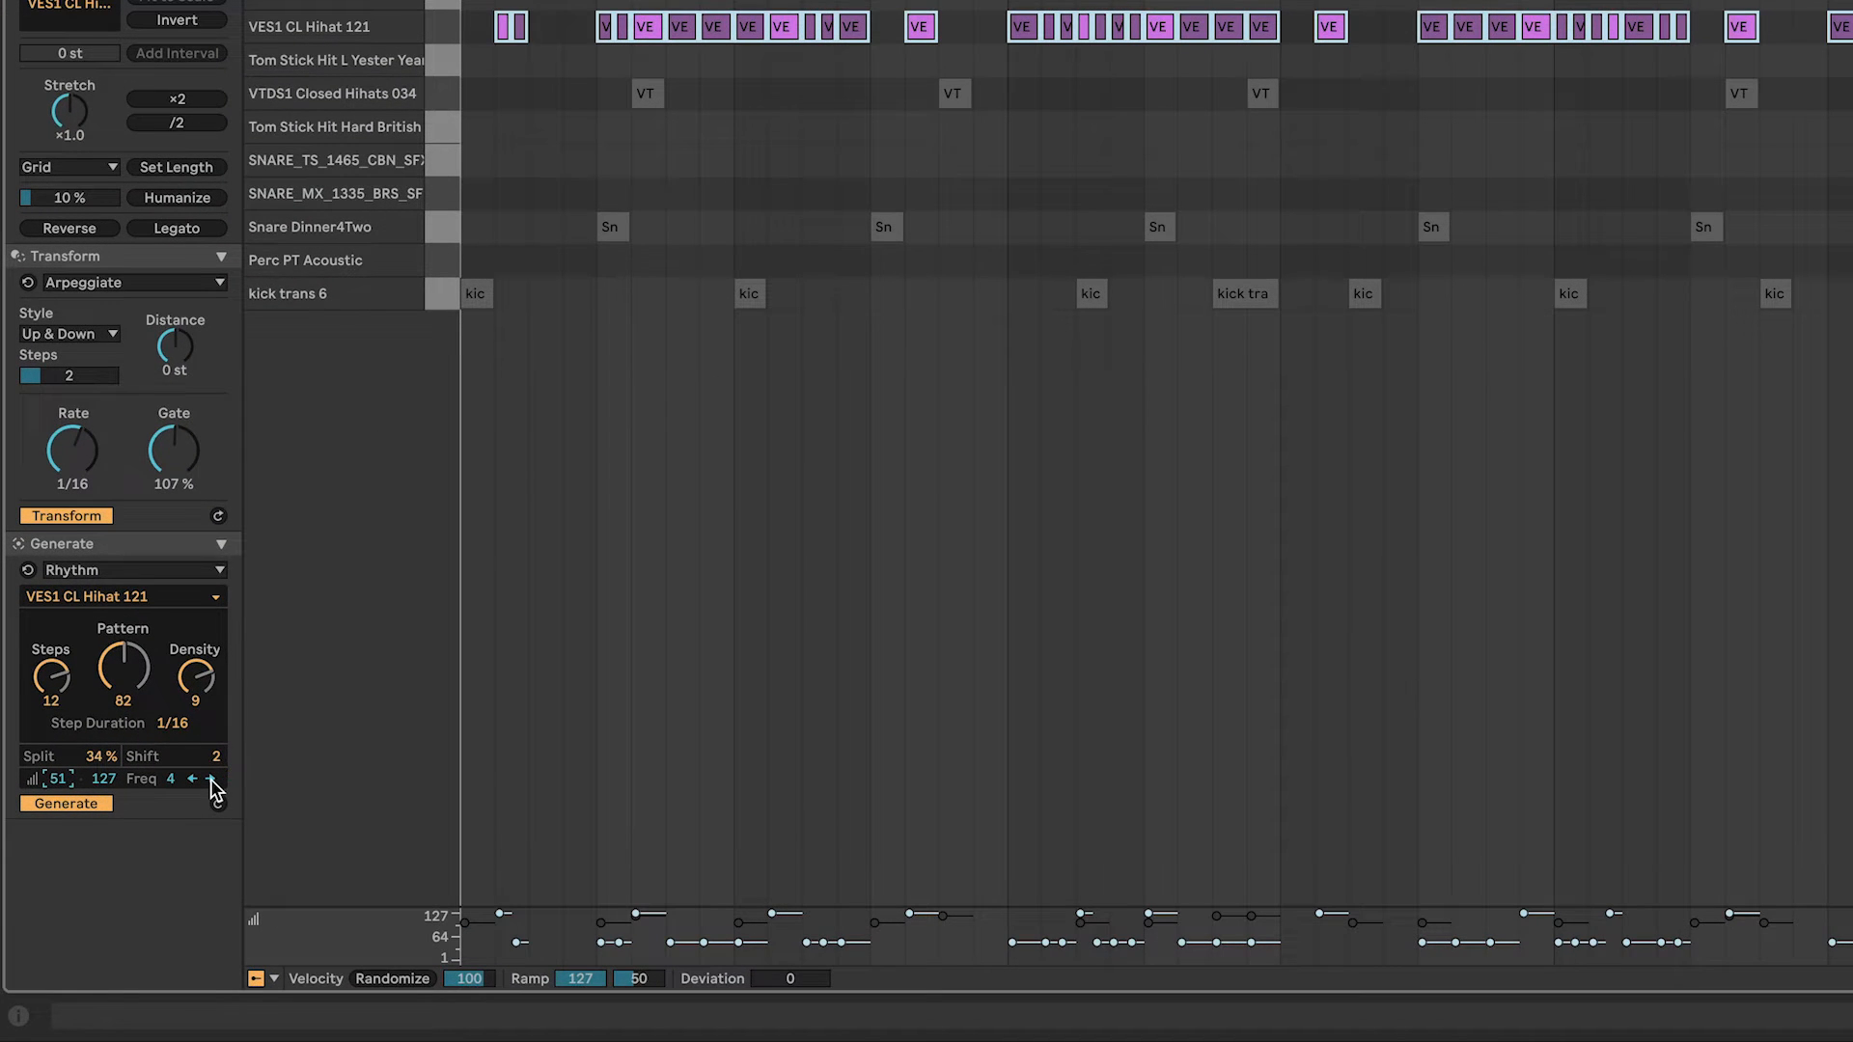
Cycle the hi-hat accents forward through the notes, enlarge the velocity lane for the comparison, play the loop and shrink the lane again
{"action": "left_click", "coordinate": [210, 779]}
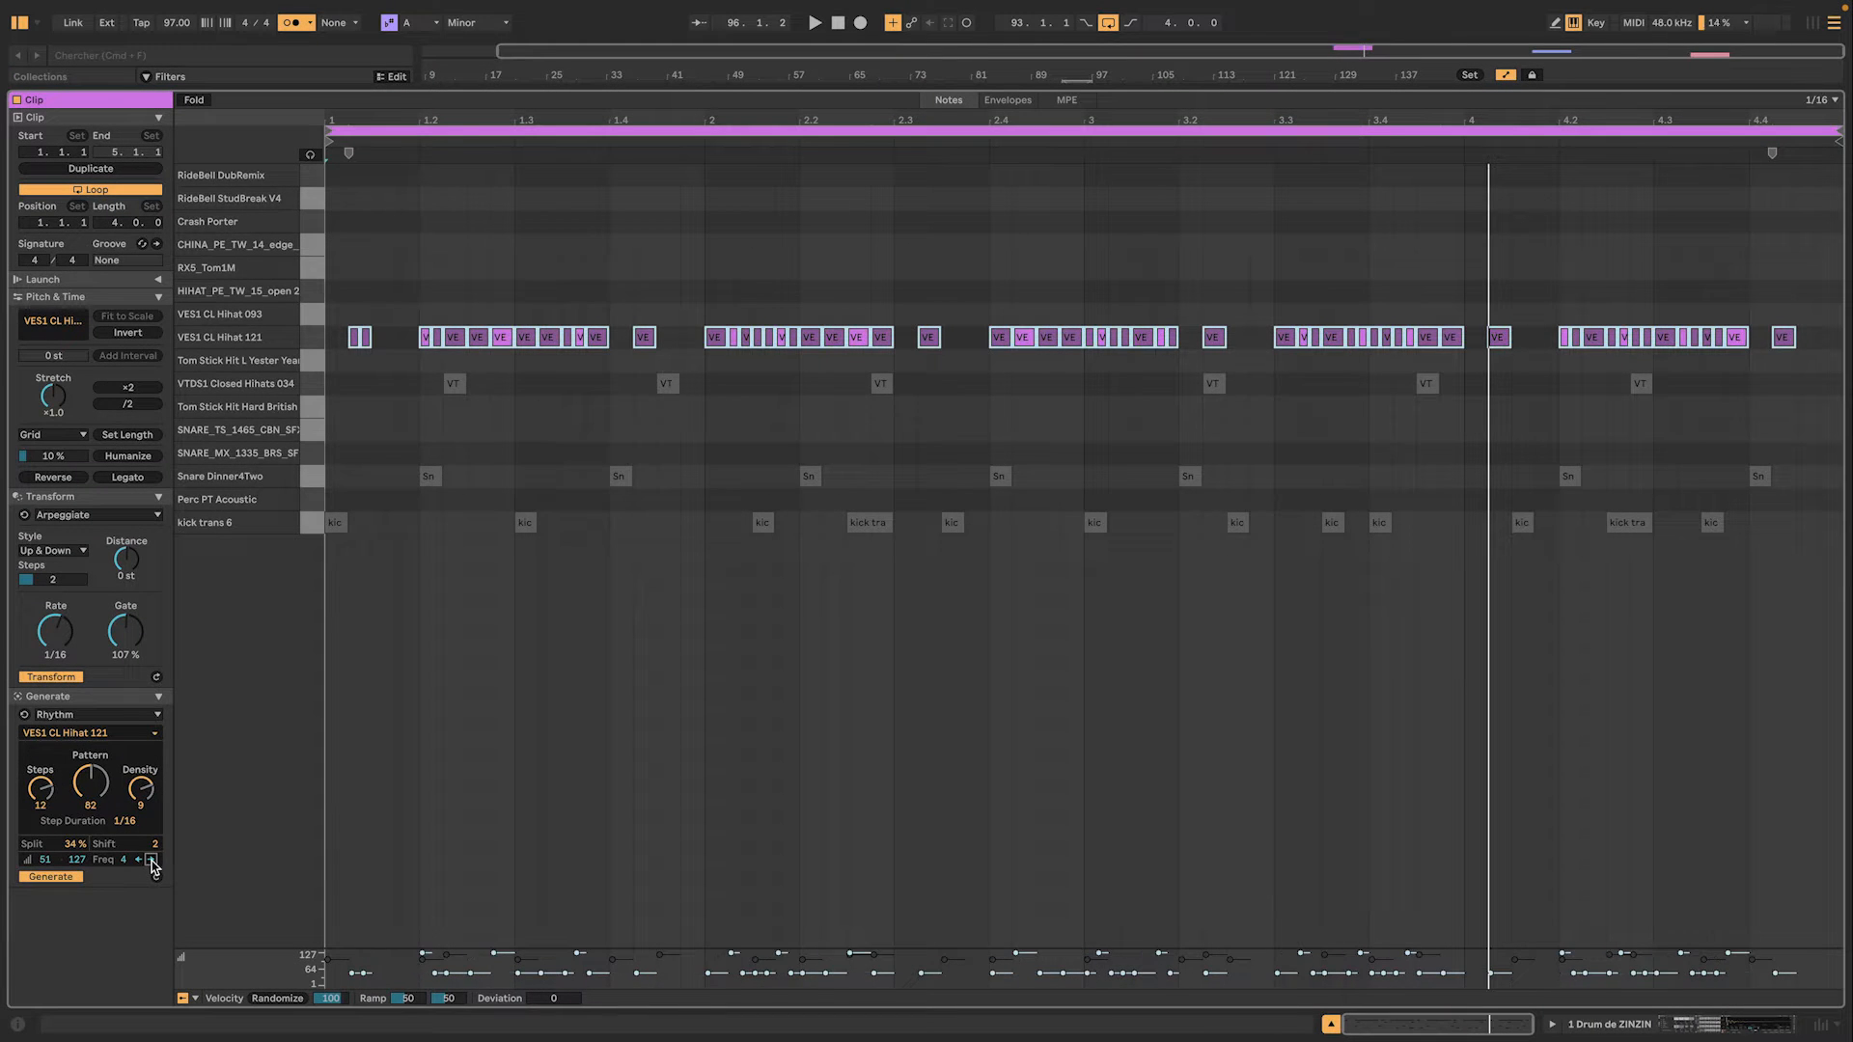
{"action": "left_click", "coordinate": [152, 860]}
{"action": "left_click", "coordinate": [153, 861]}
{"action": "left_click_drag", "start_coordinate": [405, 949], "coordinate": [415, 664]}
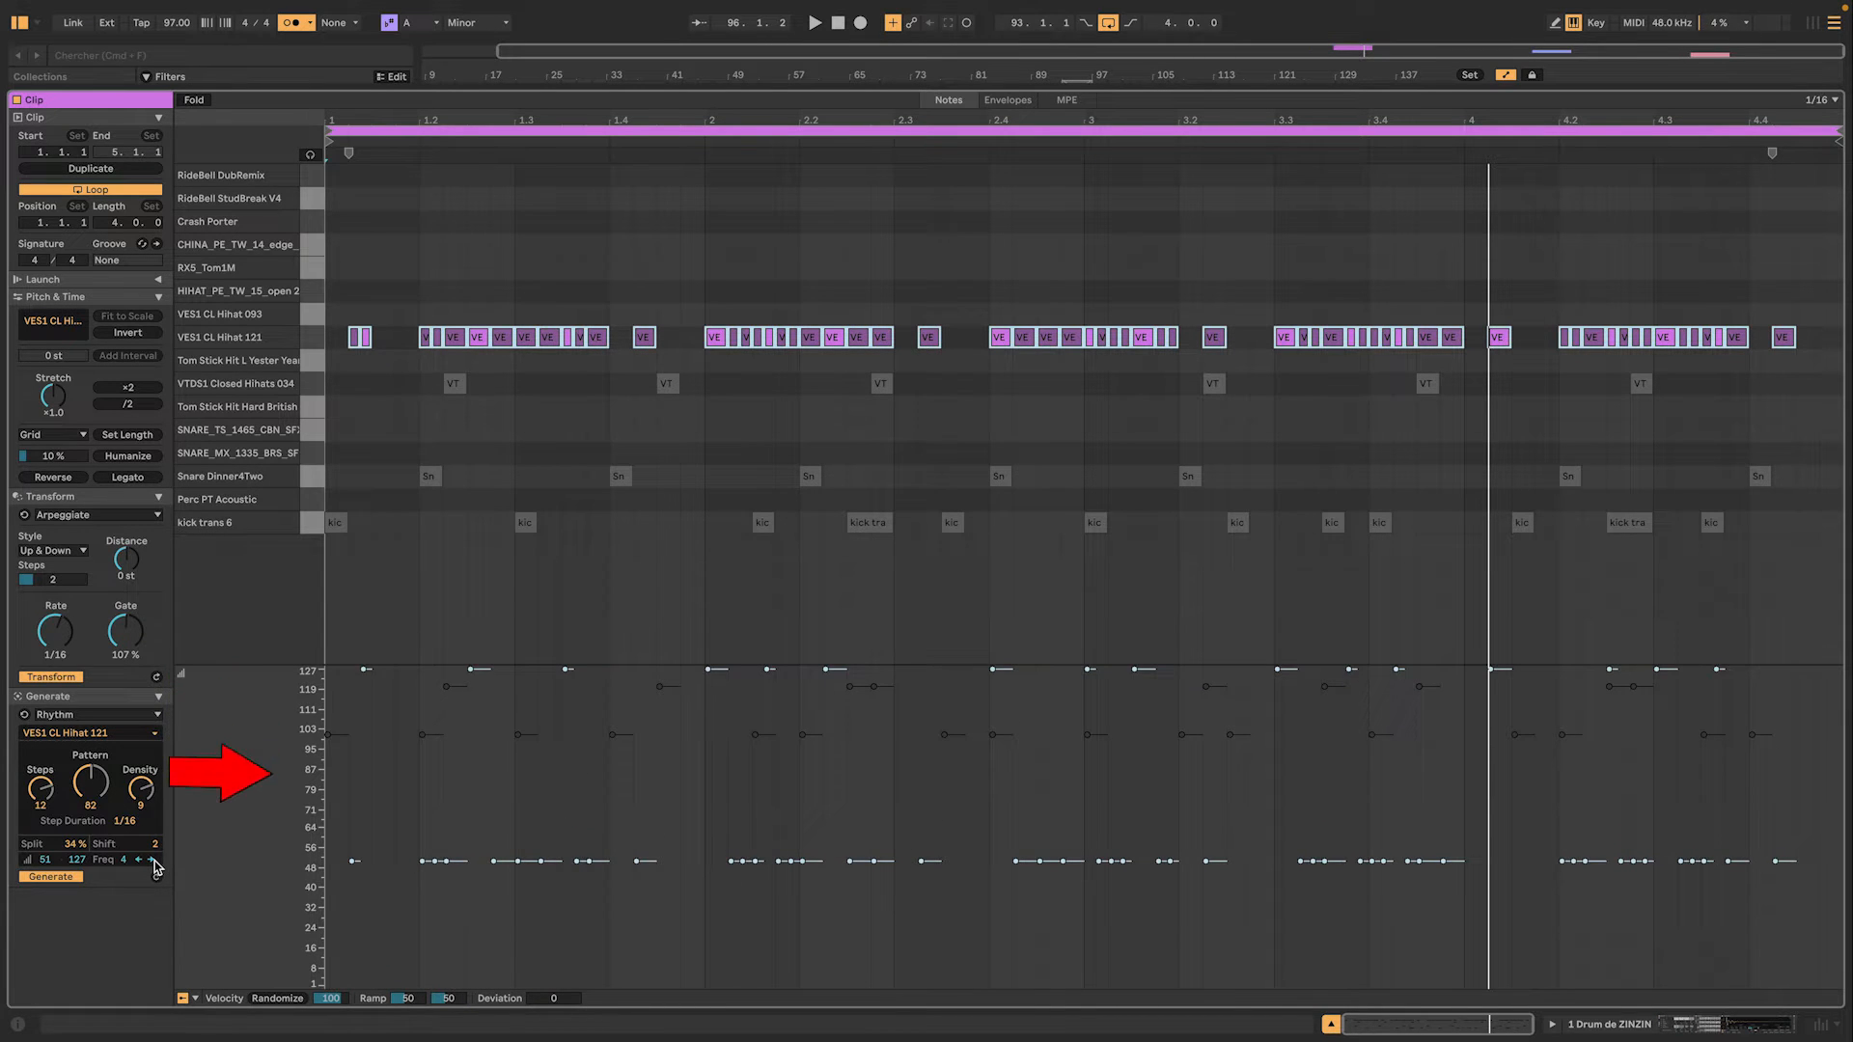
{"action": "left_click", "coordinate": [153, 861]}
{"action": "left_click", "coordinate": [153, 861]}
{"action": "left_click", "coordinate": [153, 861]}
{"action": "key", "text": "space"}
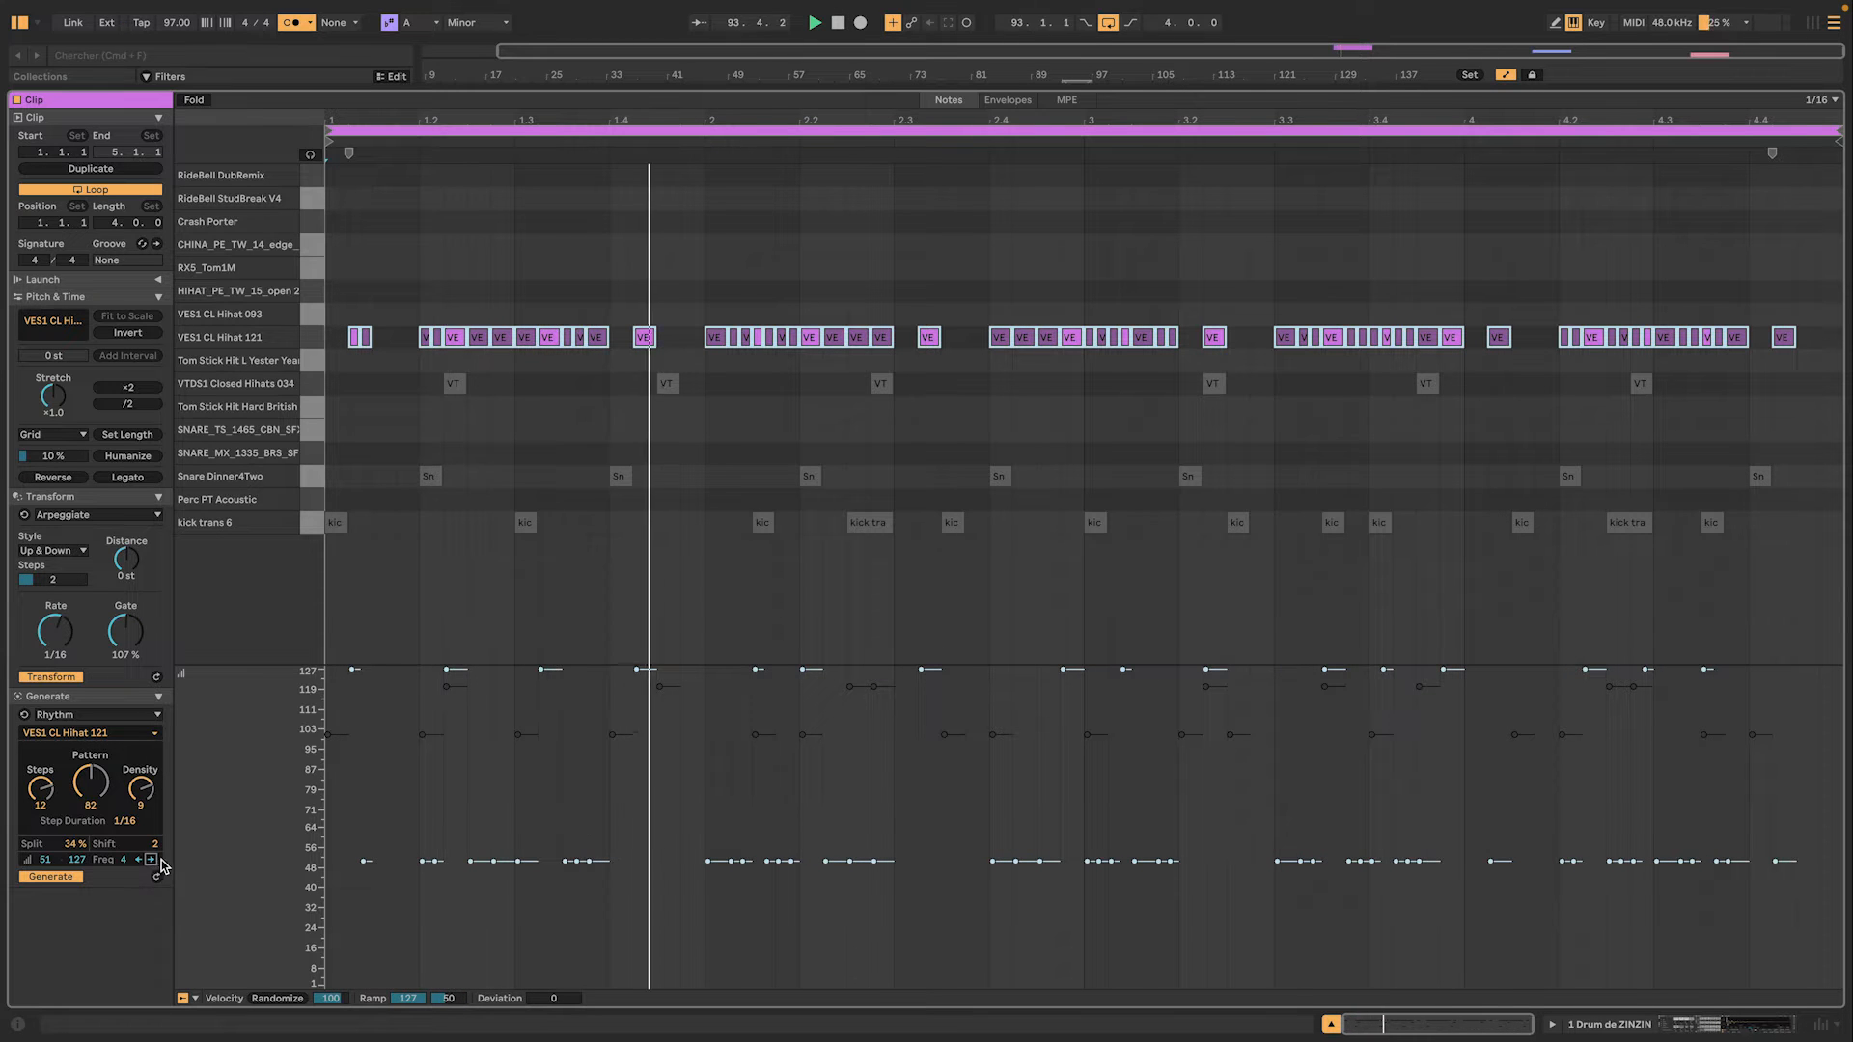
{"action": "left_click_drag", "start_coordinate": [591, 664], "coordinate": [600, 765]}
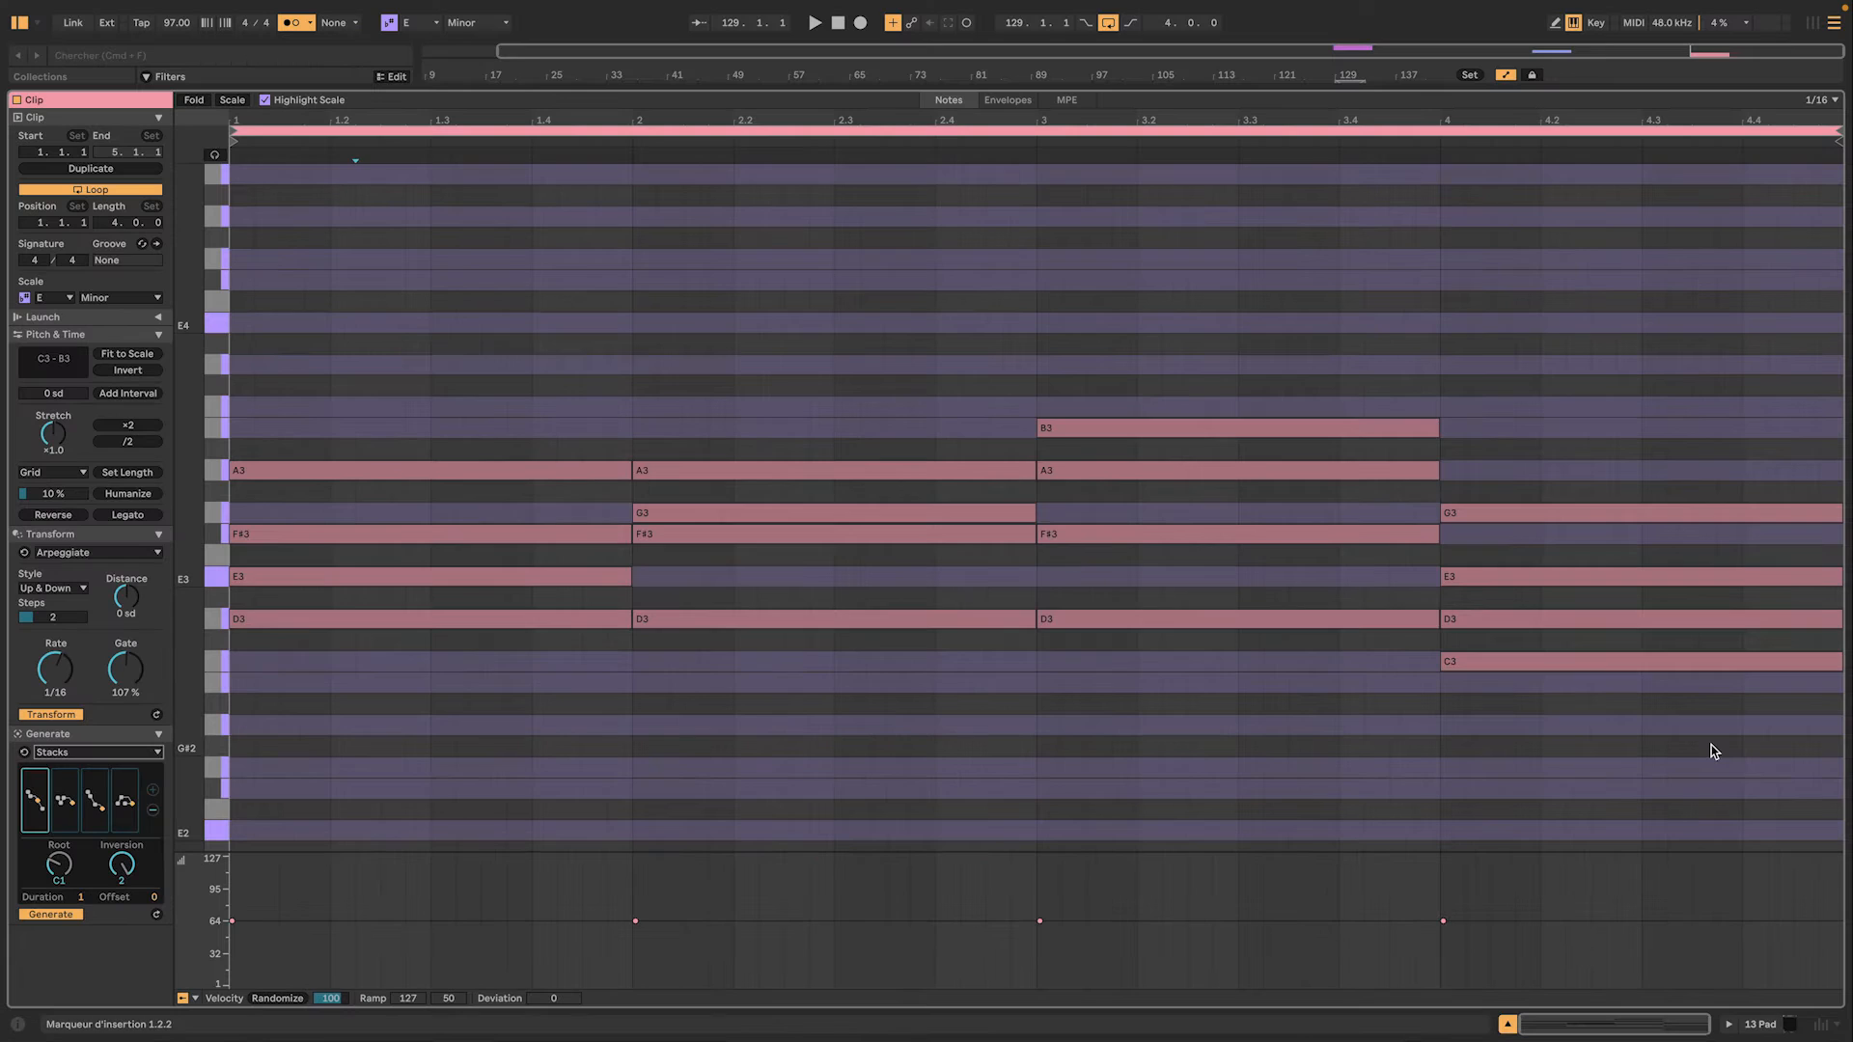
Delete all the chord notes in the pad clip
{"action": "left_click_drag", "start_coordinate": [1735, 743], "coordinate": [224, 369]}
{"action": "key", "text": "Delete"}
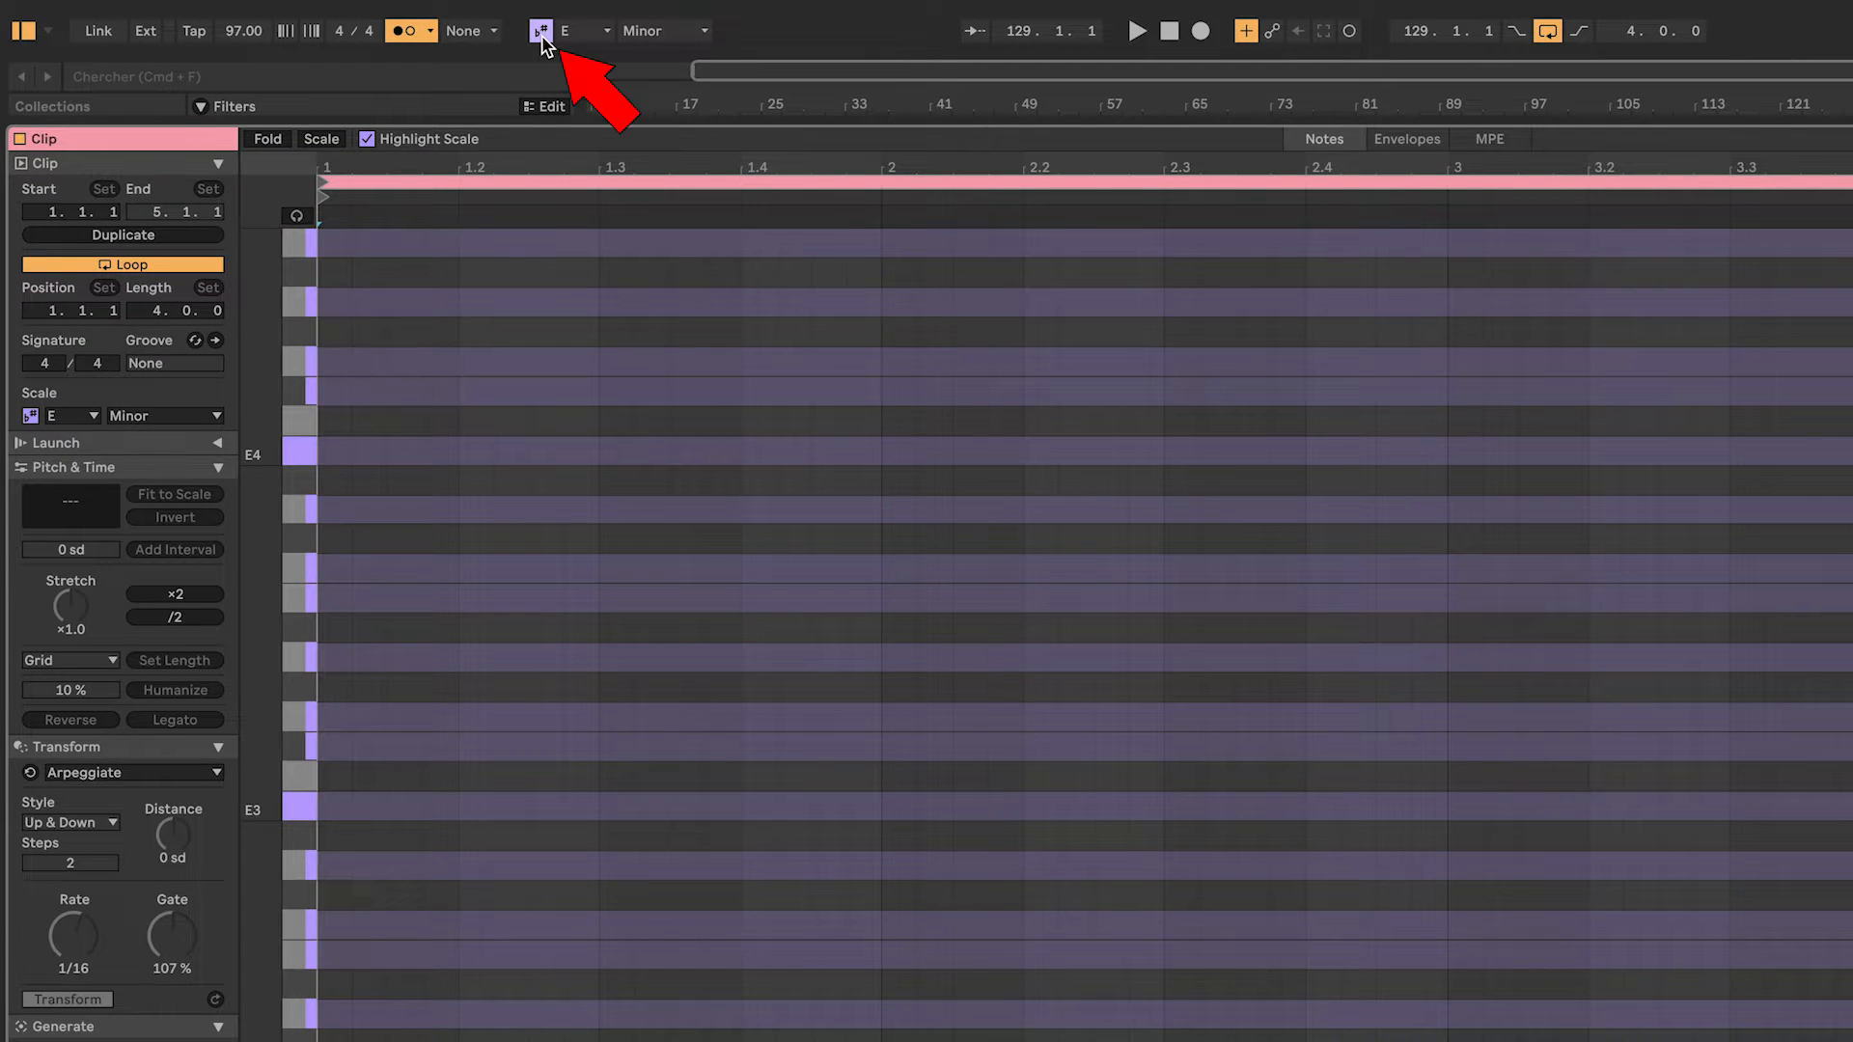
Switch the E Minor scale mode off and back on, both globally and for the pad clip
{"action": "left_click", "coordinate": [542, 35]}
{"action": "left_click", "coordinate": [542, 33]}
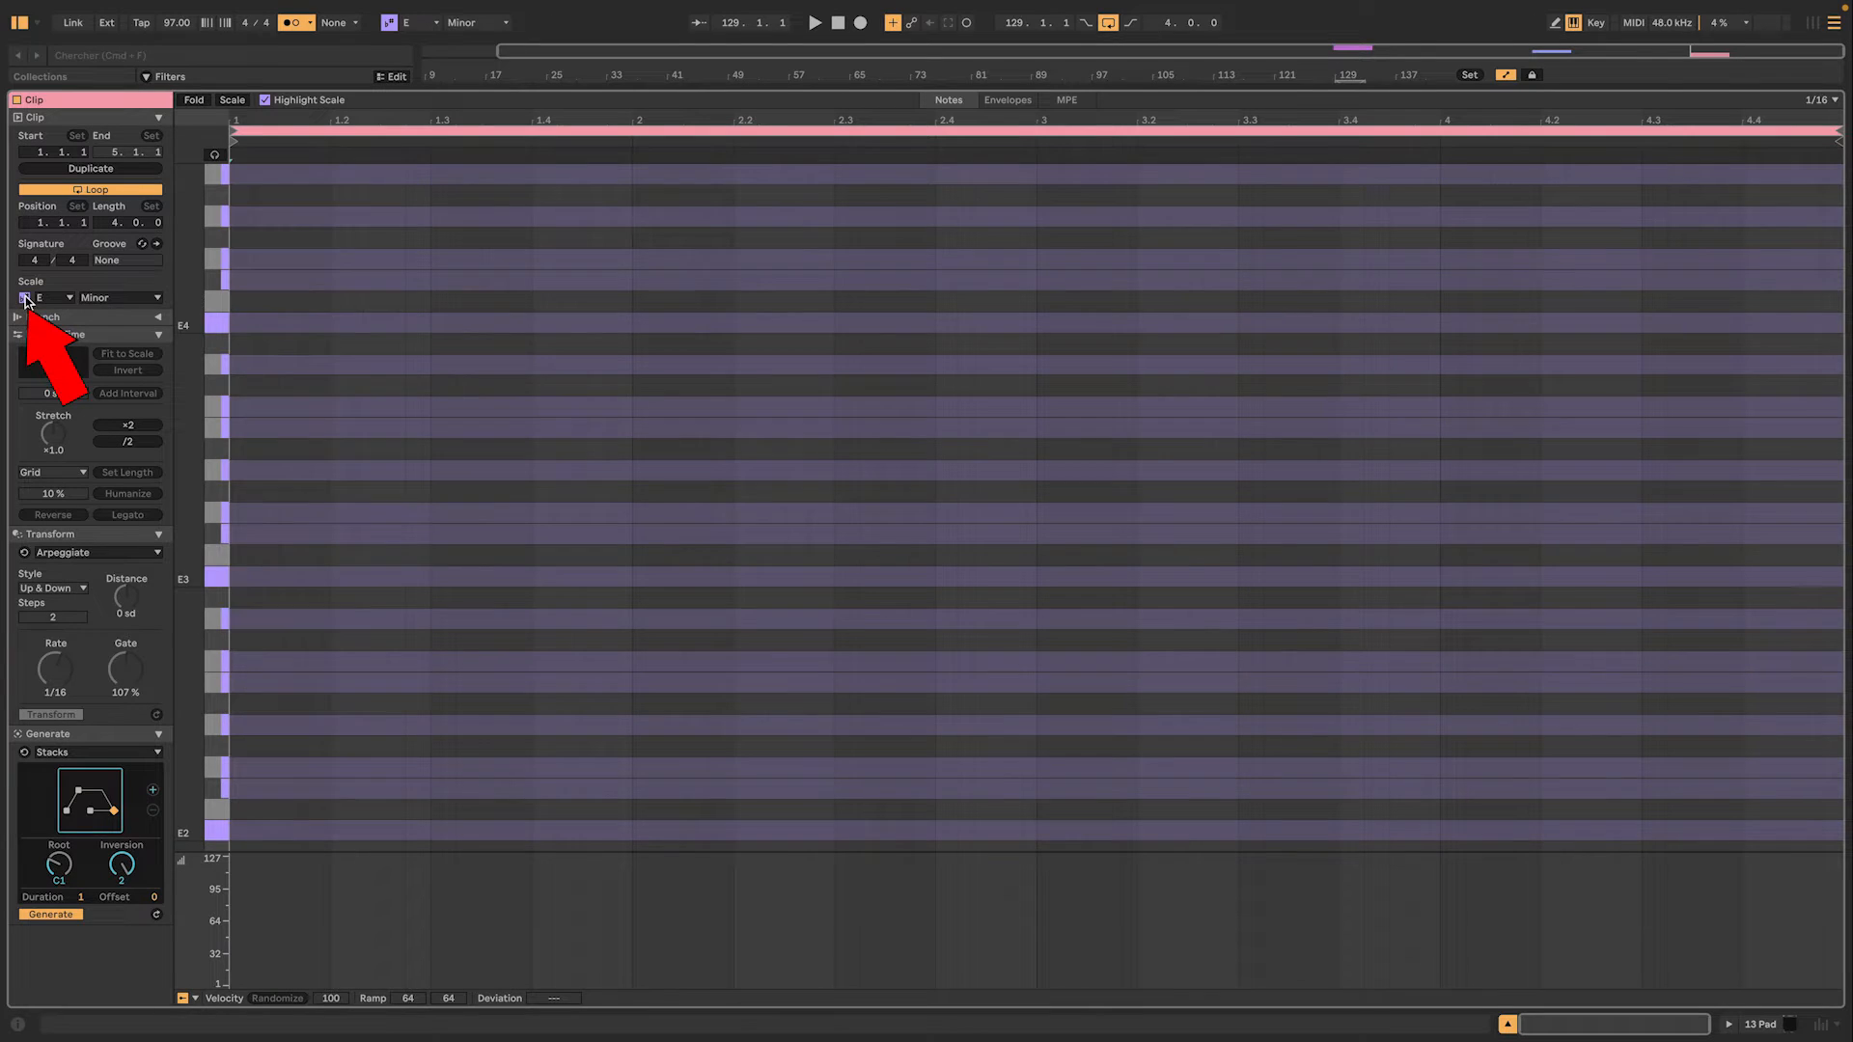
{"action": "left_click", "coordinate": [25, 297]}
{"action": "left_click", "coordinate": [24, 297]}
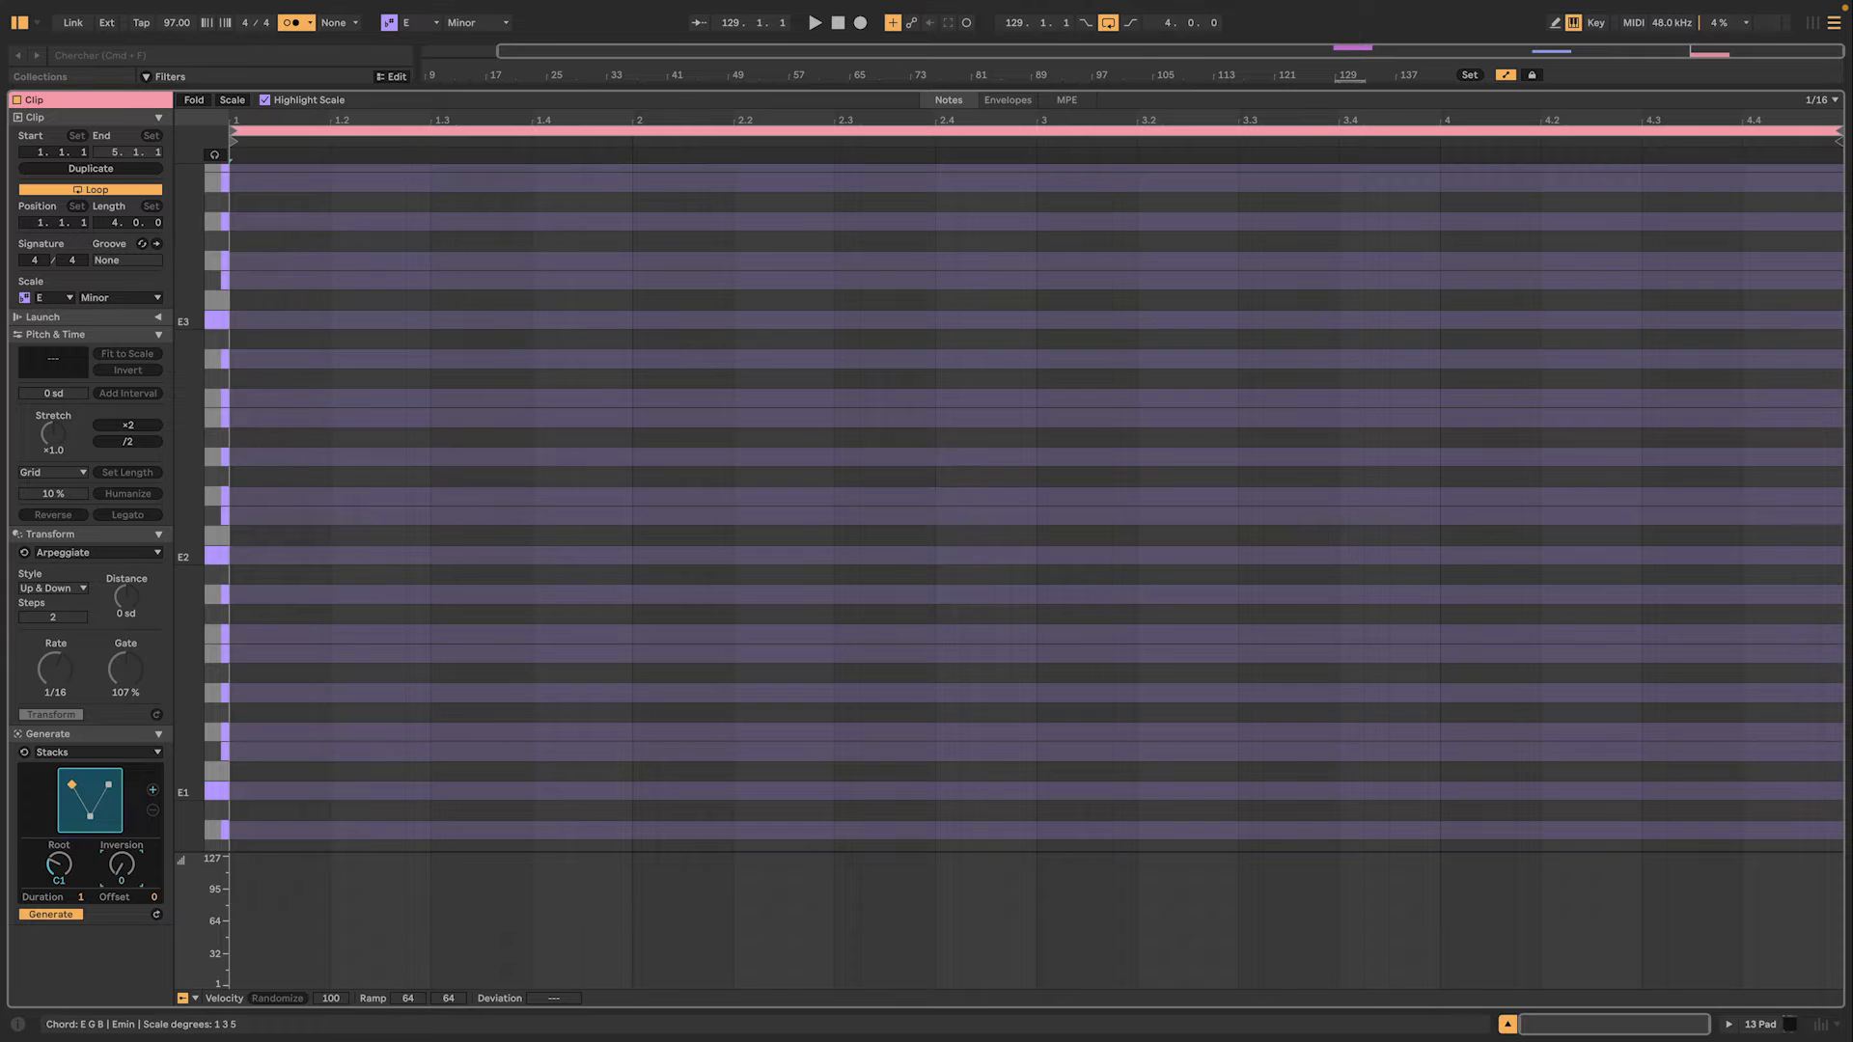
Generate an E minor triad (E1, G1, B1) across the pad clip with Stacks and try its inversions
{"action": "left_click_drag", "start_coordinate": [122, 864], "coordinate": [122, 865]}
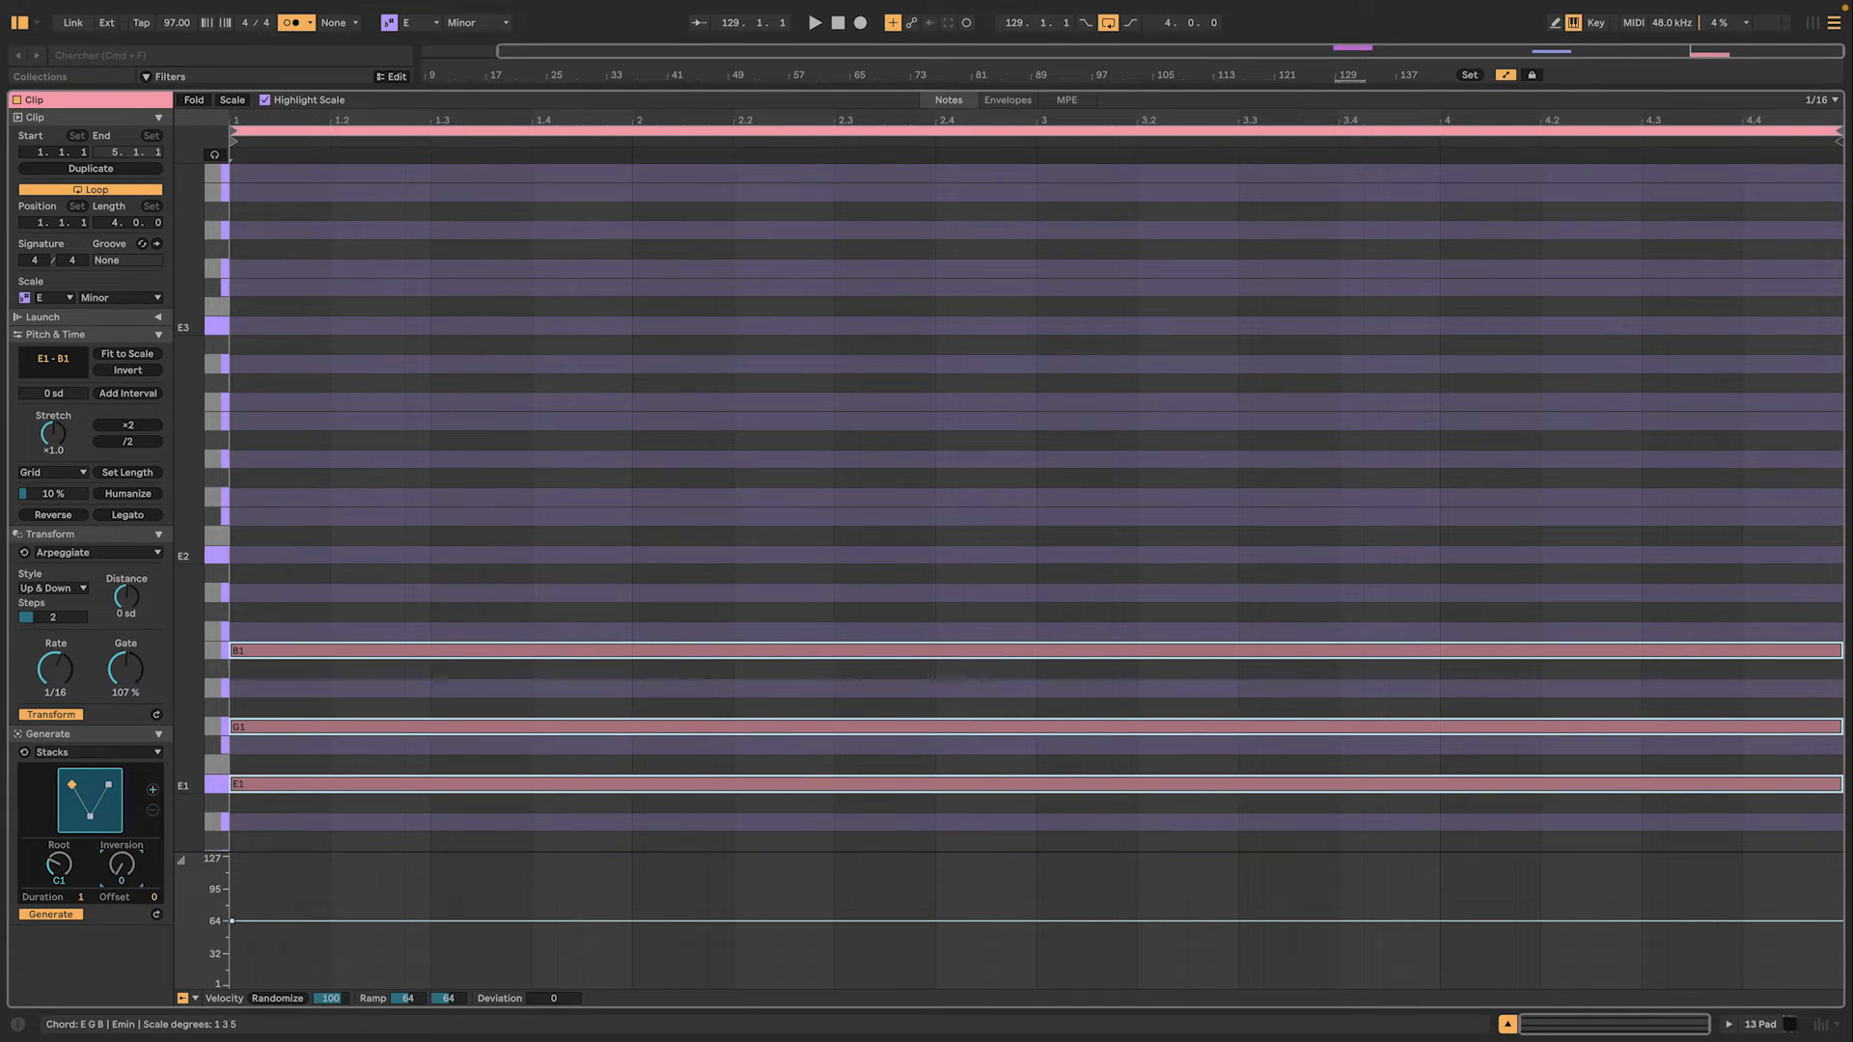
{"action": "left_click_drag", "start_coordinate": [122, 864], "coordinate": [122, 853]}
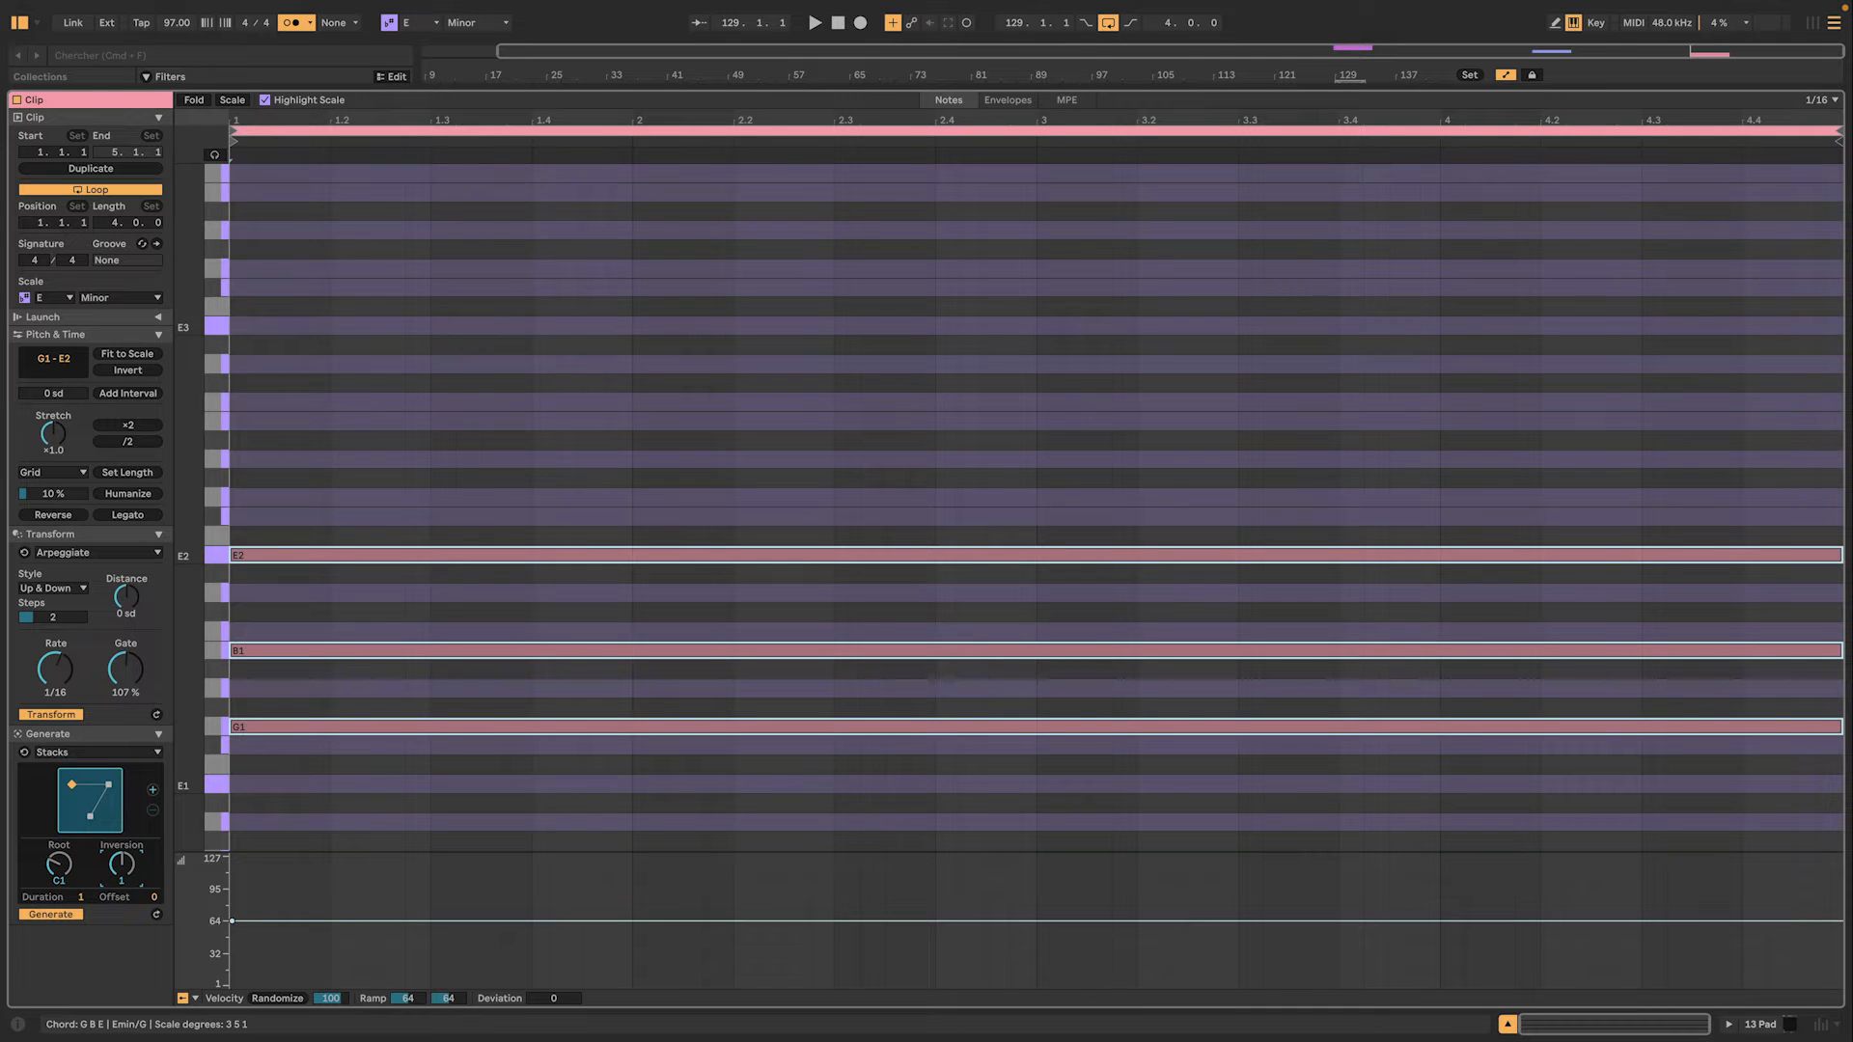
{"action": "left_click_drag", "start_coordinate": [121, 863], "coordinate": [122, 845]}
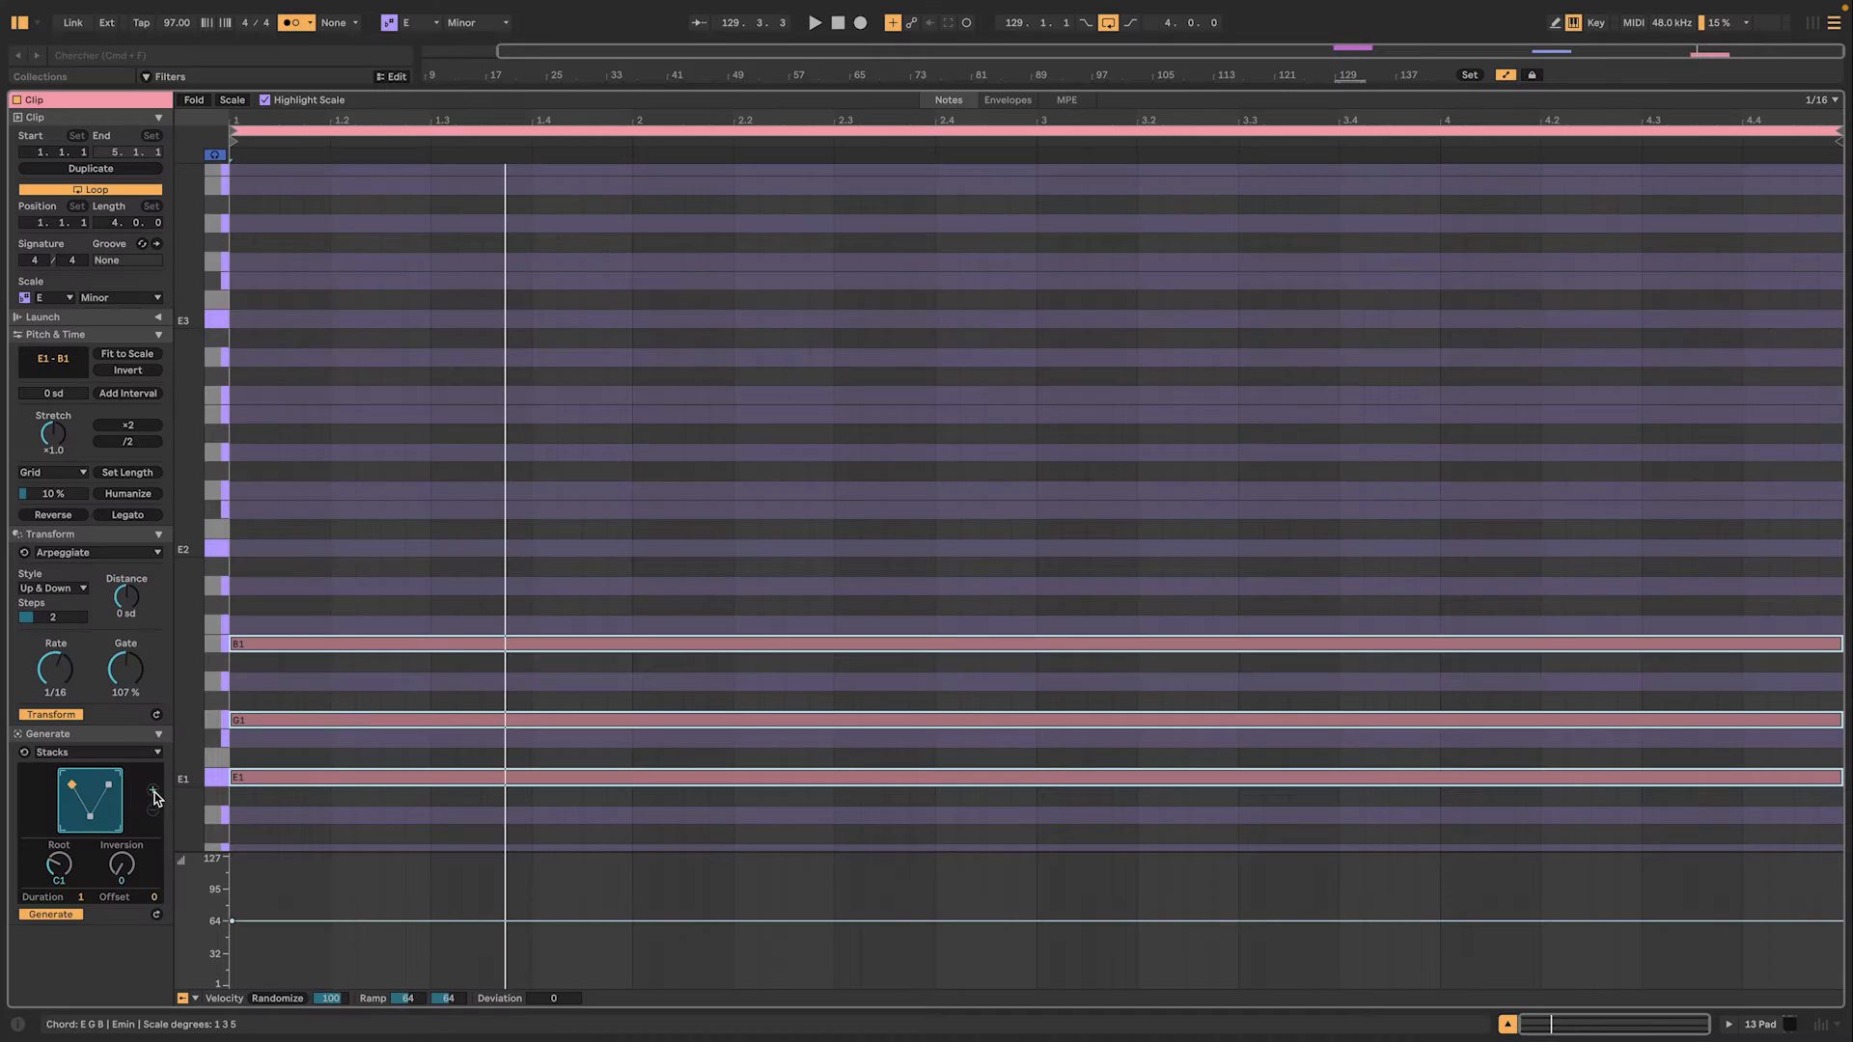
Add a second chord to the stack, try different roots for it and set its root to A1
{"action": "left_click", "coordinate": [153, 791]}
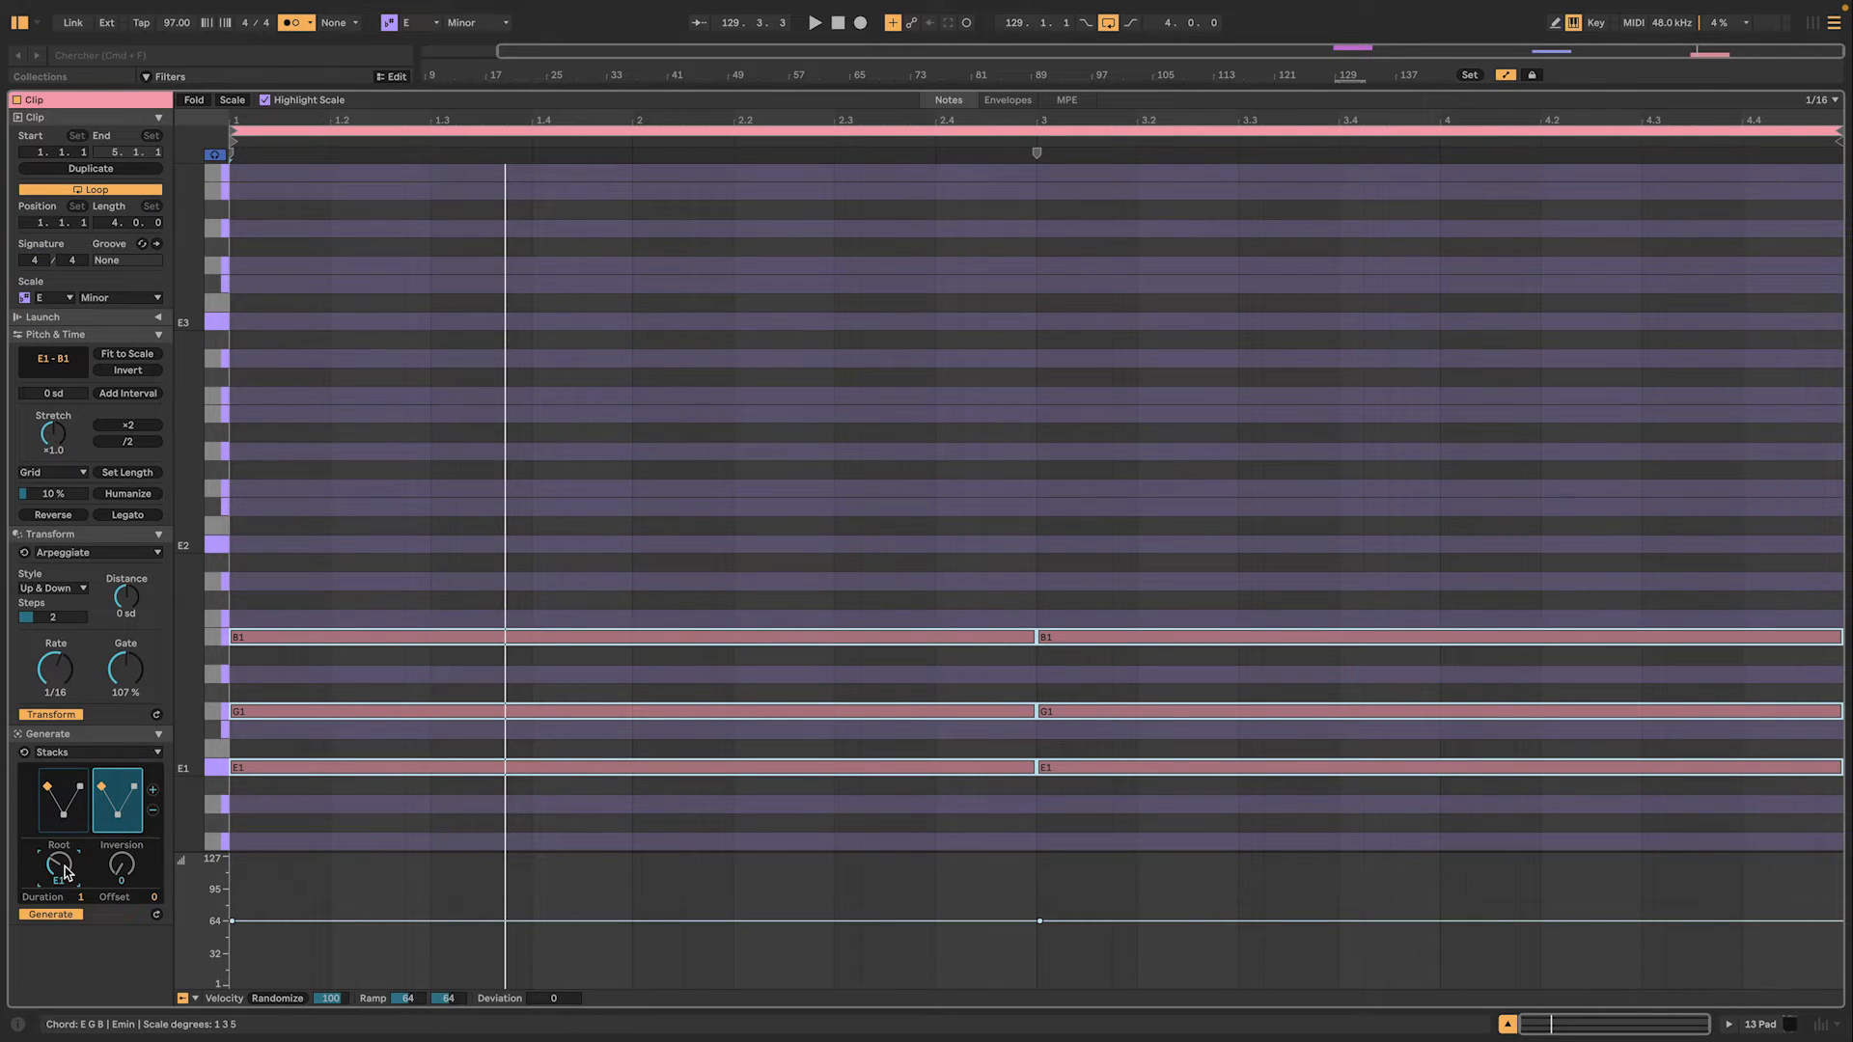
{"action": "left_click_drag", "start_coordinate": [59, 863], "coordinate": [59, 848]}
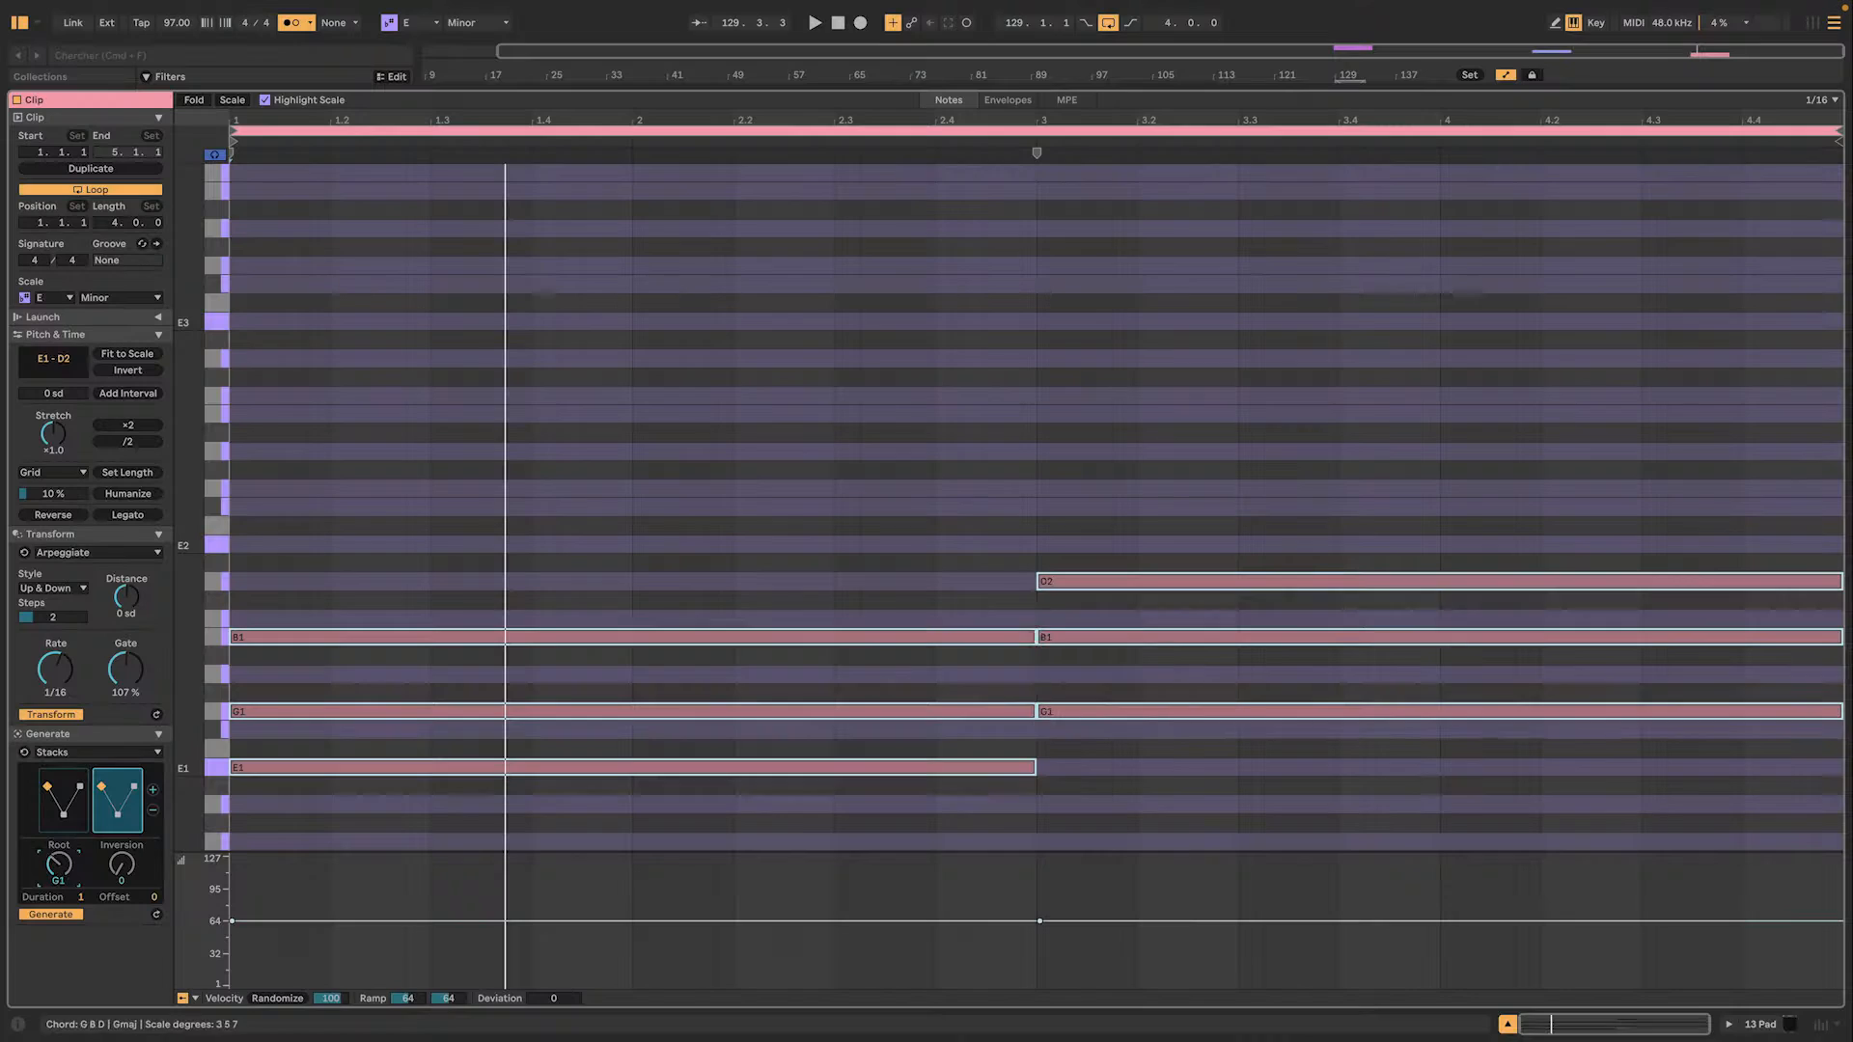
{"action": "key", "text": "Down"}
{"action": "key", "text": "Down"}
{"action": "key", "text": "Up"}
{"action": "key", "text": "Up"}
{"action": "key", "text": "Up"}
{"action": "key", "text": "Up"}
{"action": "key", "text": "Up"}
{"action": "key", "text": "Up"}
{"action": "key", "text": "Down"}
{"action": "key", "text": "Down"}
{"action": "key", "text": "Down"}
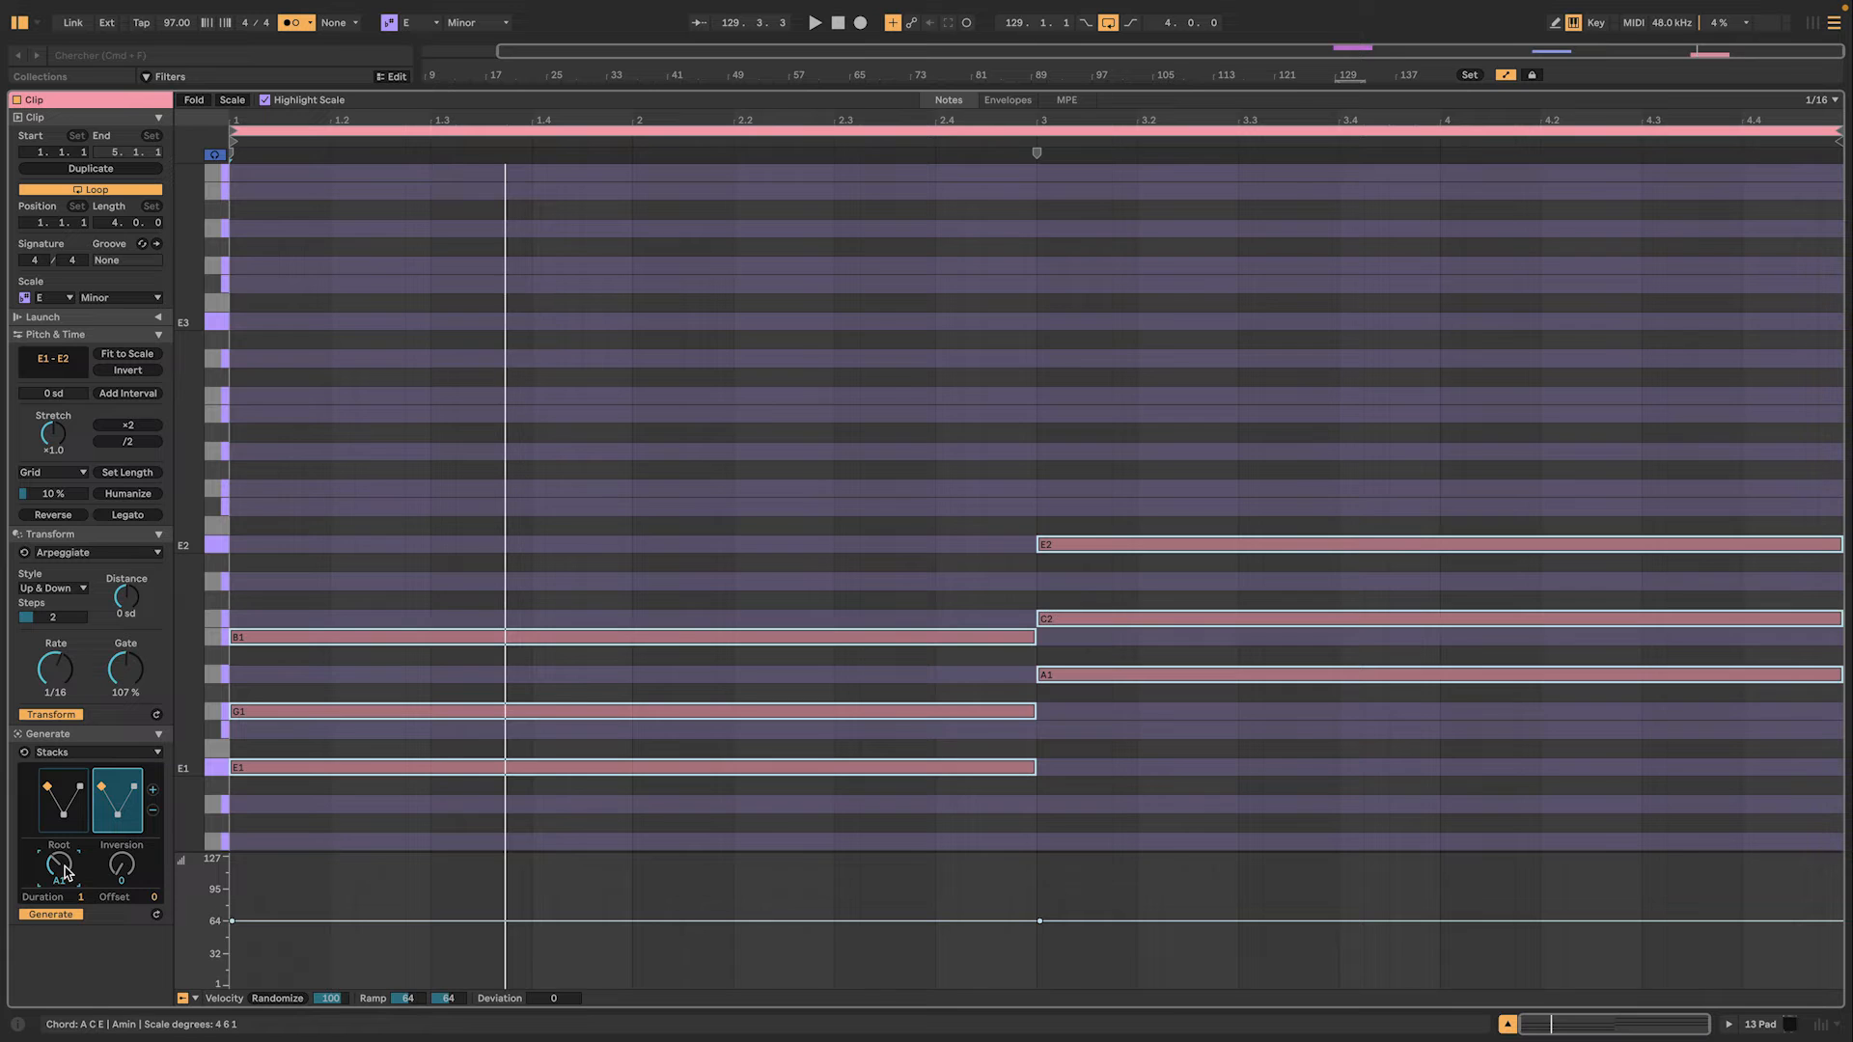
Extend the stack to four chords, setting the second chord's root to G1 and the third chord's root to C2
{"action": "key", "text": "Down"}
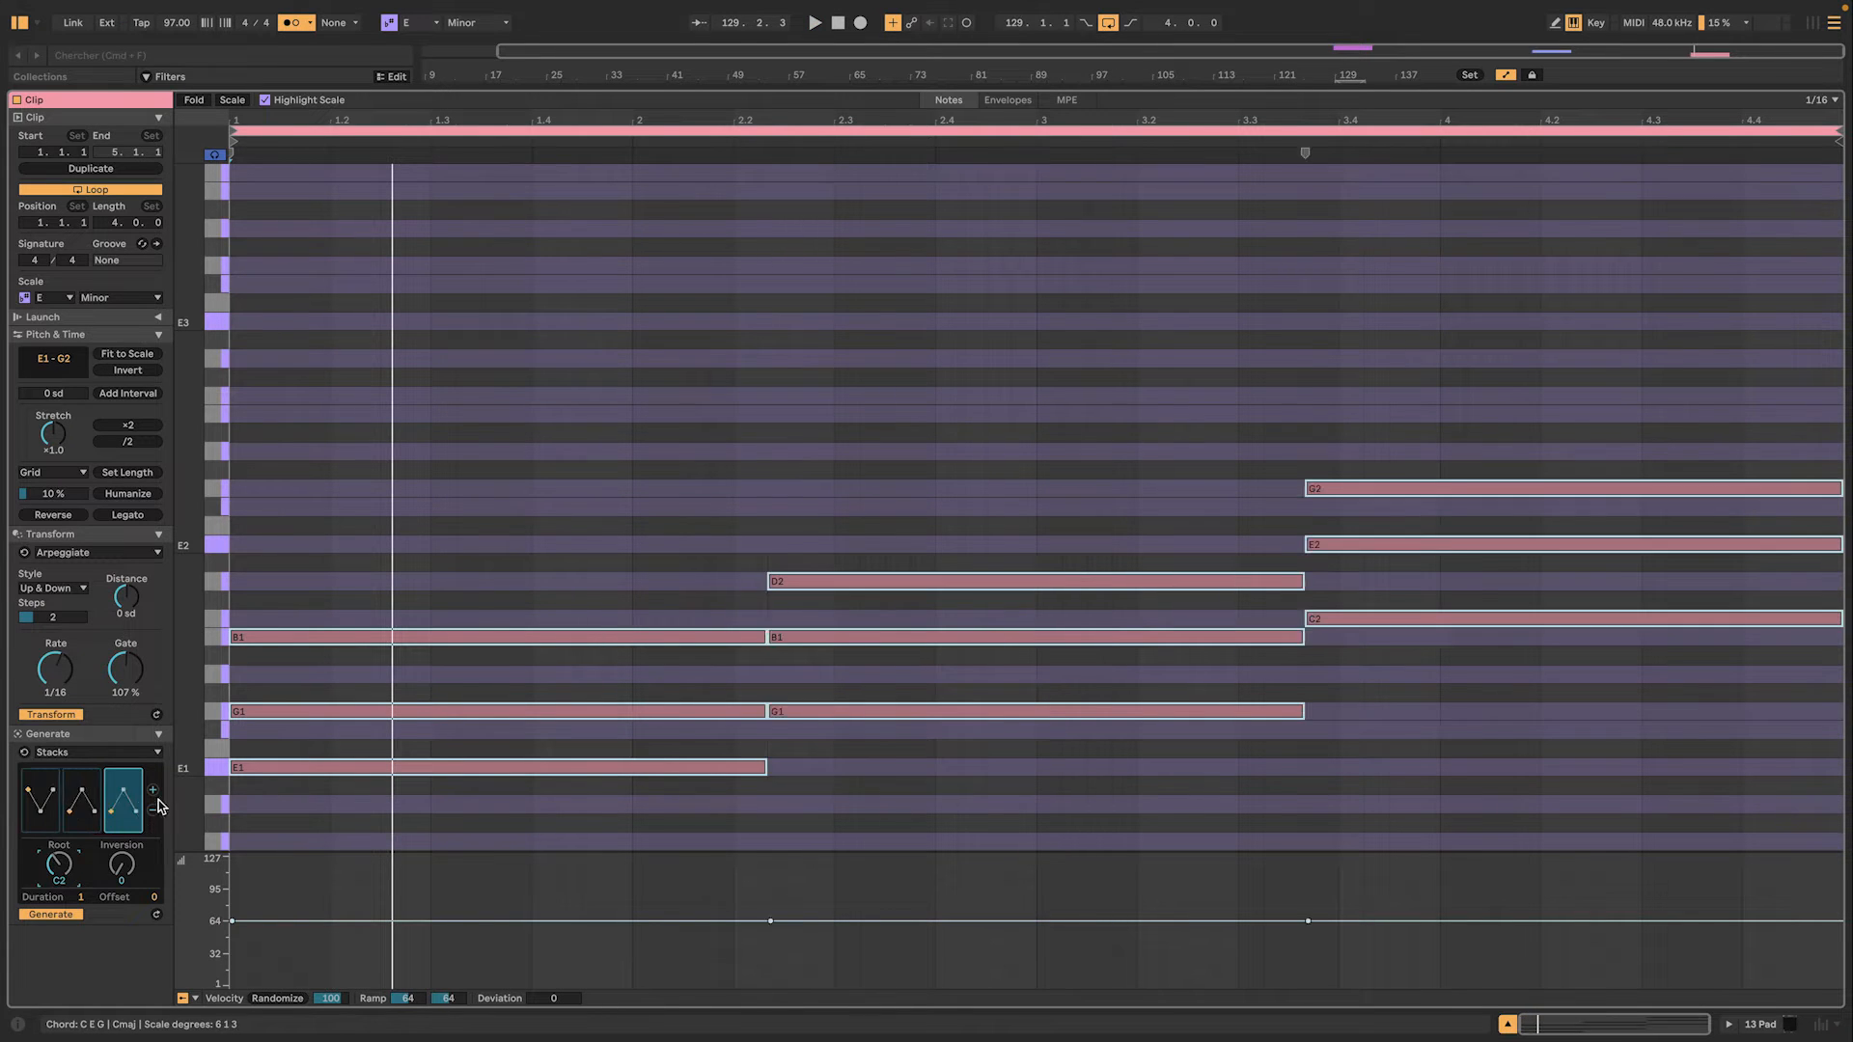
{"action": "left_click", "coordinate": [153, 791]}
{"action": "left_click_drag", "start_coordinate": [63, 866], "coordinate": [64, 874]}
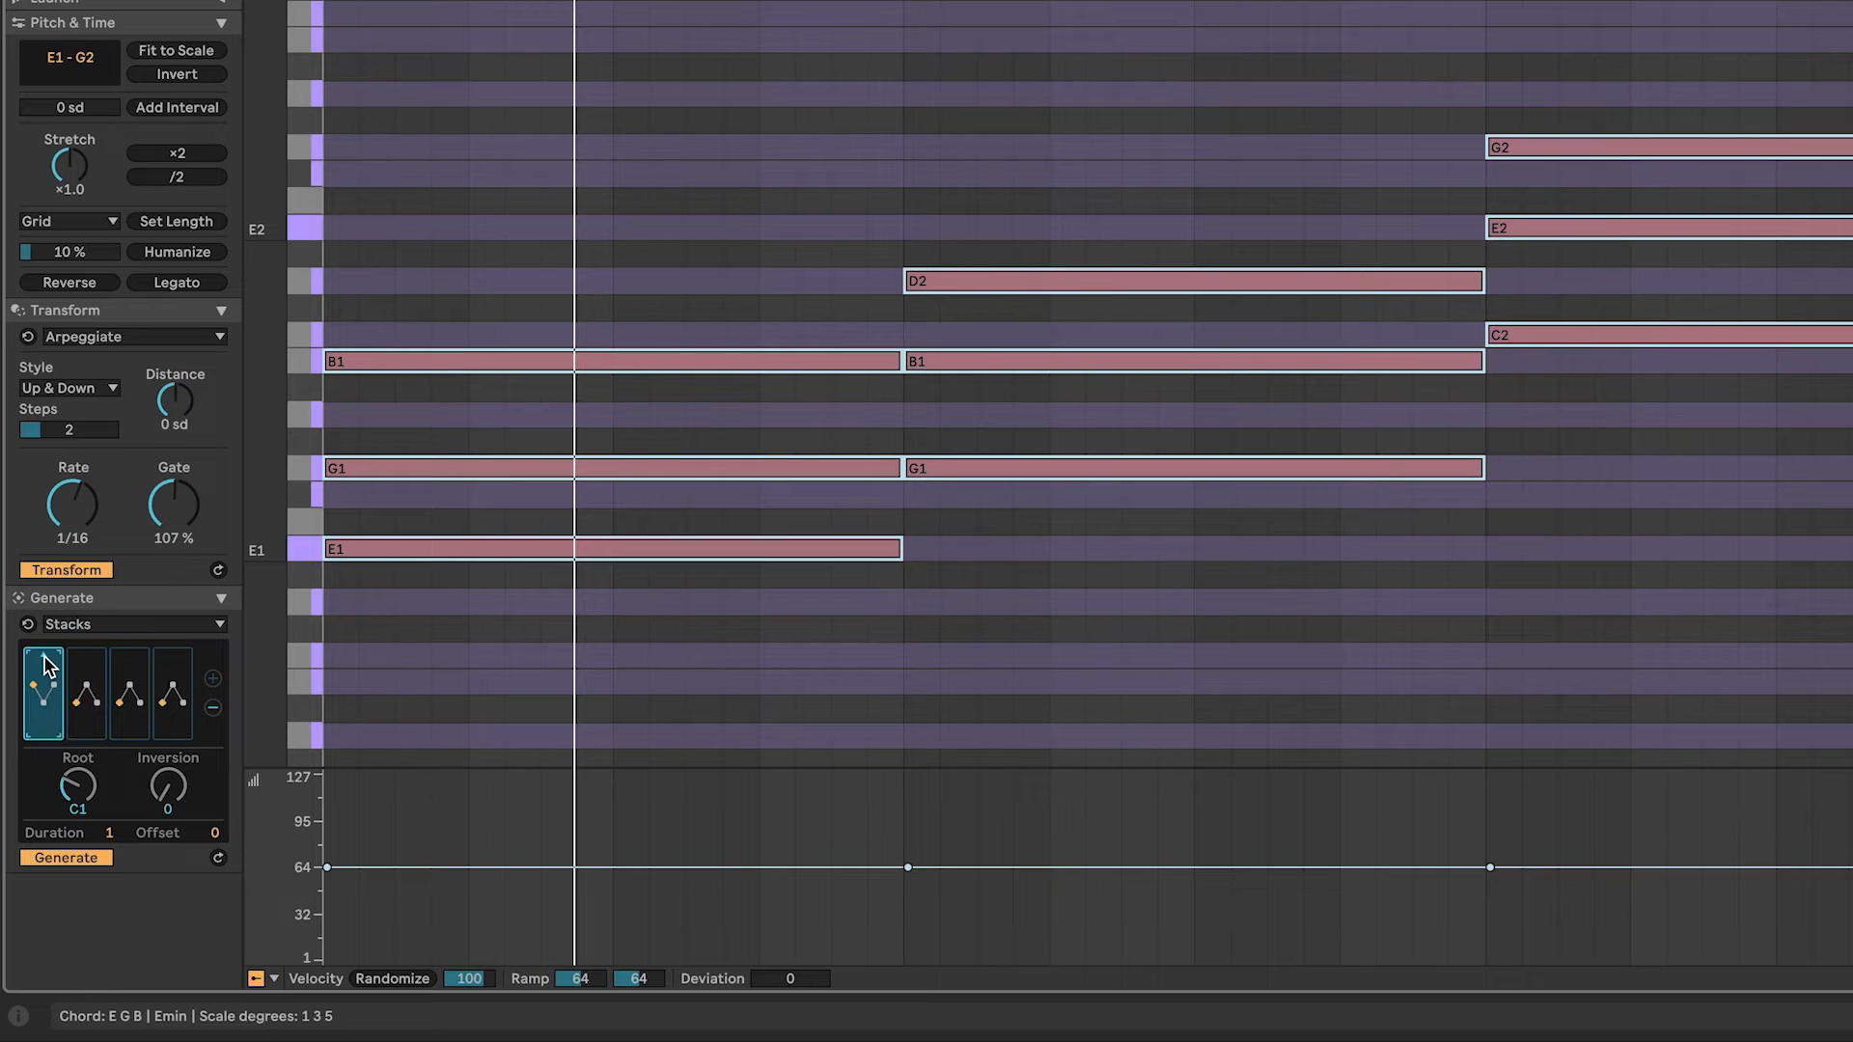
Cycle the first chord through different chord shapes, settling on E B D F#, and change the second chord's shape to G C E
{"action": "left_click", "coordinate": [44, 666]}
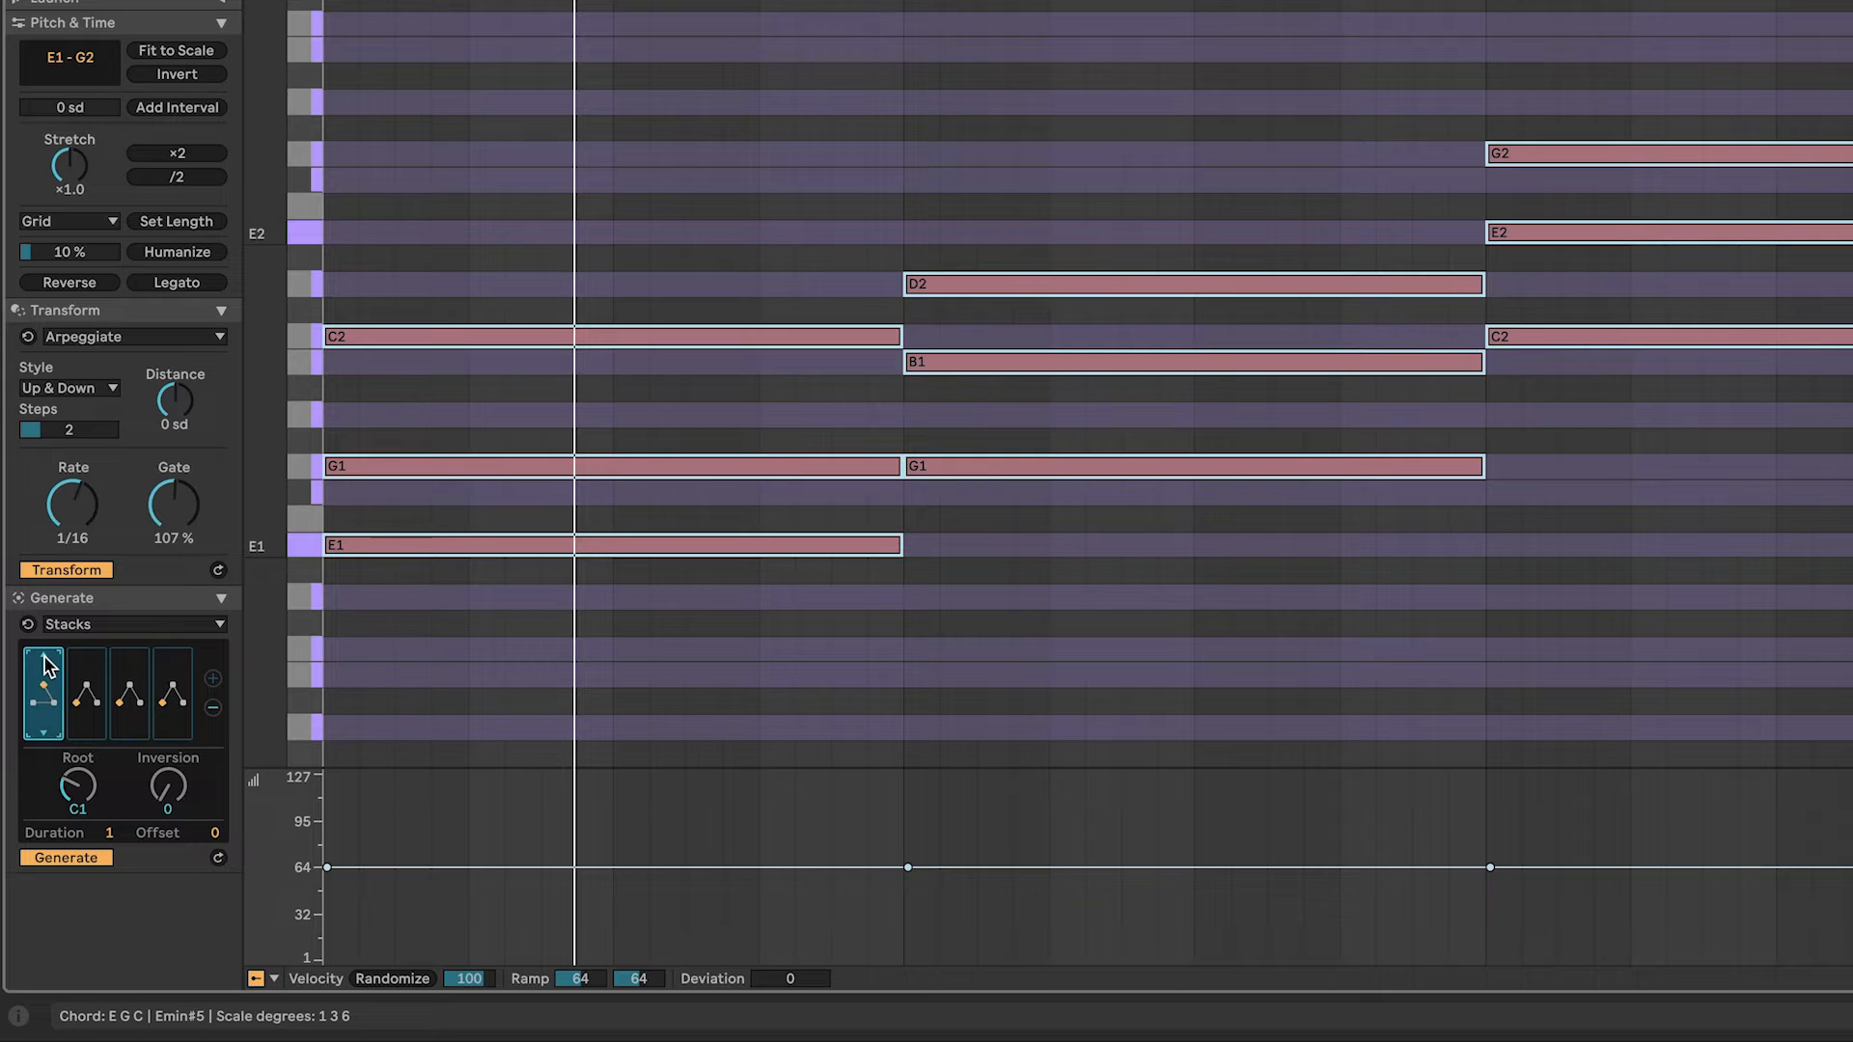
{"action": "left_click", "coordinate": [44, 666]}
{"action": "left_click", "coordinate": [43, 666]}
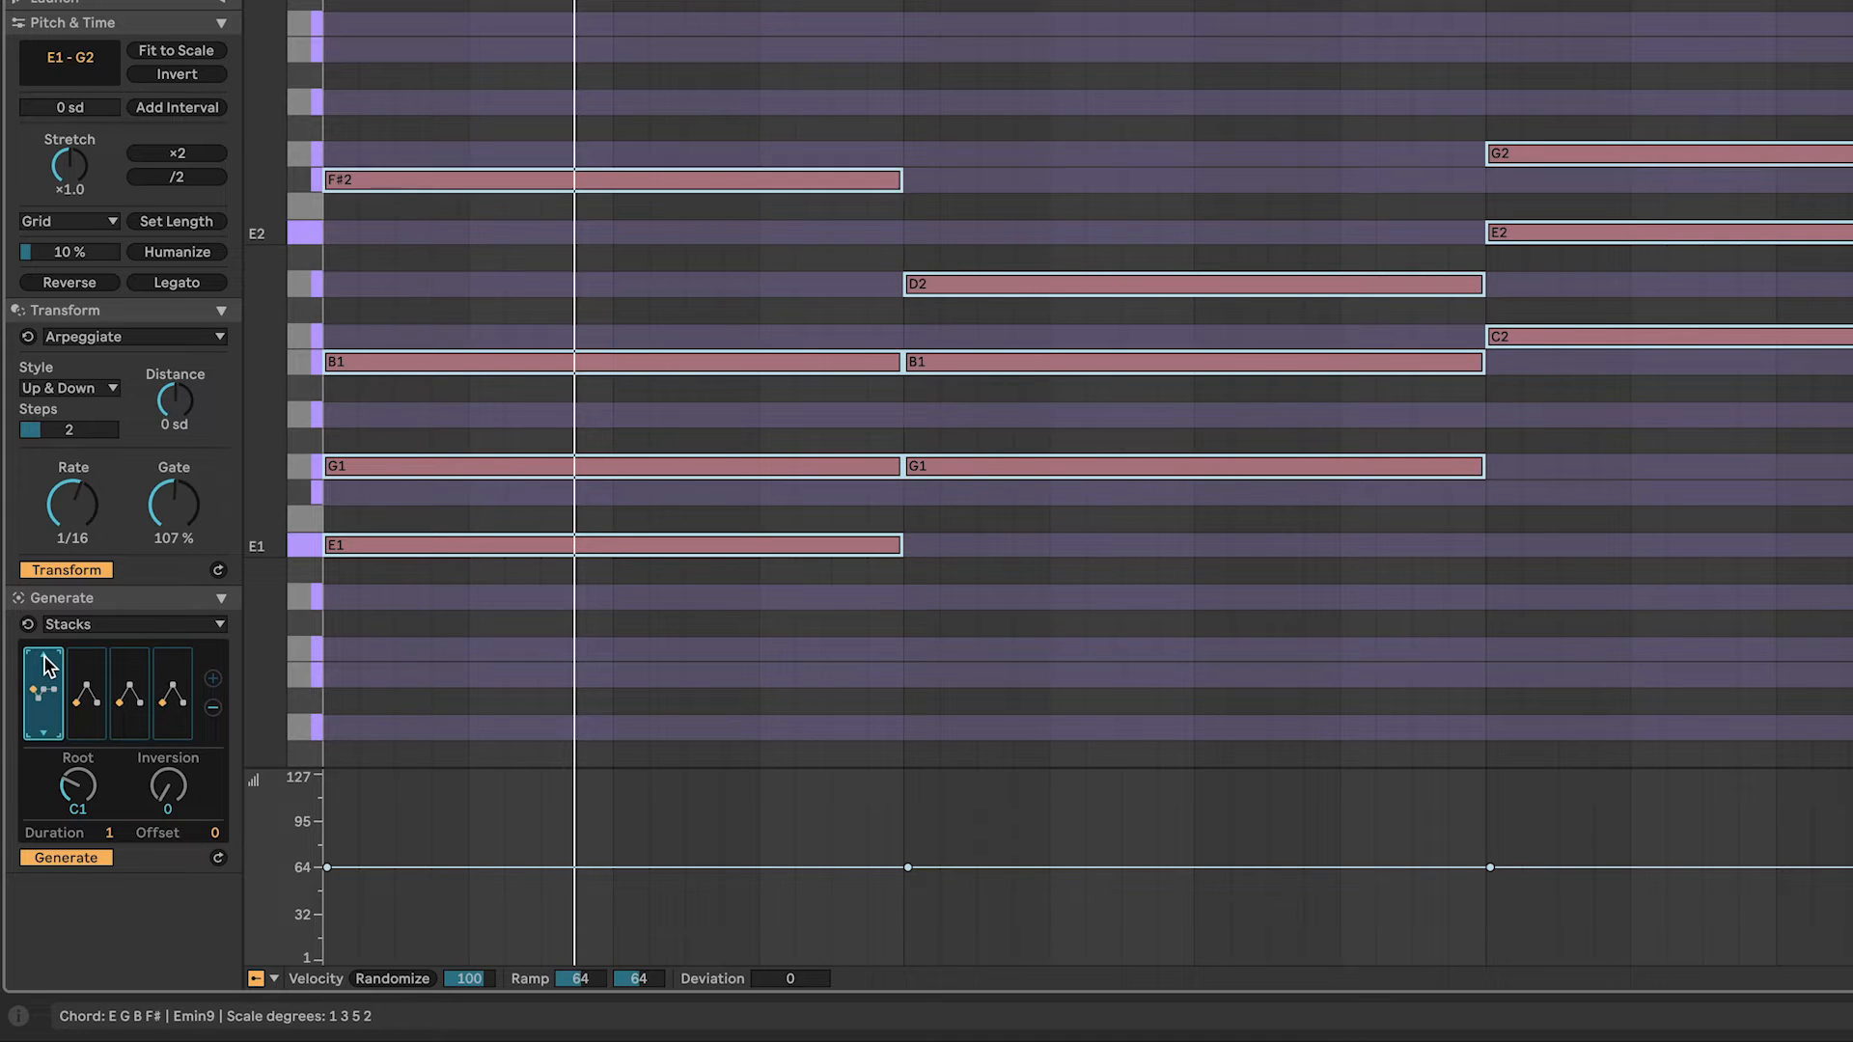
{"action": "left_click", "coordinate": [44, 666]}
{"action": "left_click", "coordinate": [44, 666]}
{"action": "left_click", "coordinate": [43, 666]}
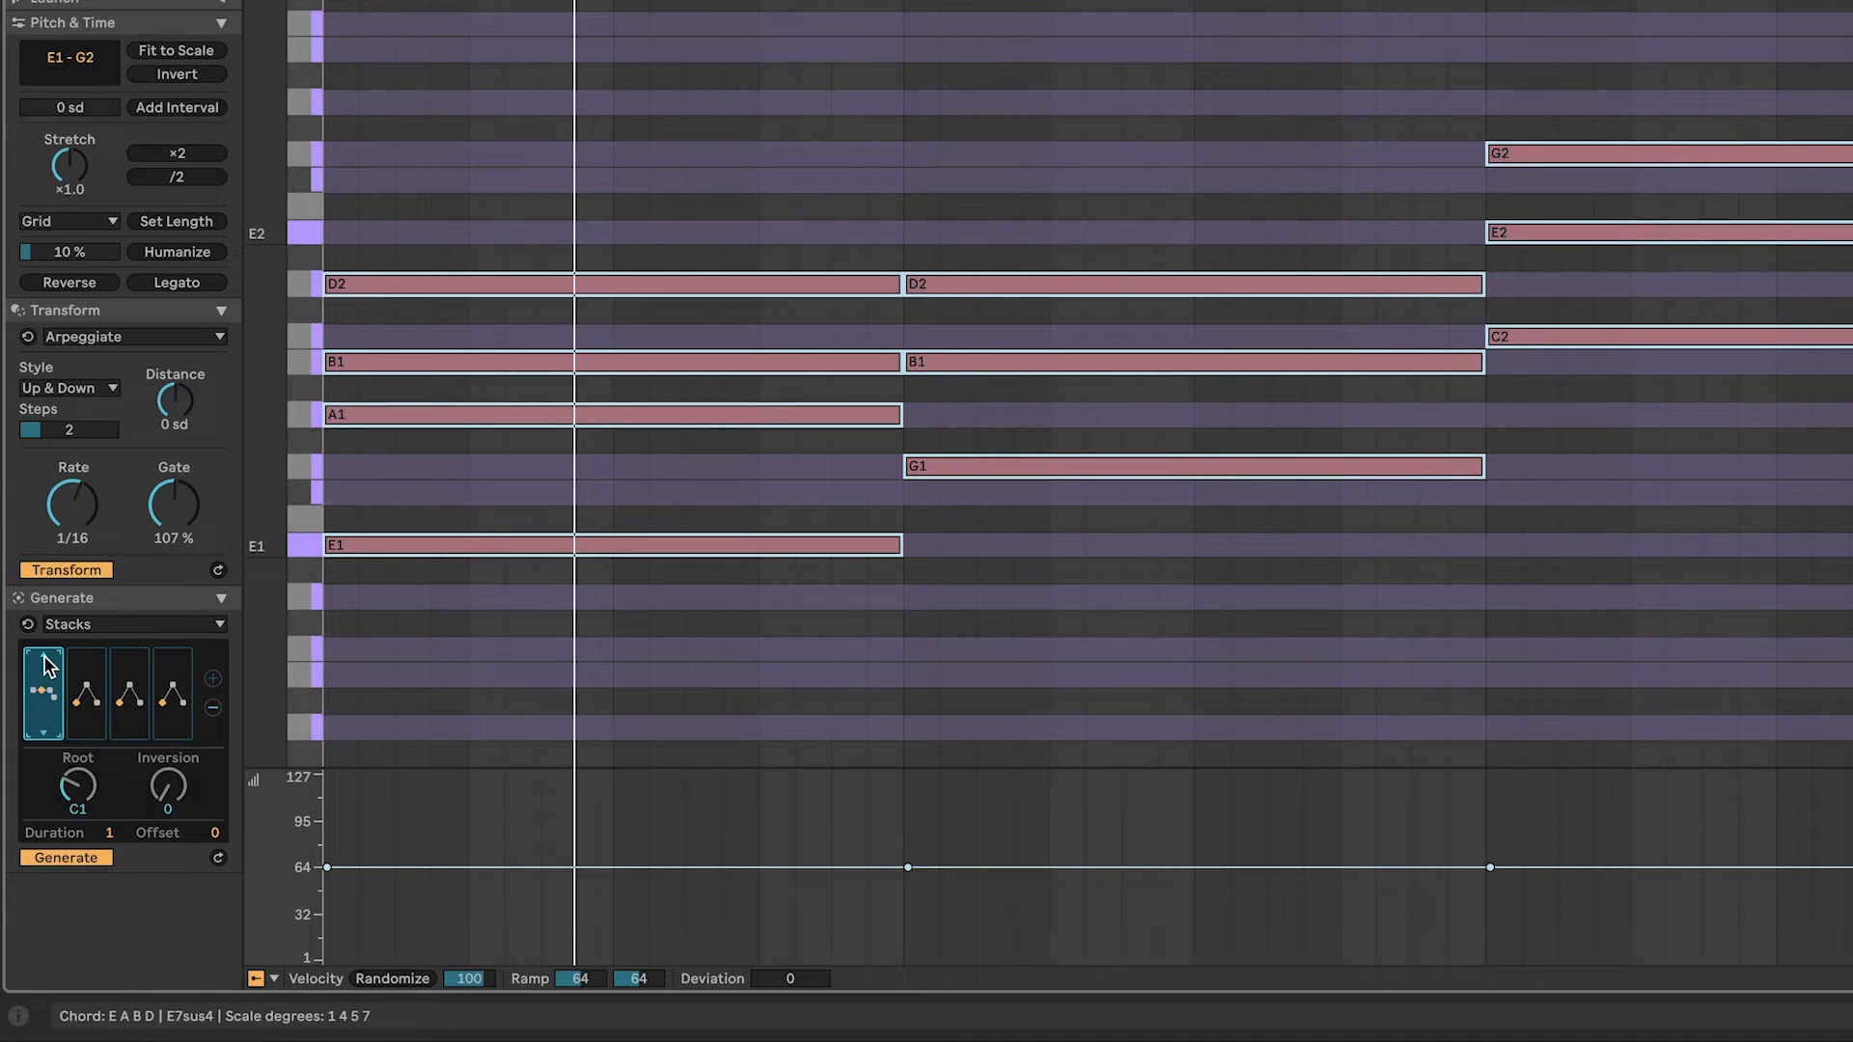
{"action": "left_click", "coordinate": [43, 666]}
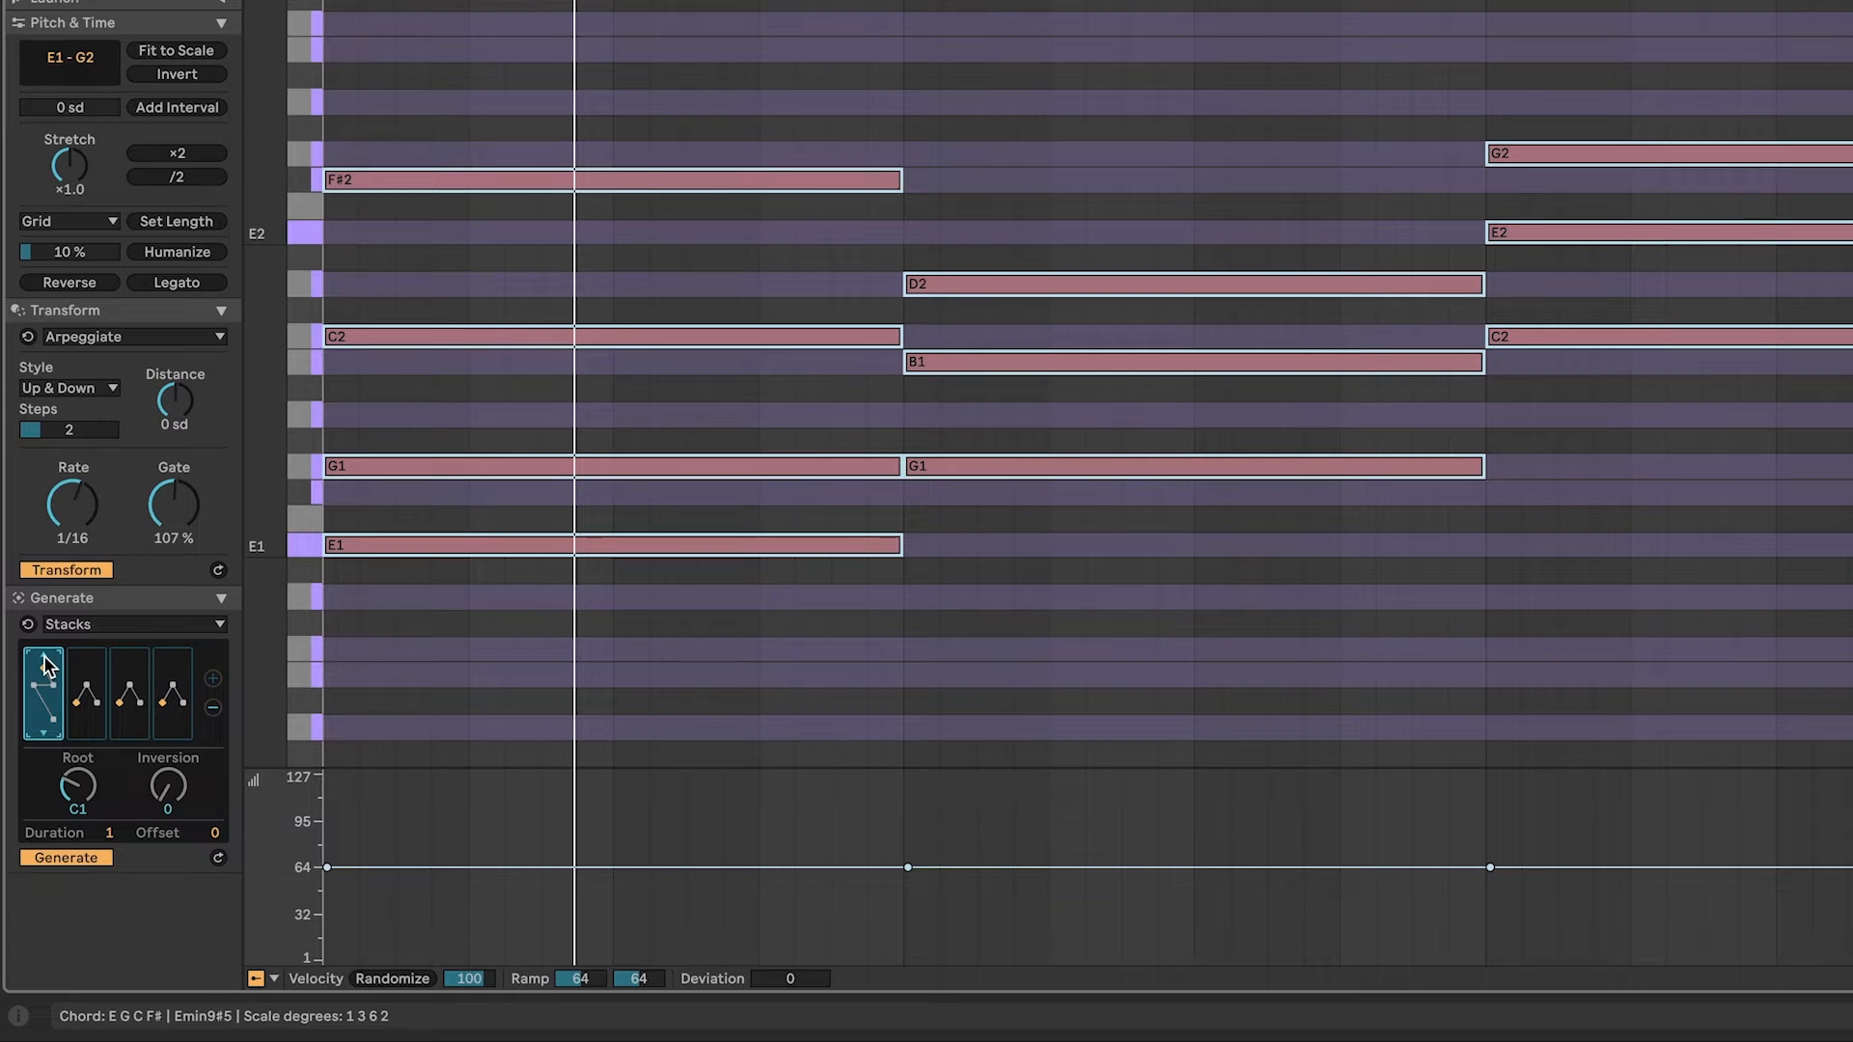
{"action": "left_click", "coordinate": [43, 666]}
{"action": "left_click", "coordinate": [44, 666]}
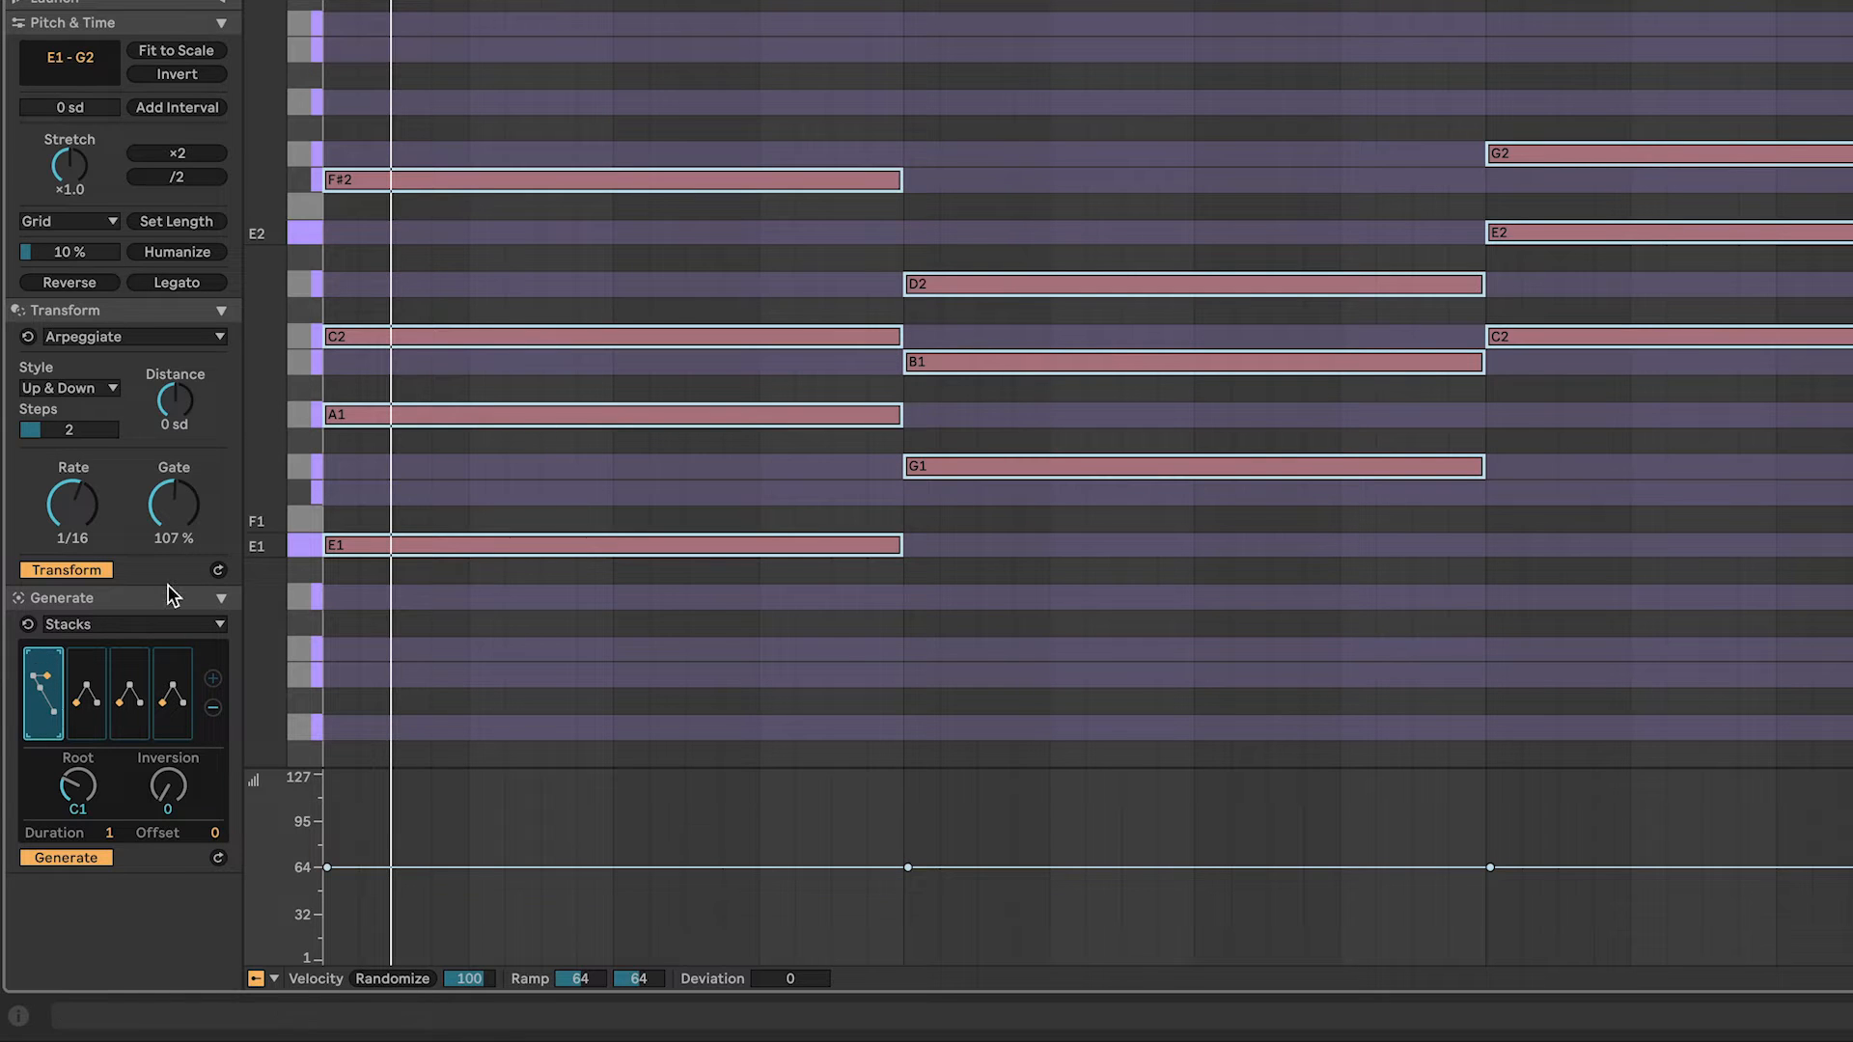
{"action": "left_click", "coordinate": [84, 704]}
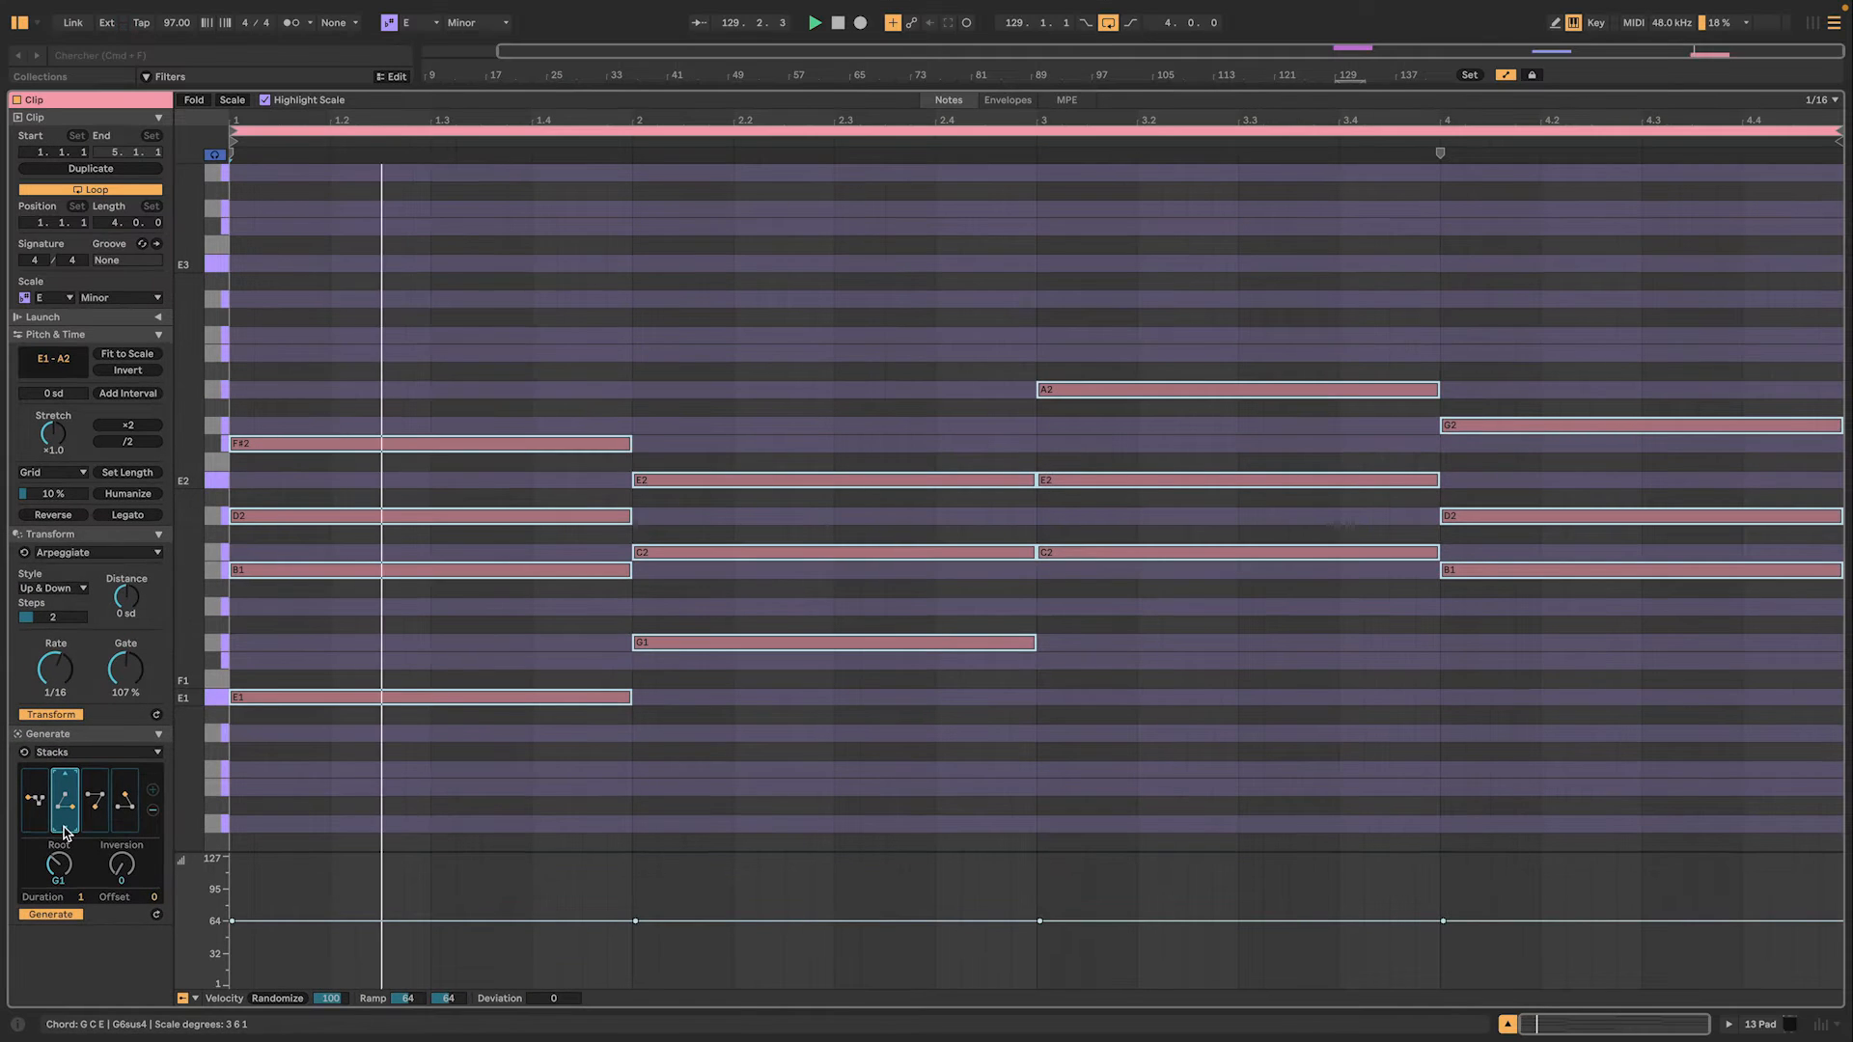
Set the duration of each of the first three chords in the stack to 1 1/4
{"action": "left_click", "coordinate": [35, 799]}
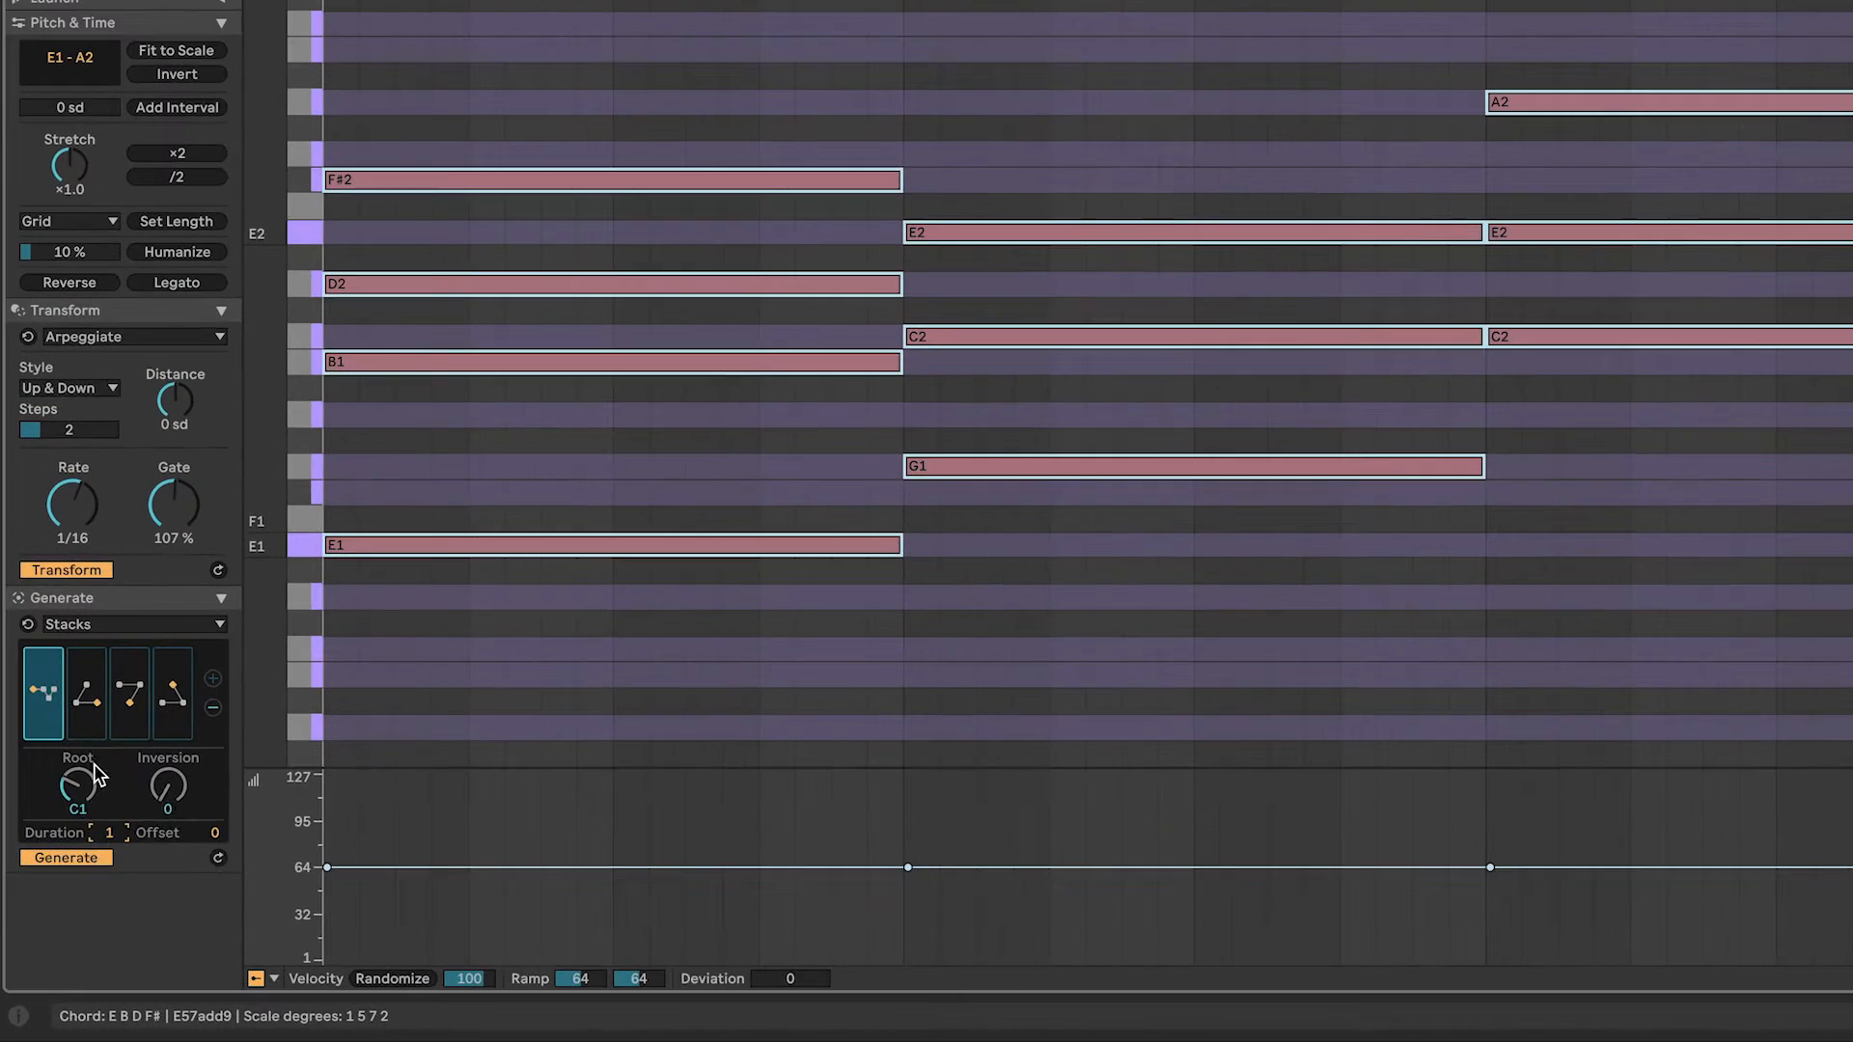
{"action": "left_click_drag", "start_coordinate": [109, 832], "coordinate": [110, 834]}
{"action": "left_click", "coordinate": [85, 692]}
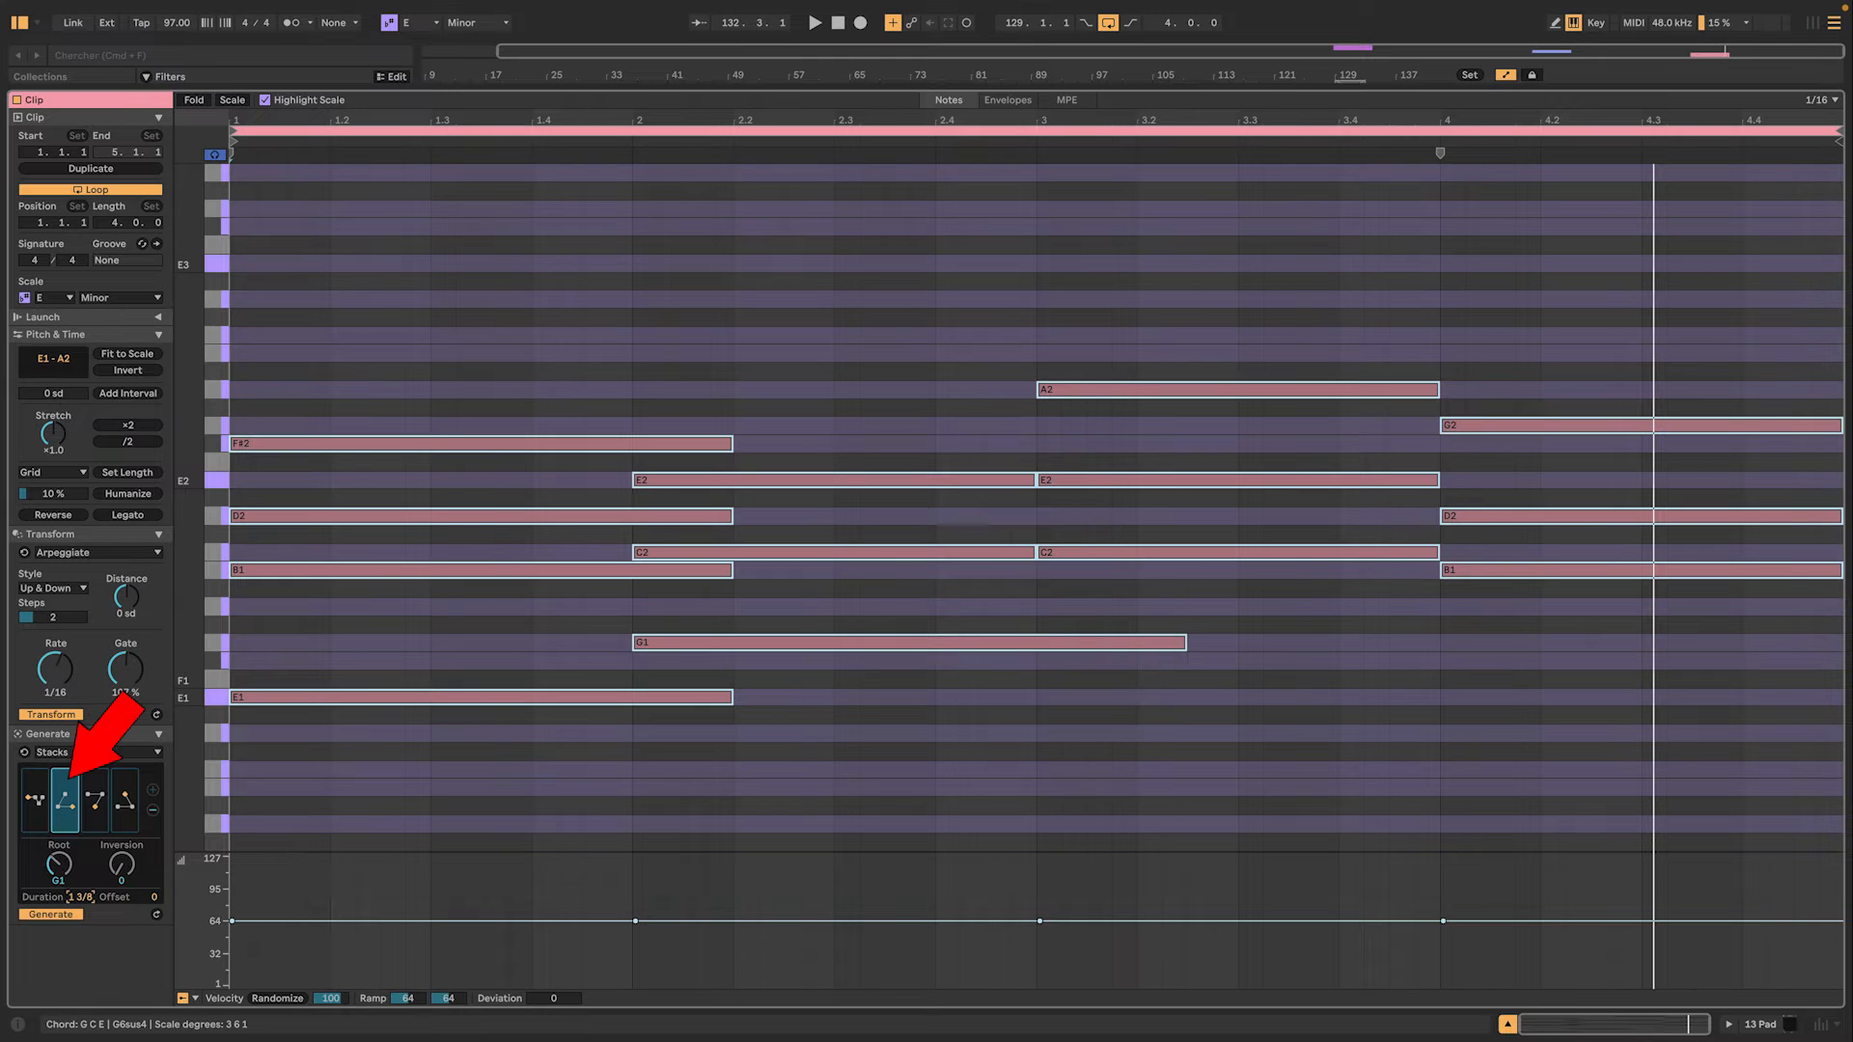
{"action": "left_click", "coordinate": [96, 809]}
{"action": "left_click_drag", "start_coordinate": [80, 896], "coordinate": [80, 890]}
{"action": "scroll", "coordinate": [1045, 539], "scroll_direction": "down", "scroll_amount": 1}
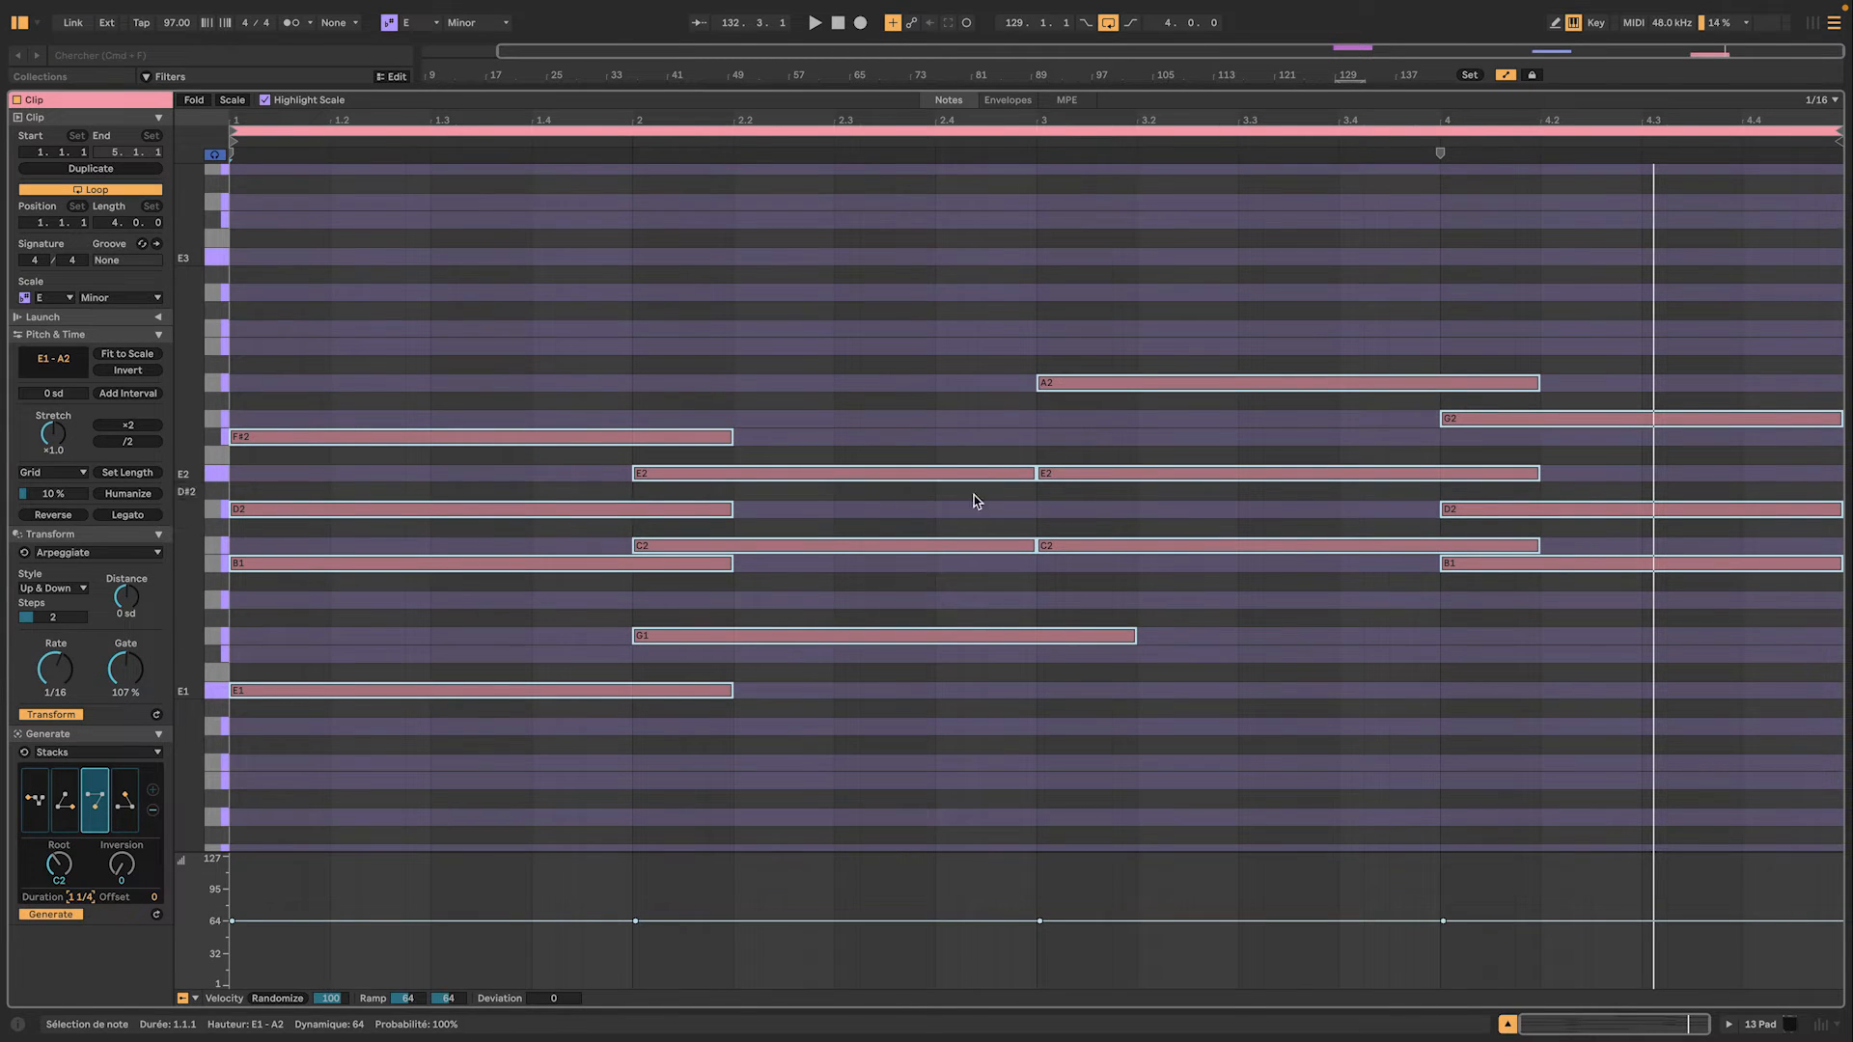
{"action": "left_click", "coordinate": [65, 811]}
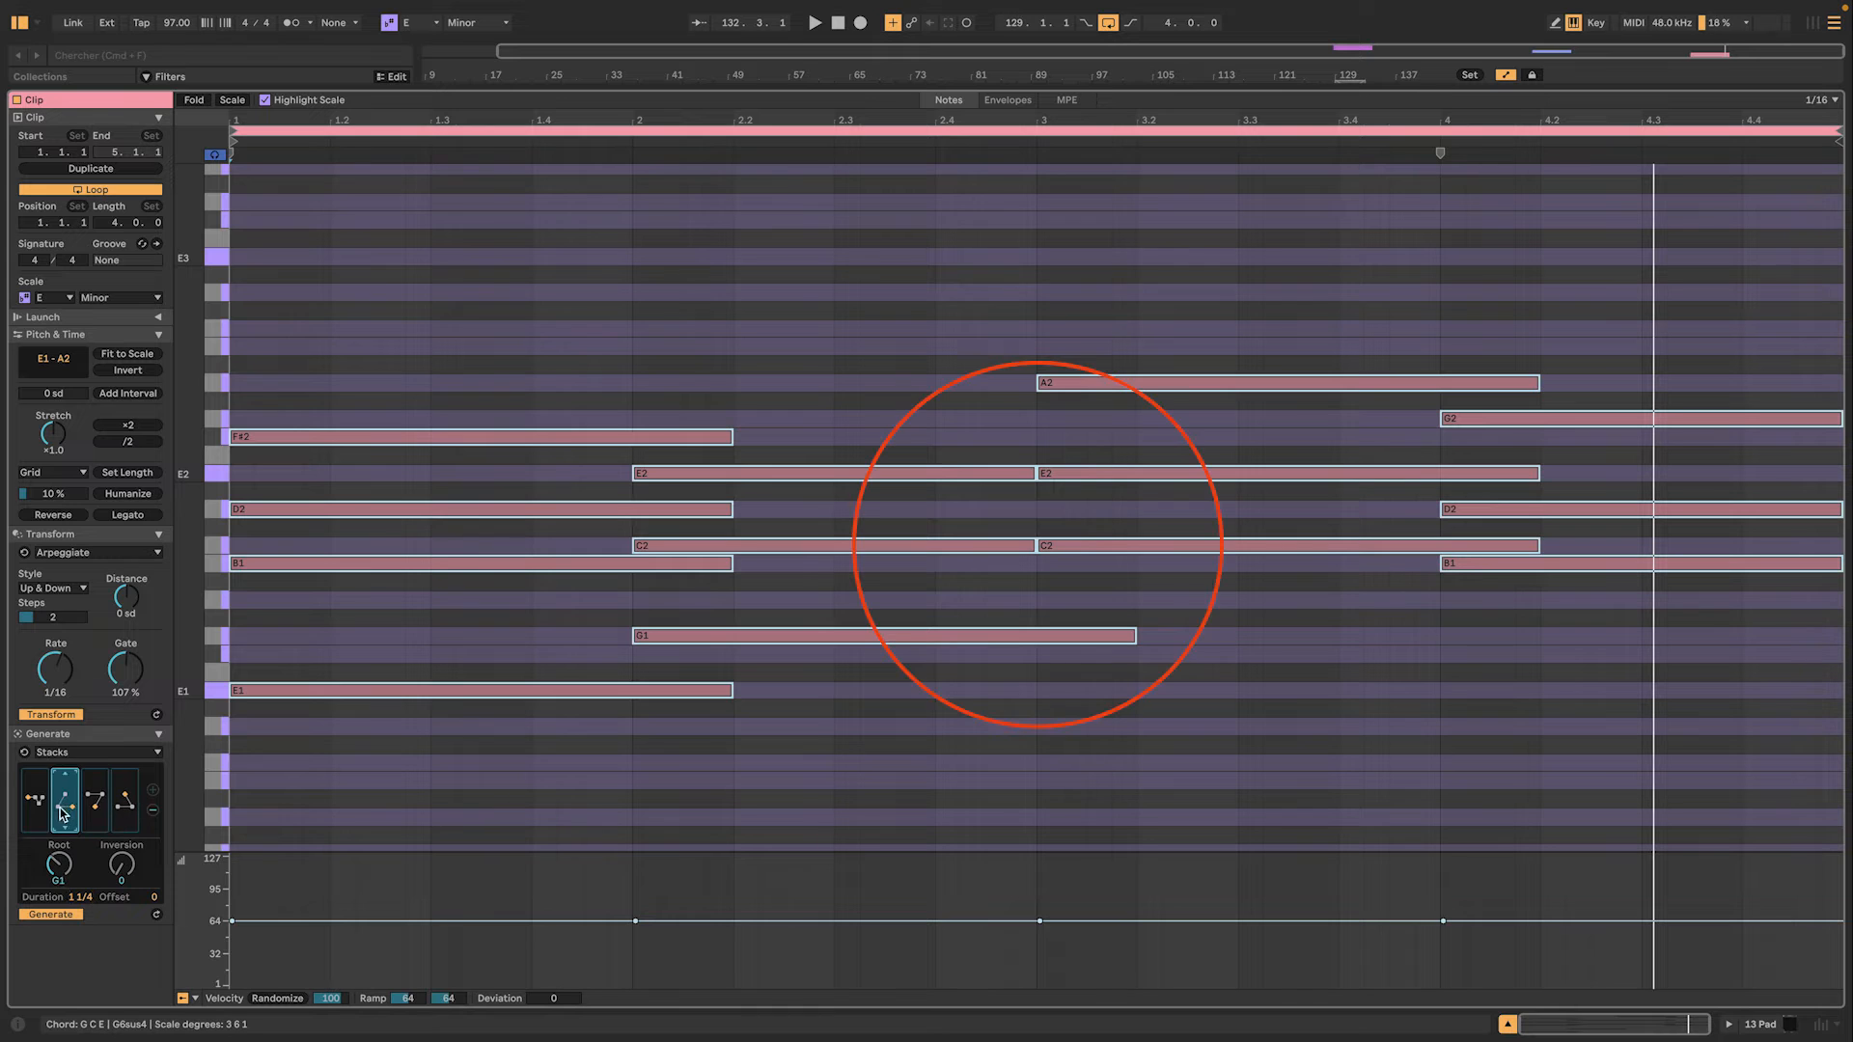
{"action": "left_click_drag", "start_coordinate": [73, 899], "coordinate": [80, 883]}
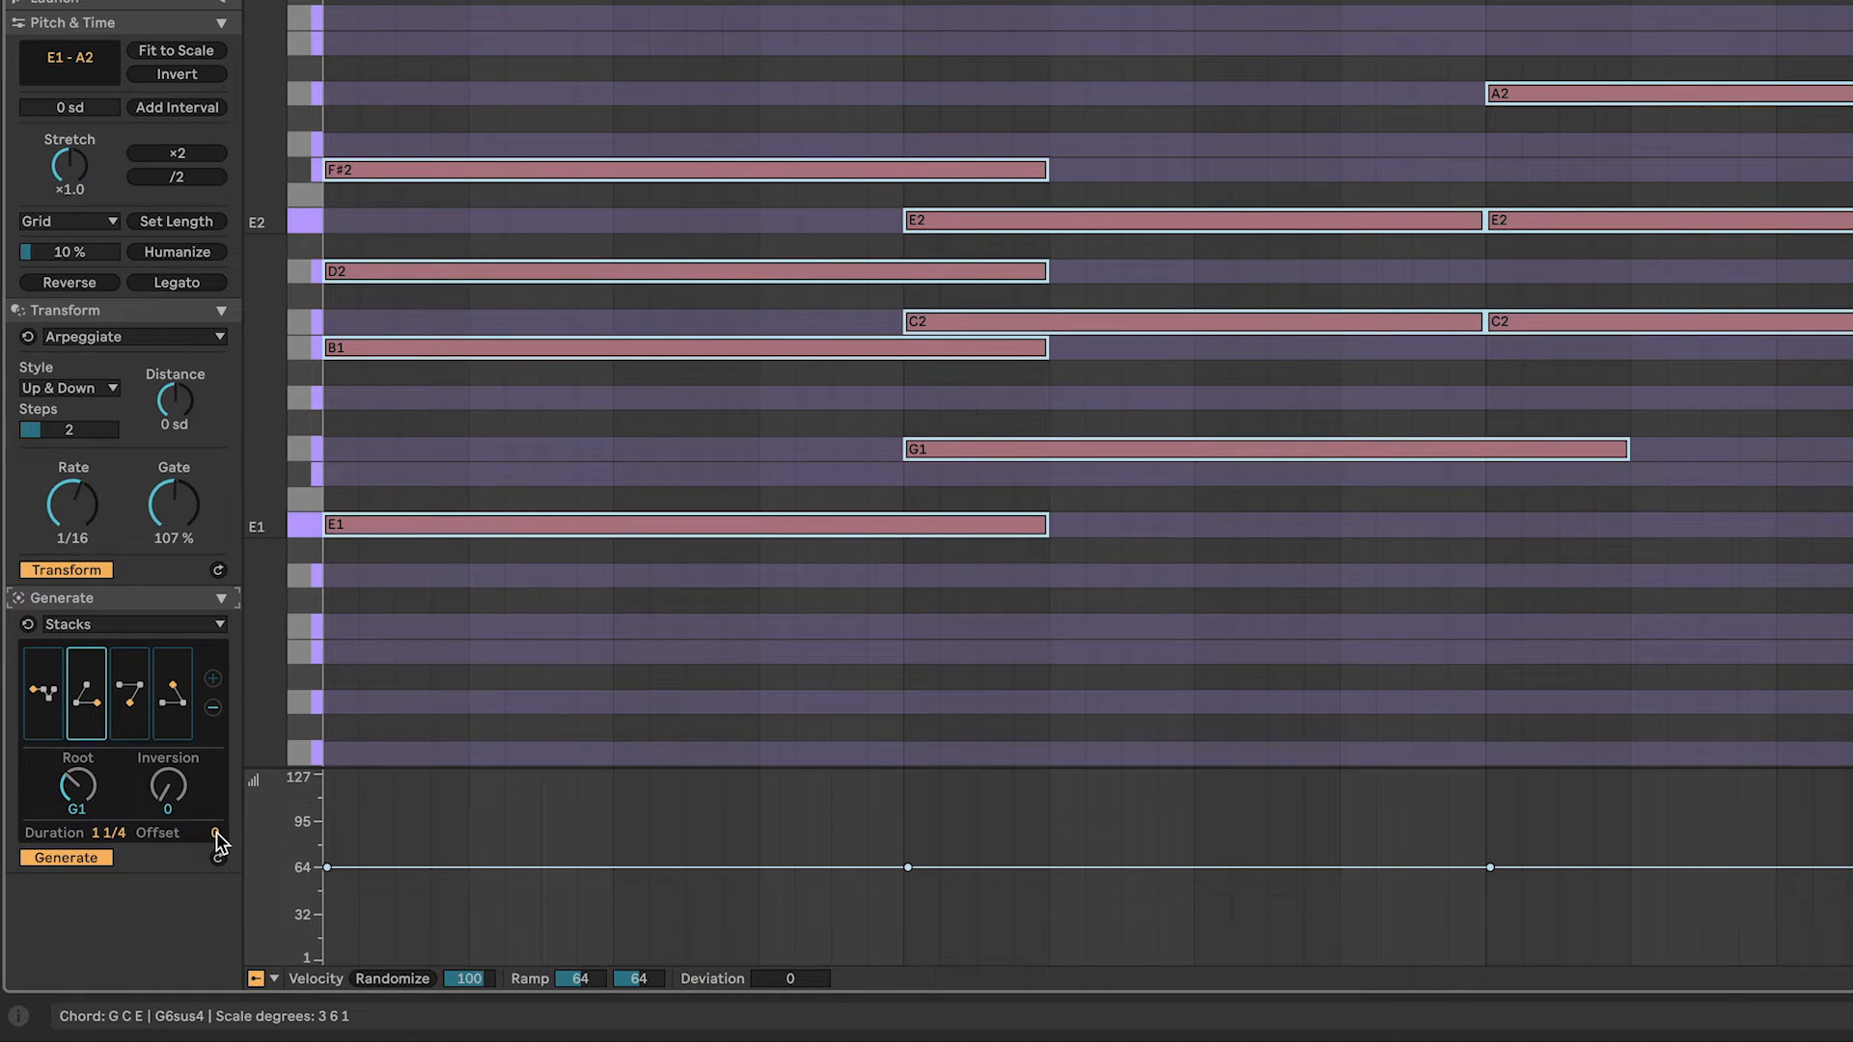
Try to offset the second chord and set the clip's fixed grid to 1/32
{"action": "left_click_drag", "start_coordinate": [216, 836], "coordinate": [206, 821]}
{"action": "scroll", "coordinate": [614, 487], "scroll_direction": "down", "scroll_amount": 1}
{"action": "right_click", "coordinate": [673, 517]}
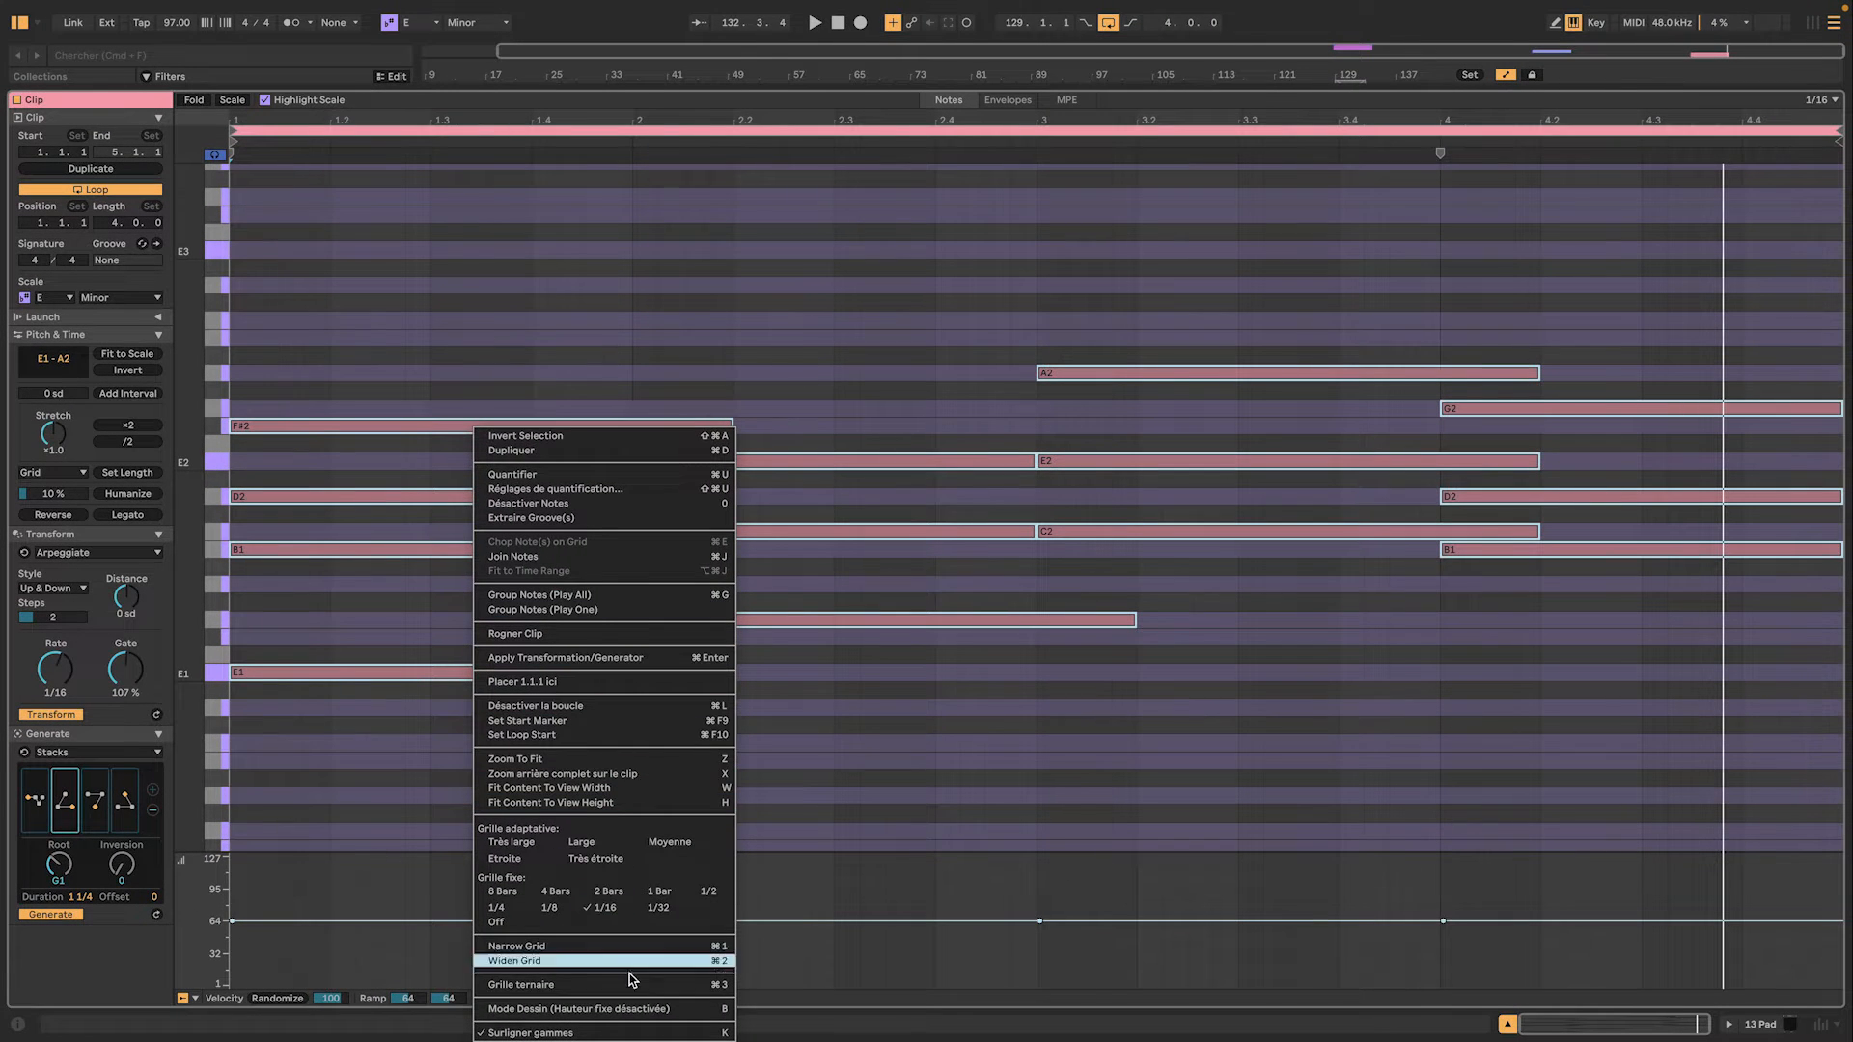
{"action": "left_click", "coordinate": [658, 907]}
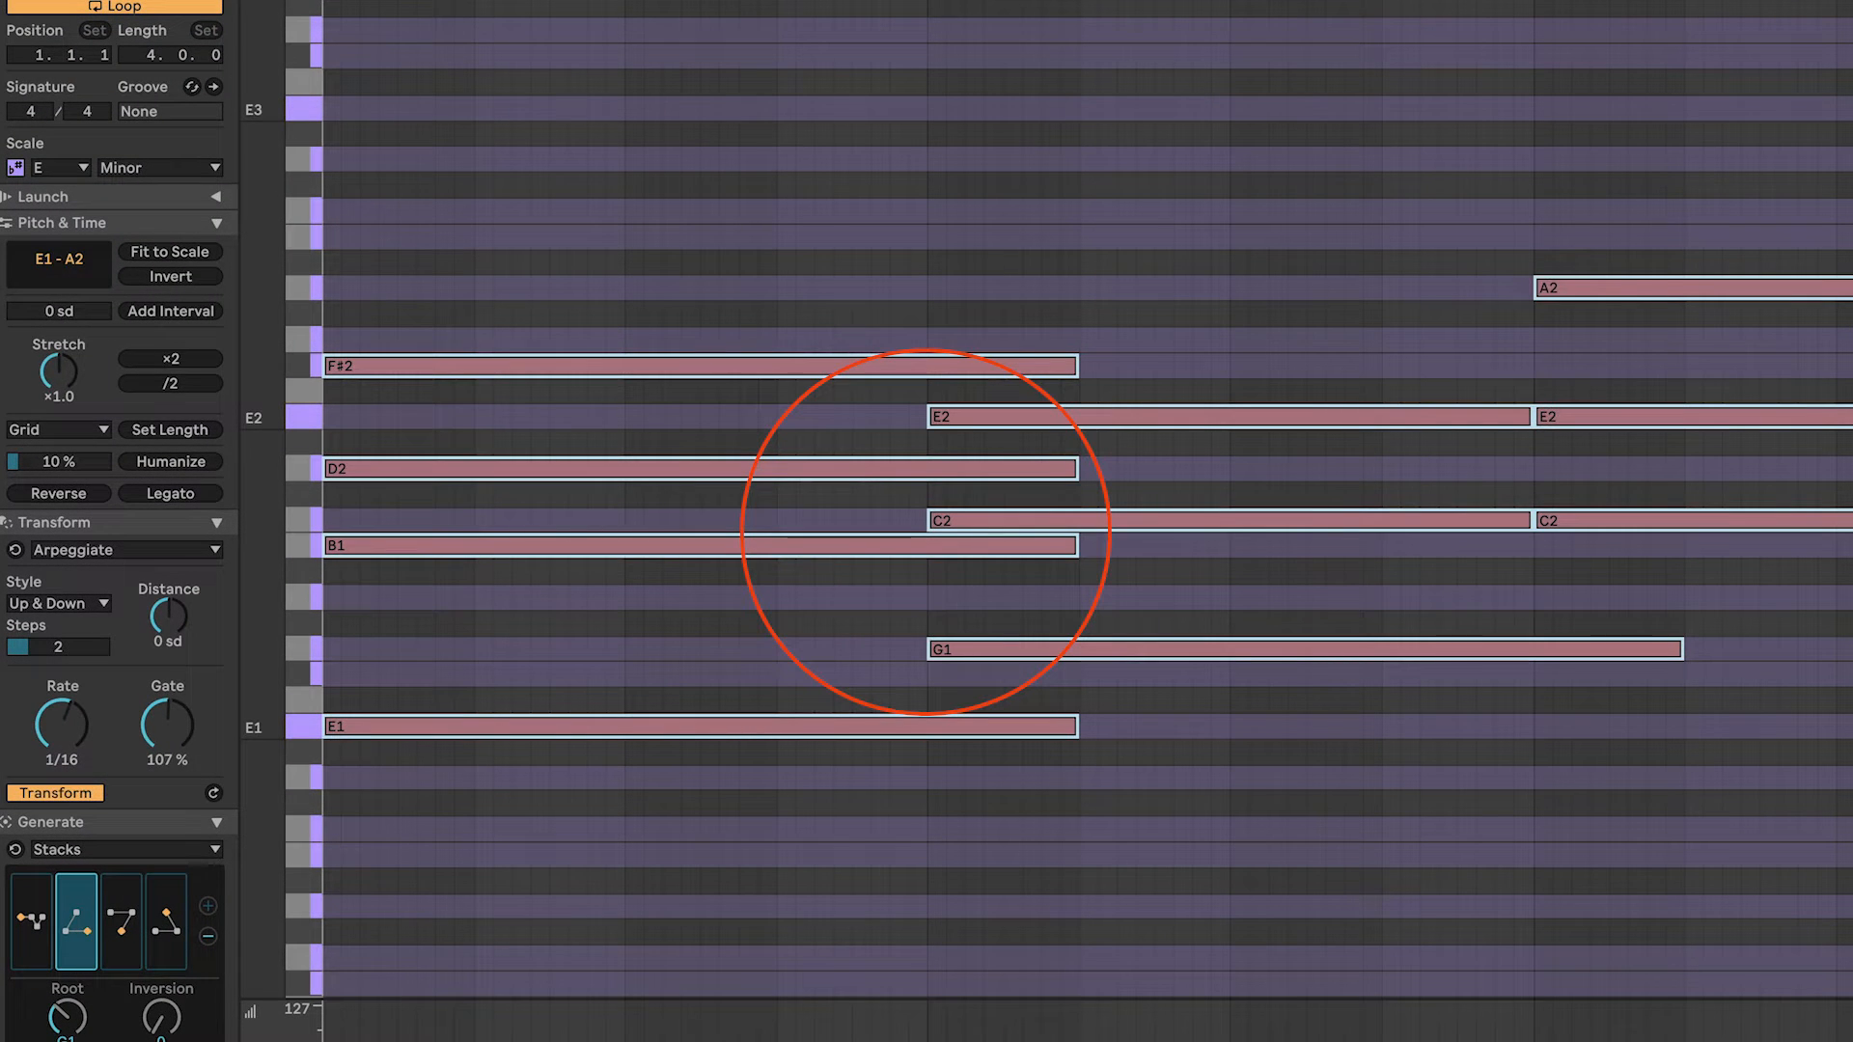
Try an earlier offset for the second chord, undo it, and offset the chord so it starts where the first chord ends
{"action": "left_click_drag", "start_coordinate": [148, 898], "coordinate": [147, 909]}
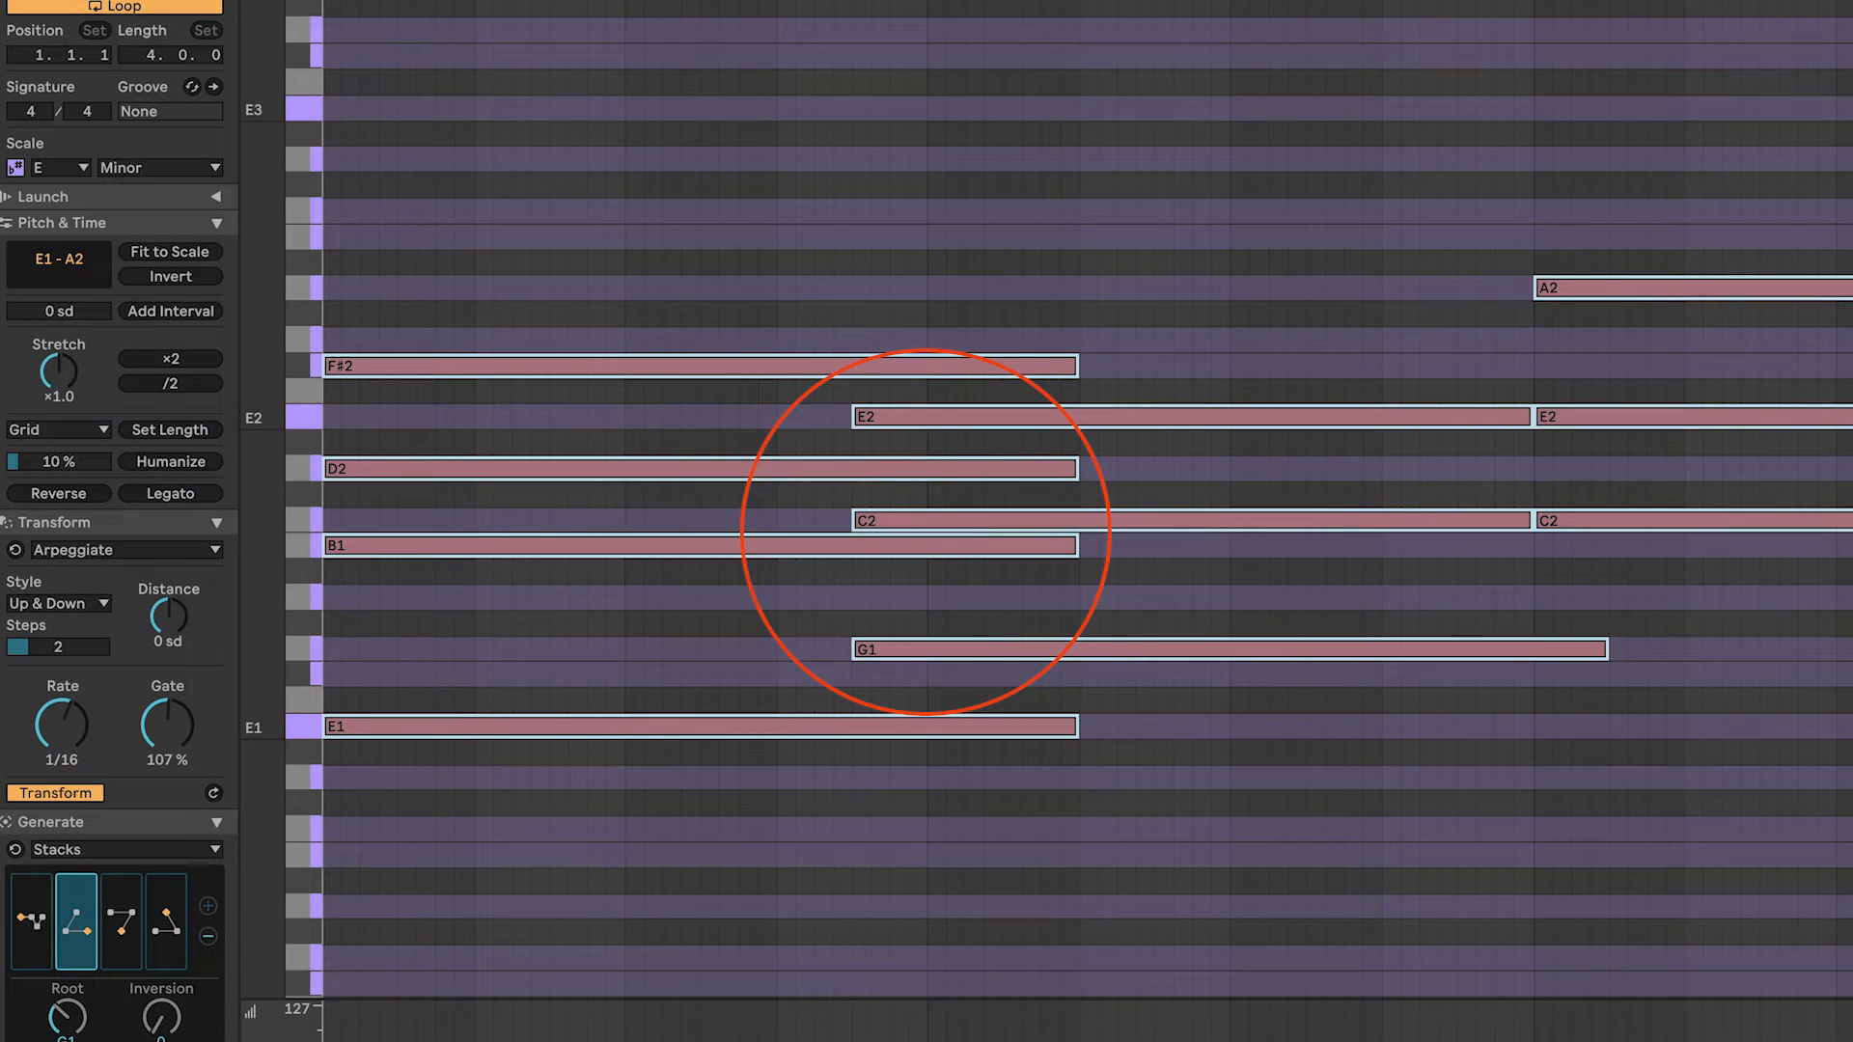
{"action": "key", "text": "ctrl+z"}
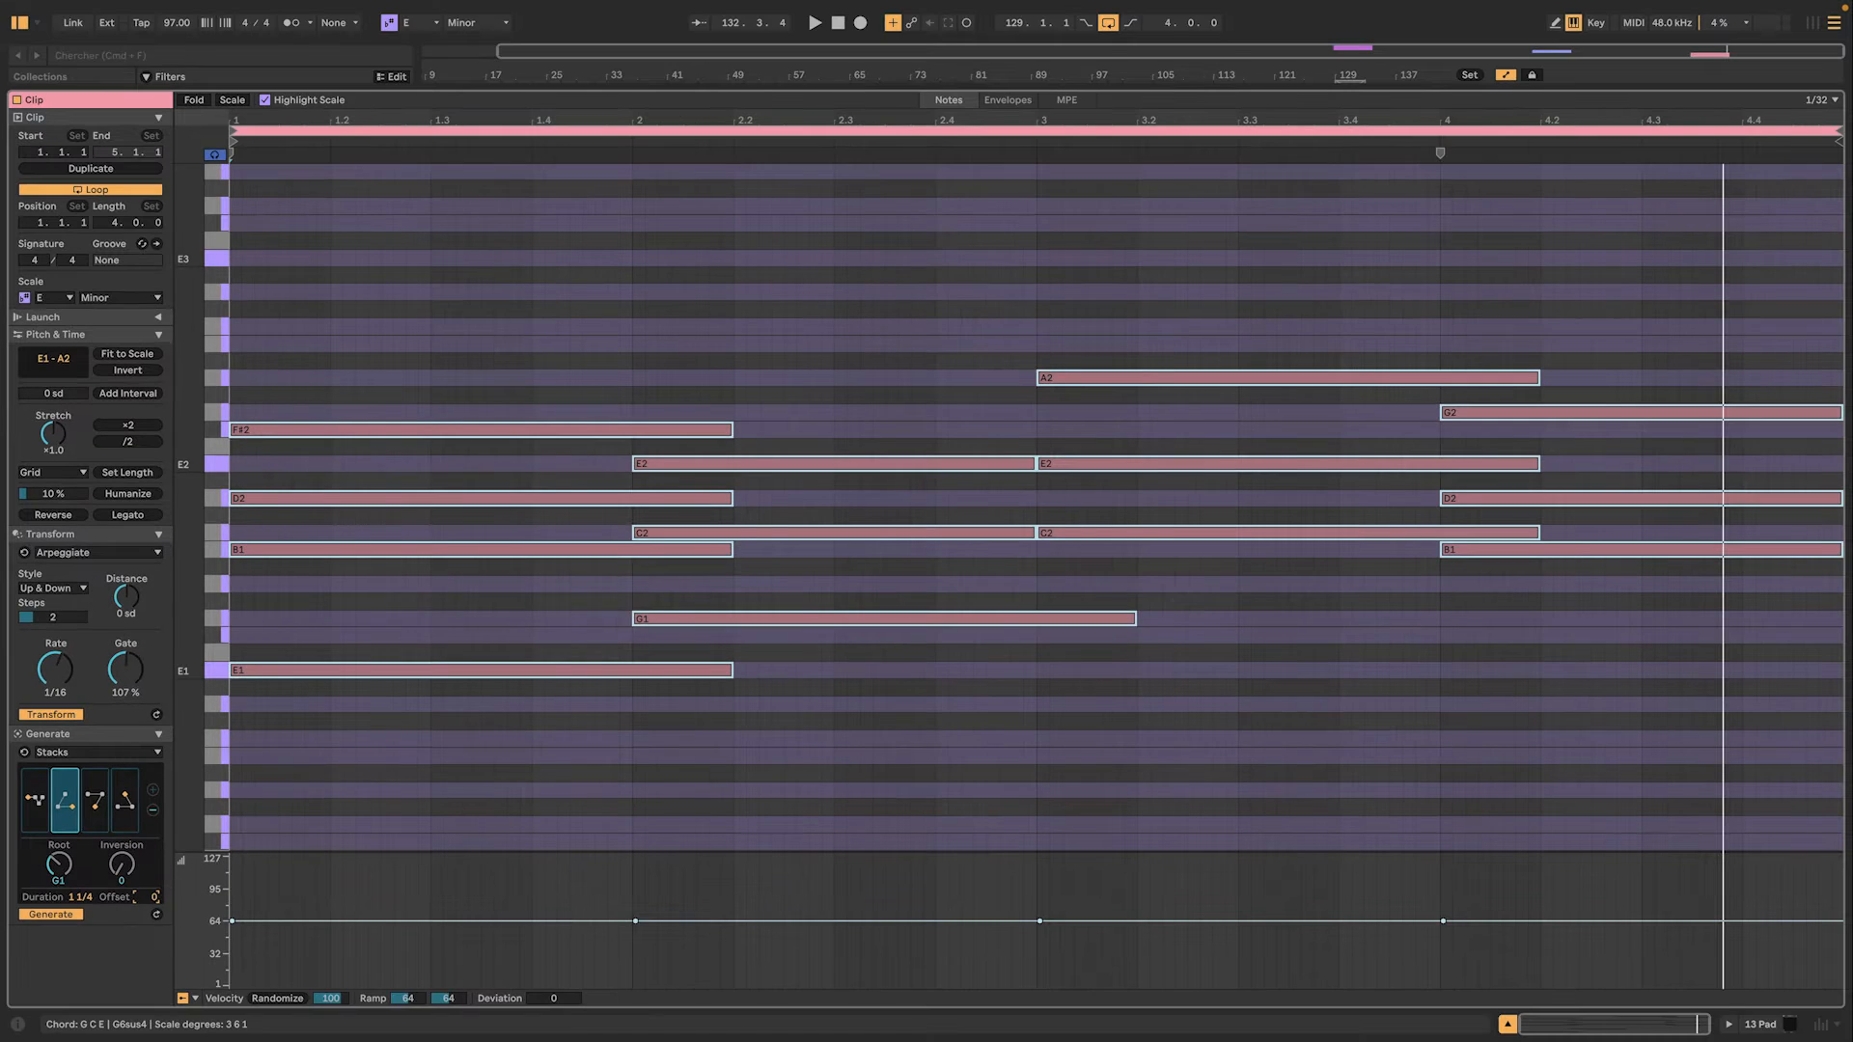
{"action": "left_click_drag", "start_coordinate": [150, 897], "coordinate": [150, 912]}
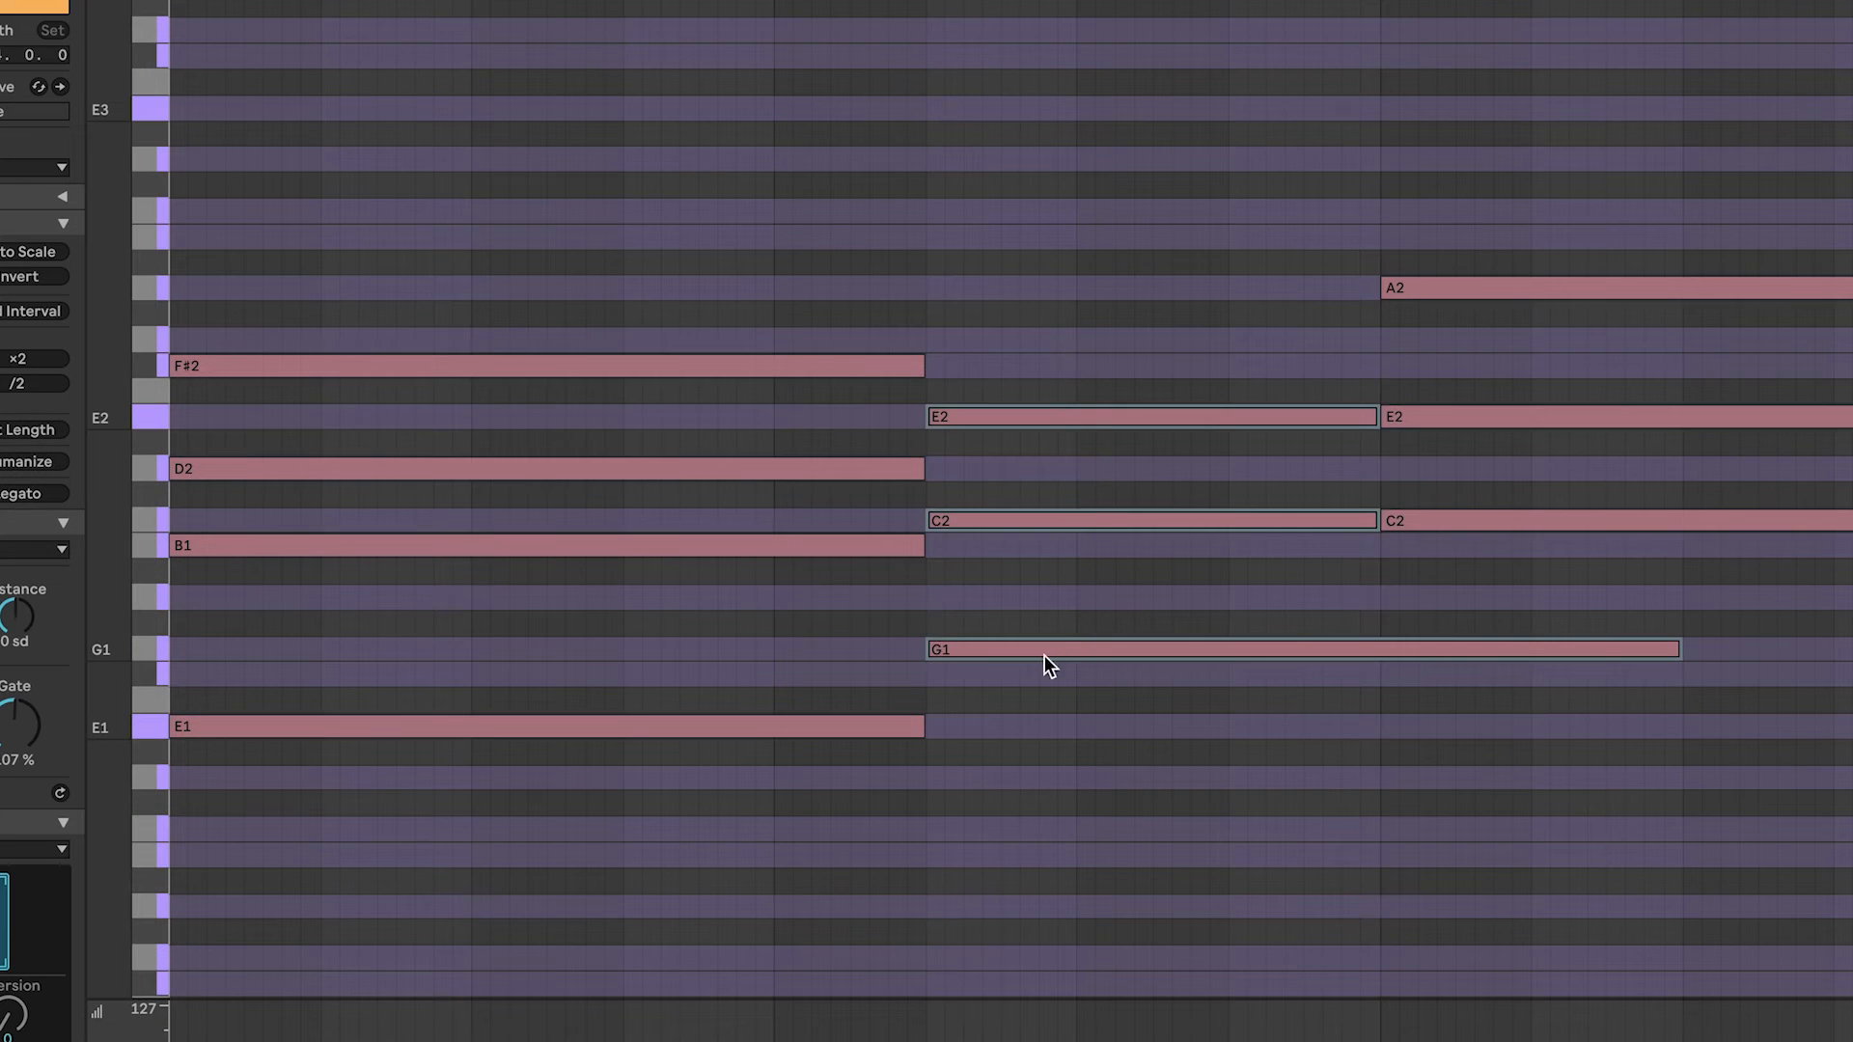
{"action": "left_click_drag", "start_coordinate": [1043, 654], "coordinate": [1027, 656]}
{"action": "left_click", "coordinate": [807, 222]}
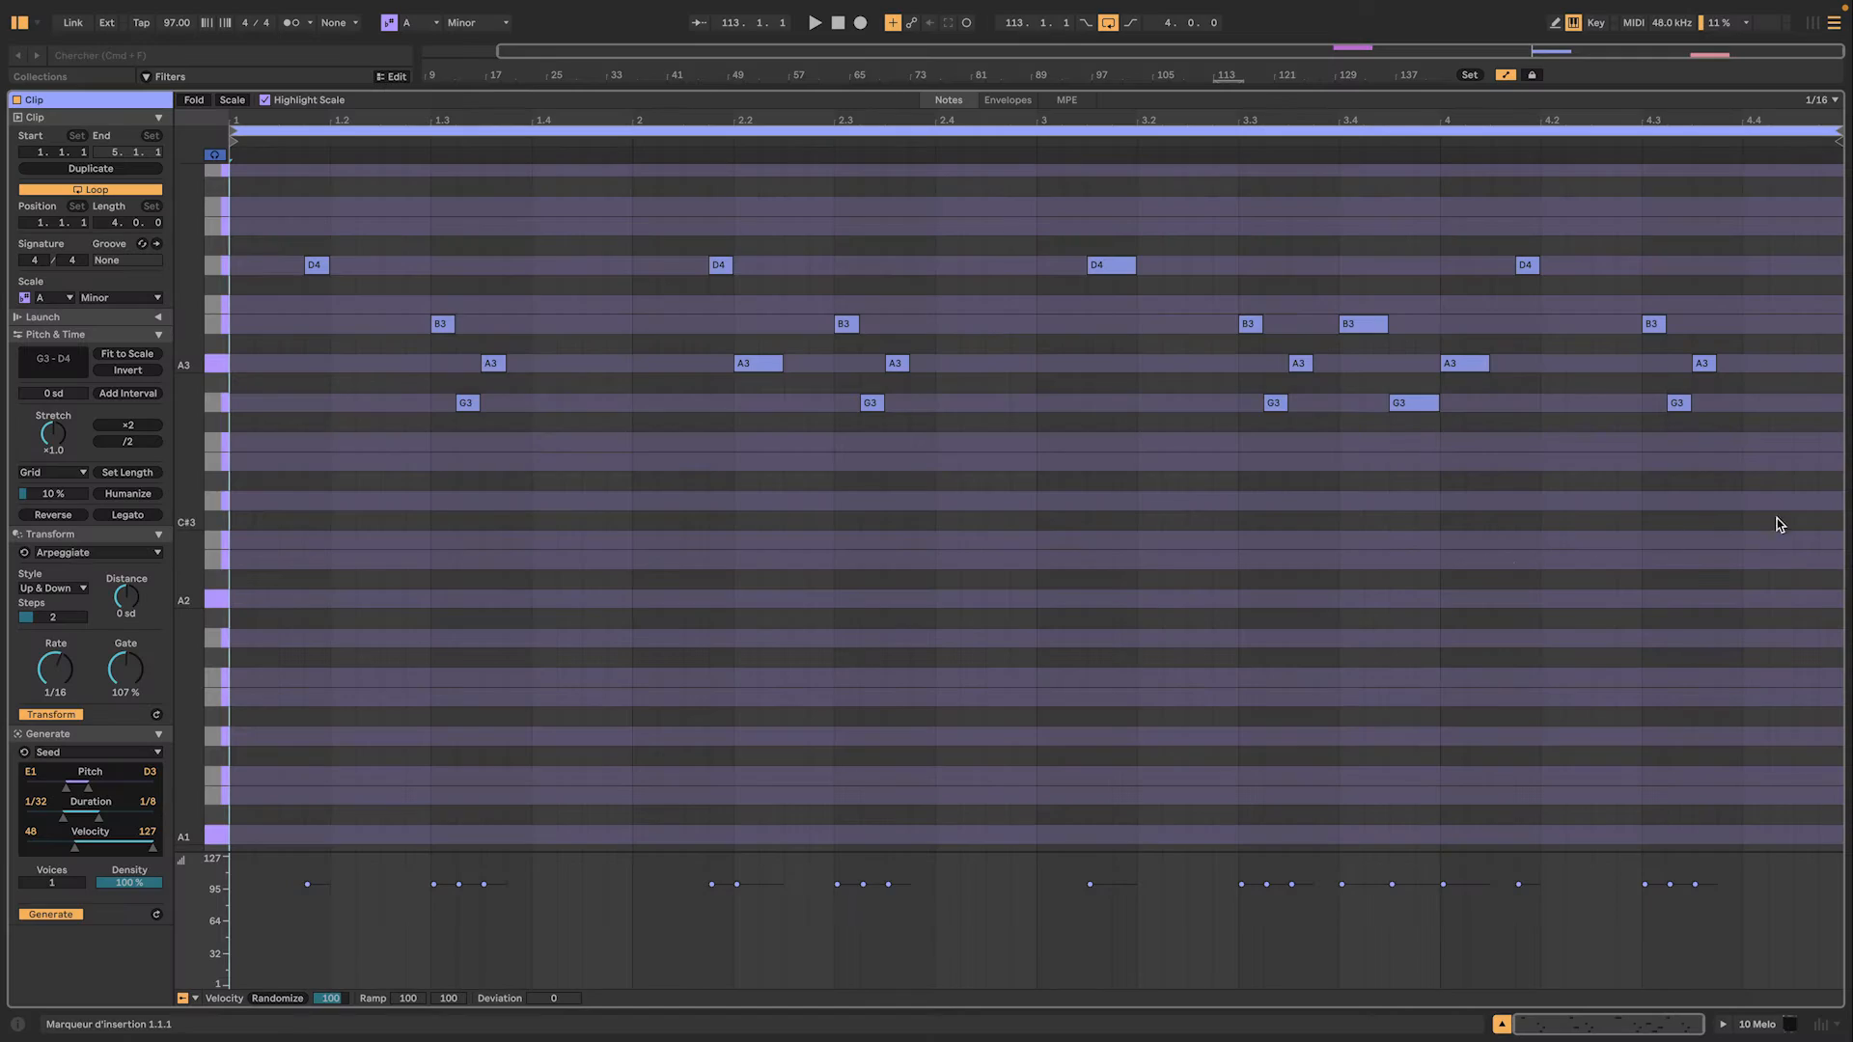
Clear all notes from the melody clip and generate random notes with Seed in a pitch range from E3 to E4
{"action": "left_click_drag", "start_coordinate": [1781, 525], "coordinate": [232, 154]}
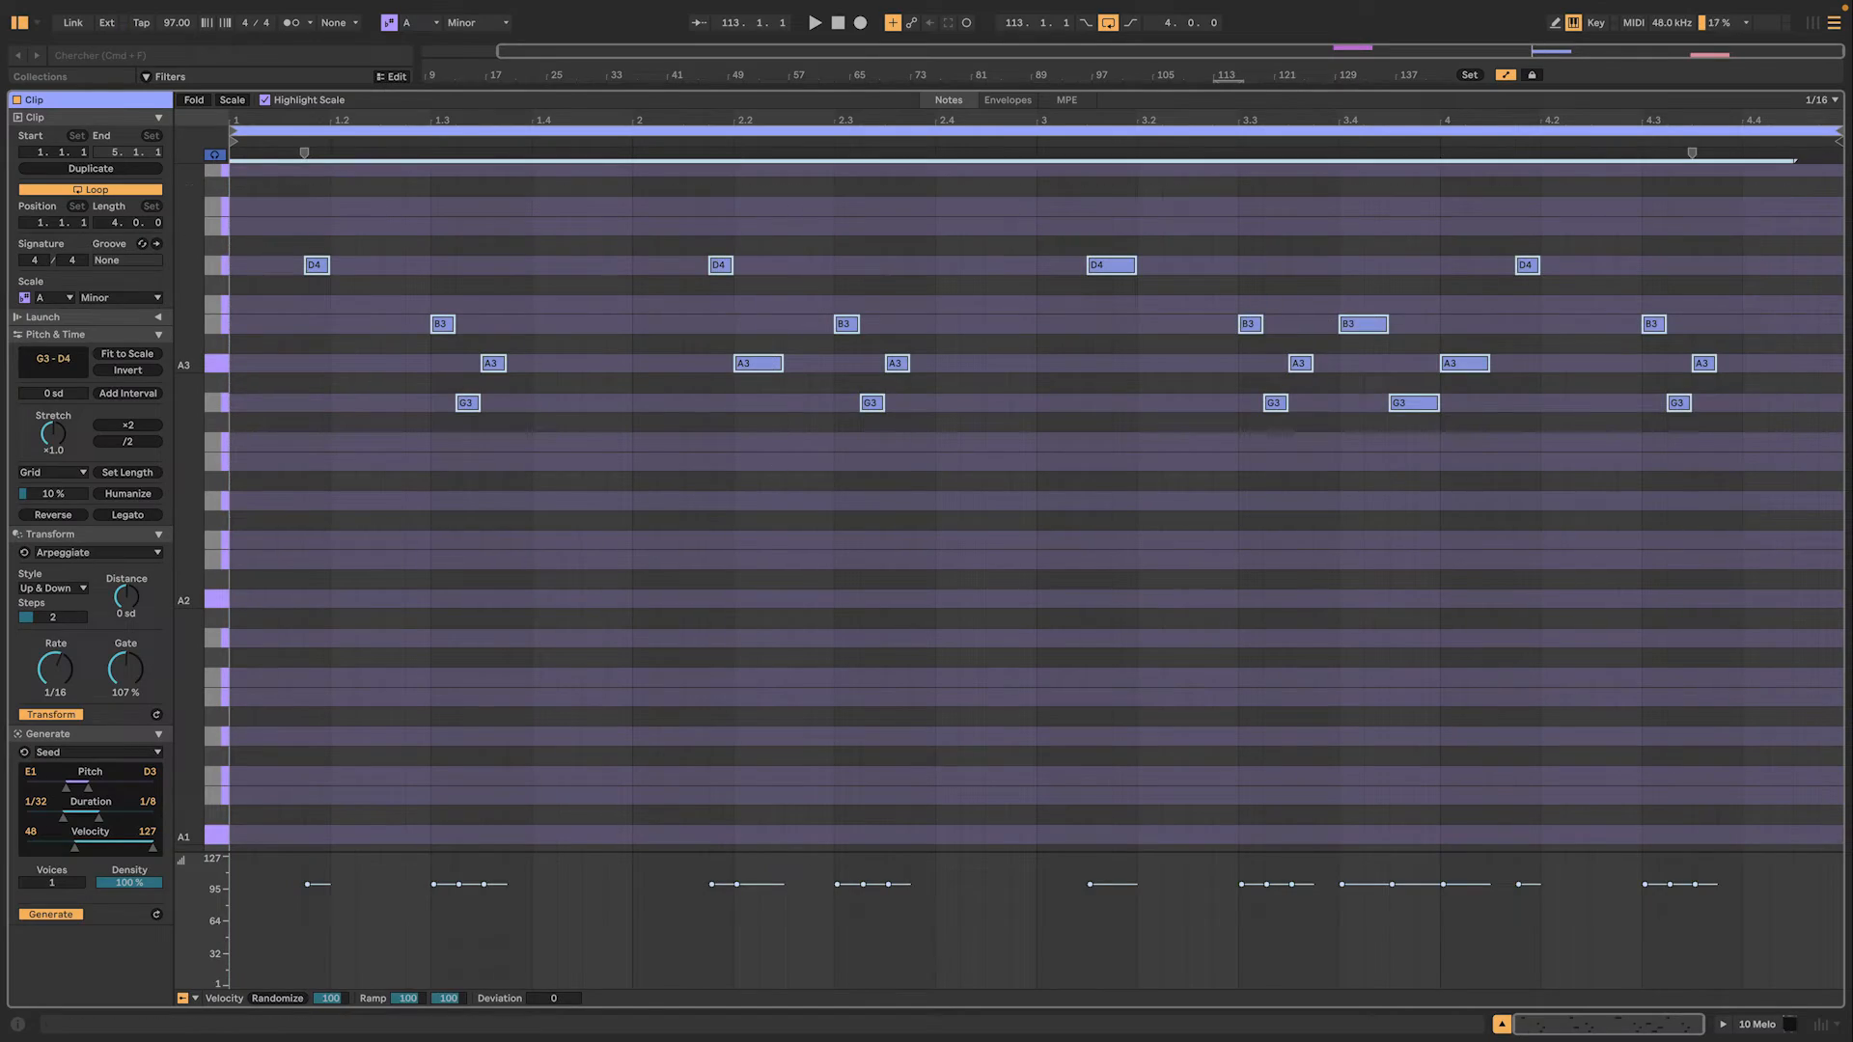
{"action": "key", "text": "Delete"}
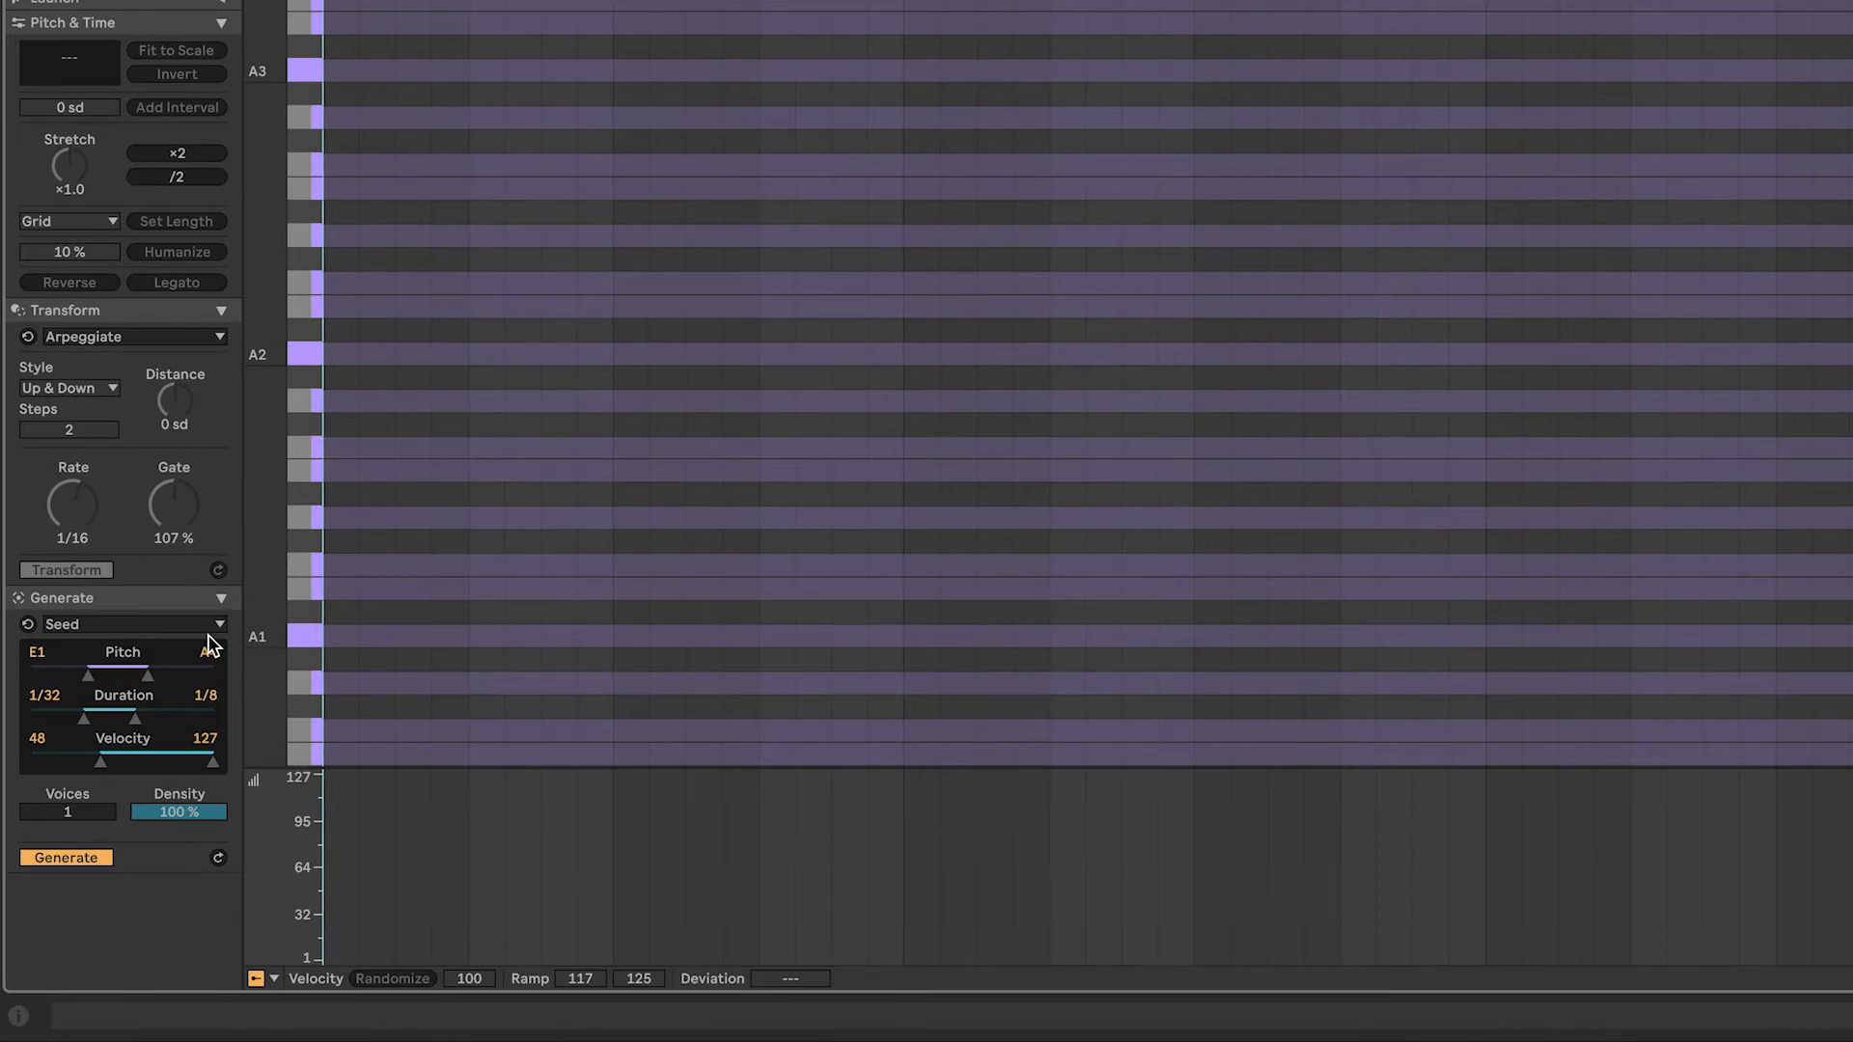
{"action": "left_click", "coordinate": [206, 627]}
{"action": "left_click", "coordinate": [171, 686]}
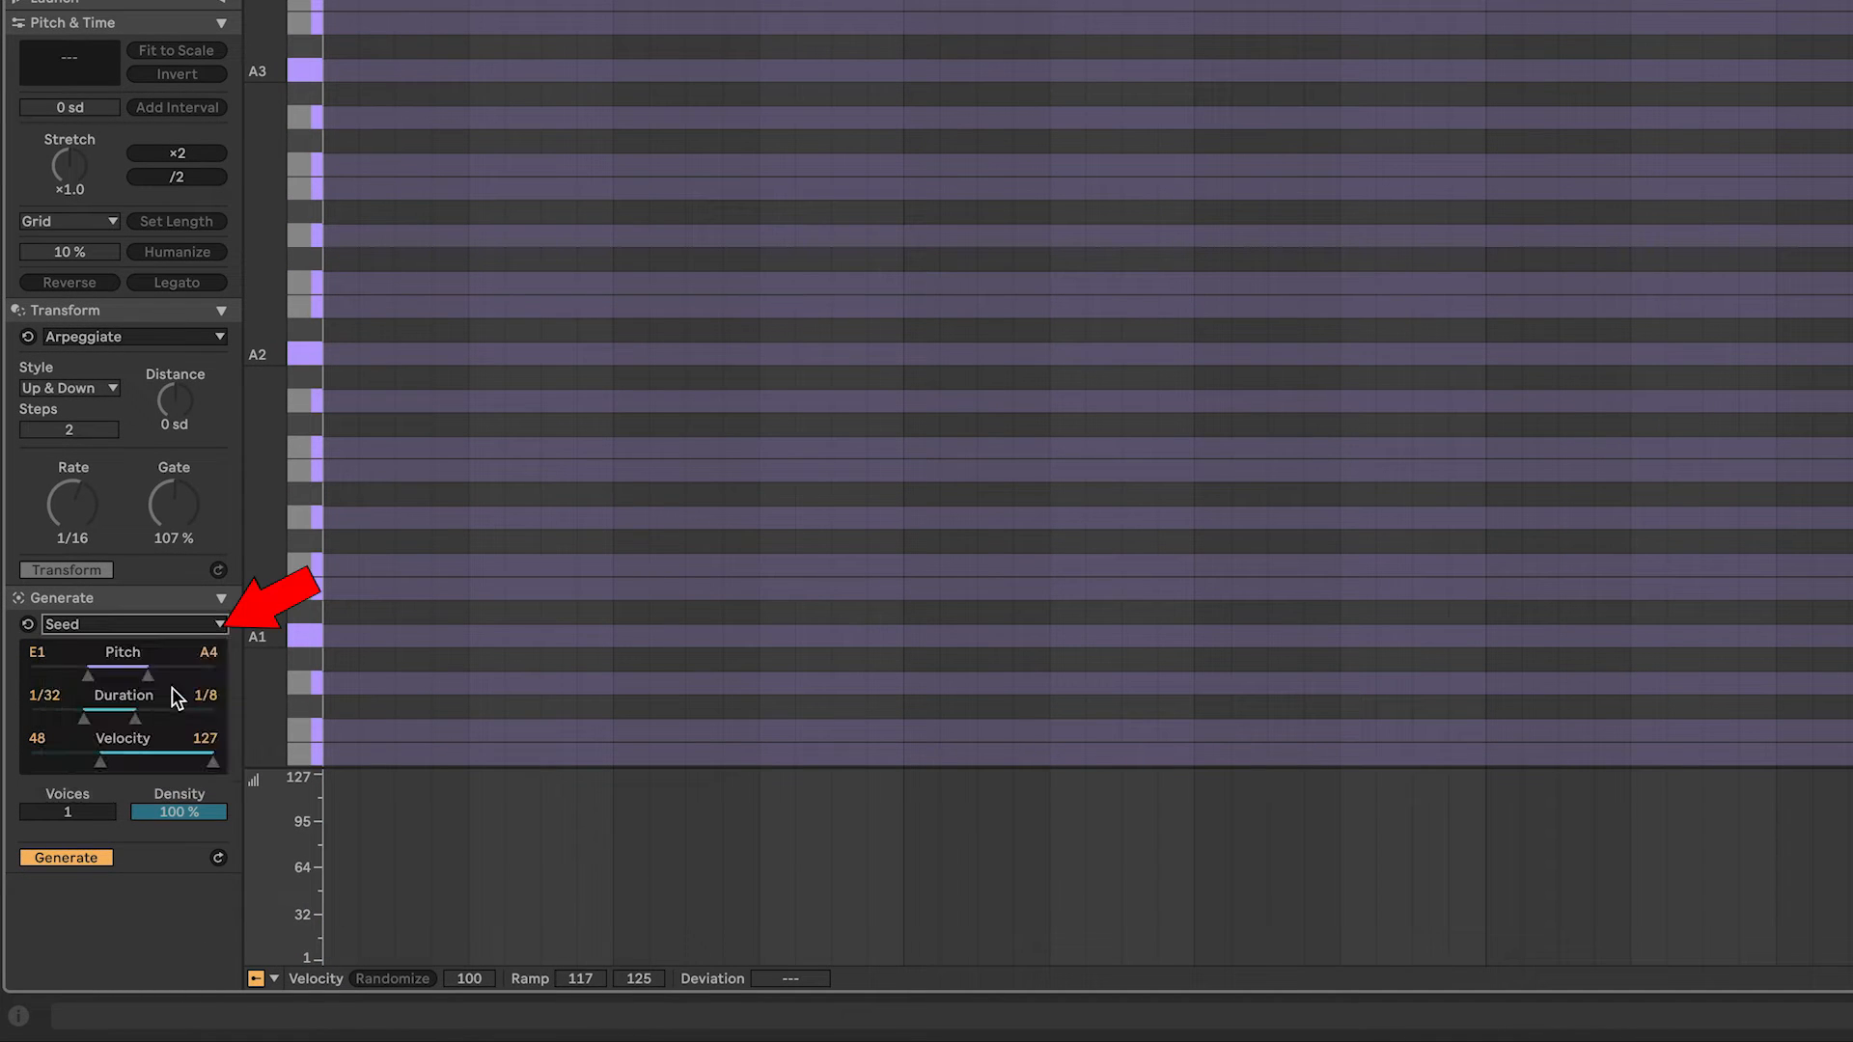
{"action": "left_click_drag", "start_coordinate": [211, 656], "coordinate": [210, 678]}
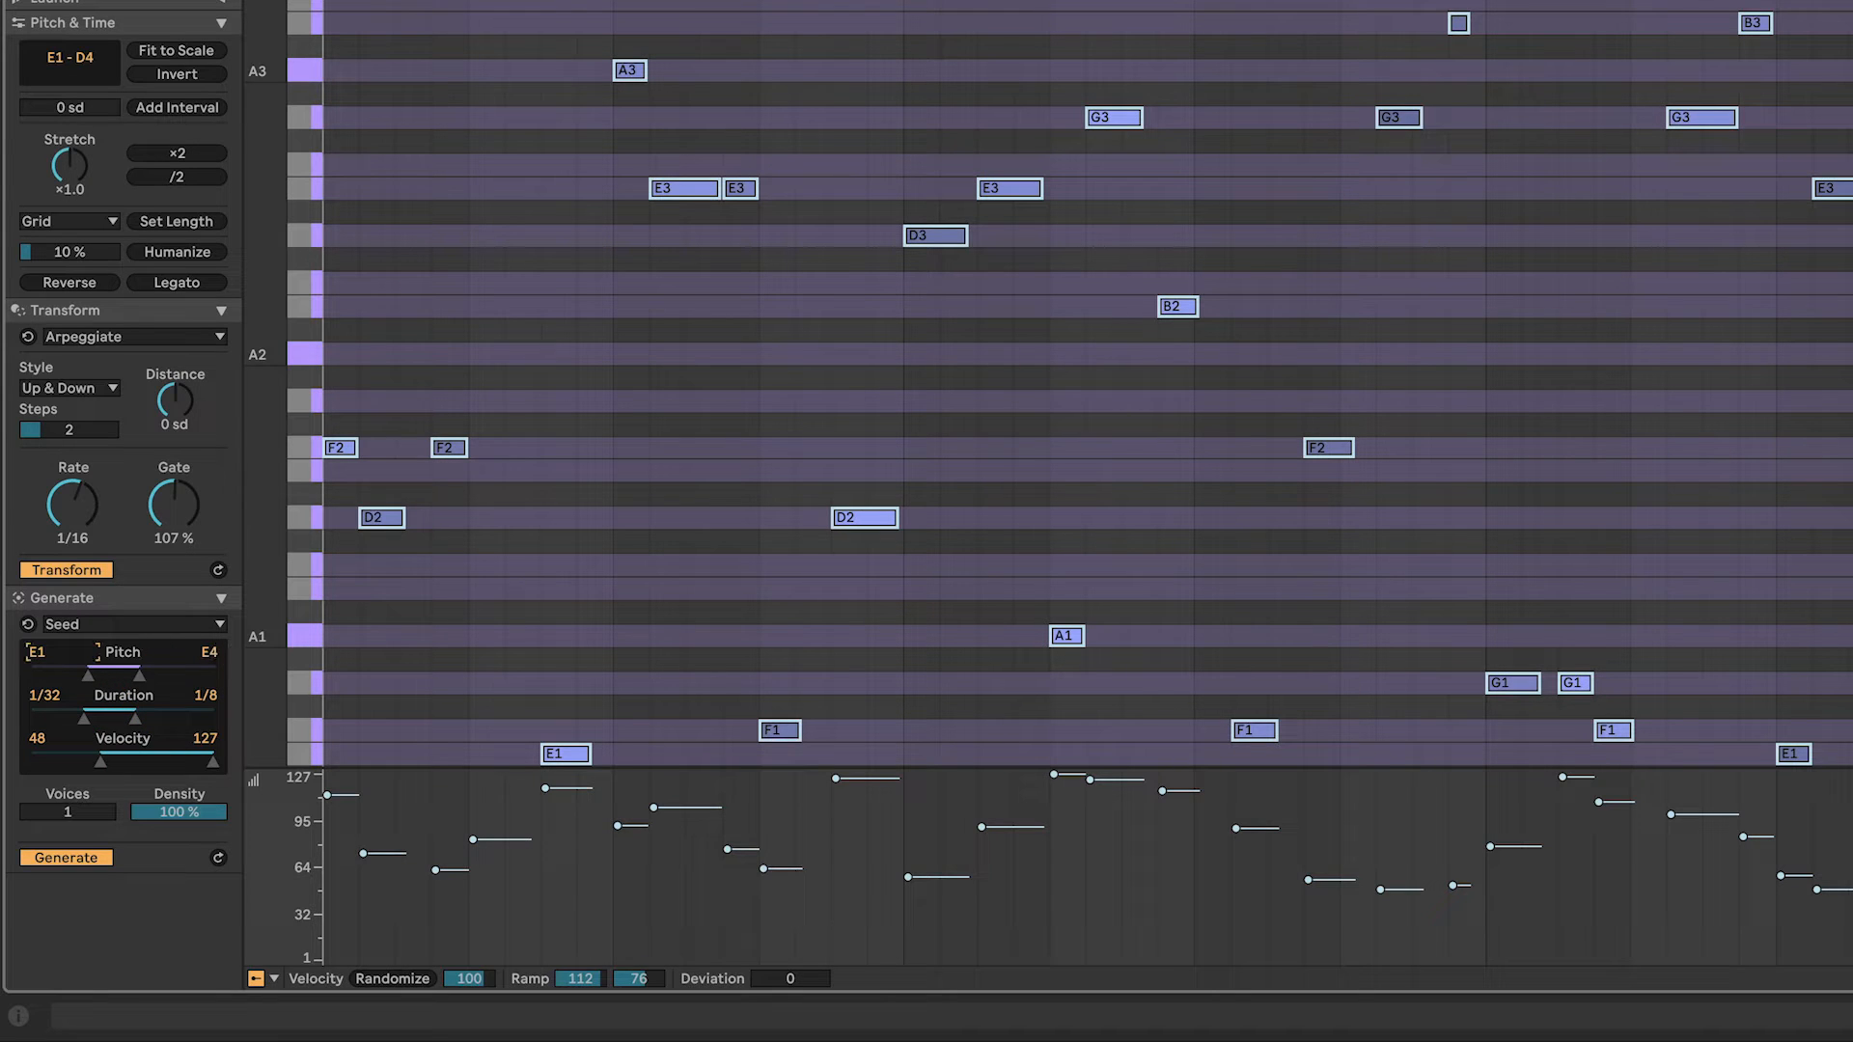
{"action": "left_click_drag", "start_coordinate": [37, 652], "coordinate": [36, 575]}
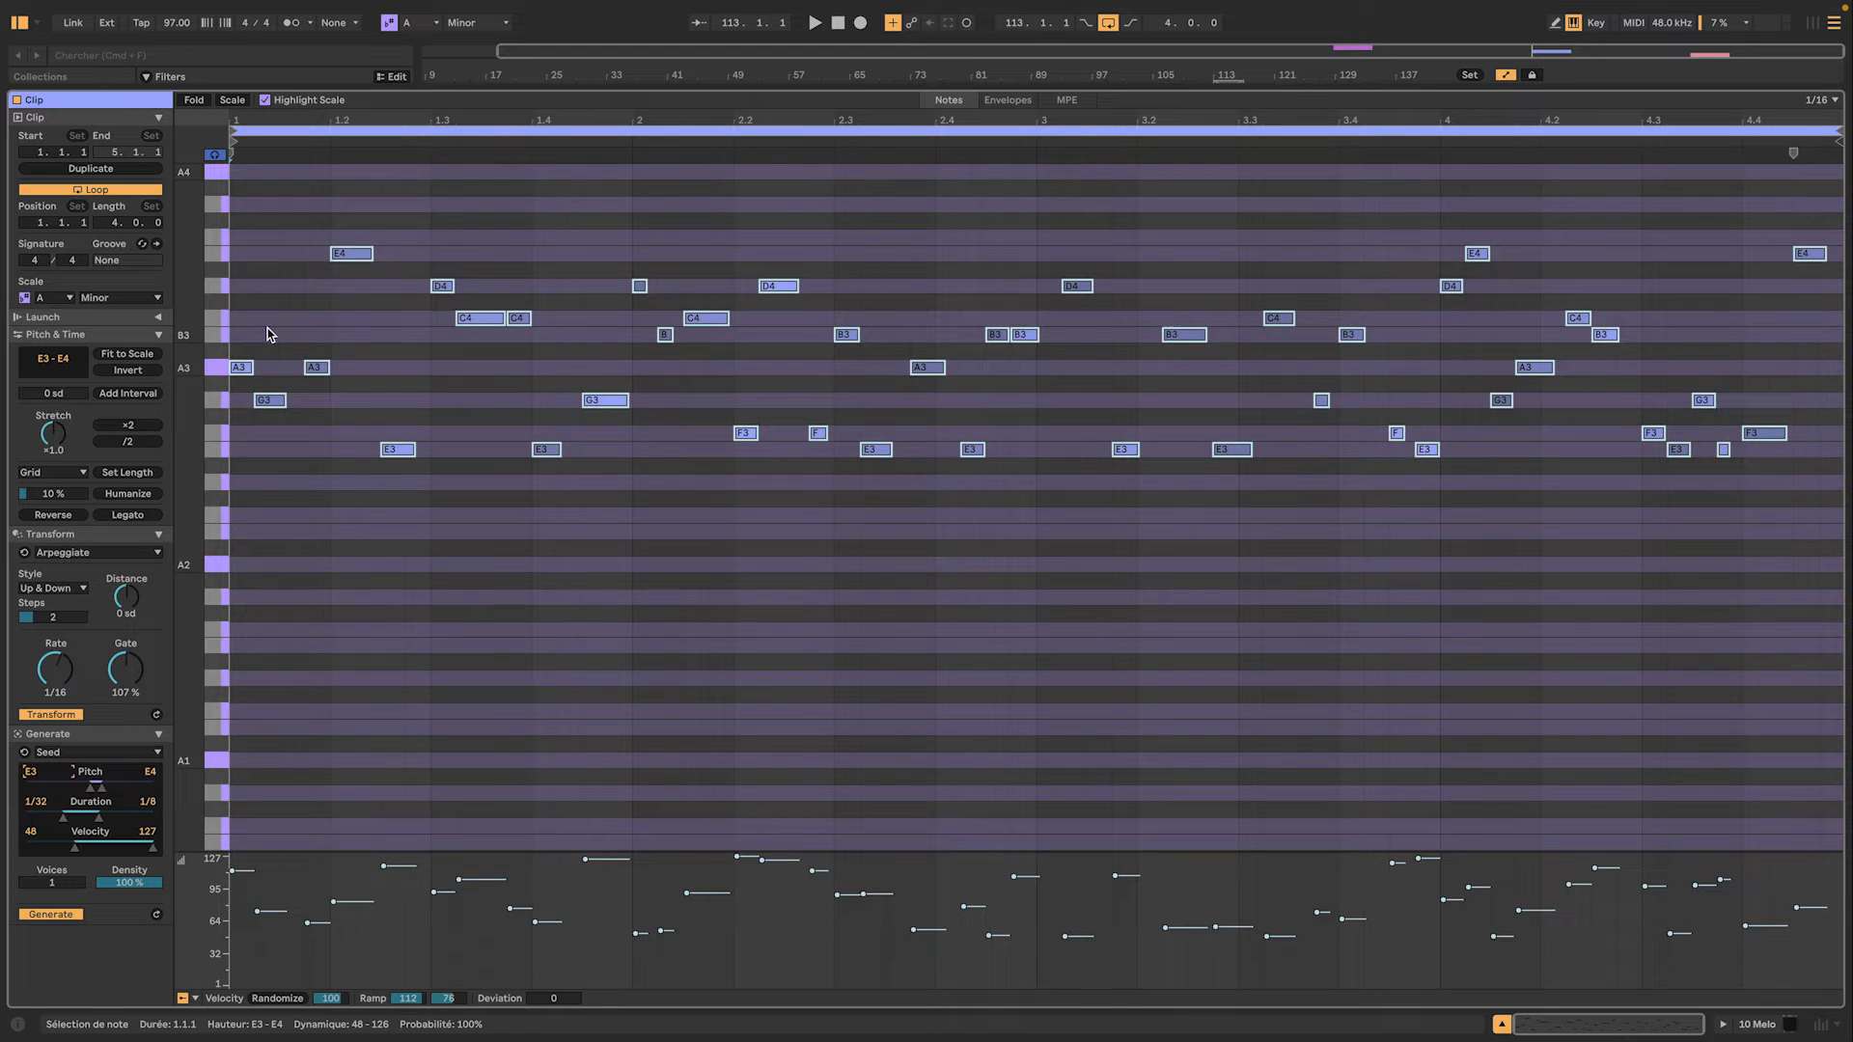
Listen to the generated melody and delete its notes between beats 2.3 and 4.3
{"action": "key", "text": "space"}
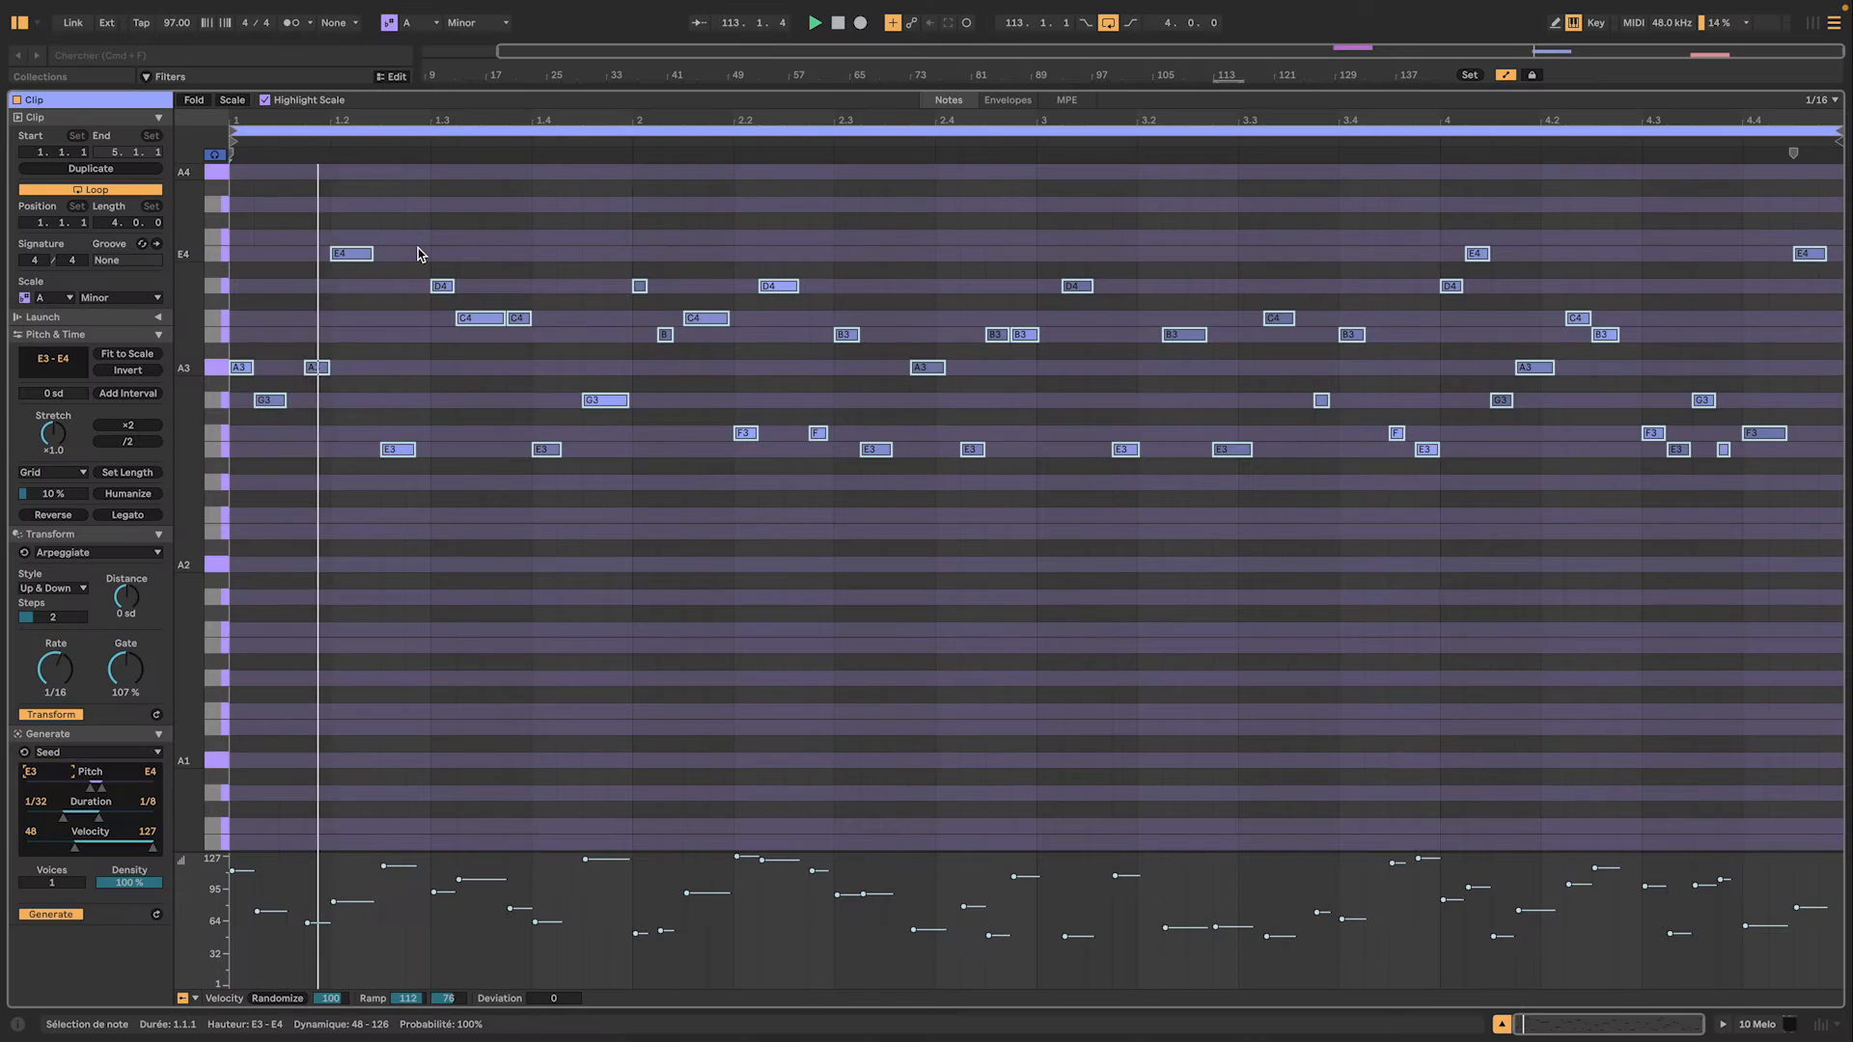
{"action": "left_click_drag", "start_coordinate": [384, 232], "coordinate": [500, 486]}
{"action": "key", "text": "space"}
{"action": "left_click_drag", "start_coordinate": [842, 224], "coordinate": [1629, 512]}
{"action": "key", "text": "Delete"}
Move the ending phrase from beat 4.3 to beat 2.3, play it back, and duplicate the first two bars of the melody
{"action": "left_click_drag", "start_coordinate": [1635, 227], "coordinate": [1809, 472]}
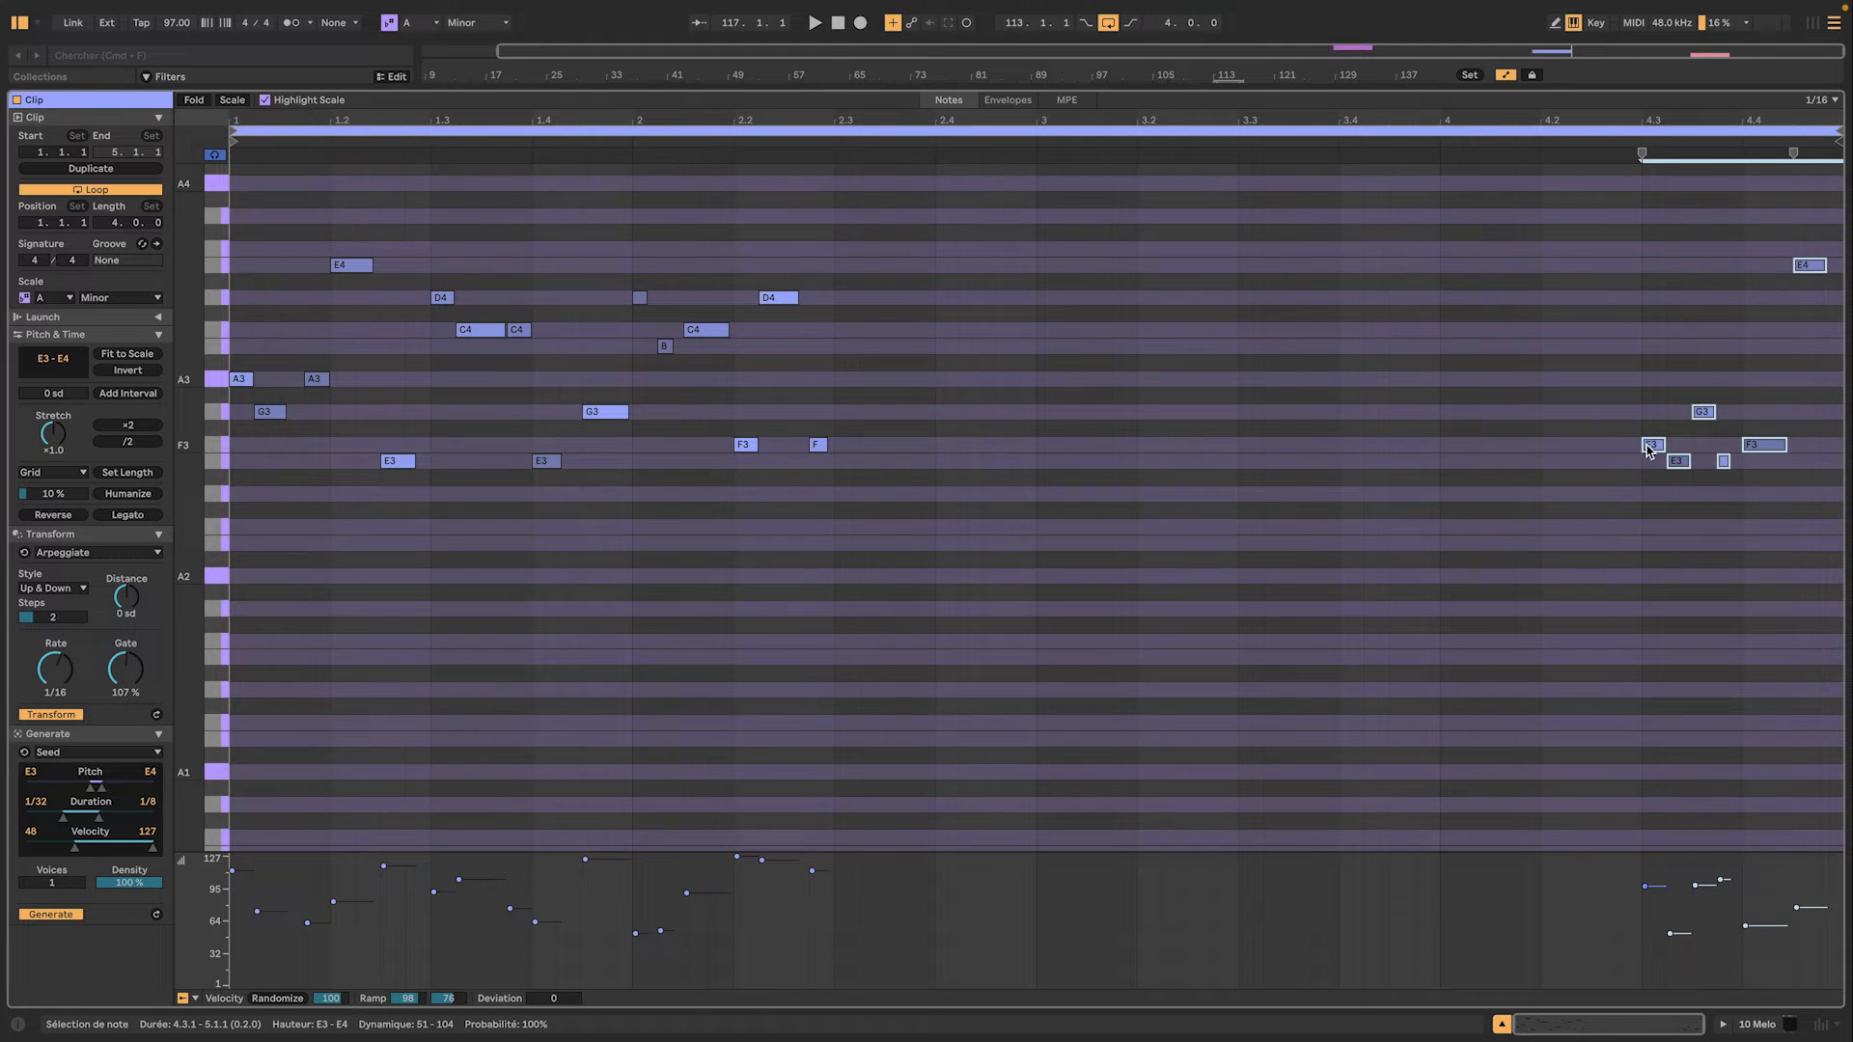
{"action": "left_click_drag", "start_coordinate": [1646, 444], "coordinate": [848, 446]}
{"action": "key", "text": "space"}
{"action": "scroll", "coordinate": [879, 423], "scroll_direction": "up", "scroll_amount": 1}
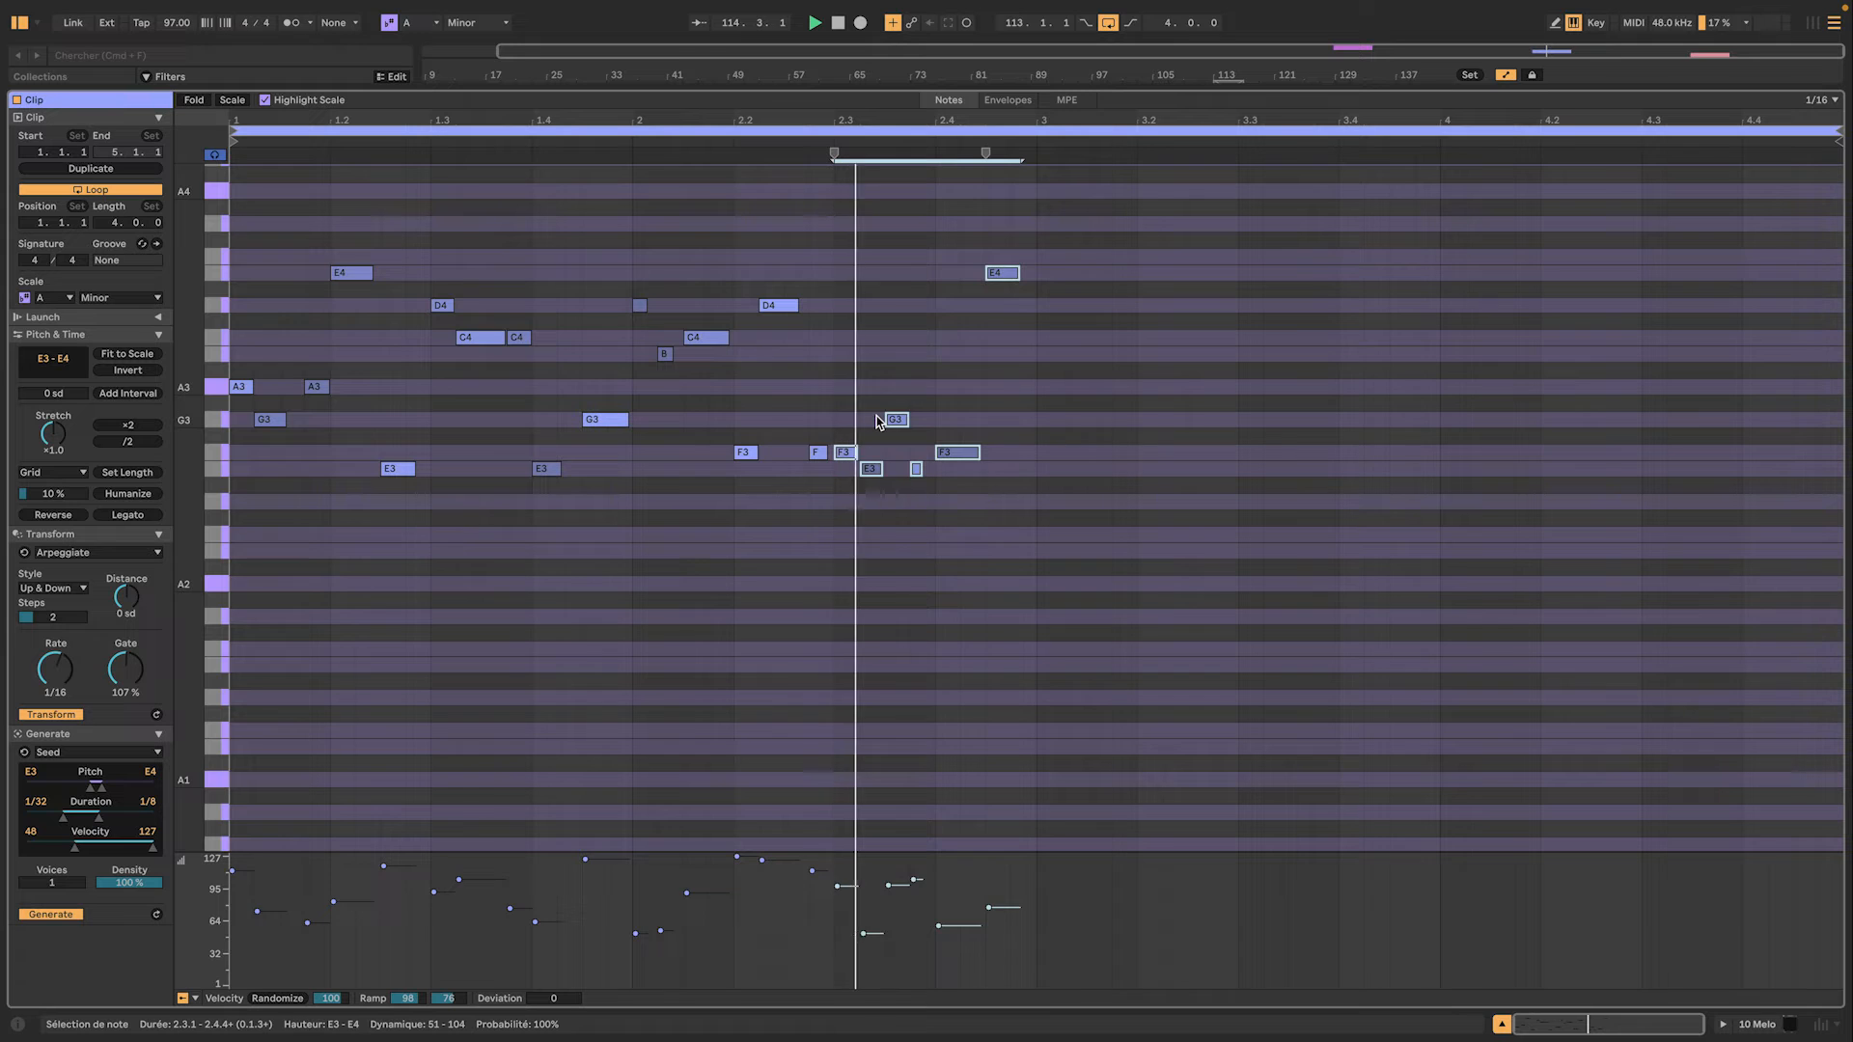
{"action": "key", "text": "space"}
{"action": "left_click_drag", "start_coordinate": [1033, 220], "coordinate": [228, 554]}
{"action": "key", "text": "super+d"}
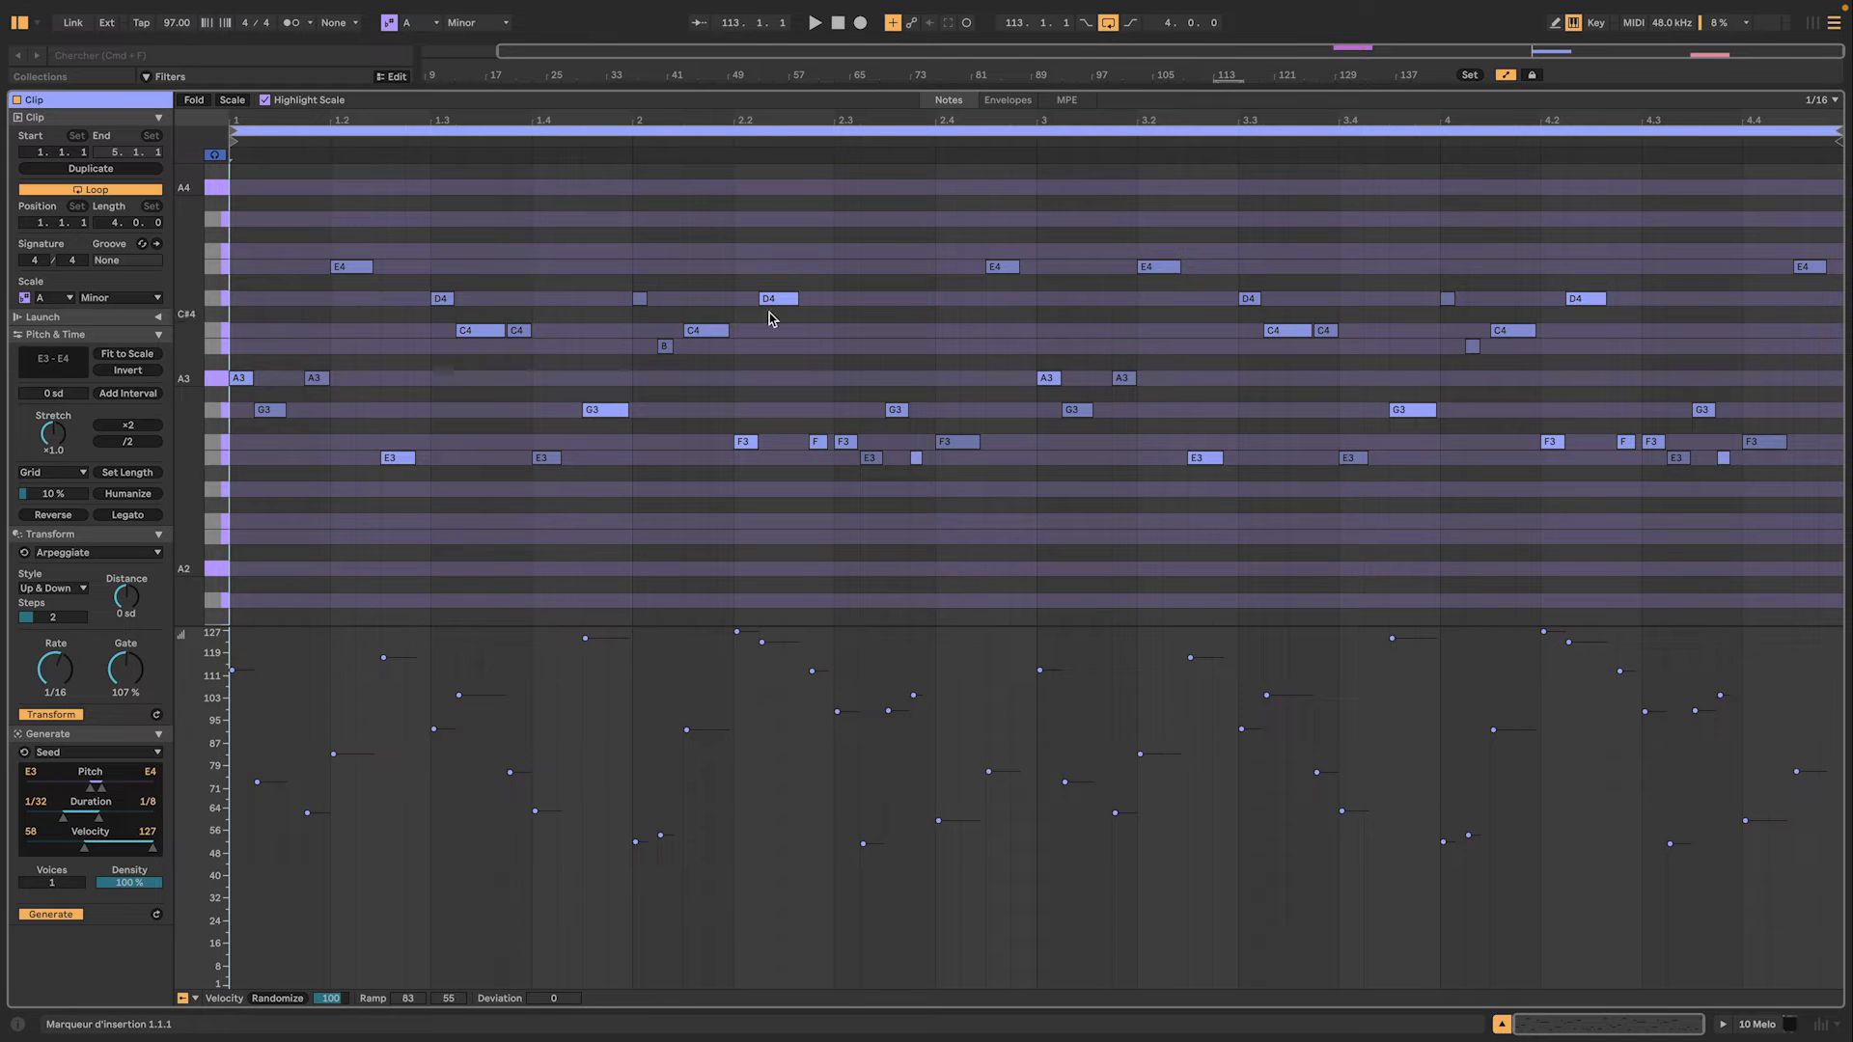
Generate new Seed notes with the maximum velocity set to 100, and readjust the maximum velocity to 116
{"action": "left_click", "coordinate": [576, 343]}
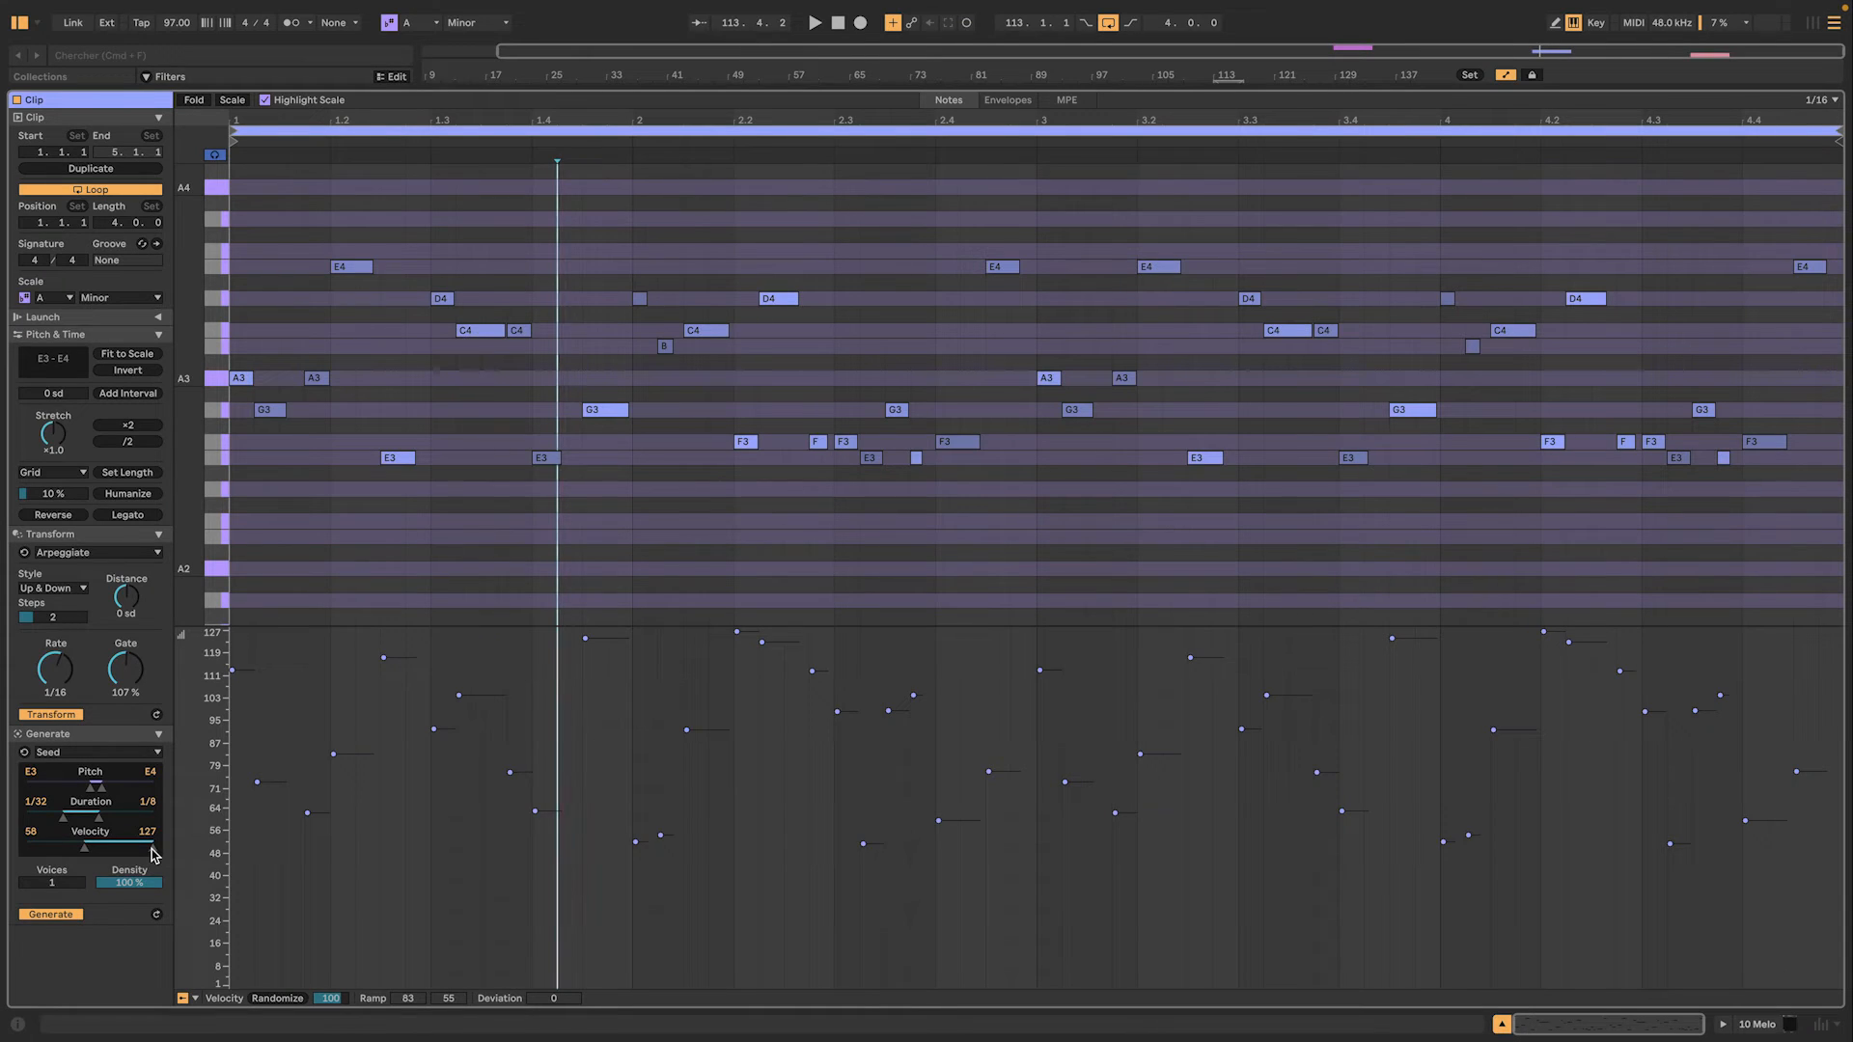
{"action": "left_click_drag", "start_coordinate": [152, 849], "coordinate": [135, 849]}
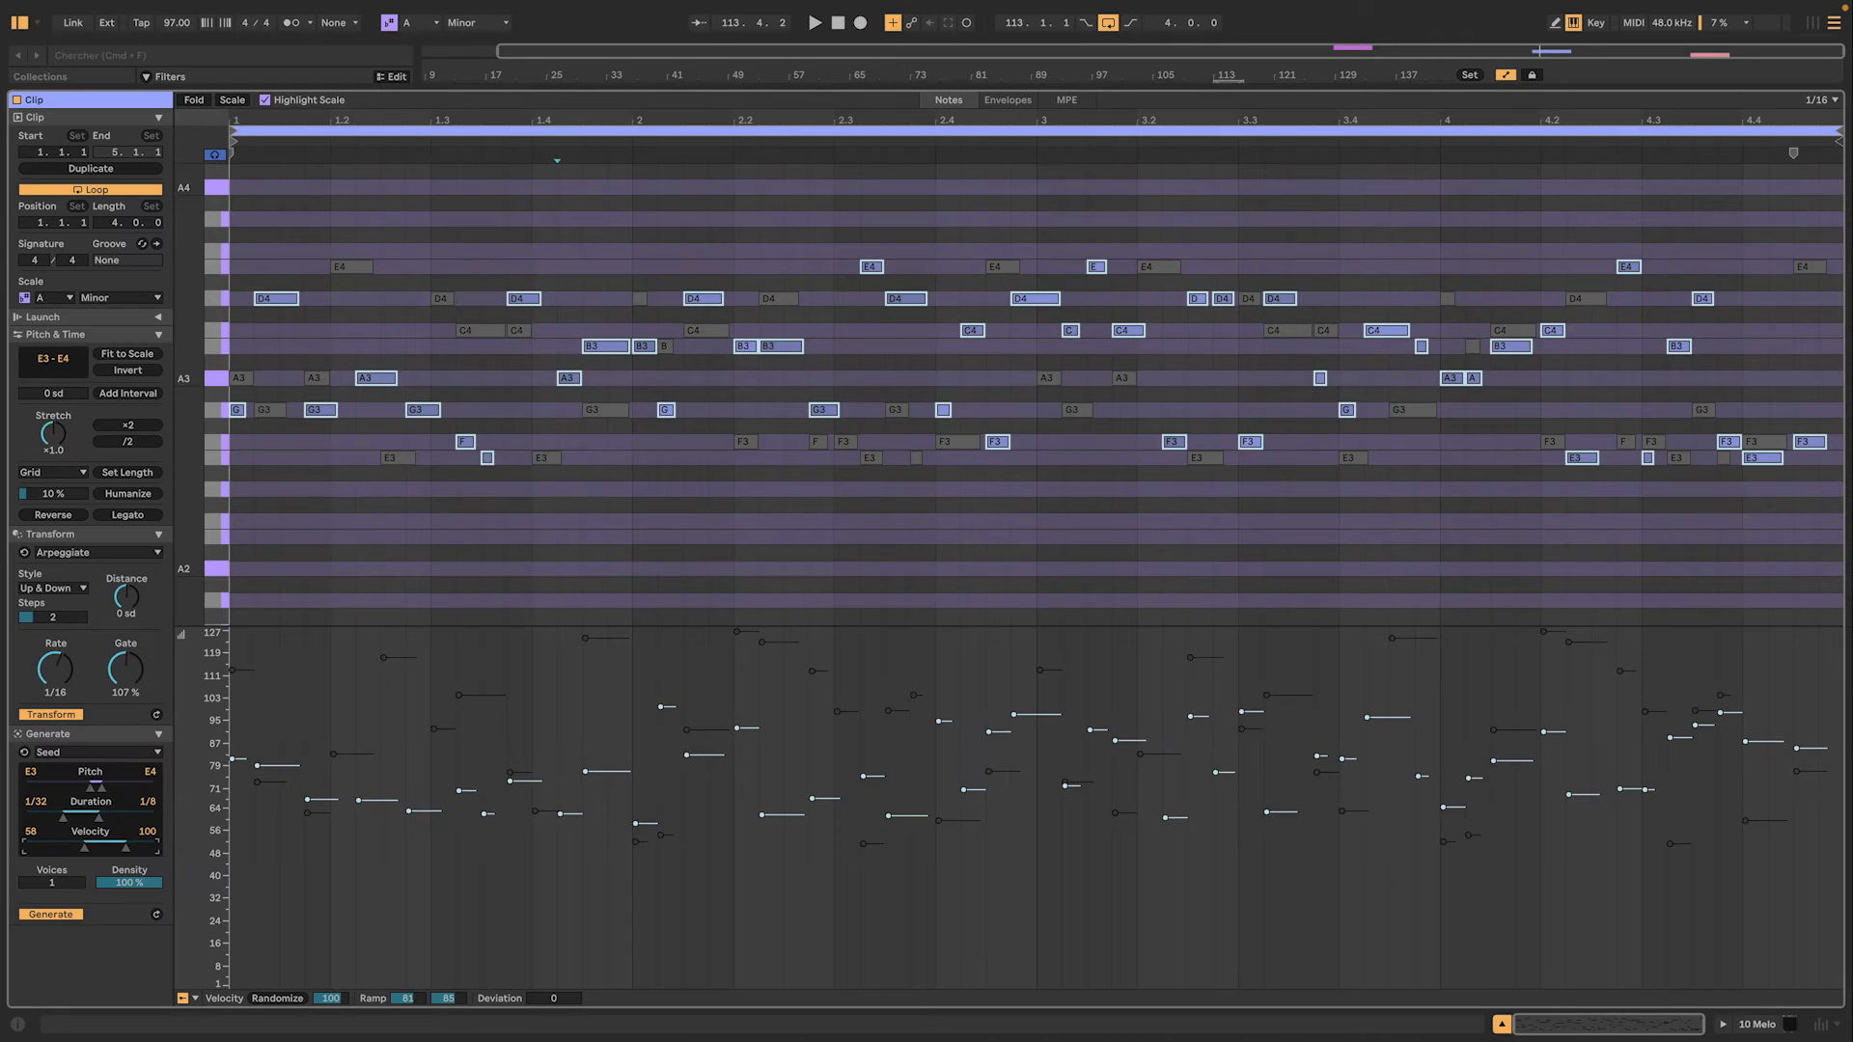
{"action": "left_click_drag", "start_coordinate": [125, 848], "coordinate": [142, 848]}
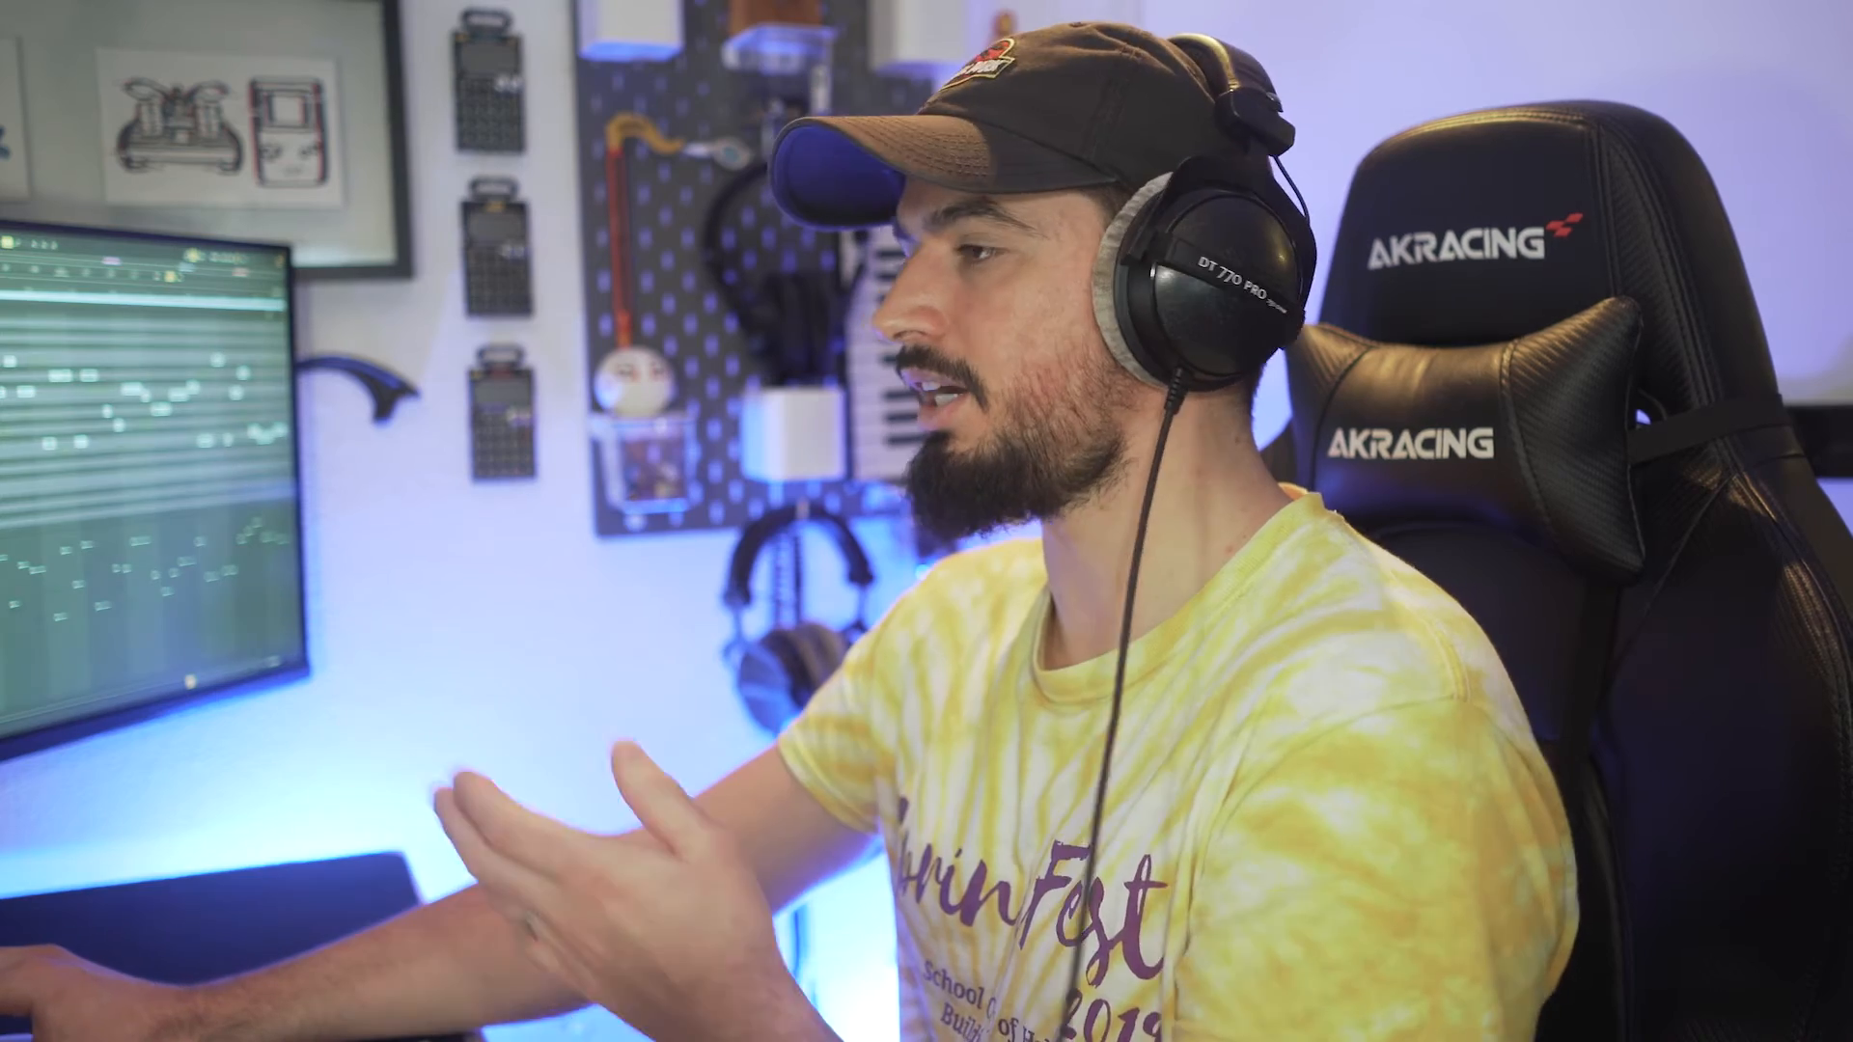
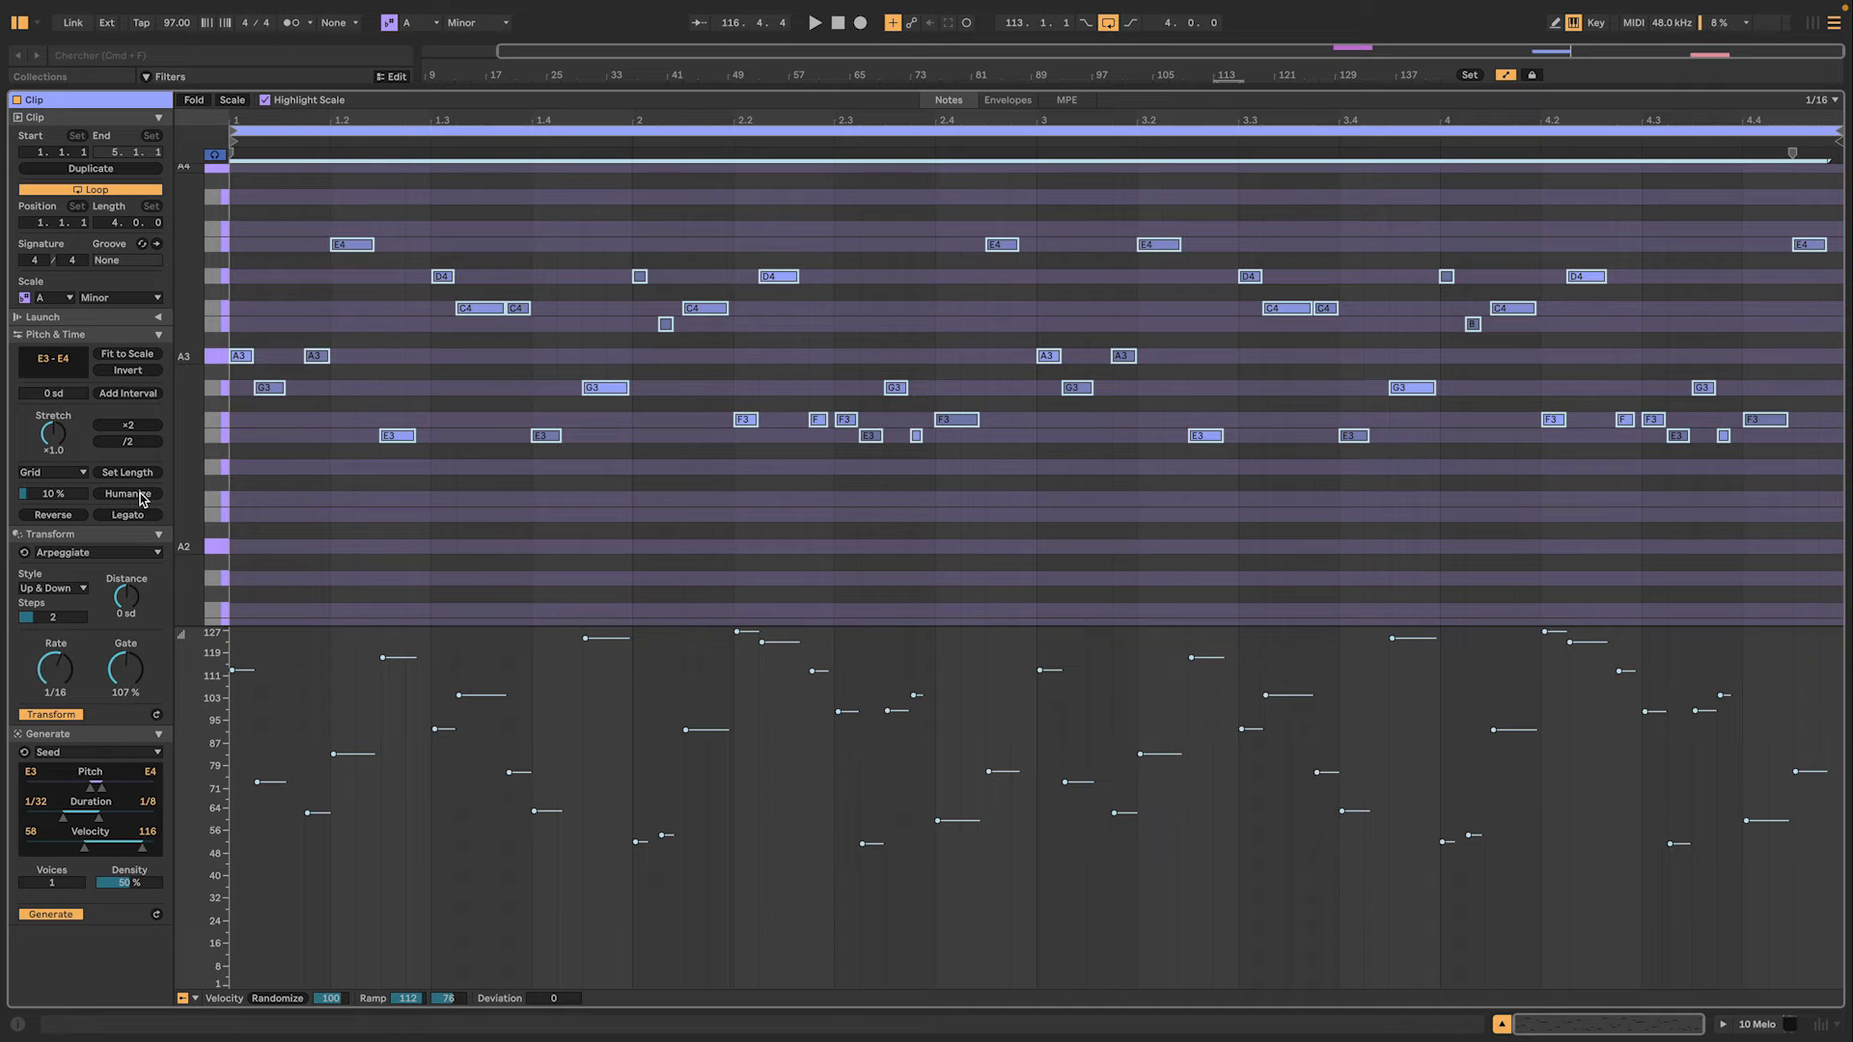
Humanize the selected melody notes five times with an amount of 10 %
{"action": "left_click", "coordinate": [141, 495]}
{"action": "left_click", "coordinate": [141, 495]}
{"action": "left_click", "coordinate": [141, 495]}
{"action": "left_click", "coordinate": [141, 495]}
{"action": "left_click", "coordinate": [141, 495]}
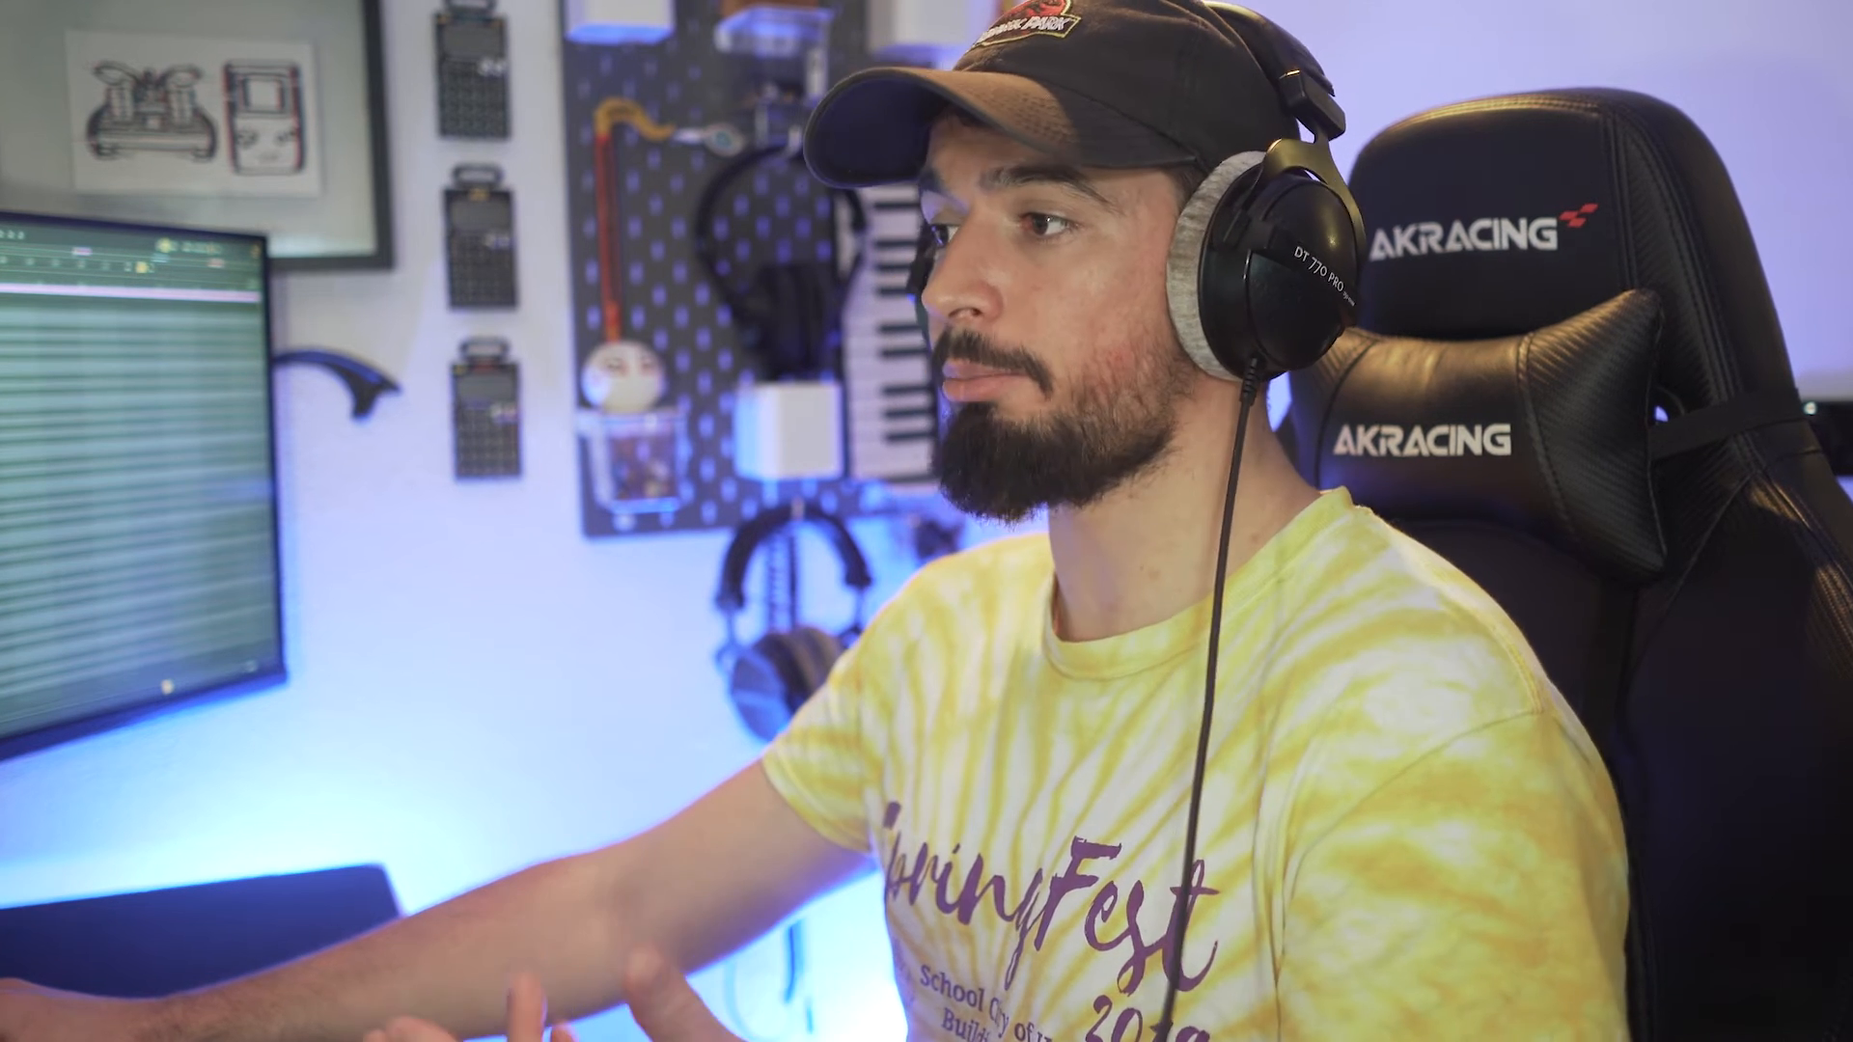
Generate a flat line of notes in the empty 808 clip using the Shape generator's Flat shape
{"action": "left_click", "coordinate": [209, 656]}
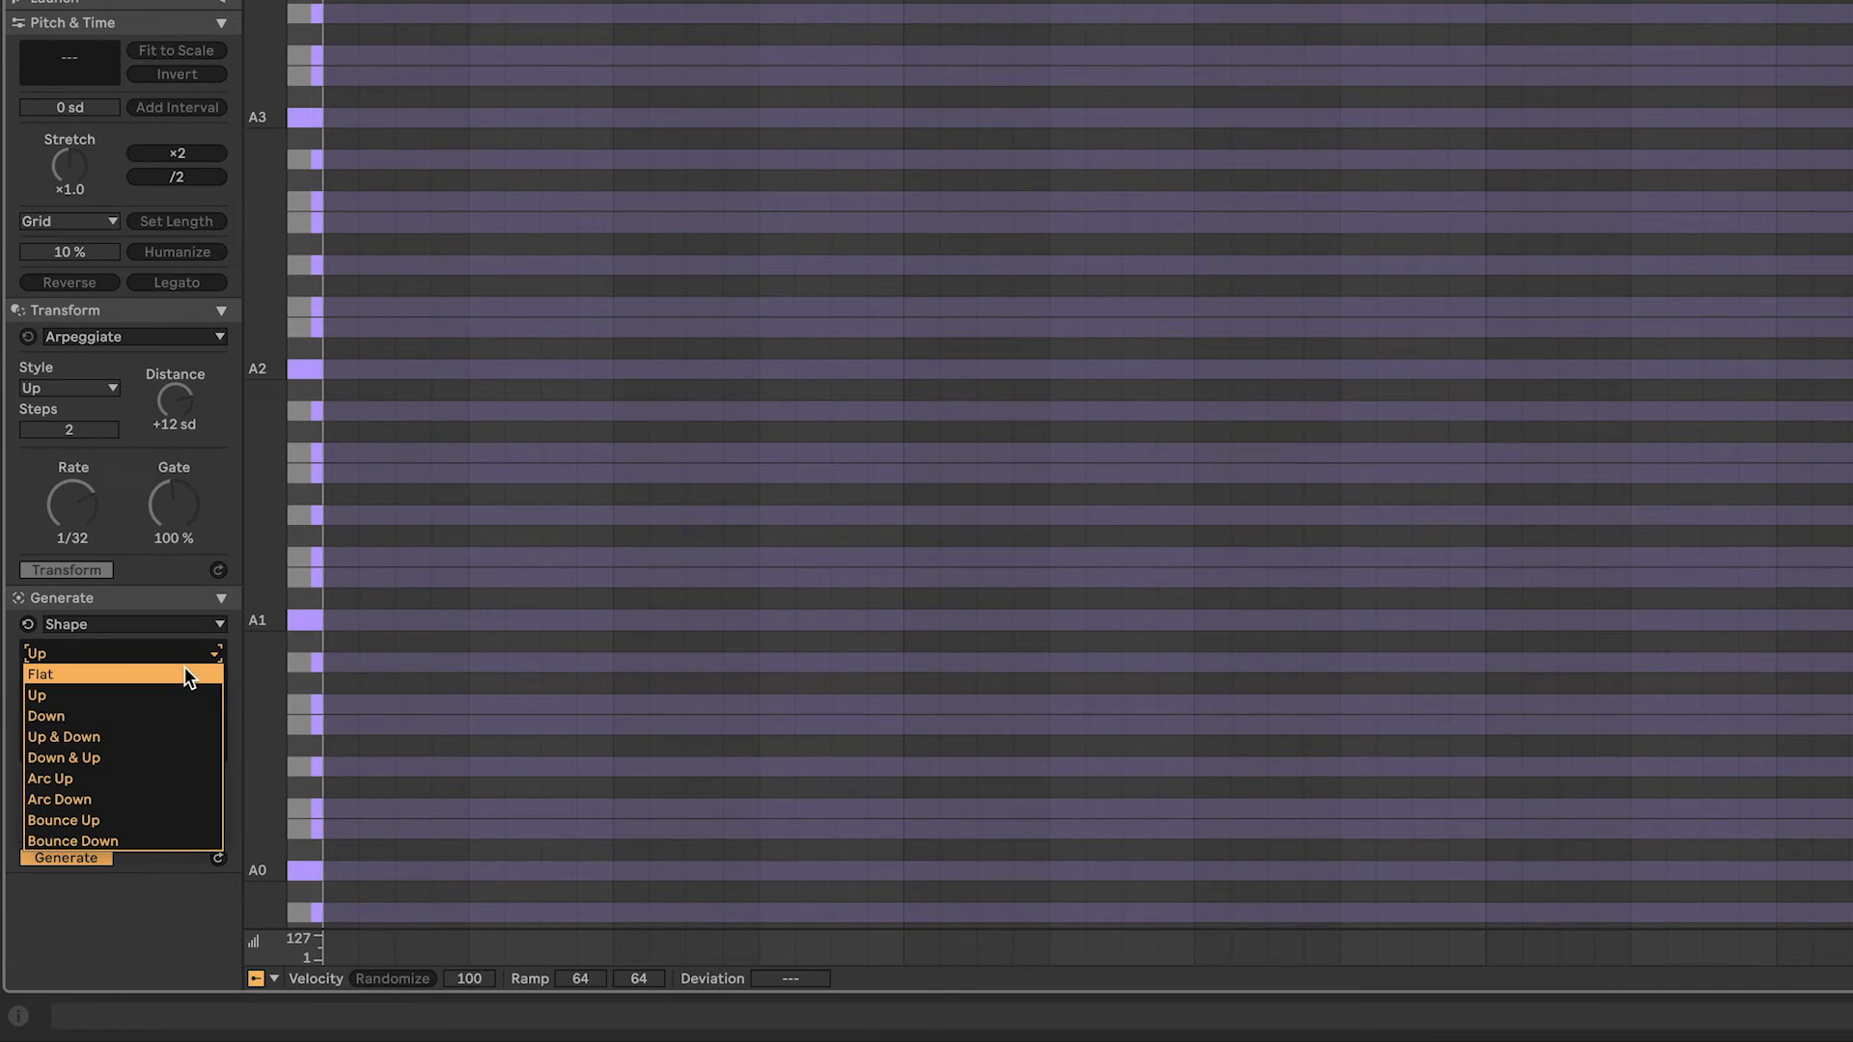
{"action": "left_click", "coordinate": [183, 674]}
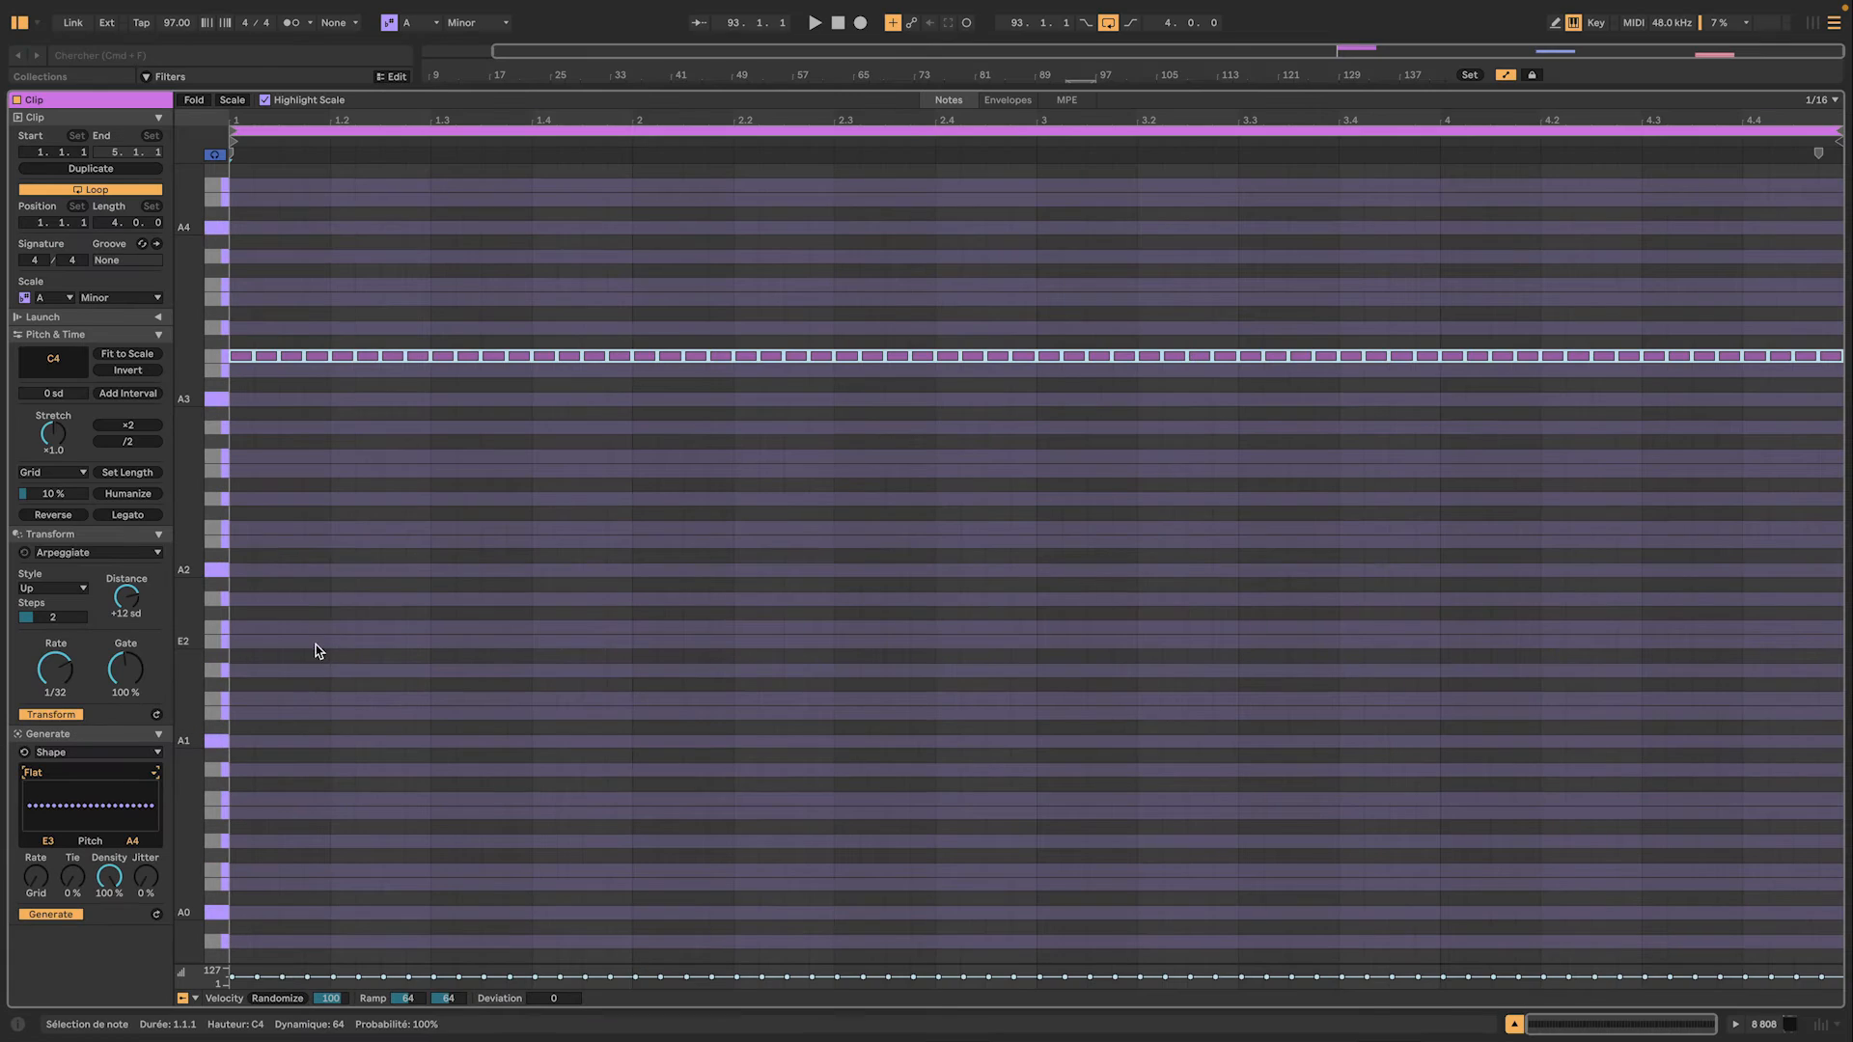
Set the fixed grid to 1/32 and readjust it to 1/8 for the generated 808 line
{"action": "right_click", "coordinate": [407, 588]}
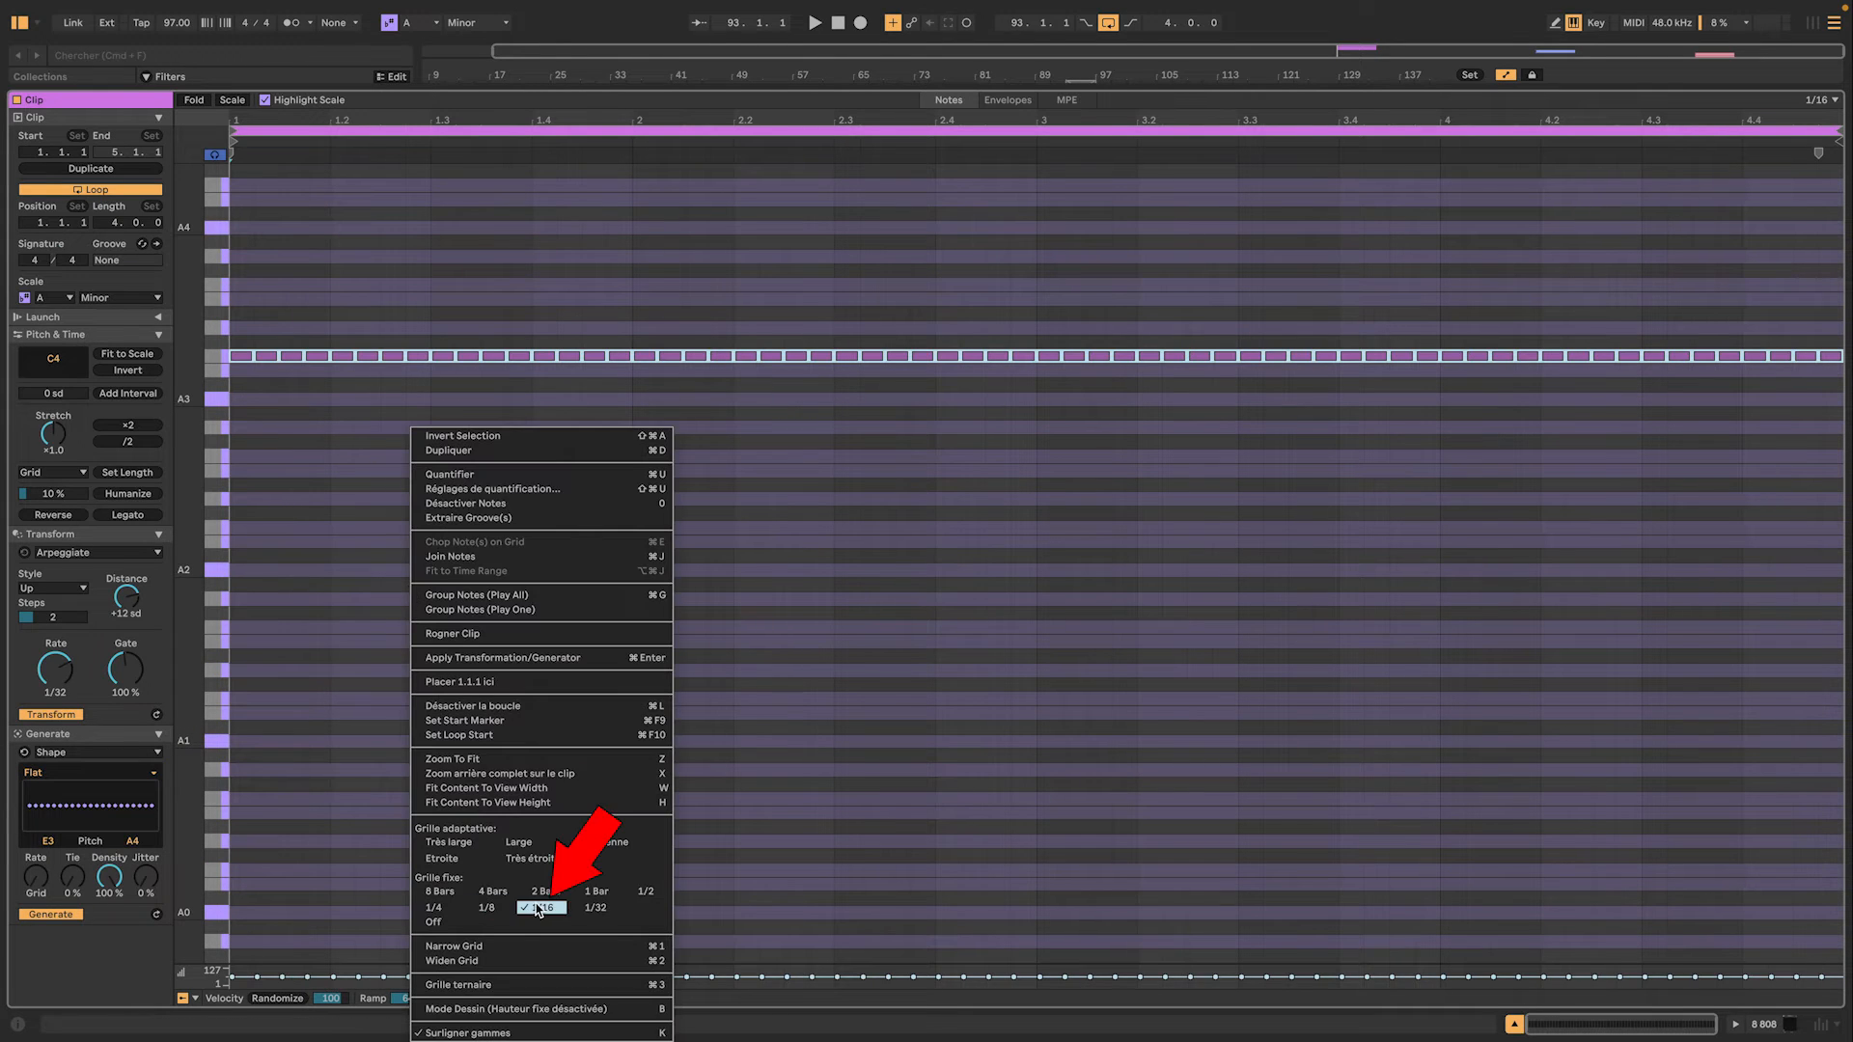
{"action": "left_click", "coordinate": [594, 907]}
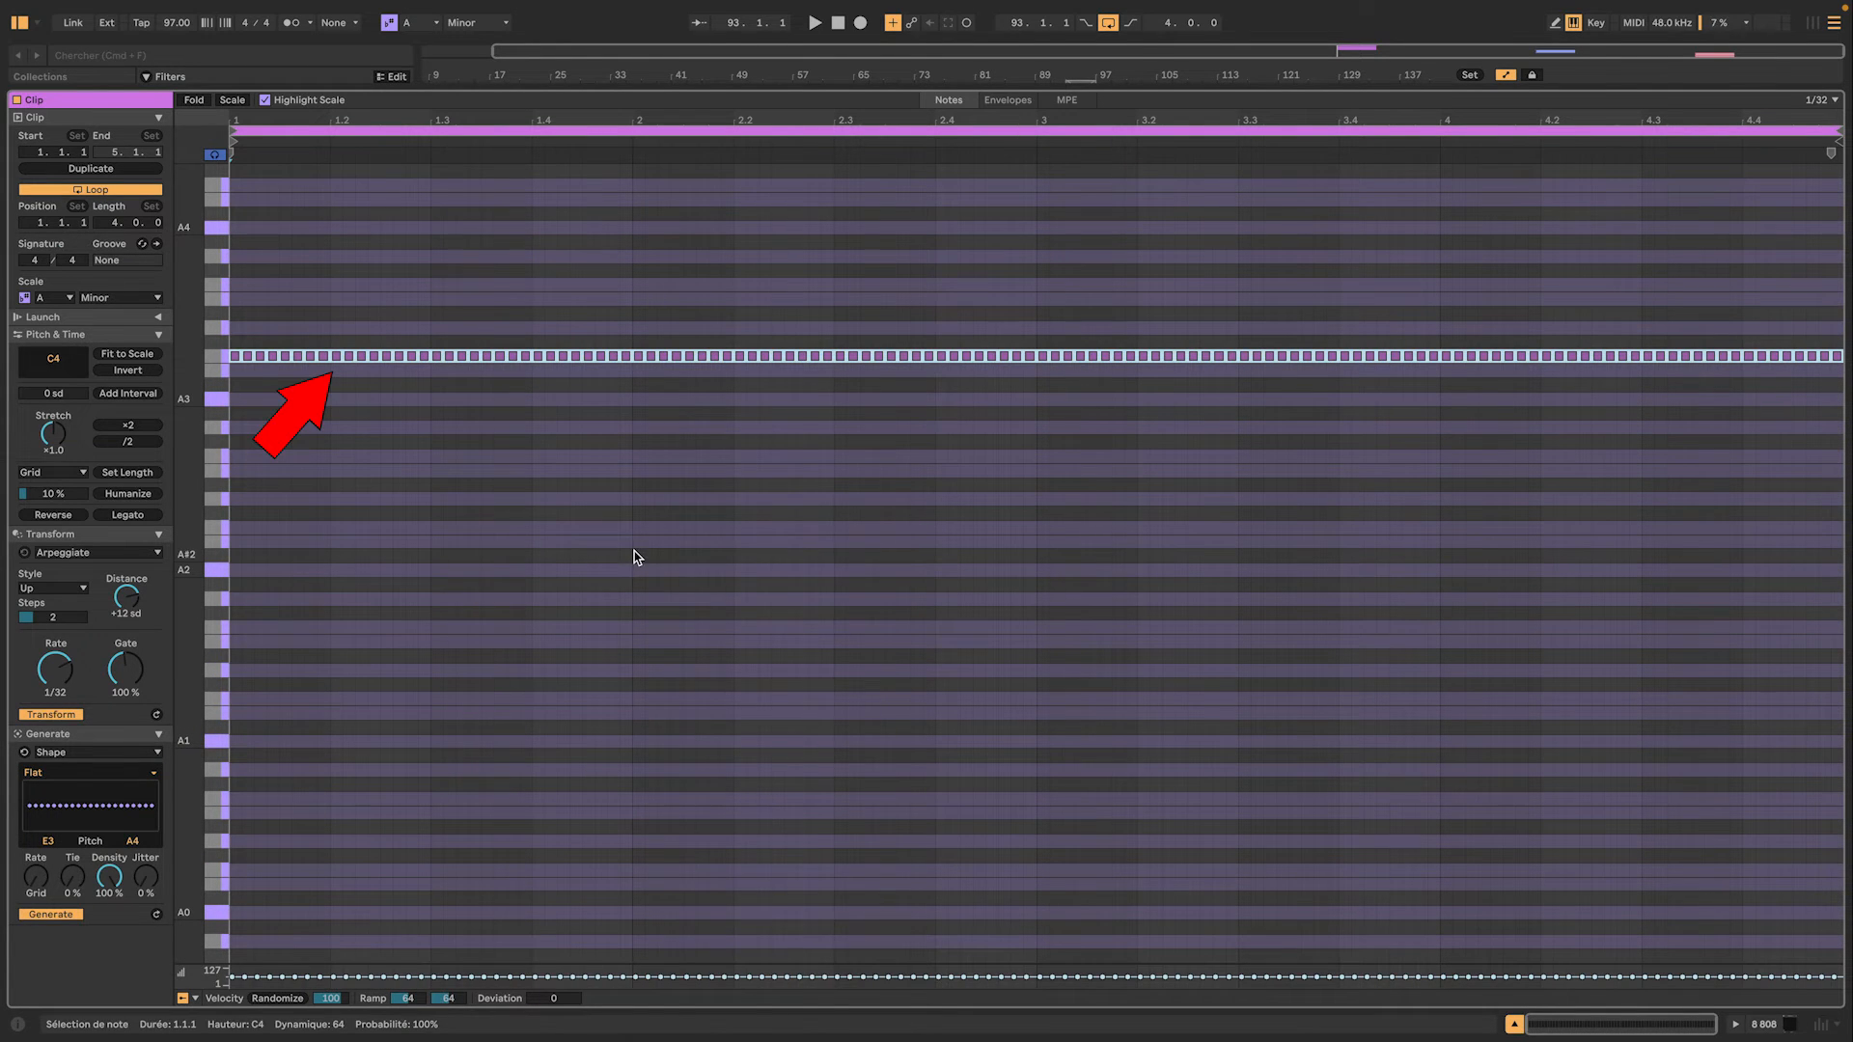
{"action": "right_click", "coordinate": [634, 551]}
{"action": "left_click", "coordinate": [722, 909]}
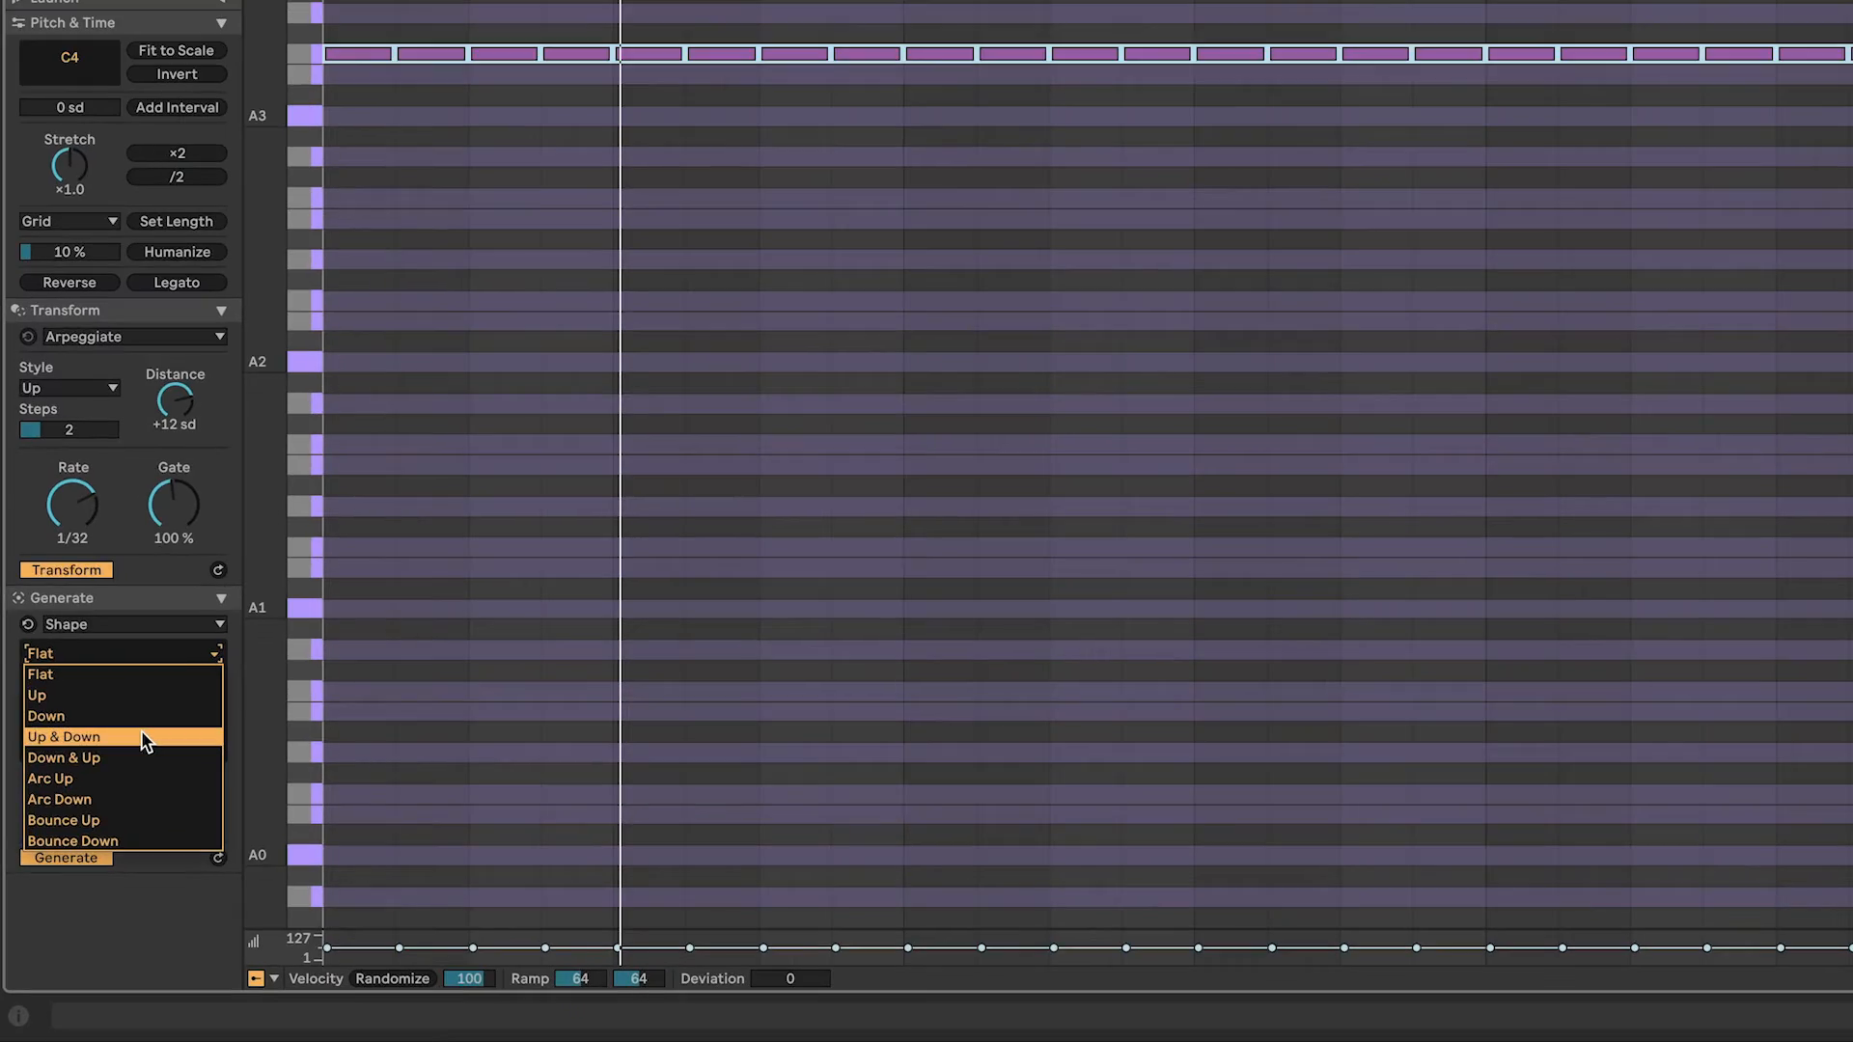
Try the Shape generator's Up & Down, Arc Down and Arc Up shapes and play back the resulting lines
{"action": "left_click", "coordinate": [141, 731]}
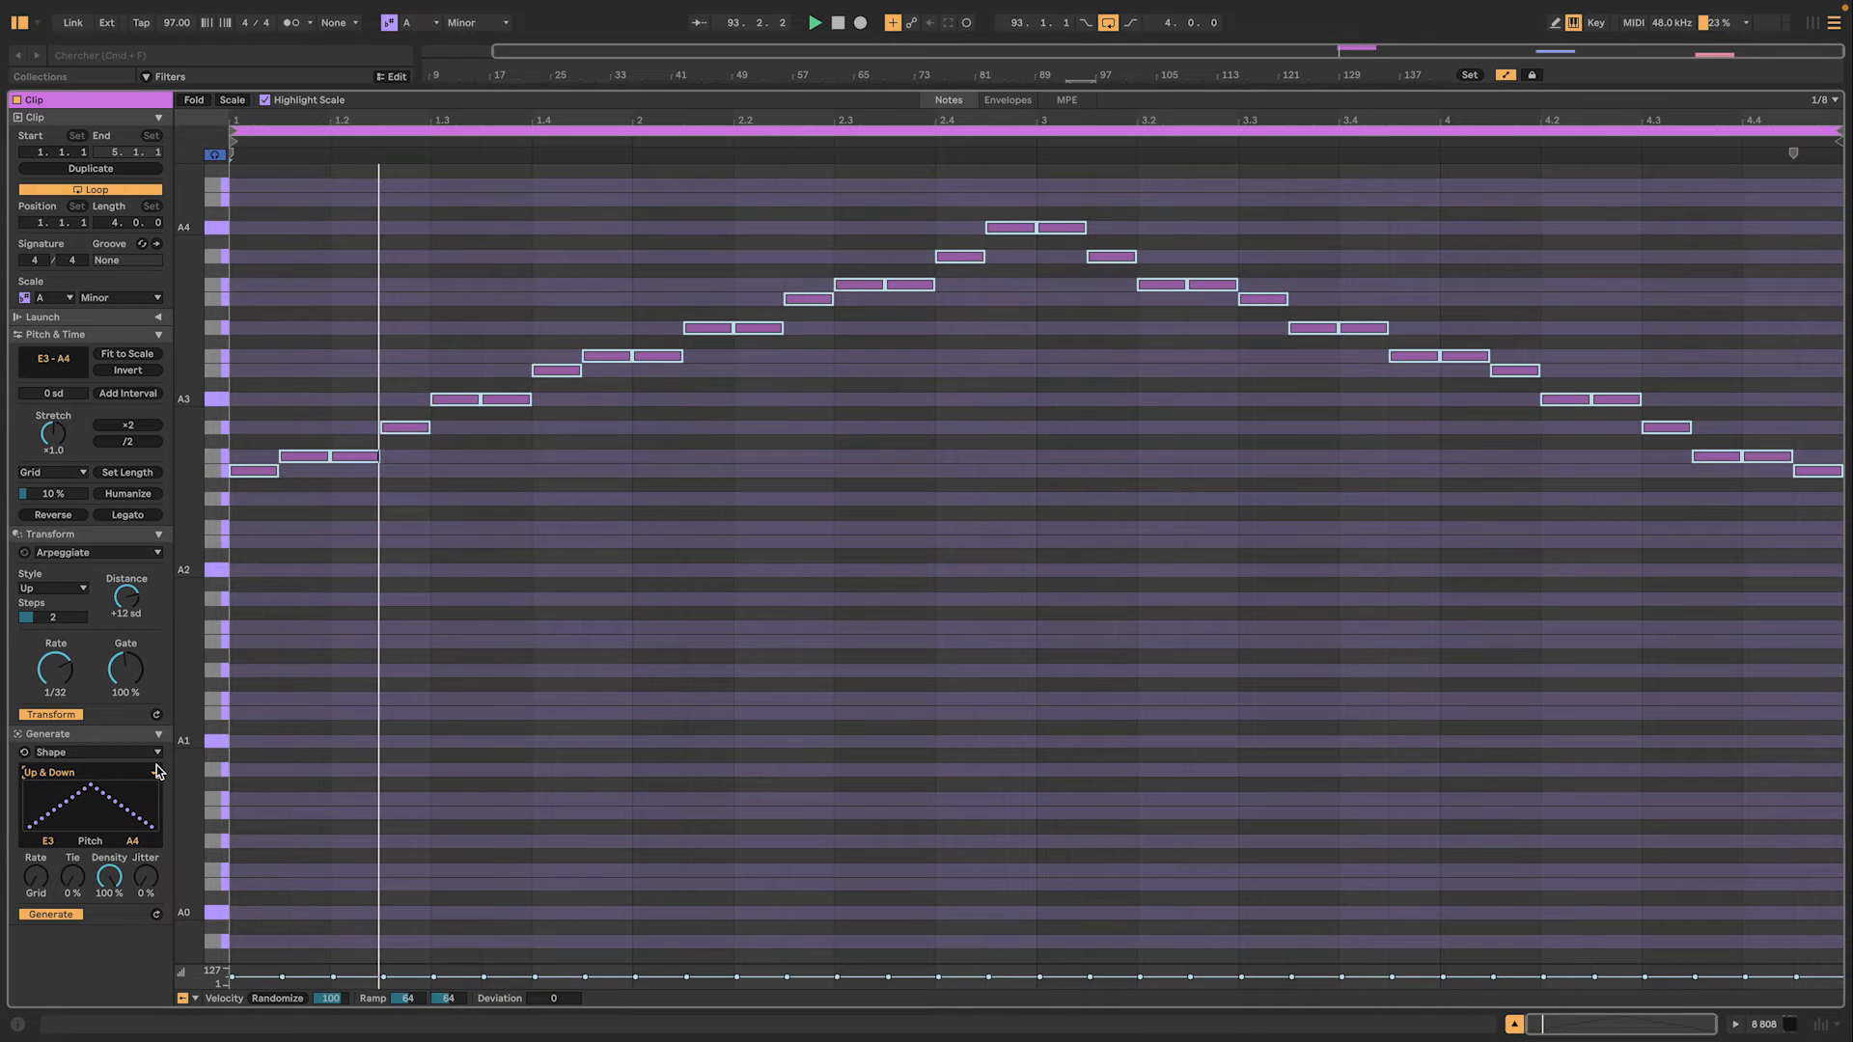
{"action": "left_click", "coordinate": [81, 878]}
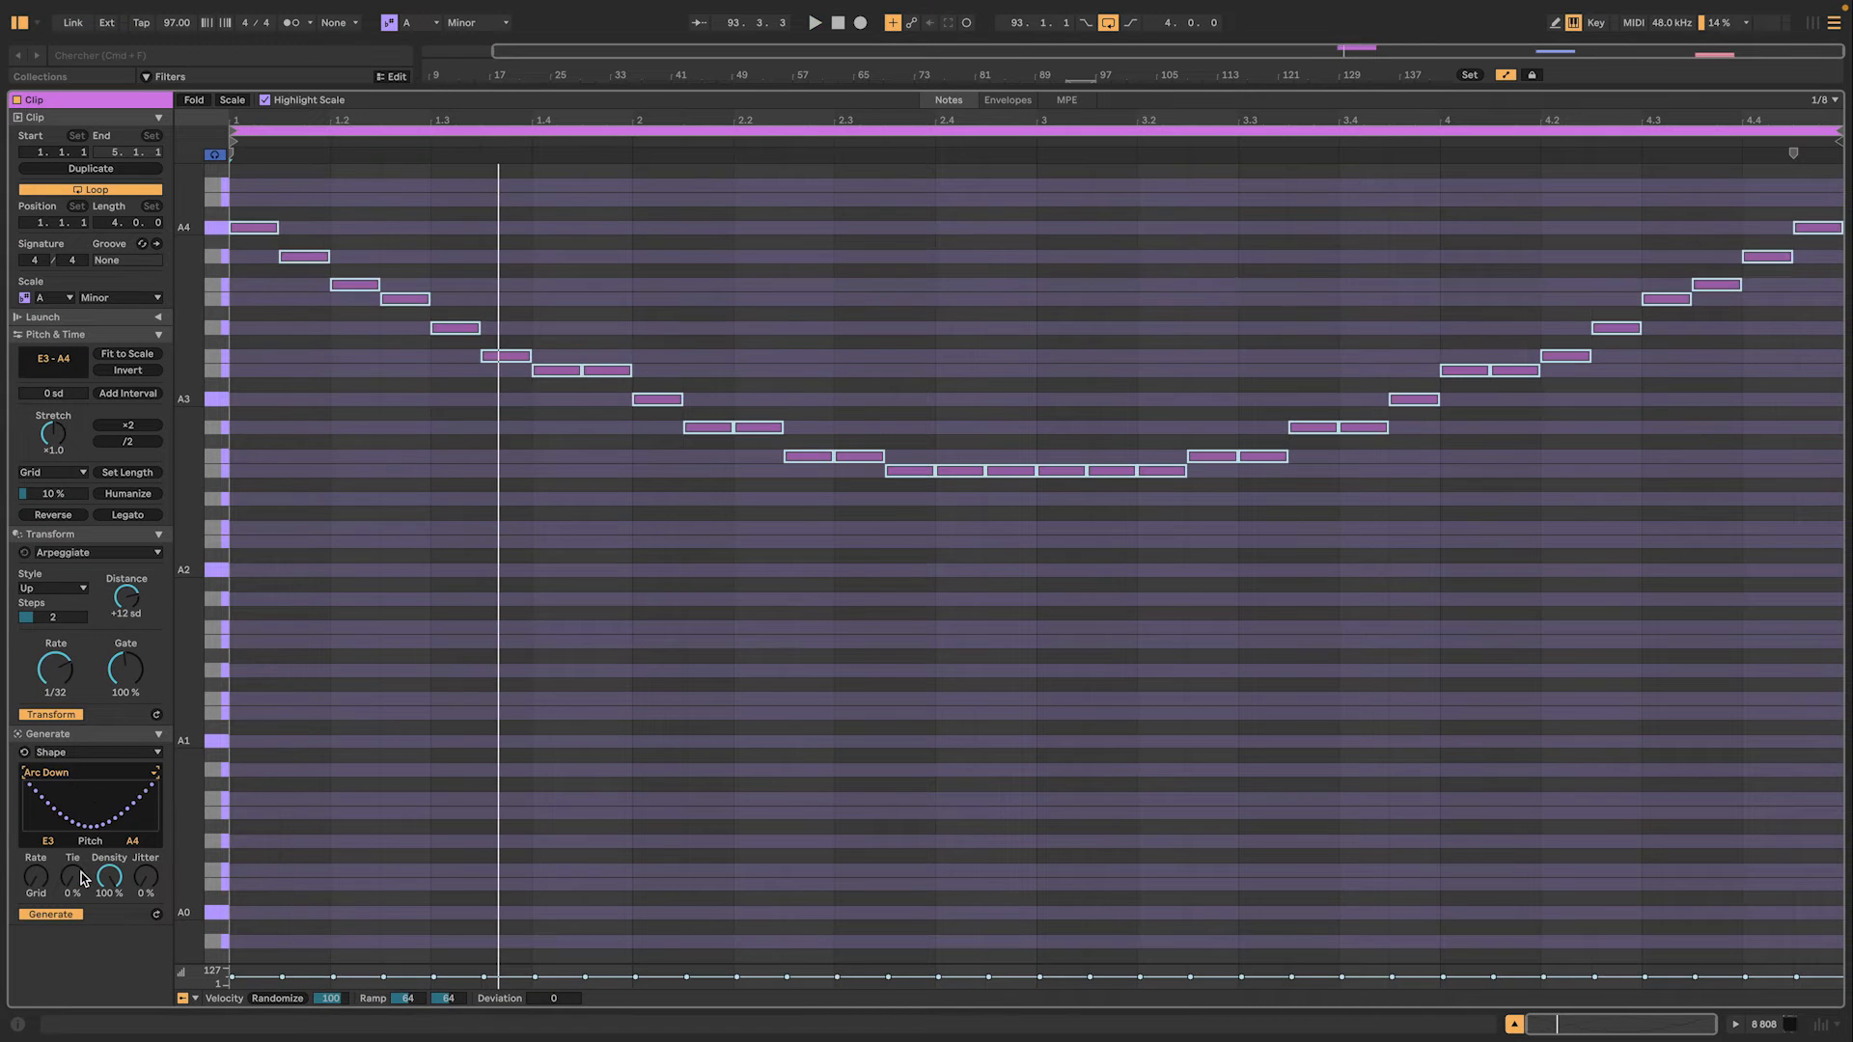
{"action": "key", "text": "space"}
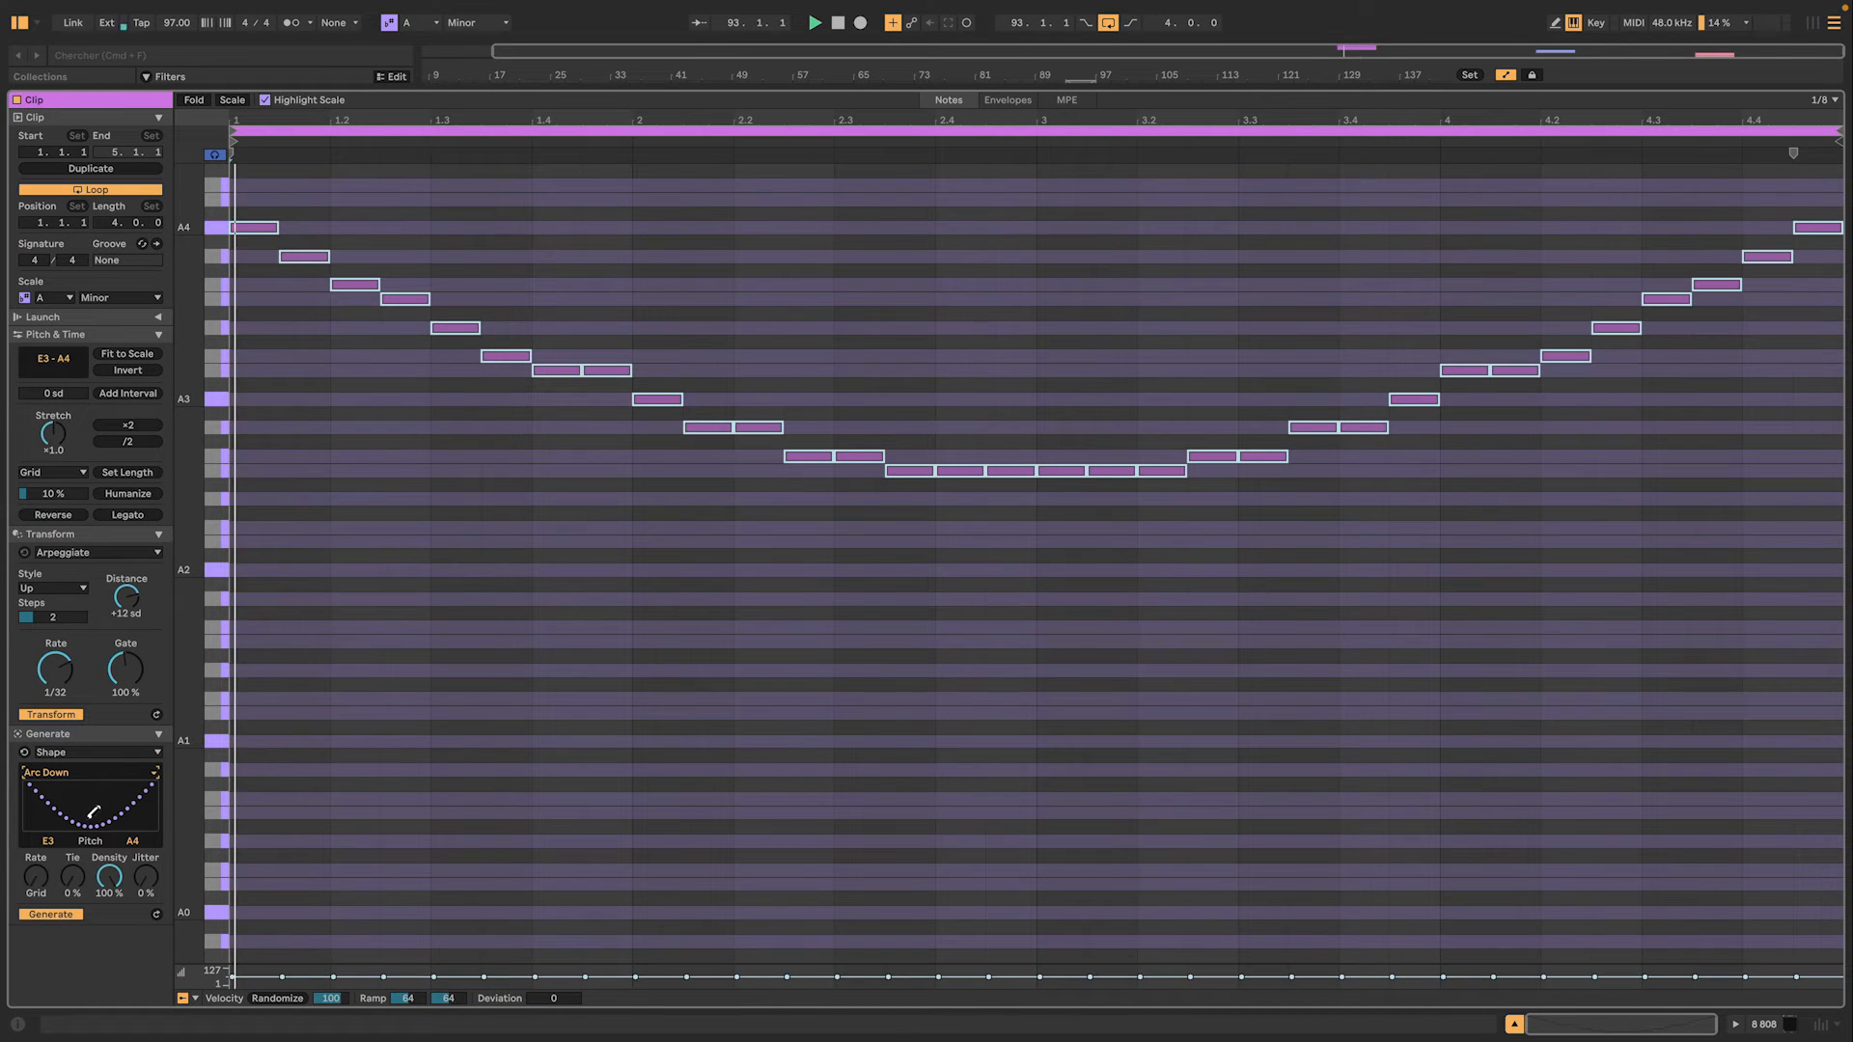
{"action": "left_click", "coordinate": [154, 778]}
{"action": "left_click", "coordinate": [91, 848]}
{"action": "key", "text": "space"}
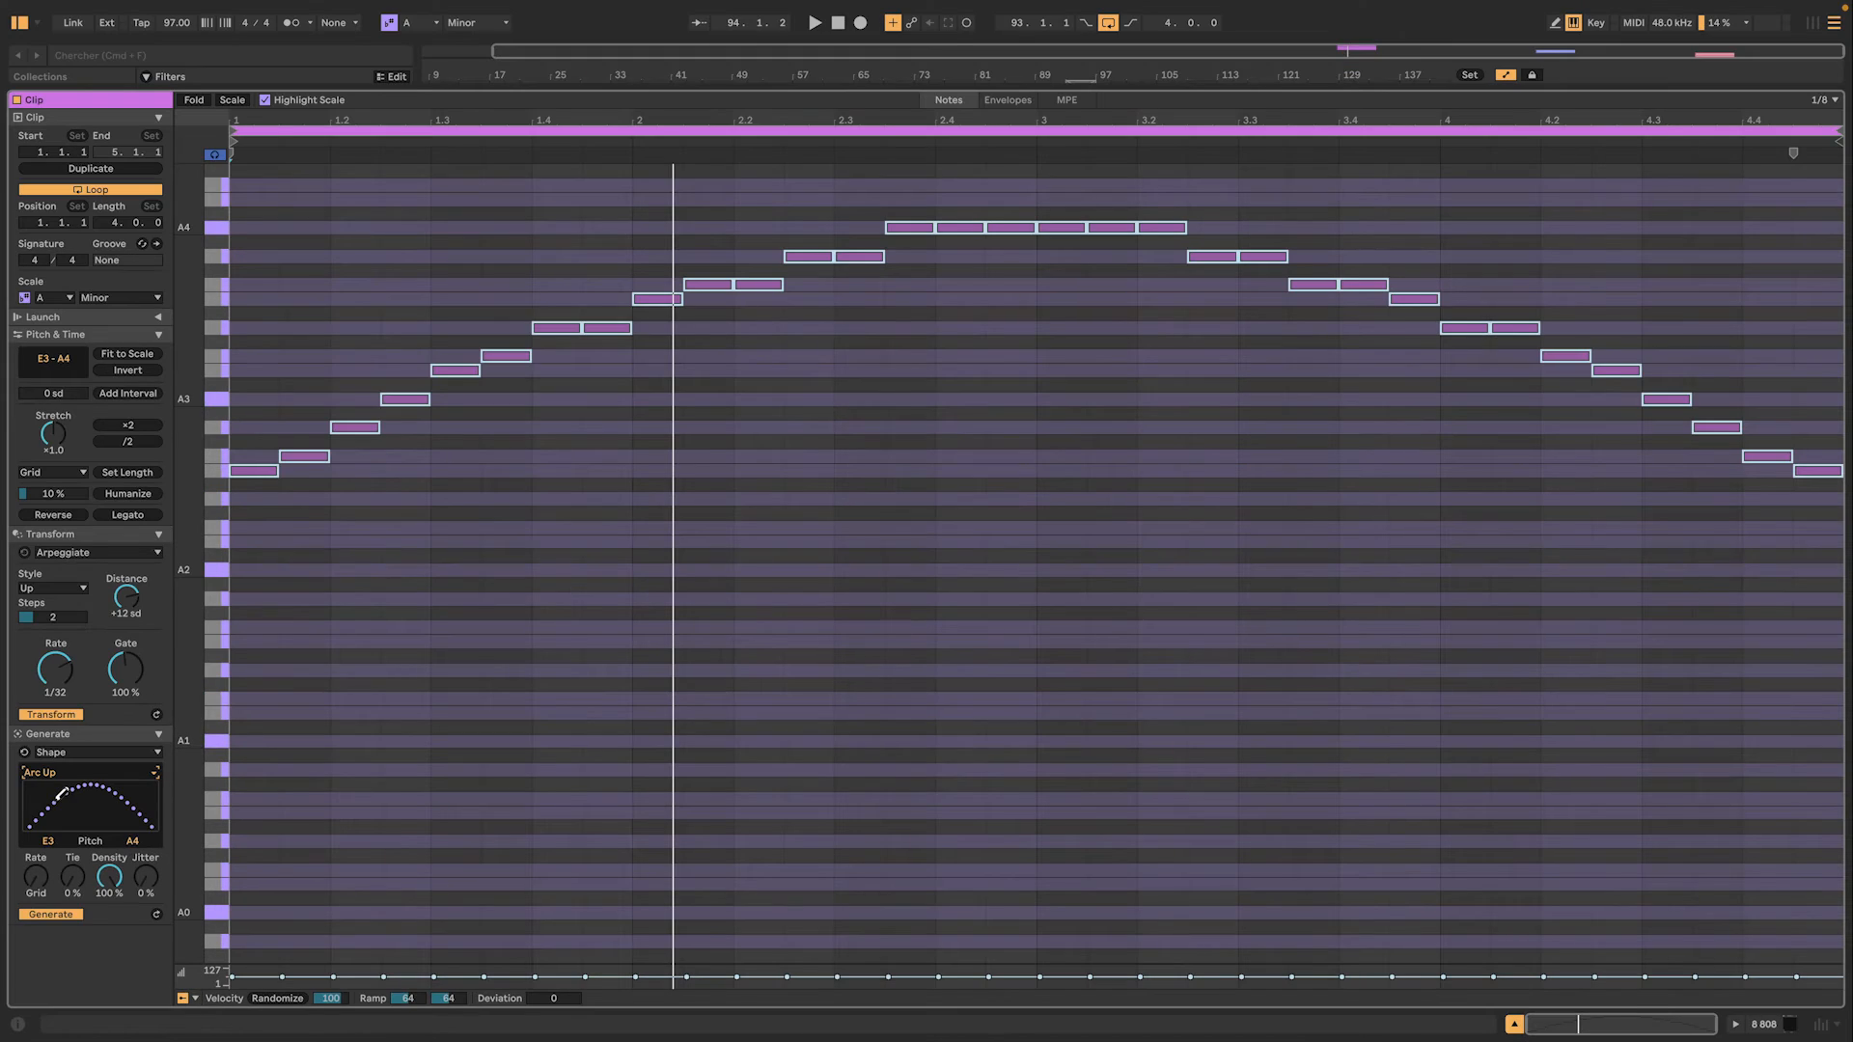
Draw a freehand pitch contour for the Shape generator and try different note rates, including Fit
{"action": "left_click_drag", "start_coordinate": [53, 710], "coordinate": [96, 681]}
{"action": "left_click_drag", "start_coordinate": [77, 785], "coordinate": [121, 790]}
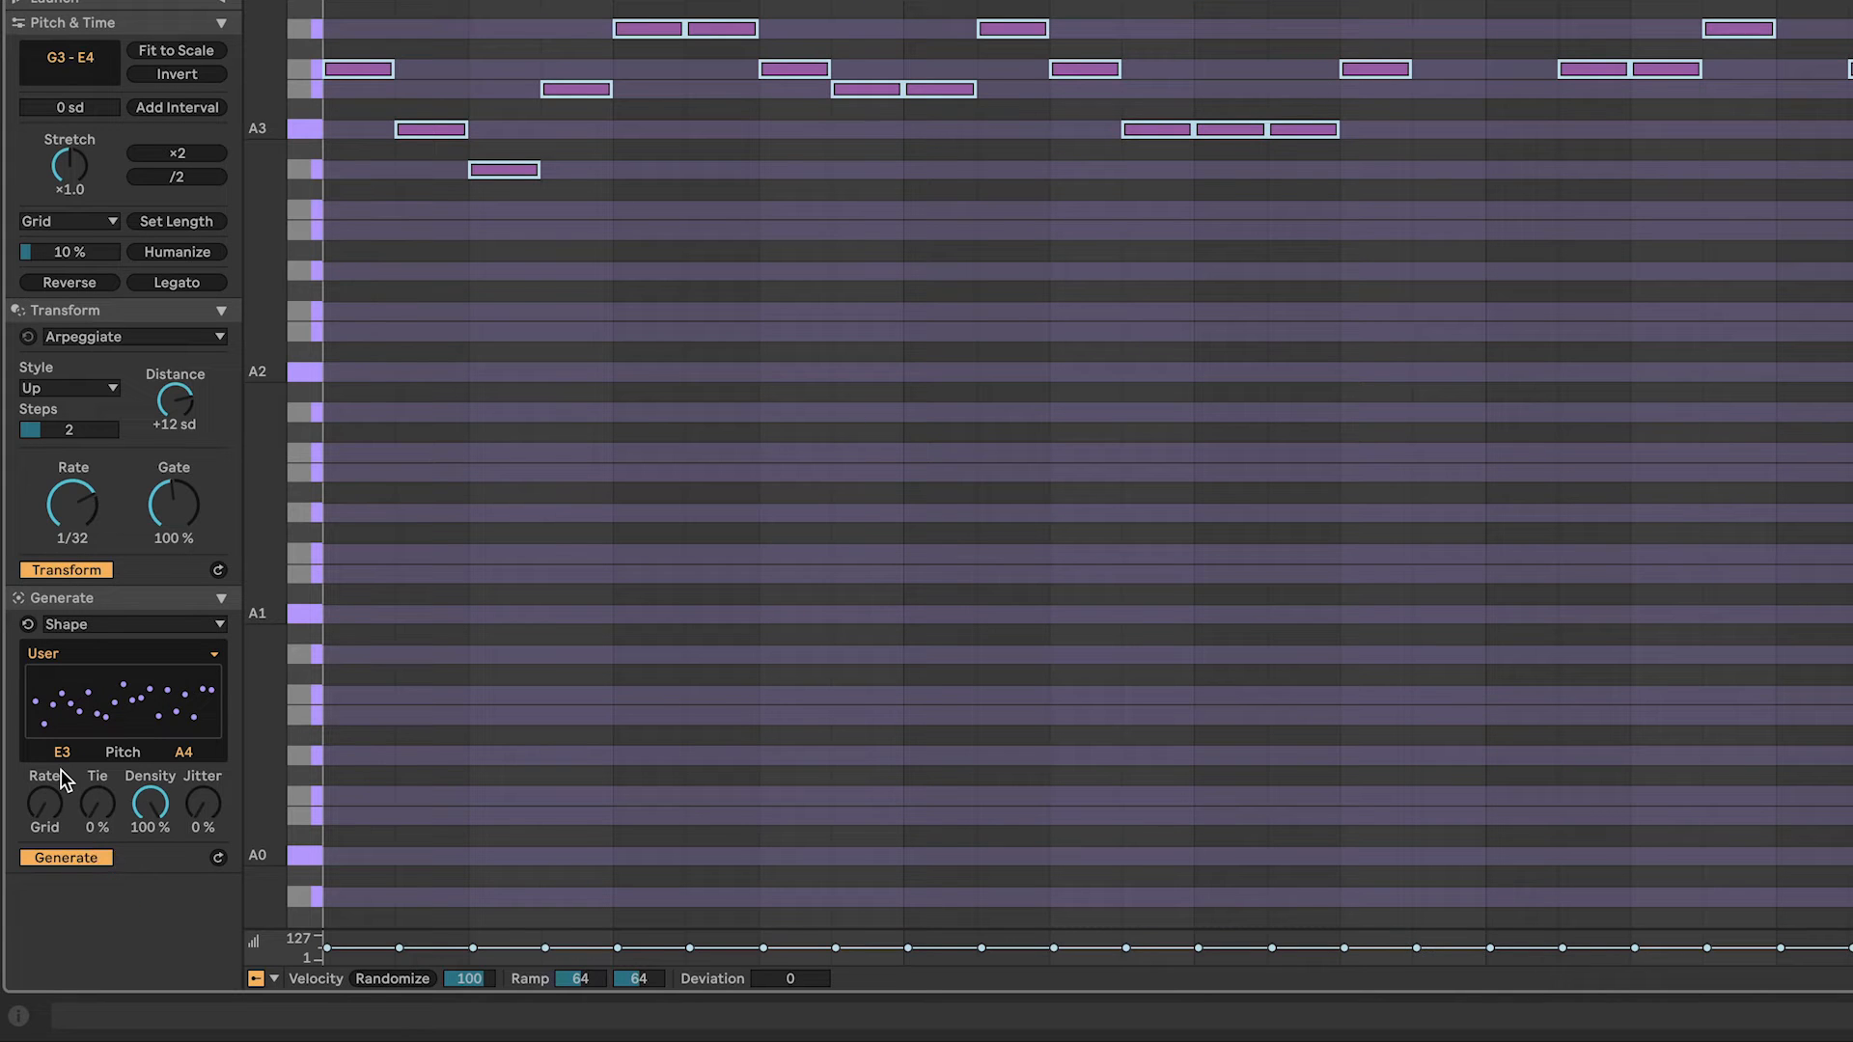
{"action": "left_click_drag", "start_coordinate": [44, 816], "coordinate": [43, 797]}
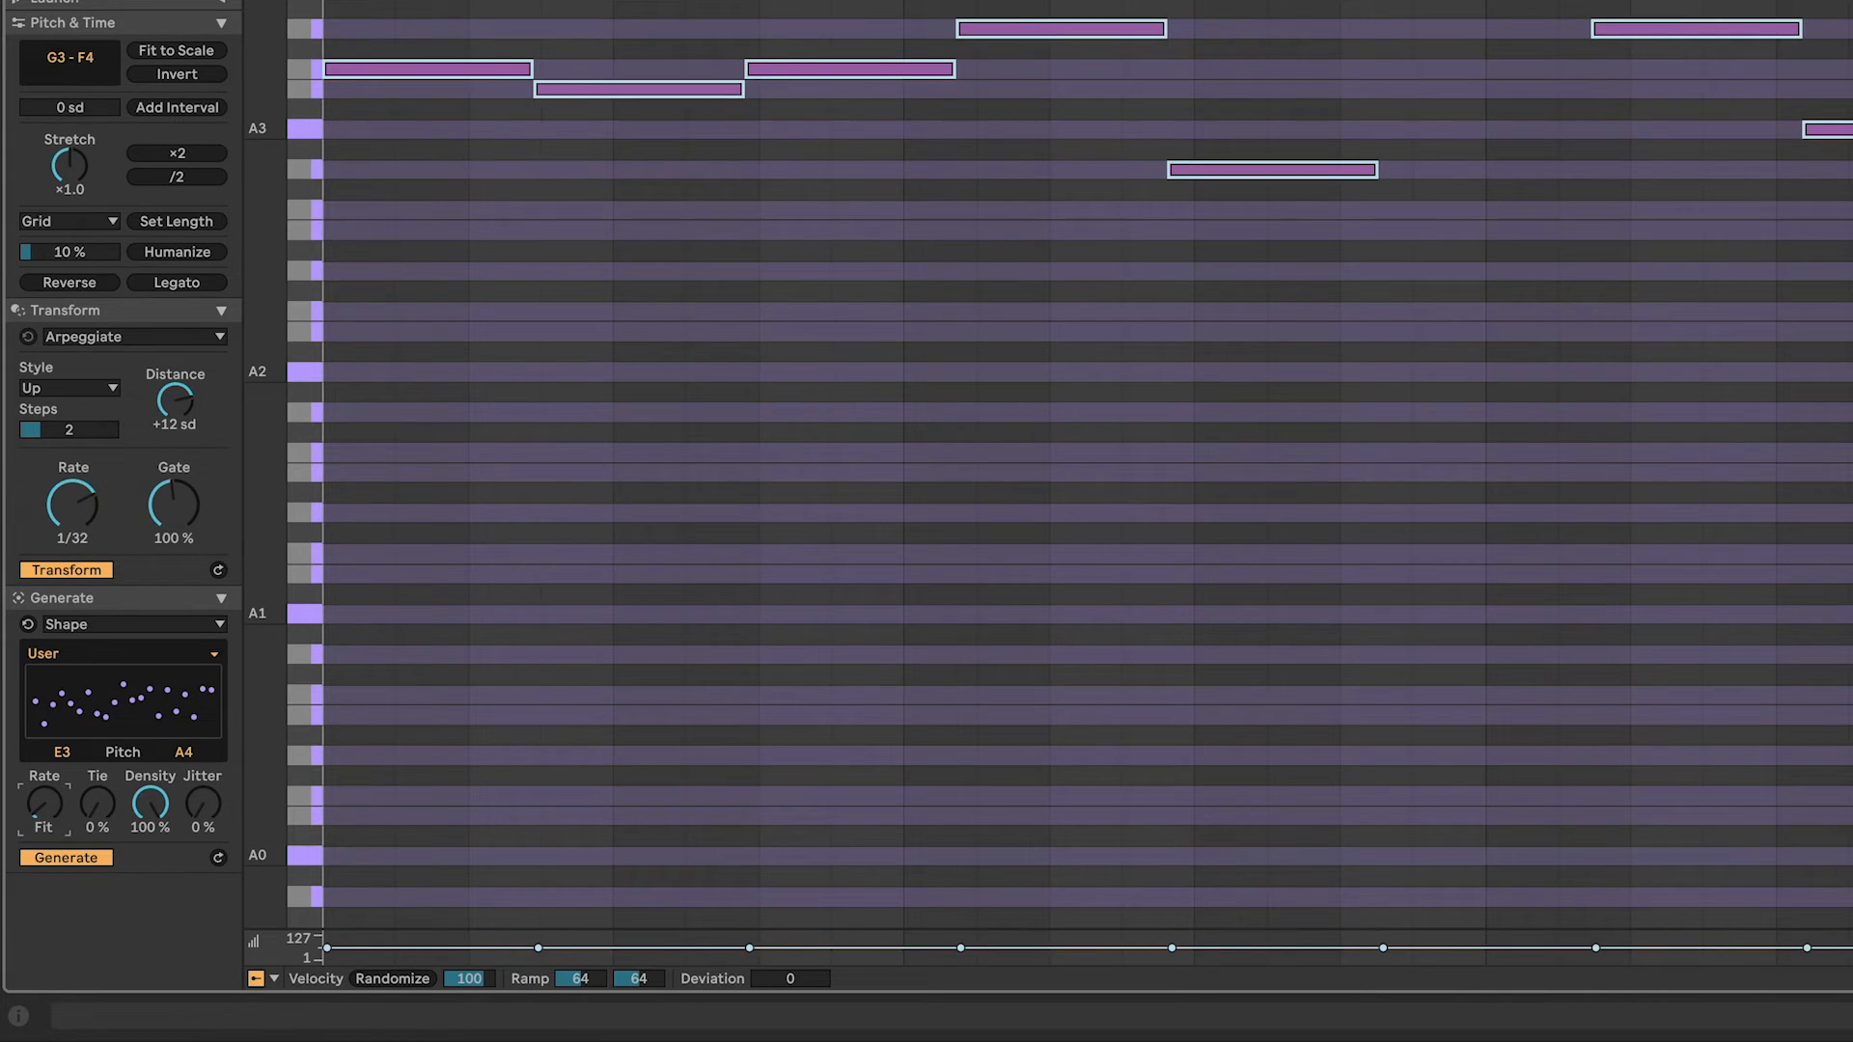
{"action": "left_click_drag", "start_coordinate": [36, 877], "coordinate": [36, 820]}
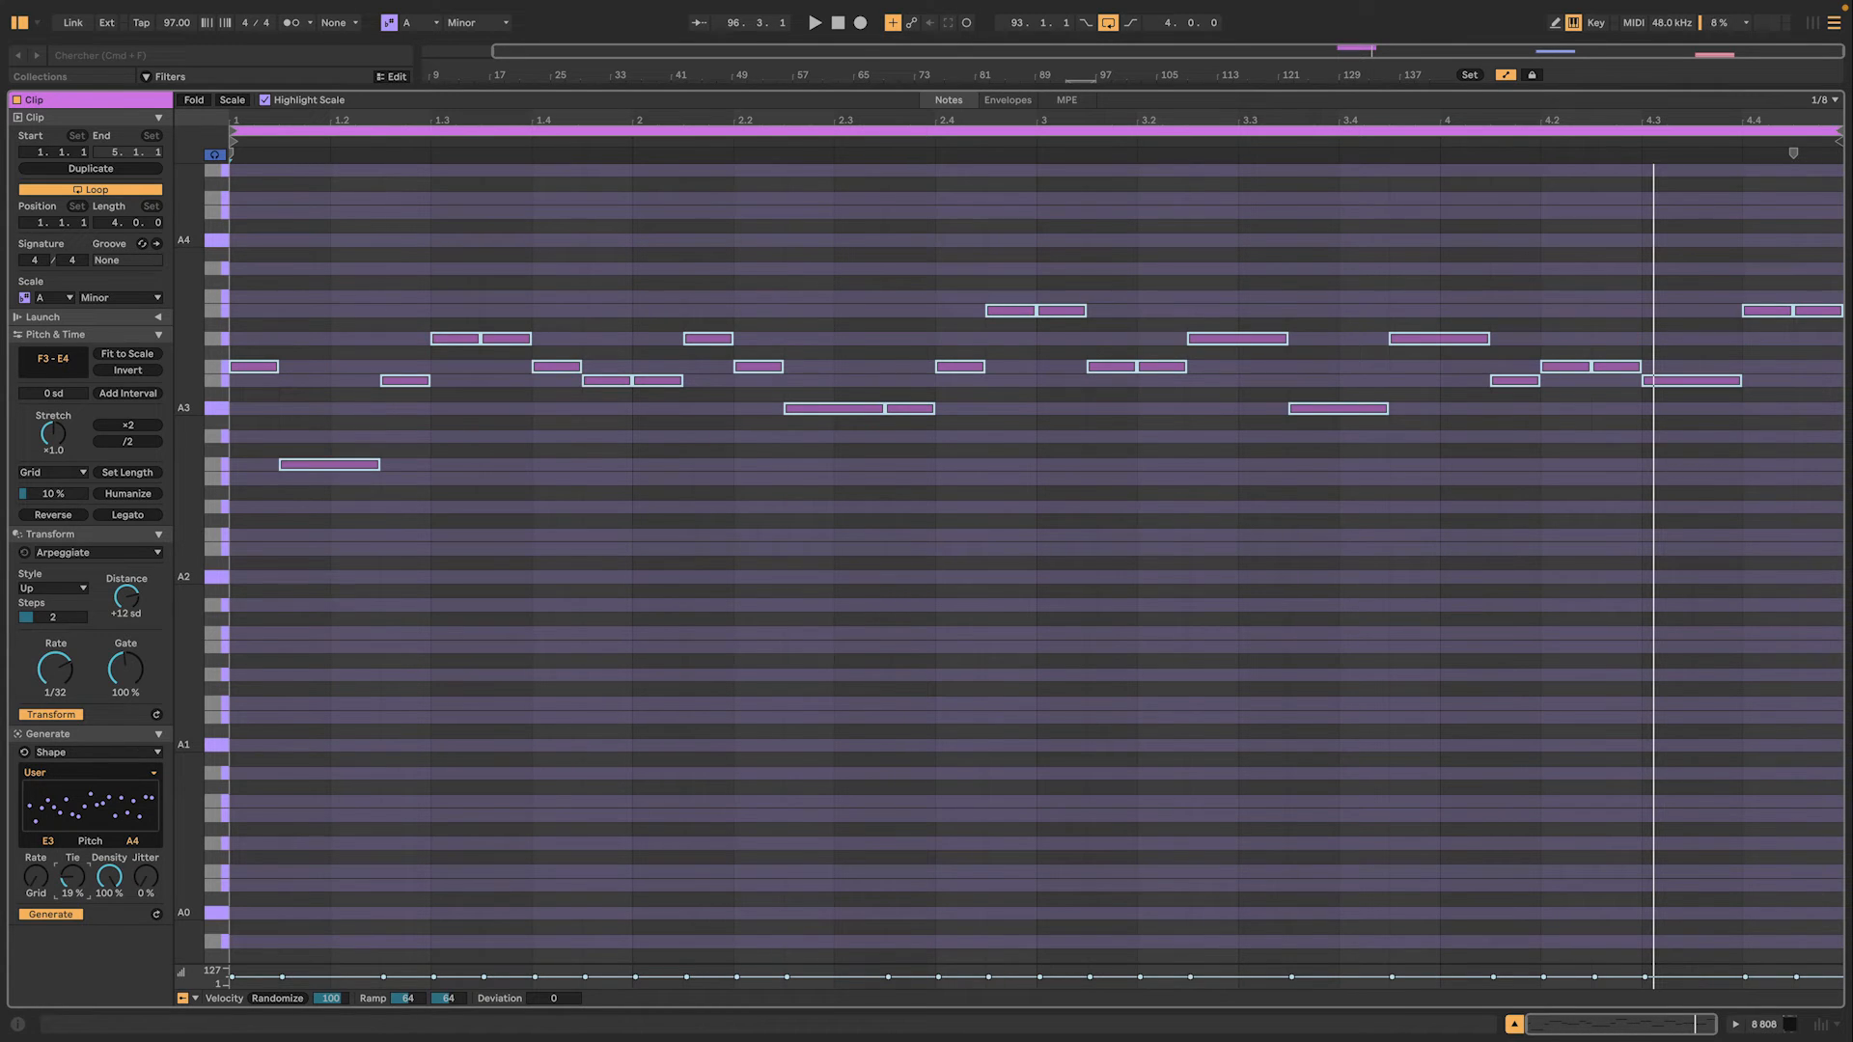
Audition the Shape notes with a tie of 24 %, readjust the tie to 26 %, and try 27 % jitter
{"action": "left_click_drag", "start_coordinate": [72, 880], "coordinate": [72, 883]}
{"action": "key", "text": "space"}
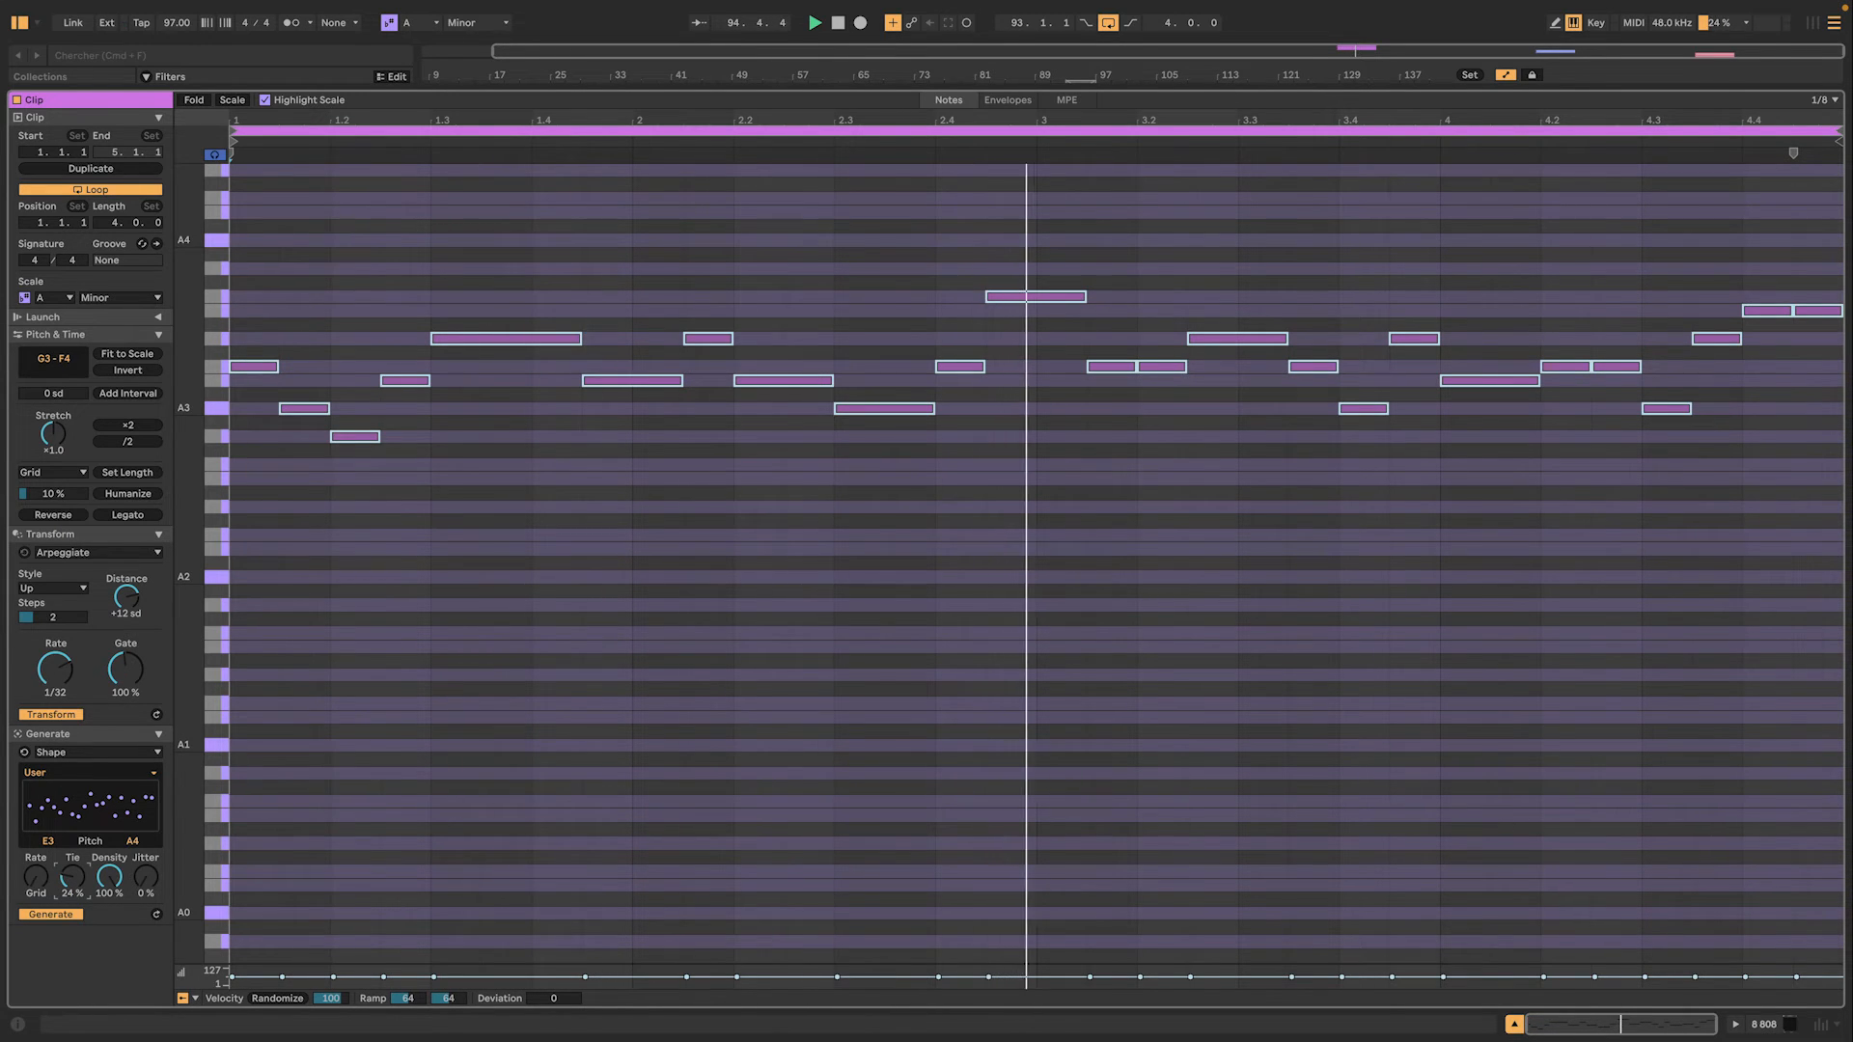
{"action": "key", "text": "space"}
{"action": "left_click_drag", "start_coordinate": [72, 879], "coordinate": [104, 956]}
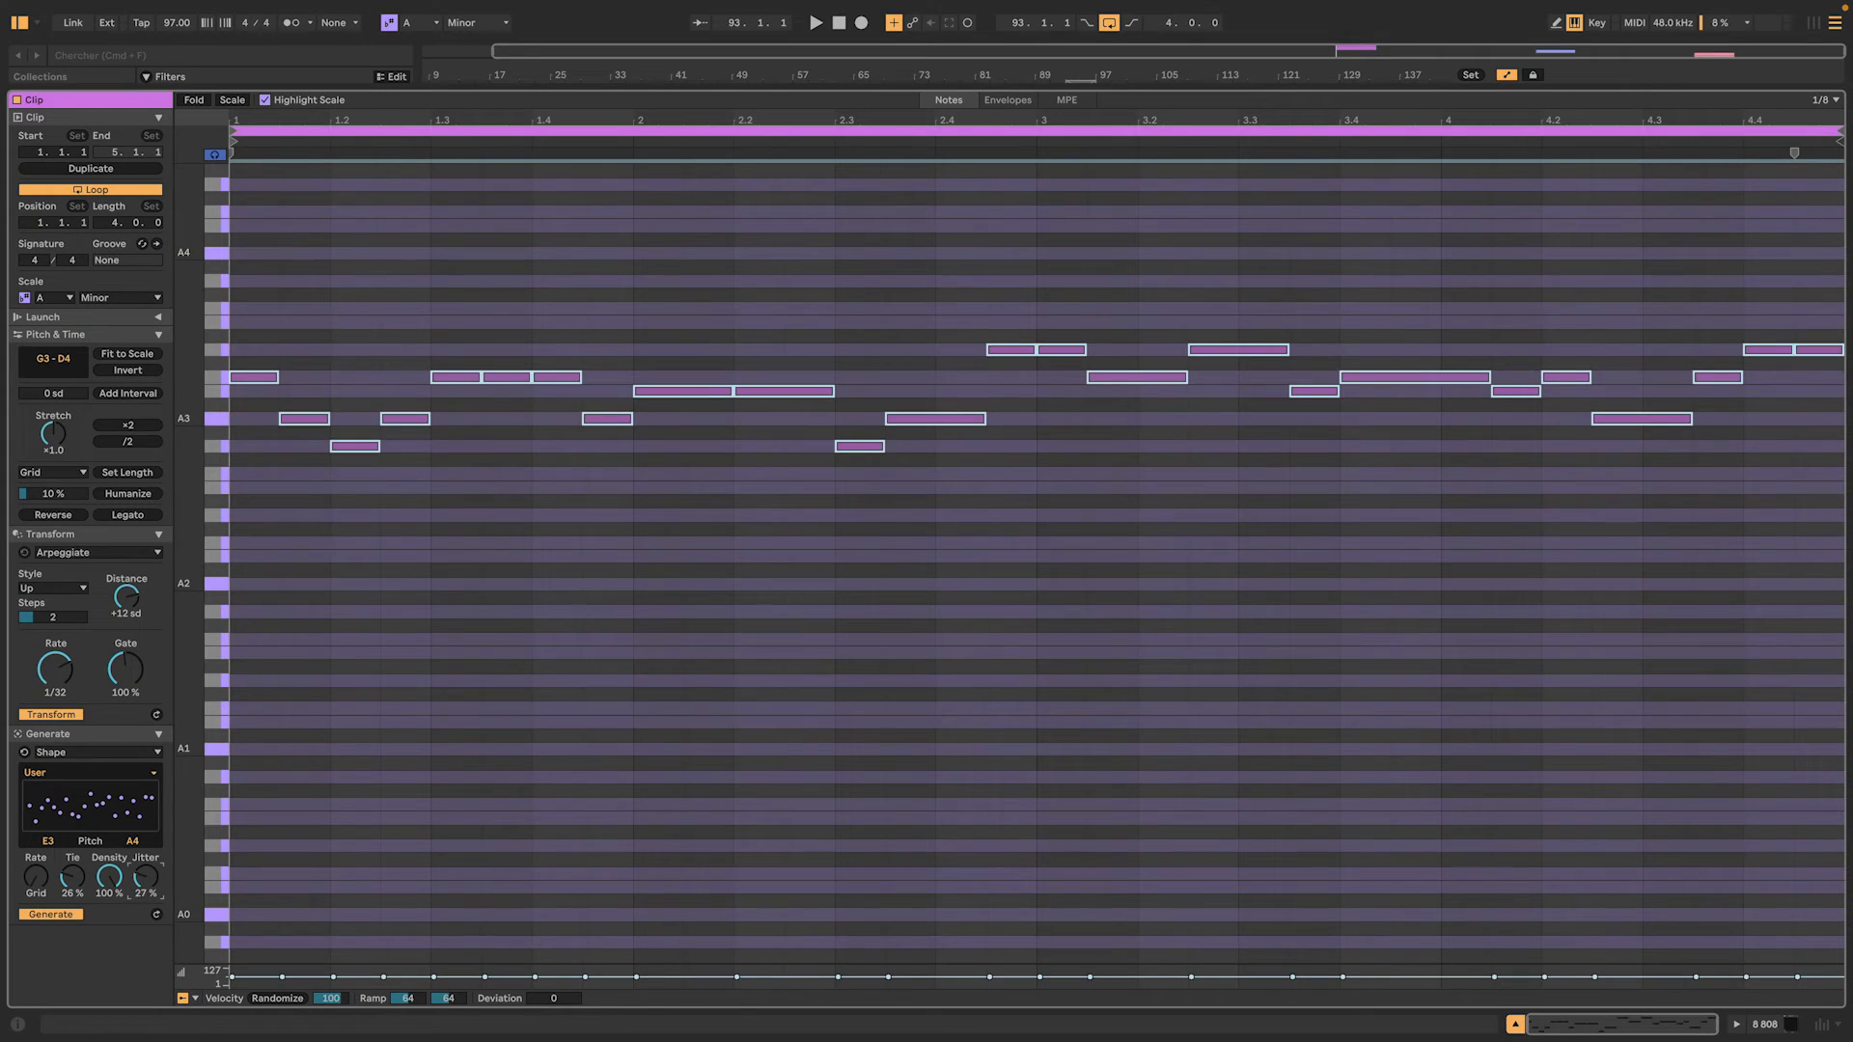
{"action": "mouse_move", "coordinate": [144, 876]}
{"action": "left_mouse_down"}
{"action": "mouse_move", "coordinate": [145, 849]}
{"action": "mouse_move", "coordinate": [145, 872]}
{"action": "left_mouse_up"}
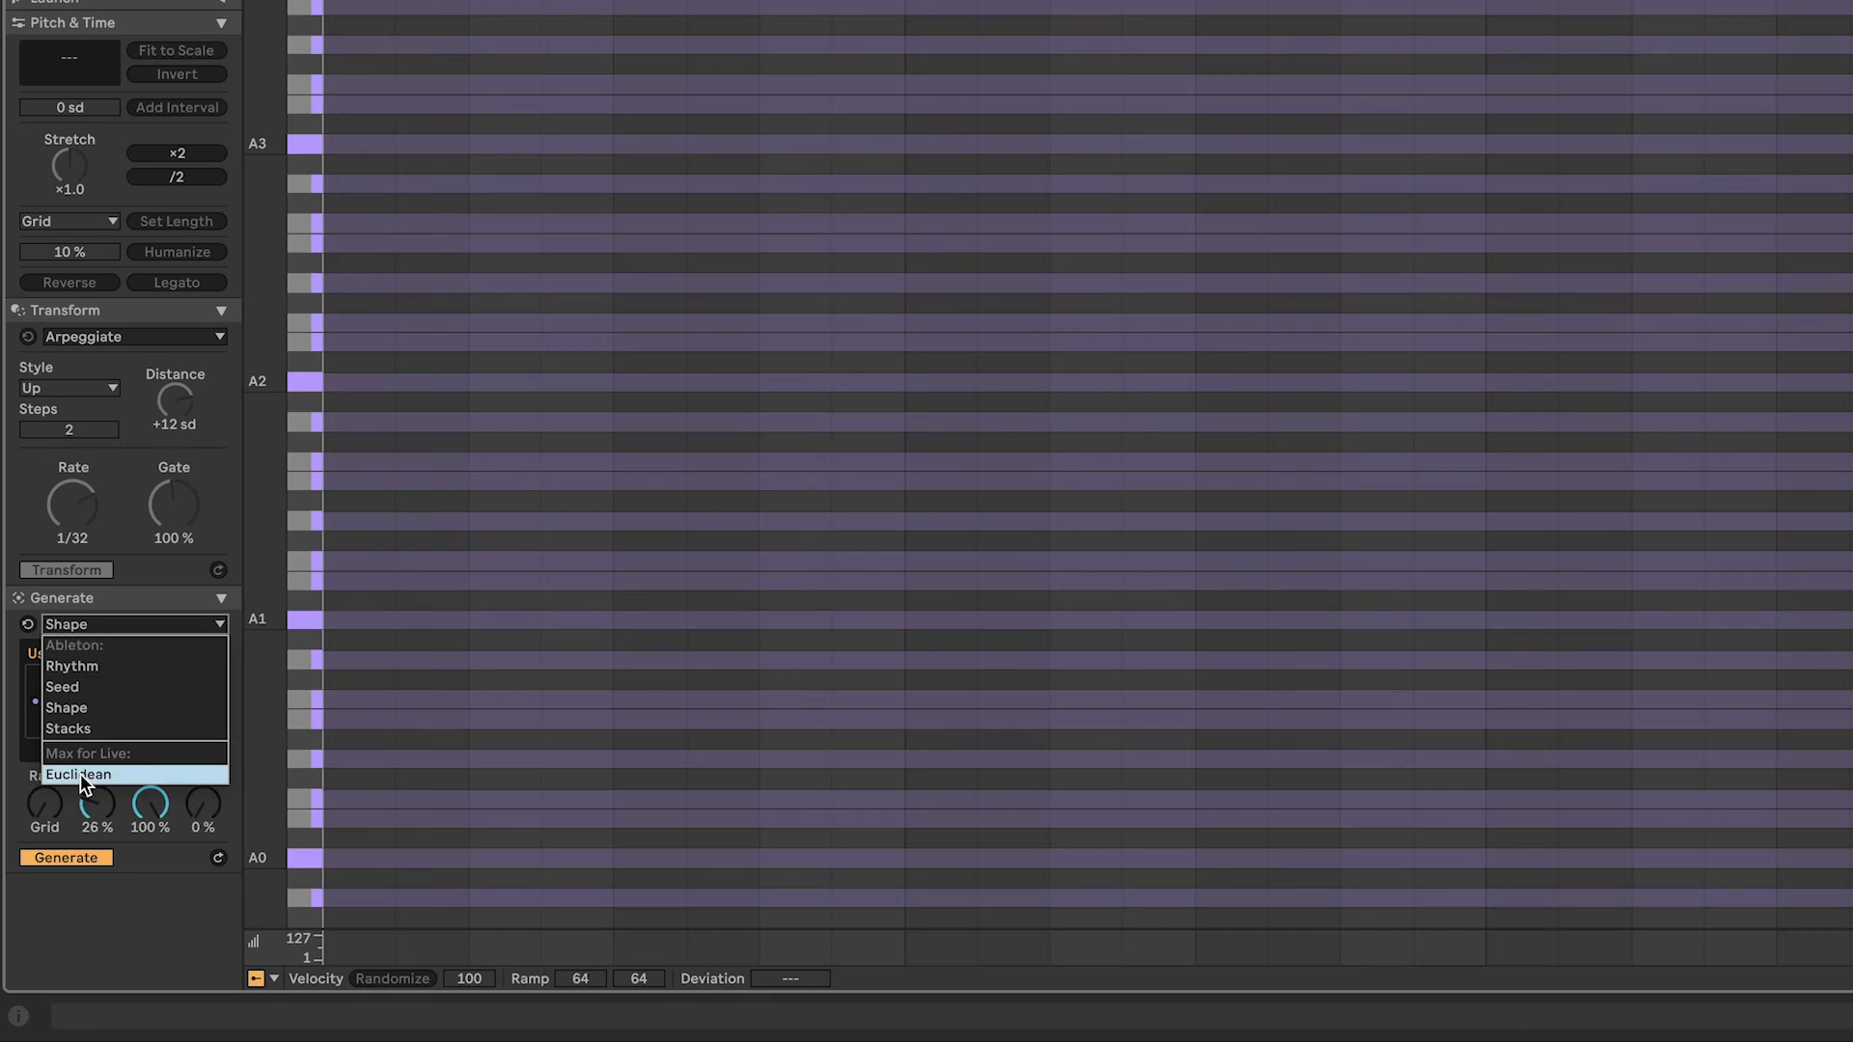
Switch the empty clip's generator to Euclidean and randomize the rotations of its four voices
{"action": "left_click", "coordinate": [79, 774]}
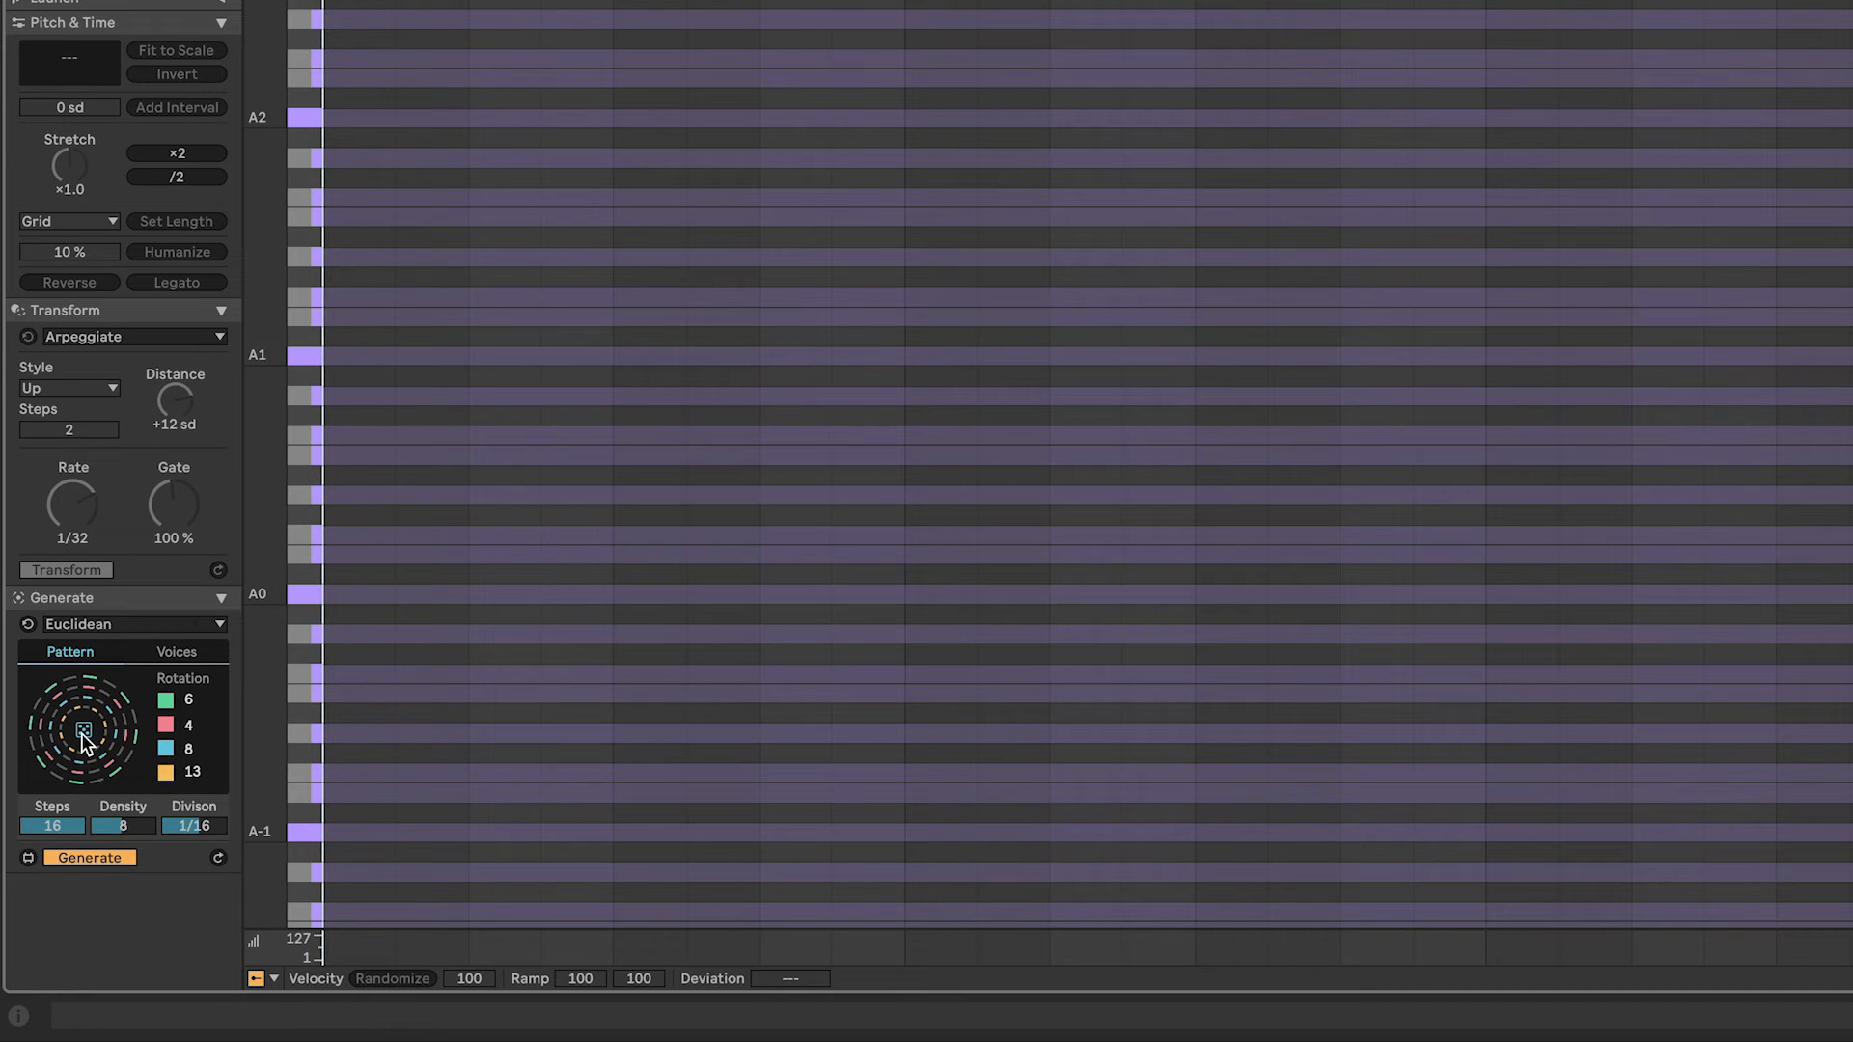
{"action": "left_click", "coordinate": [82, 732]}
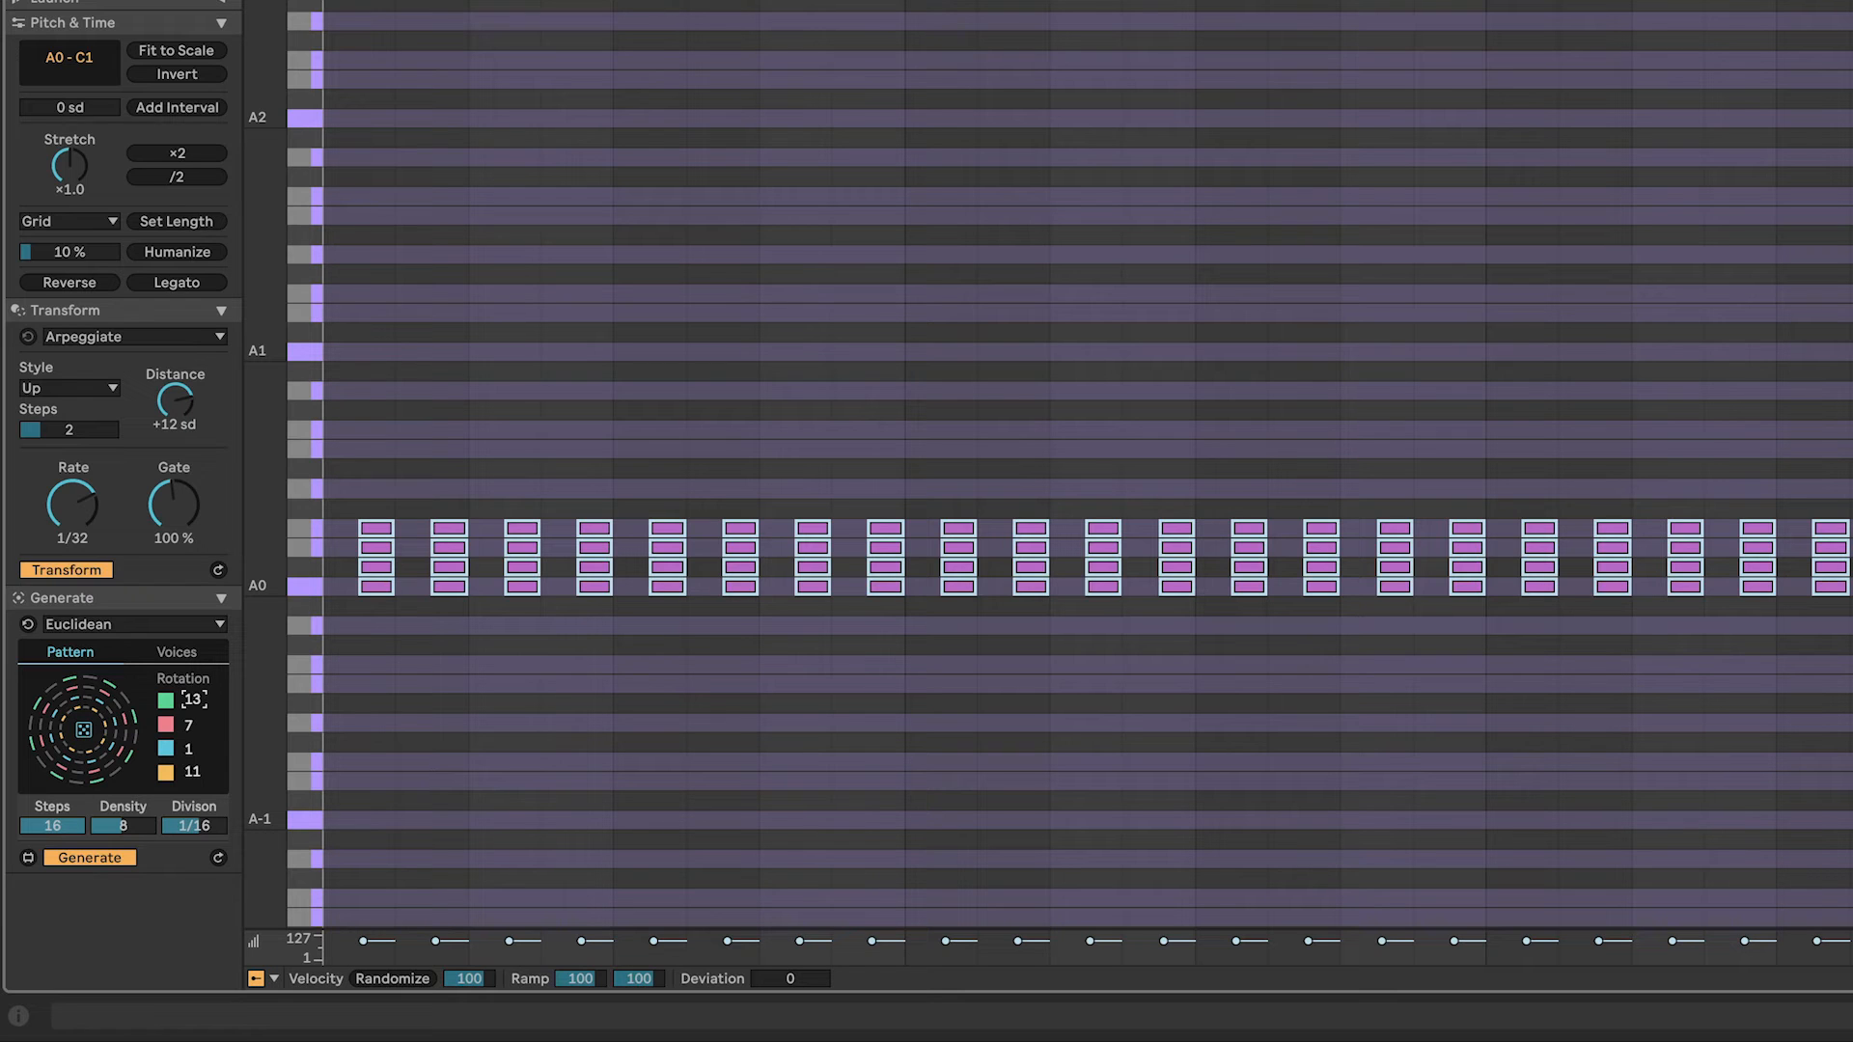
Set the green Euclidean voice's rotation to 6 and switch the pink voice off and back on
{"action": "key", "text": "Down"}
{"action": "key", "text": "Down"}
{"action": "key", "text": "Down"}
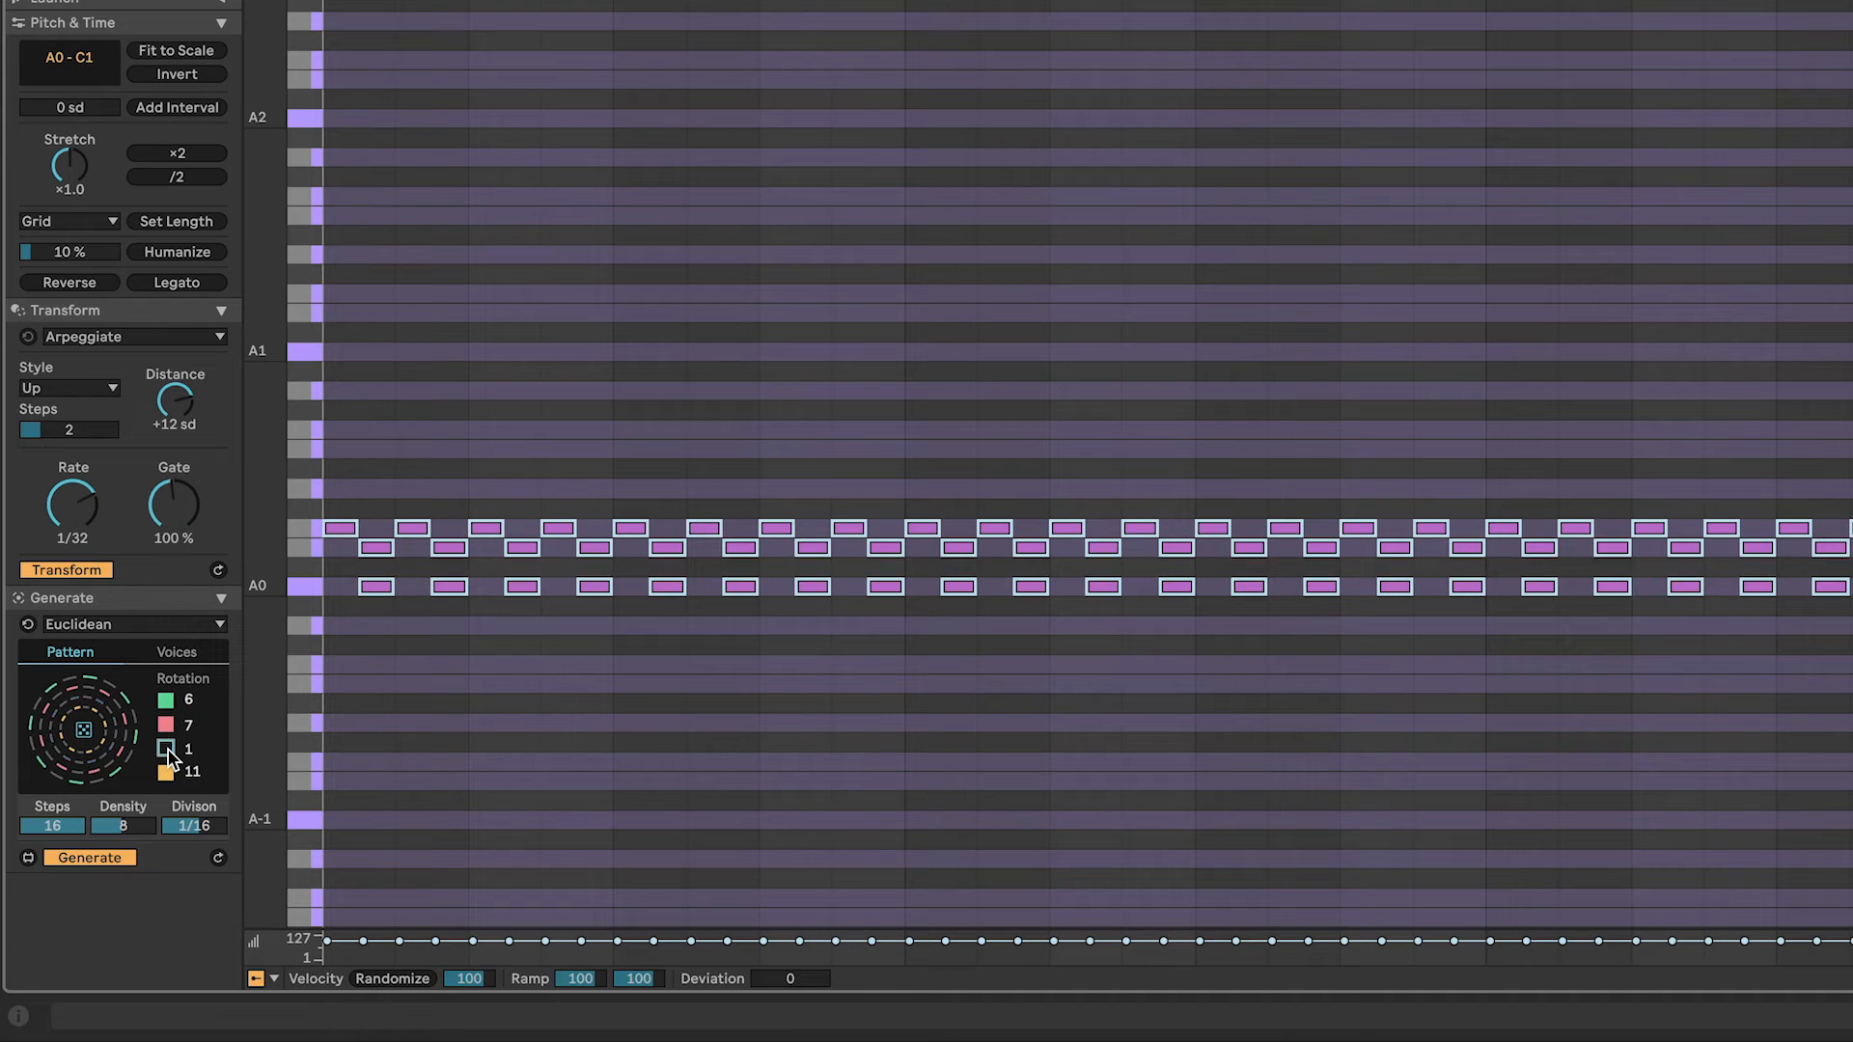
{"action": "left_click", "coordinate": [166, 724]}
{"action": "left_click", "coordinate": [166, 724]}
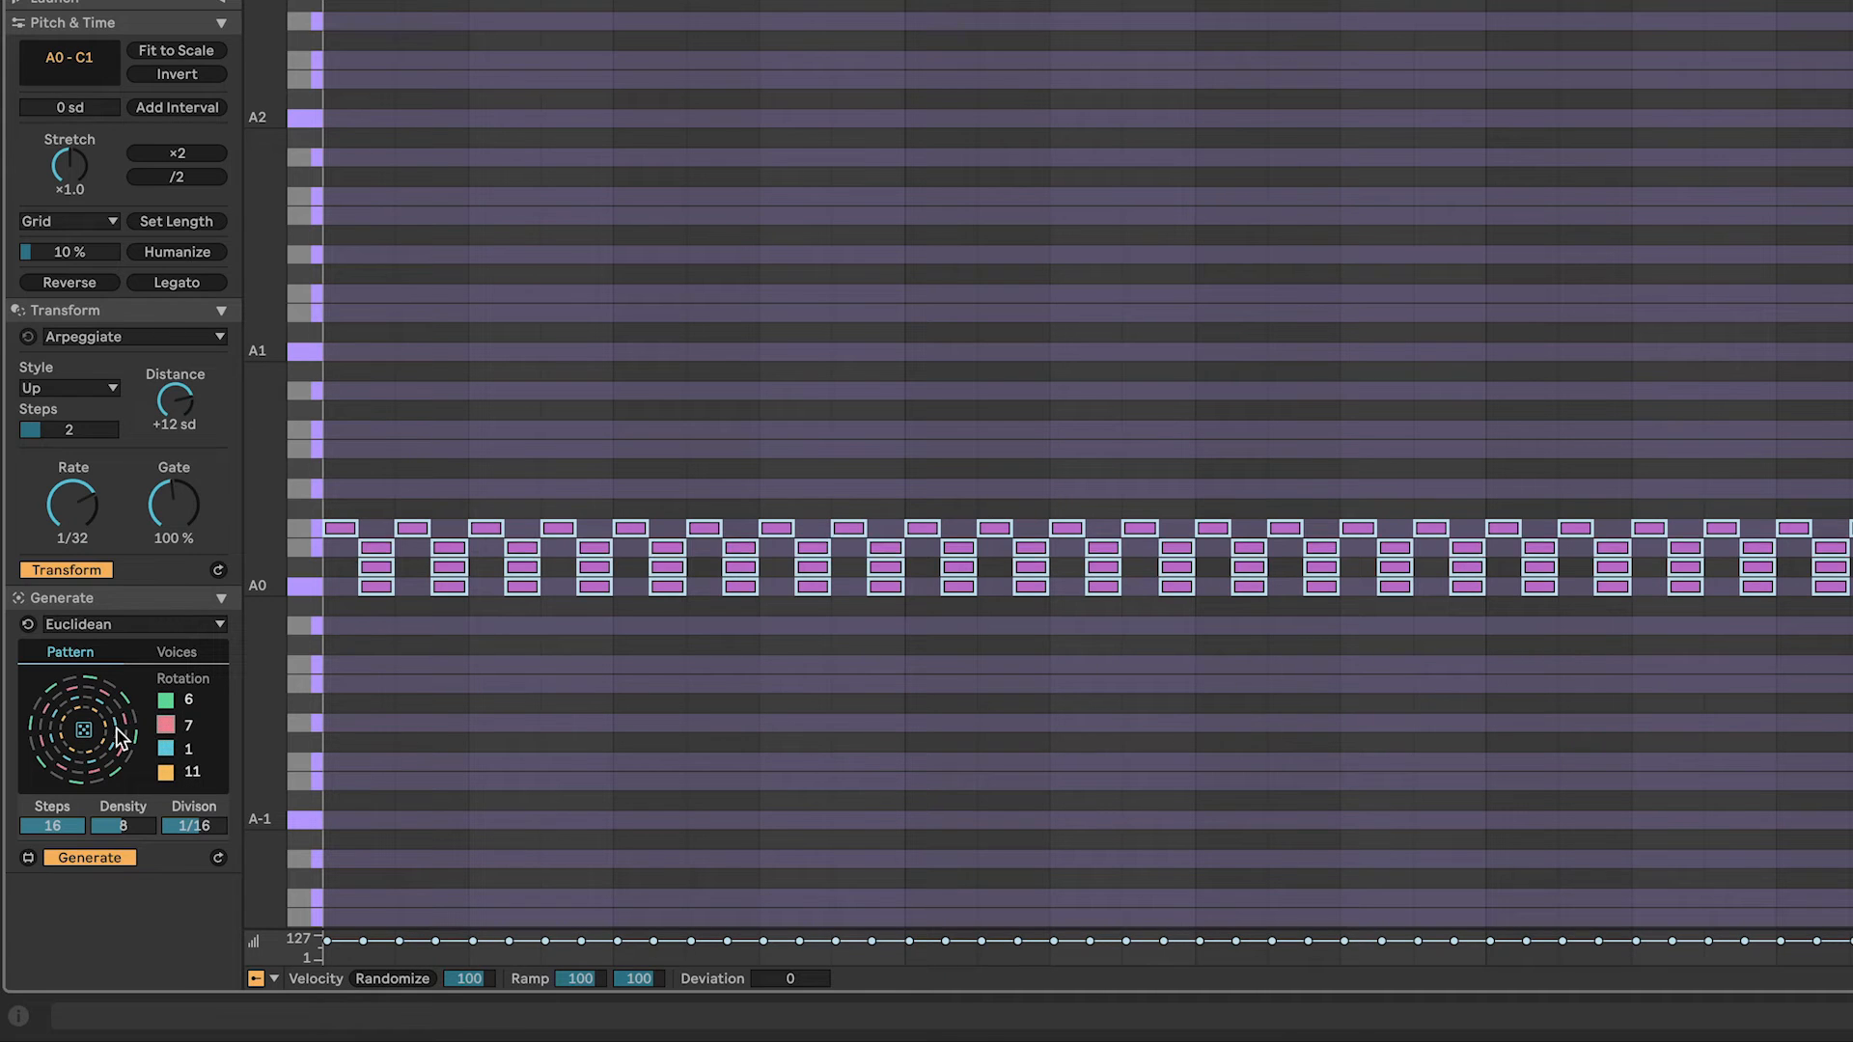
Set the Euclidean voice pitches to A1 for green, E1 for pink and G1 for blue
{"action": "left_click", "coordinate": [177, 652]}
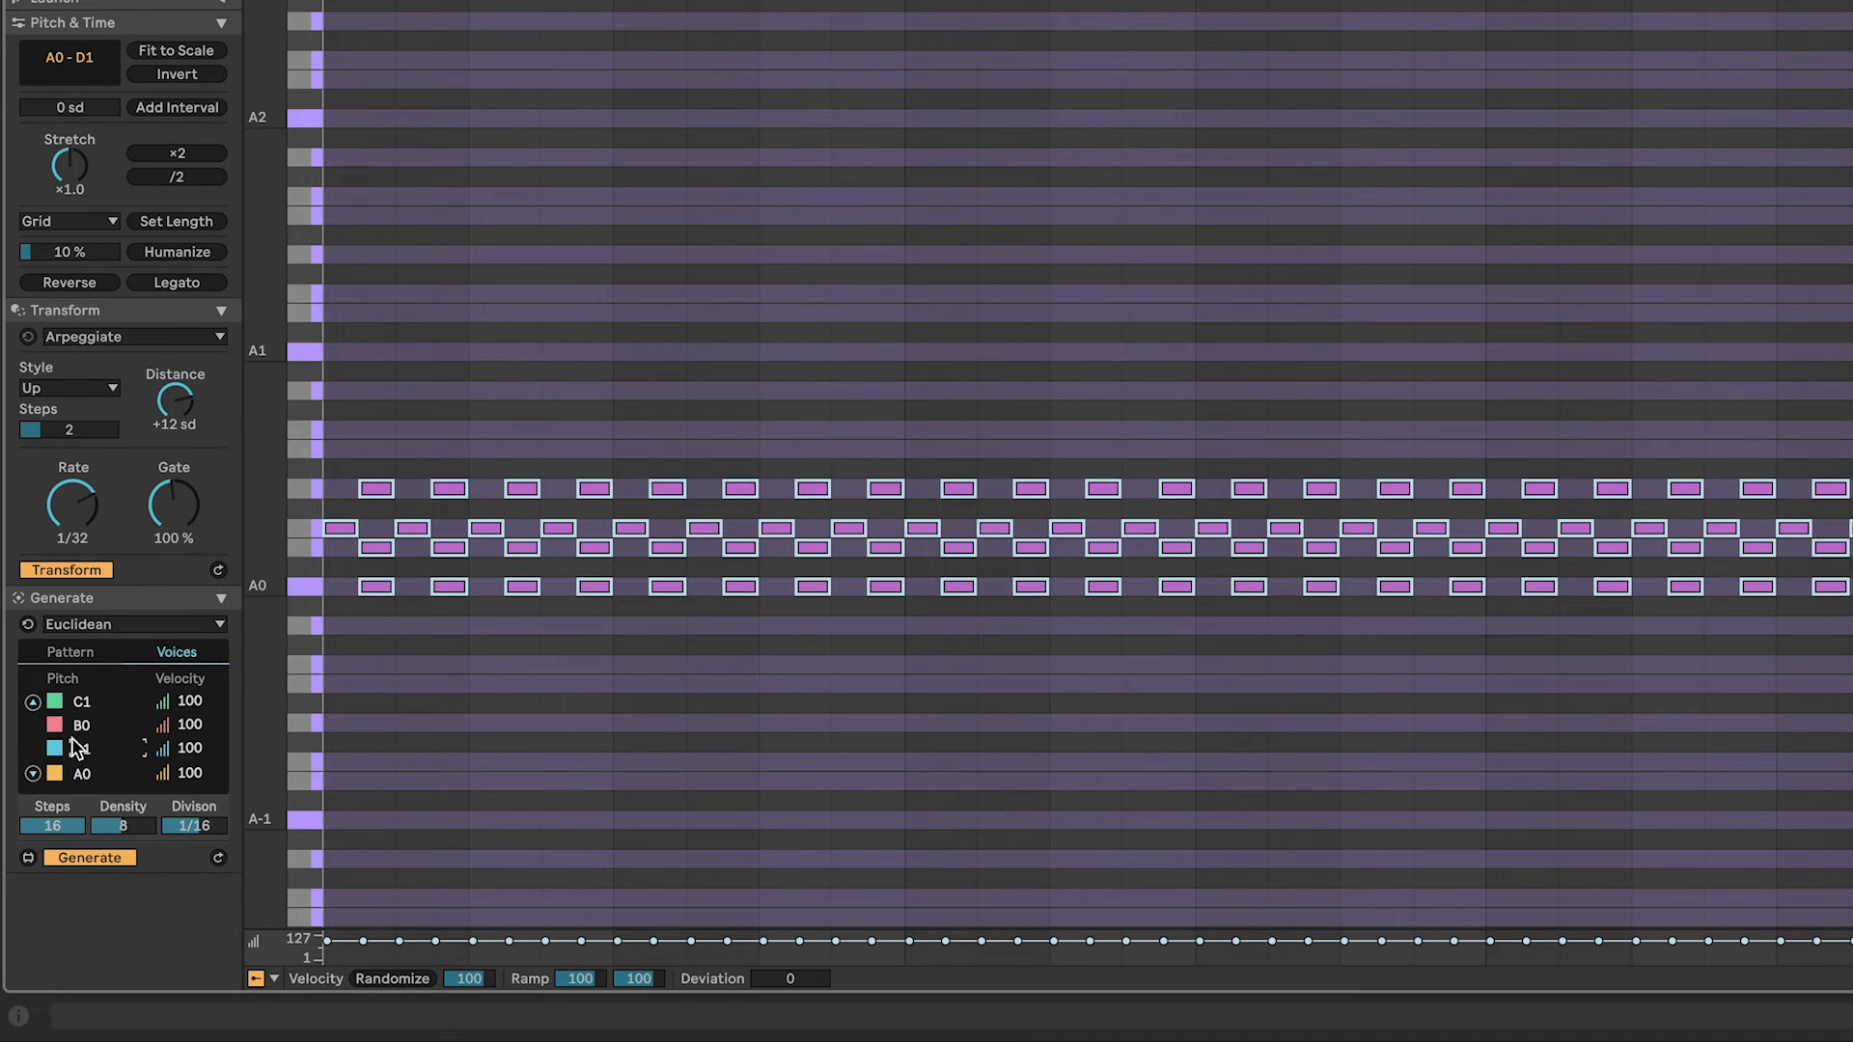
{"action": "left_click_drag", "start_coordinate": [83, 724], "coordinate": [81, 668]}
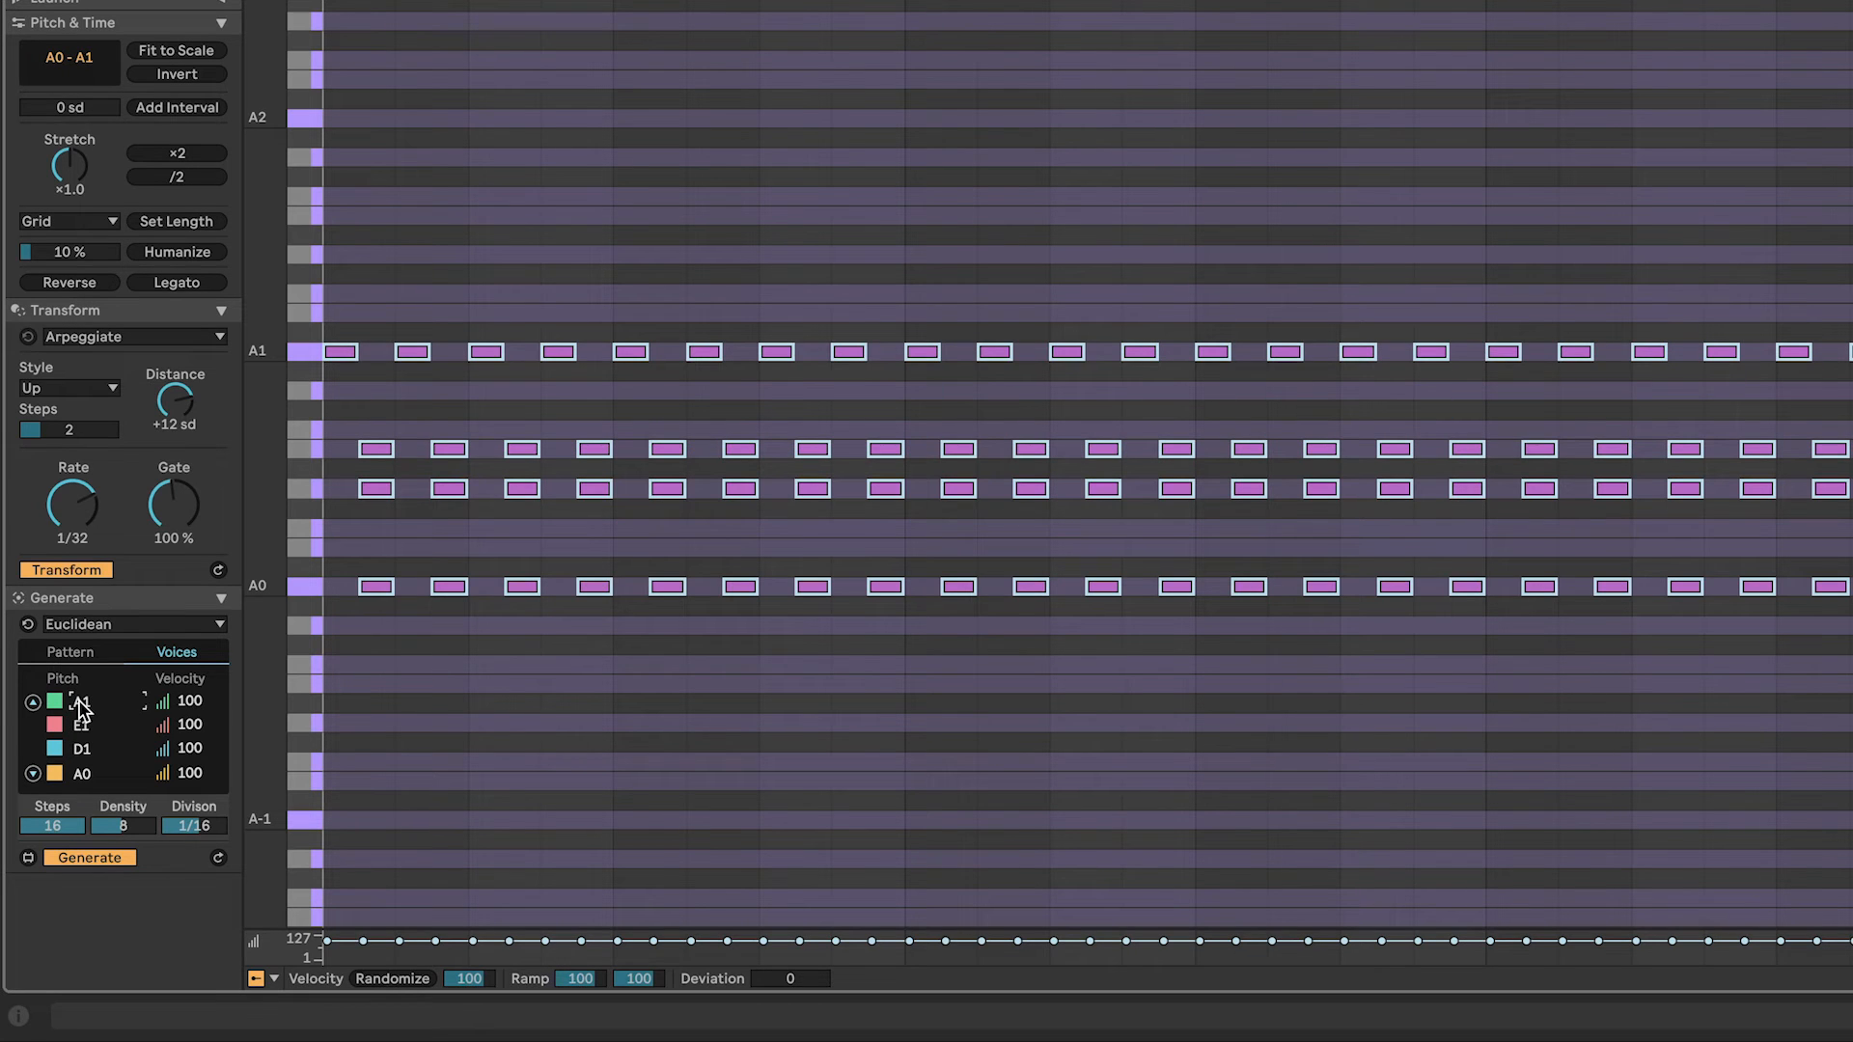
{"action": "left_click_drag", "start_coordinate": [81, 749], "coordinate": [81, 730]}
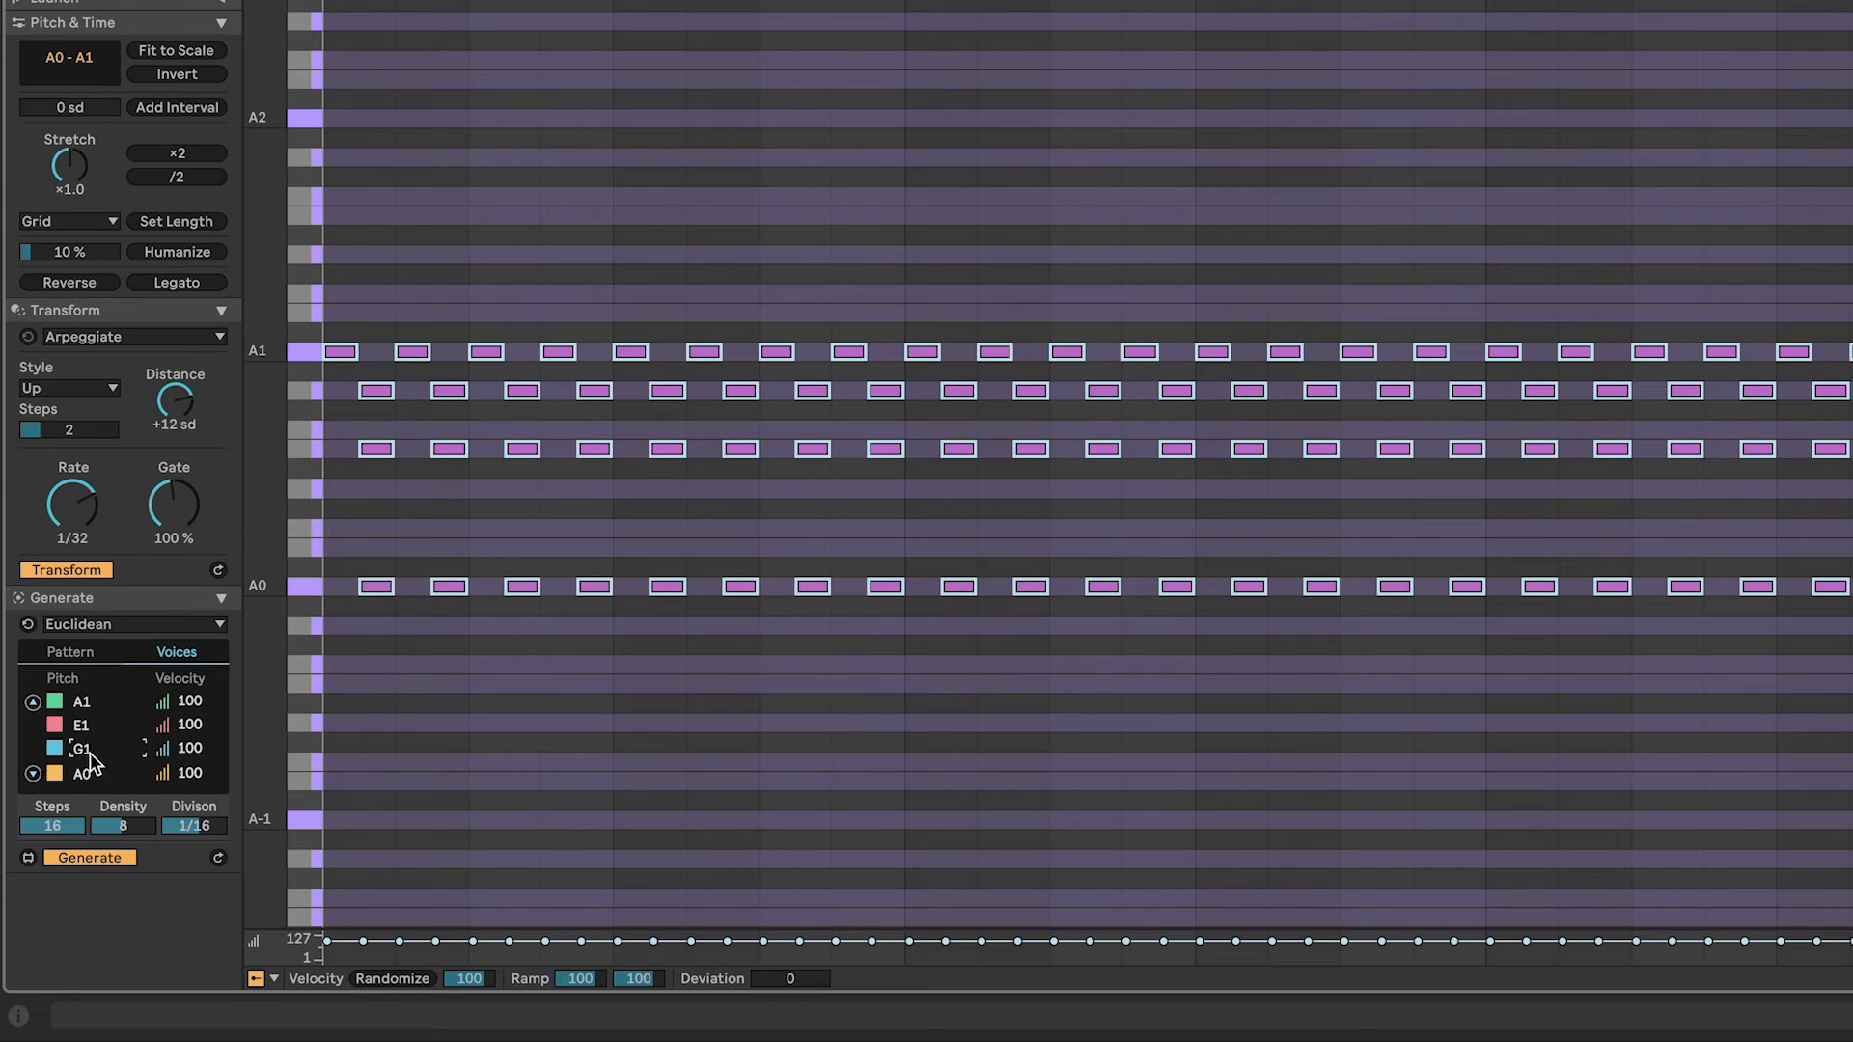
Set the voice velocities to 119, 90, 123 and 111, with 14 steps and a density of 4 for the pattern
{"action": "mouse_move", "coordinate": [192, 711]}
{"action": "left_mouse_down"}
{"action": "mouse_move", "coordinate": [192, 693]}
{"action": "mouse_move", "coordinate": [192, 726]}
{"action": "left_mouse_up"}
{"action": "left_click_drag", "start_coordinate": [192, 772], "coordinate": [197, 729]}
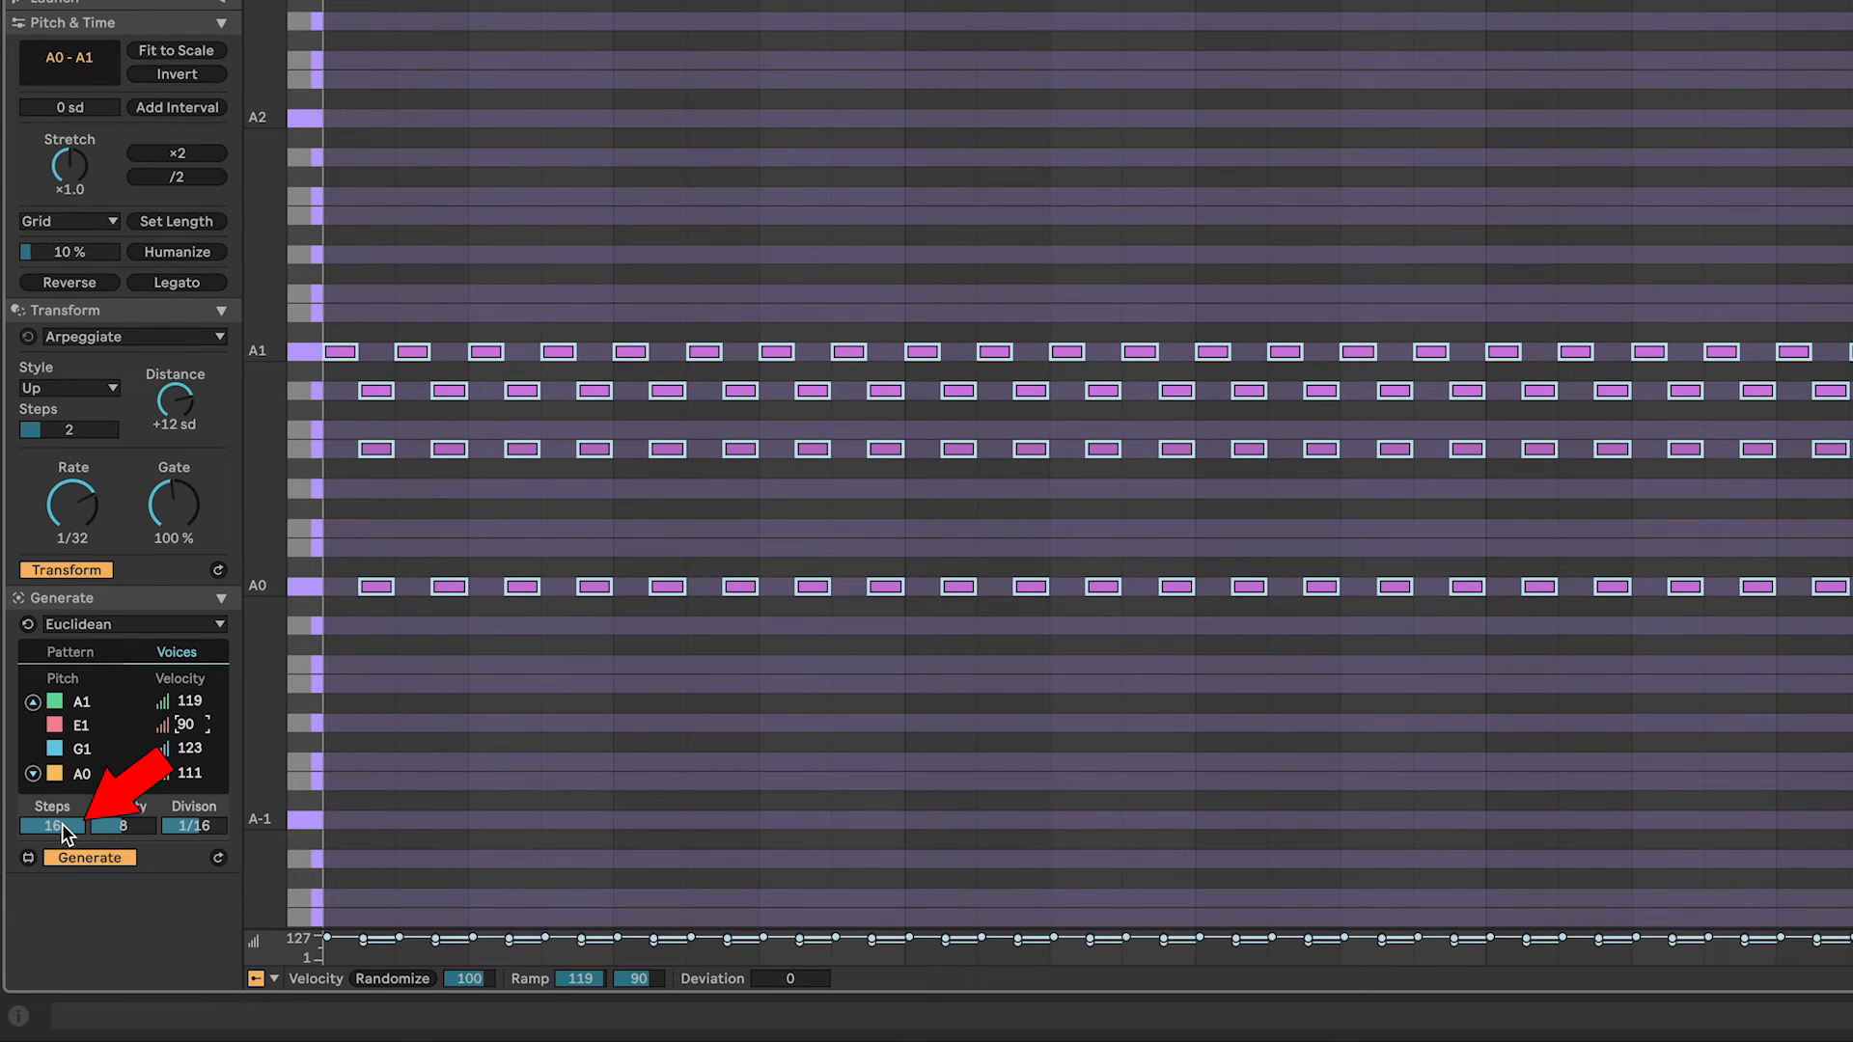
{"action": "mouse_move", "coordinate": [62, 824]}
{"action": "left_mouse_down"}
{"action": "mouse_move", "coordinate": [62, 861]}
{"action": "mouse_move", "coordinate": [62, 825]}
{"action": "mouse_move", "coordinate": [131, 834]}
{"action": "left_mouse_up"}
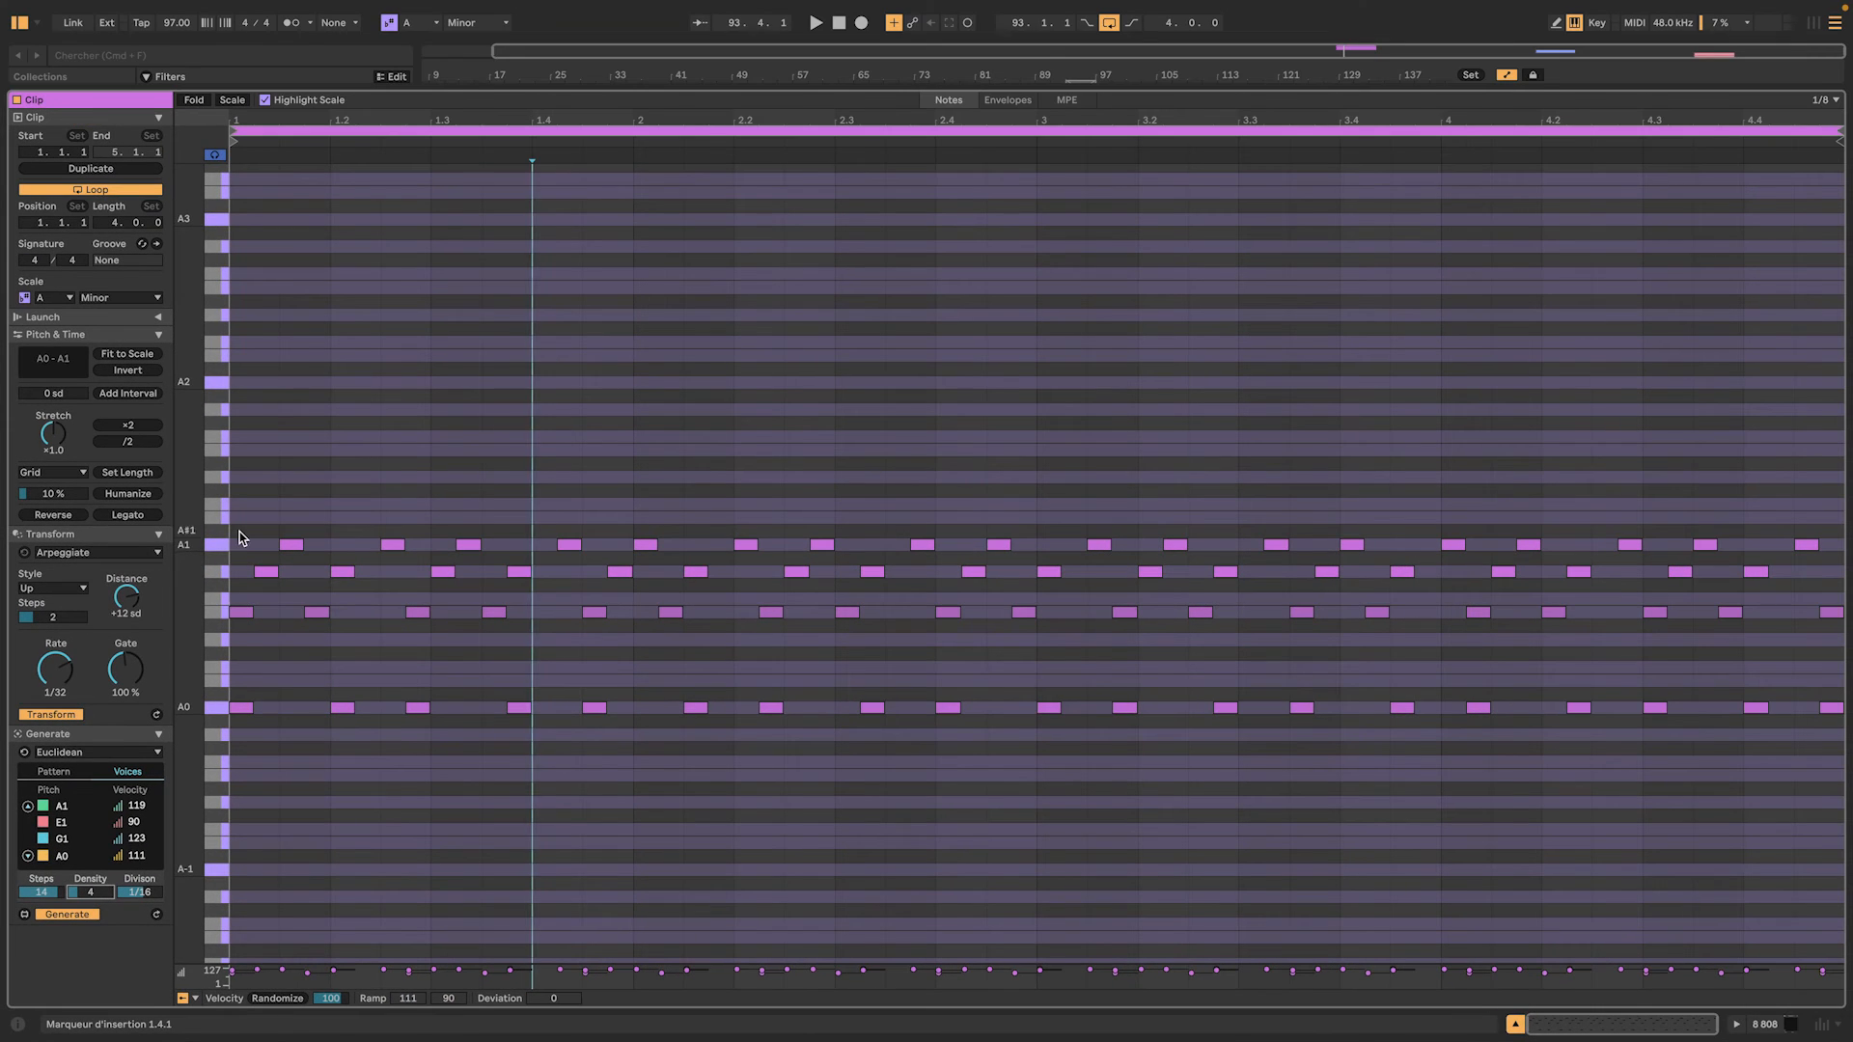
Group the stacked notes at the start of the clip as a Play One group
{"action": "left_click_drag", "start_coordinate": [239, 531], "coordinate": [240, 749]}
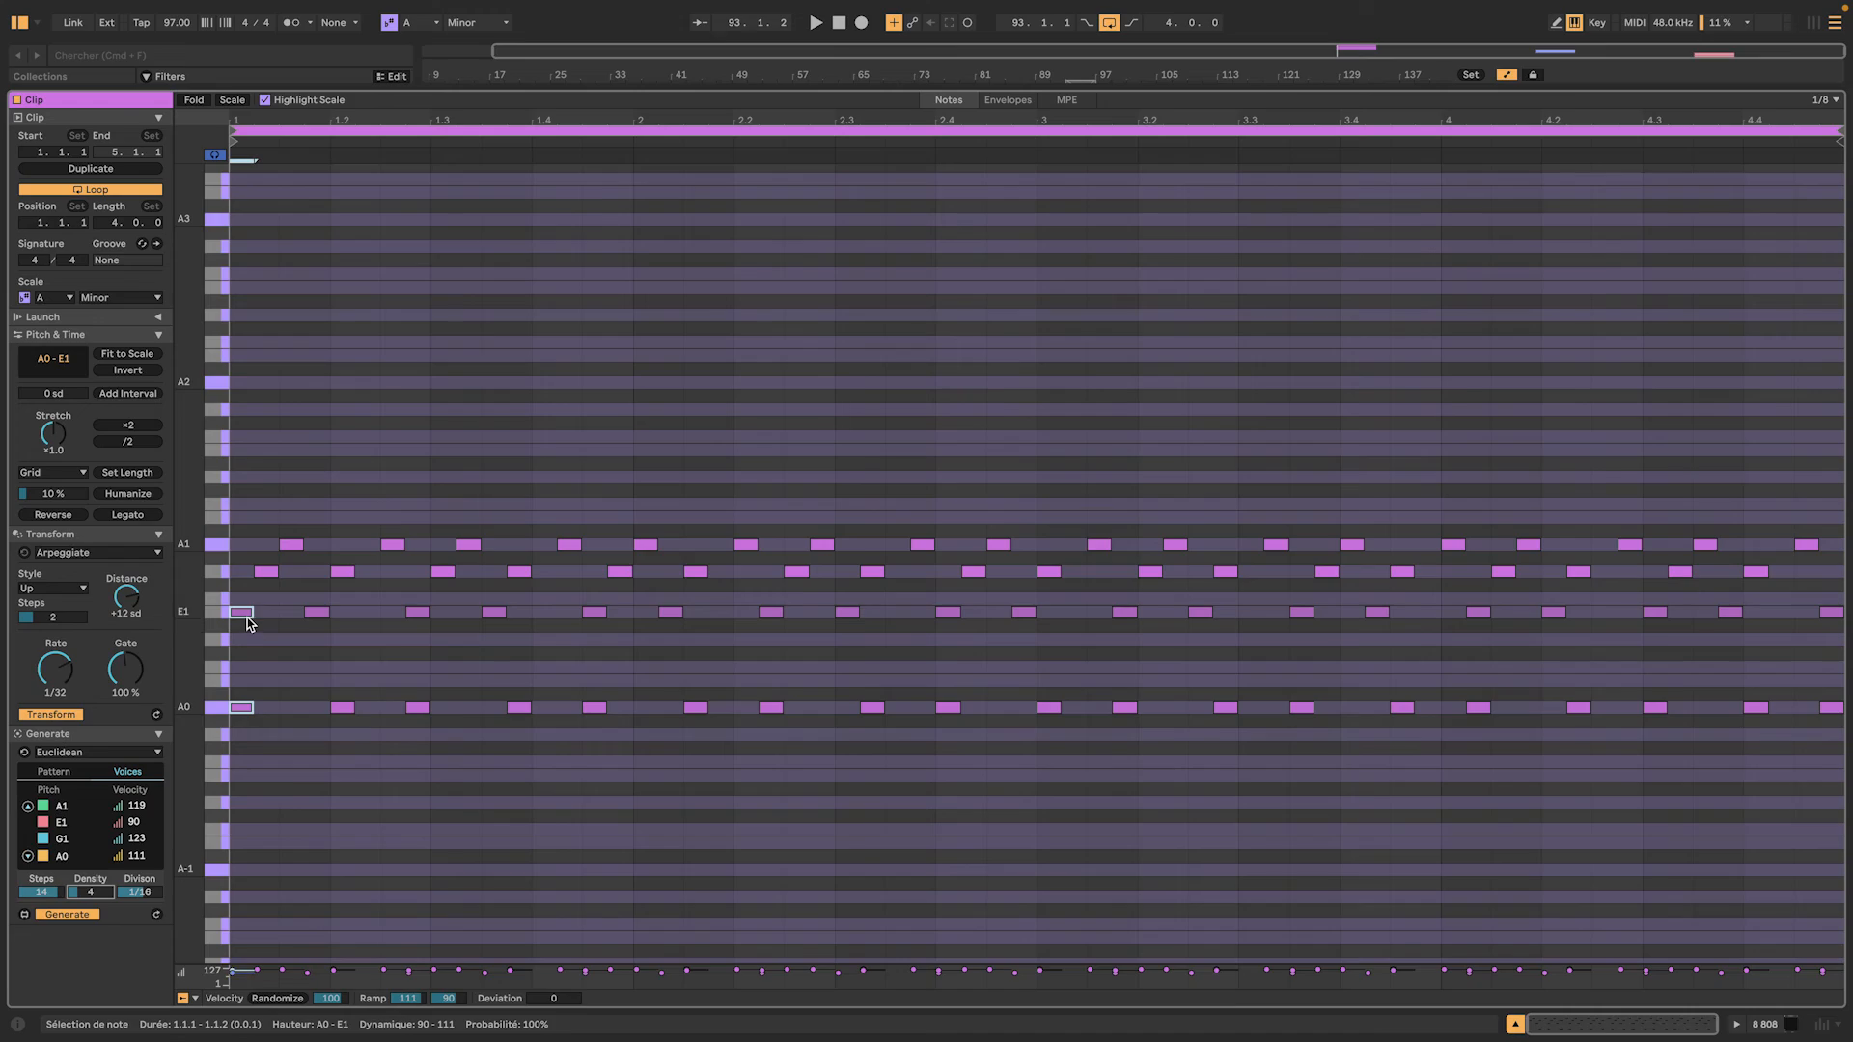
{"action": "right_click", "coordinate": [245, 614]}
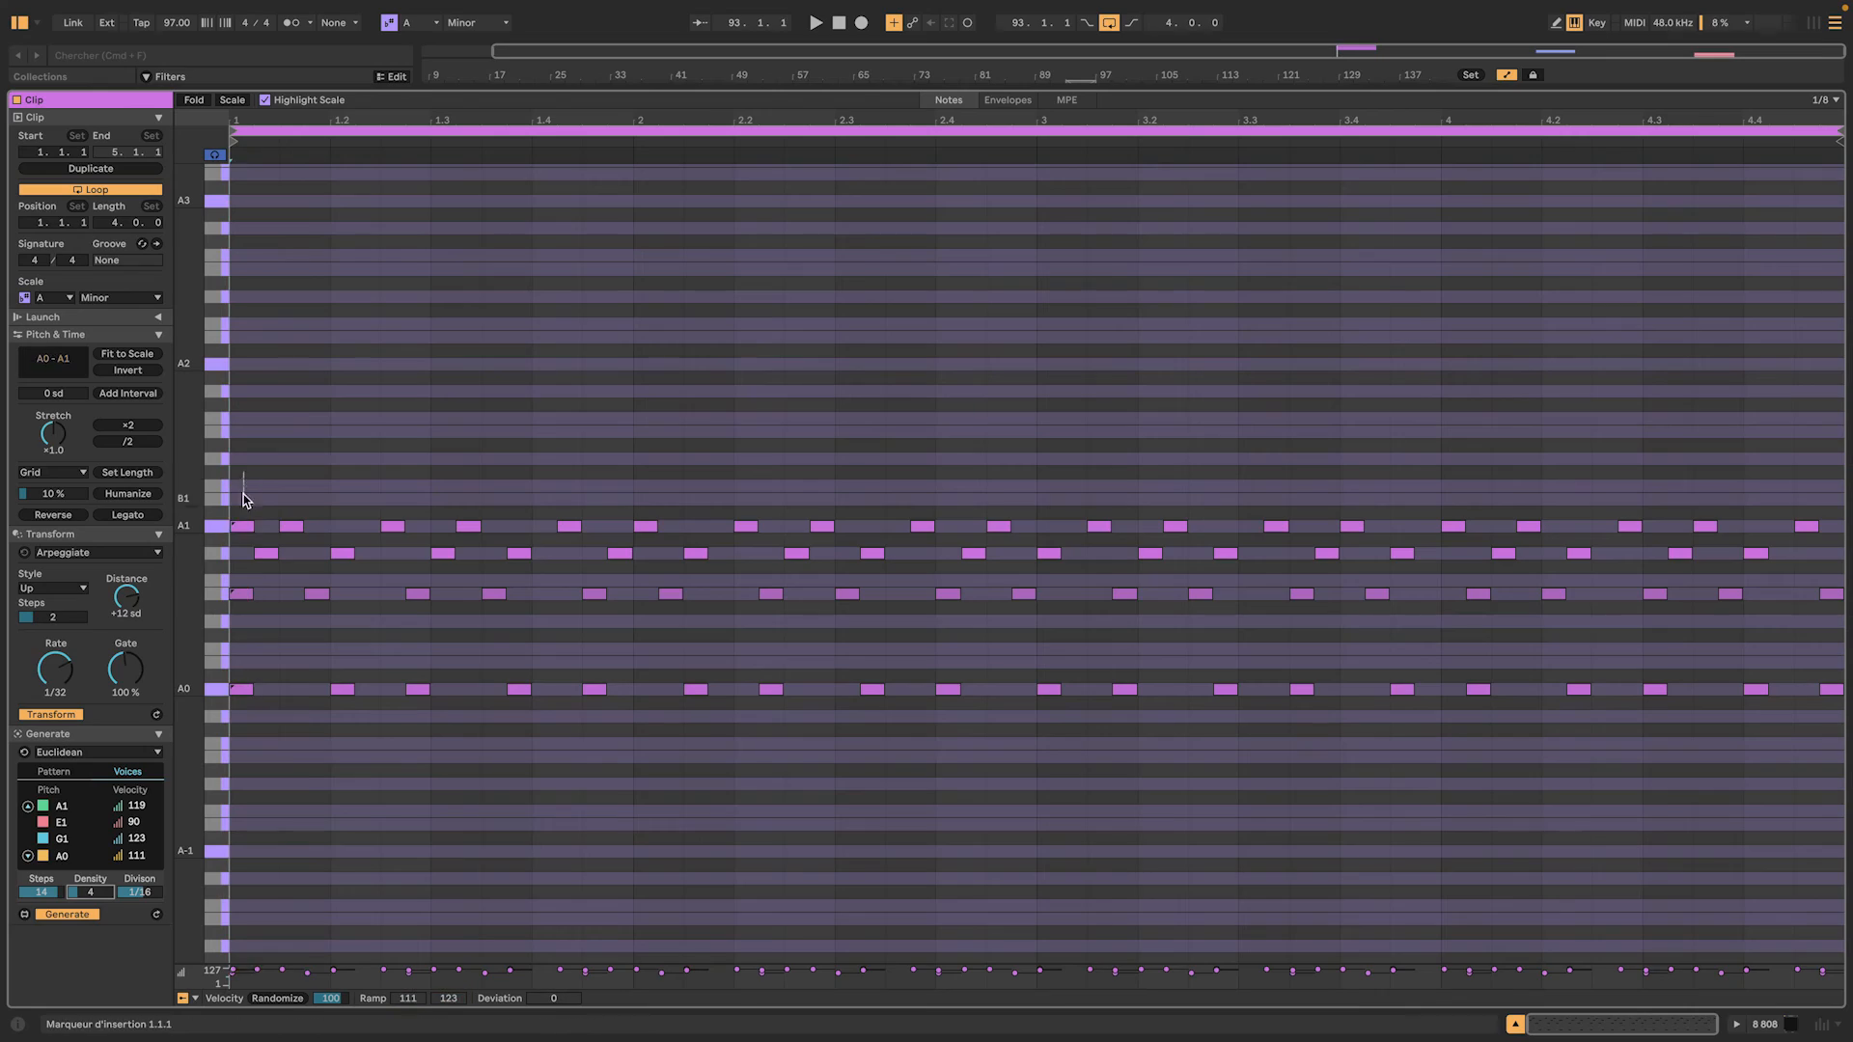
{"action": "left_click_drag", "start_coordinate": [244, 500], "coordinate": [246, 692]}
{"action": "right_click", "coordinate": [246, 692]}
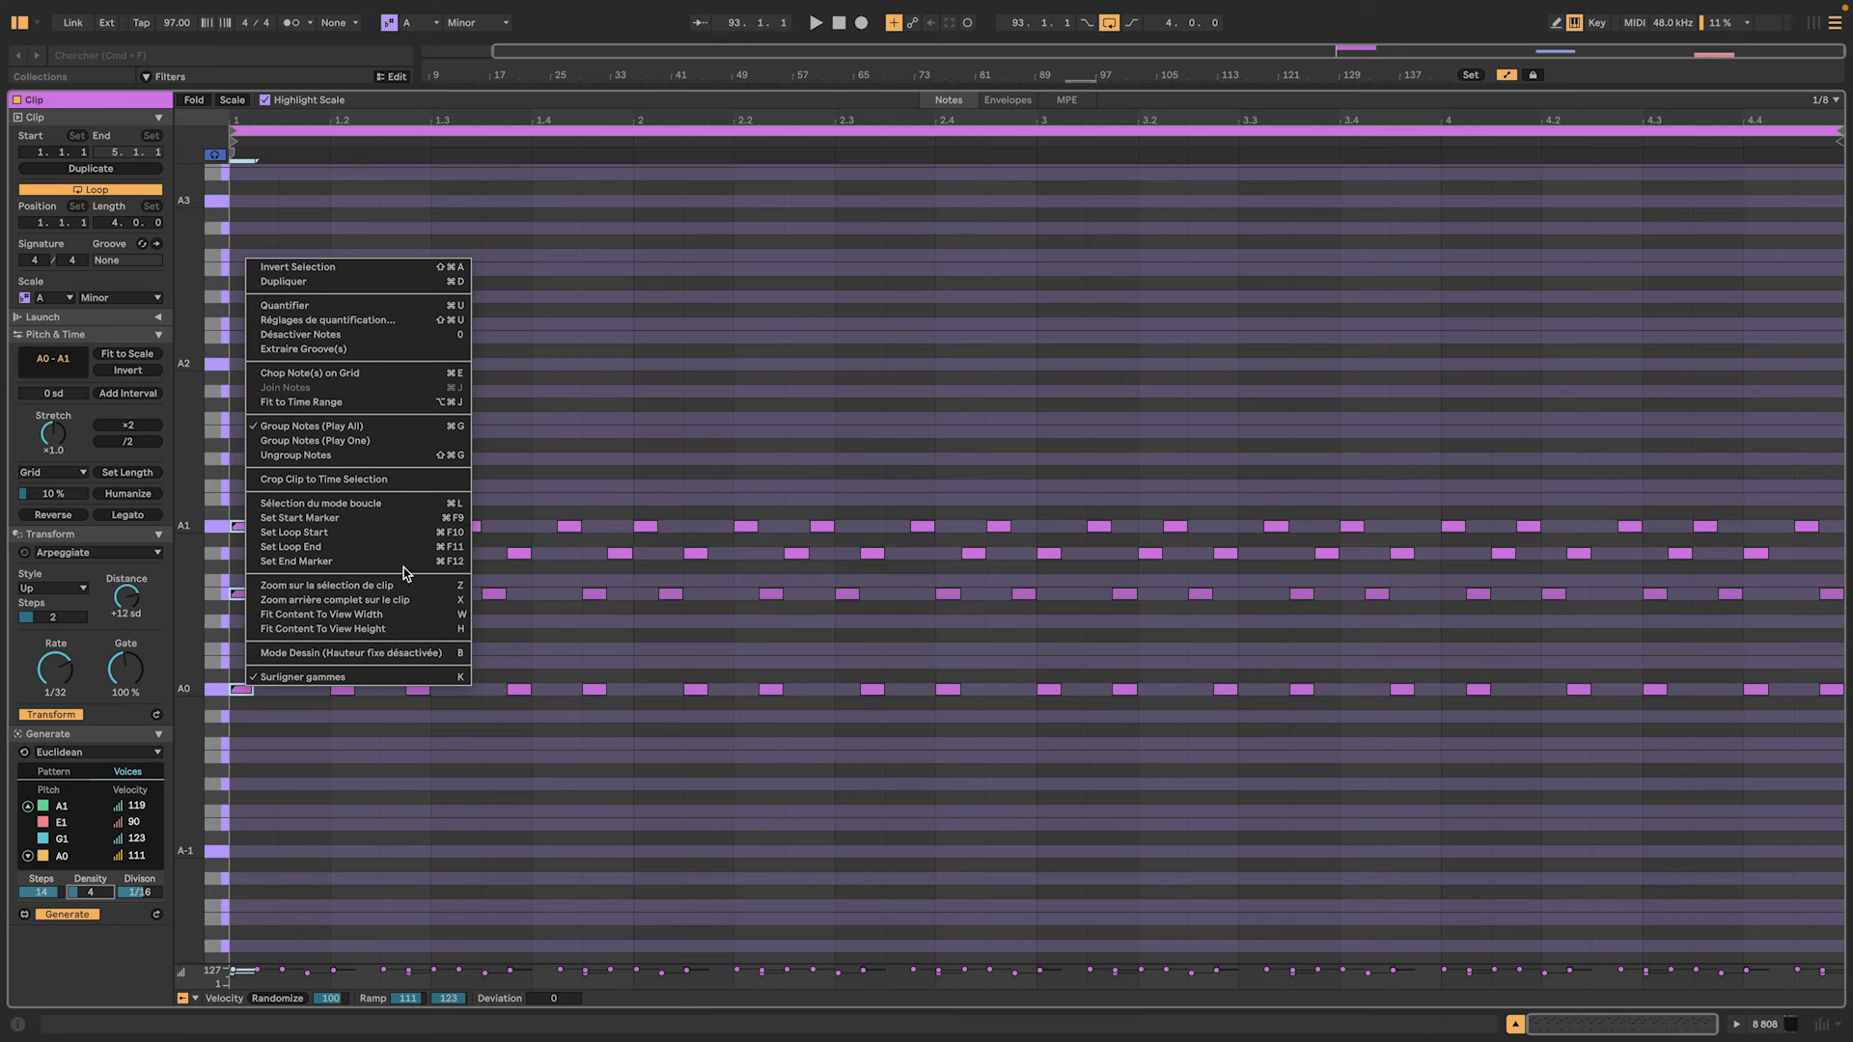
{"action": "left_click", "coordinate": [383, 443]}
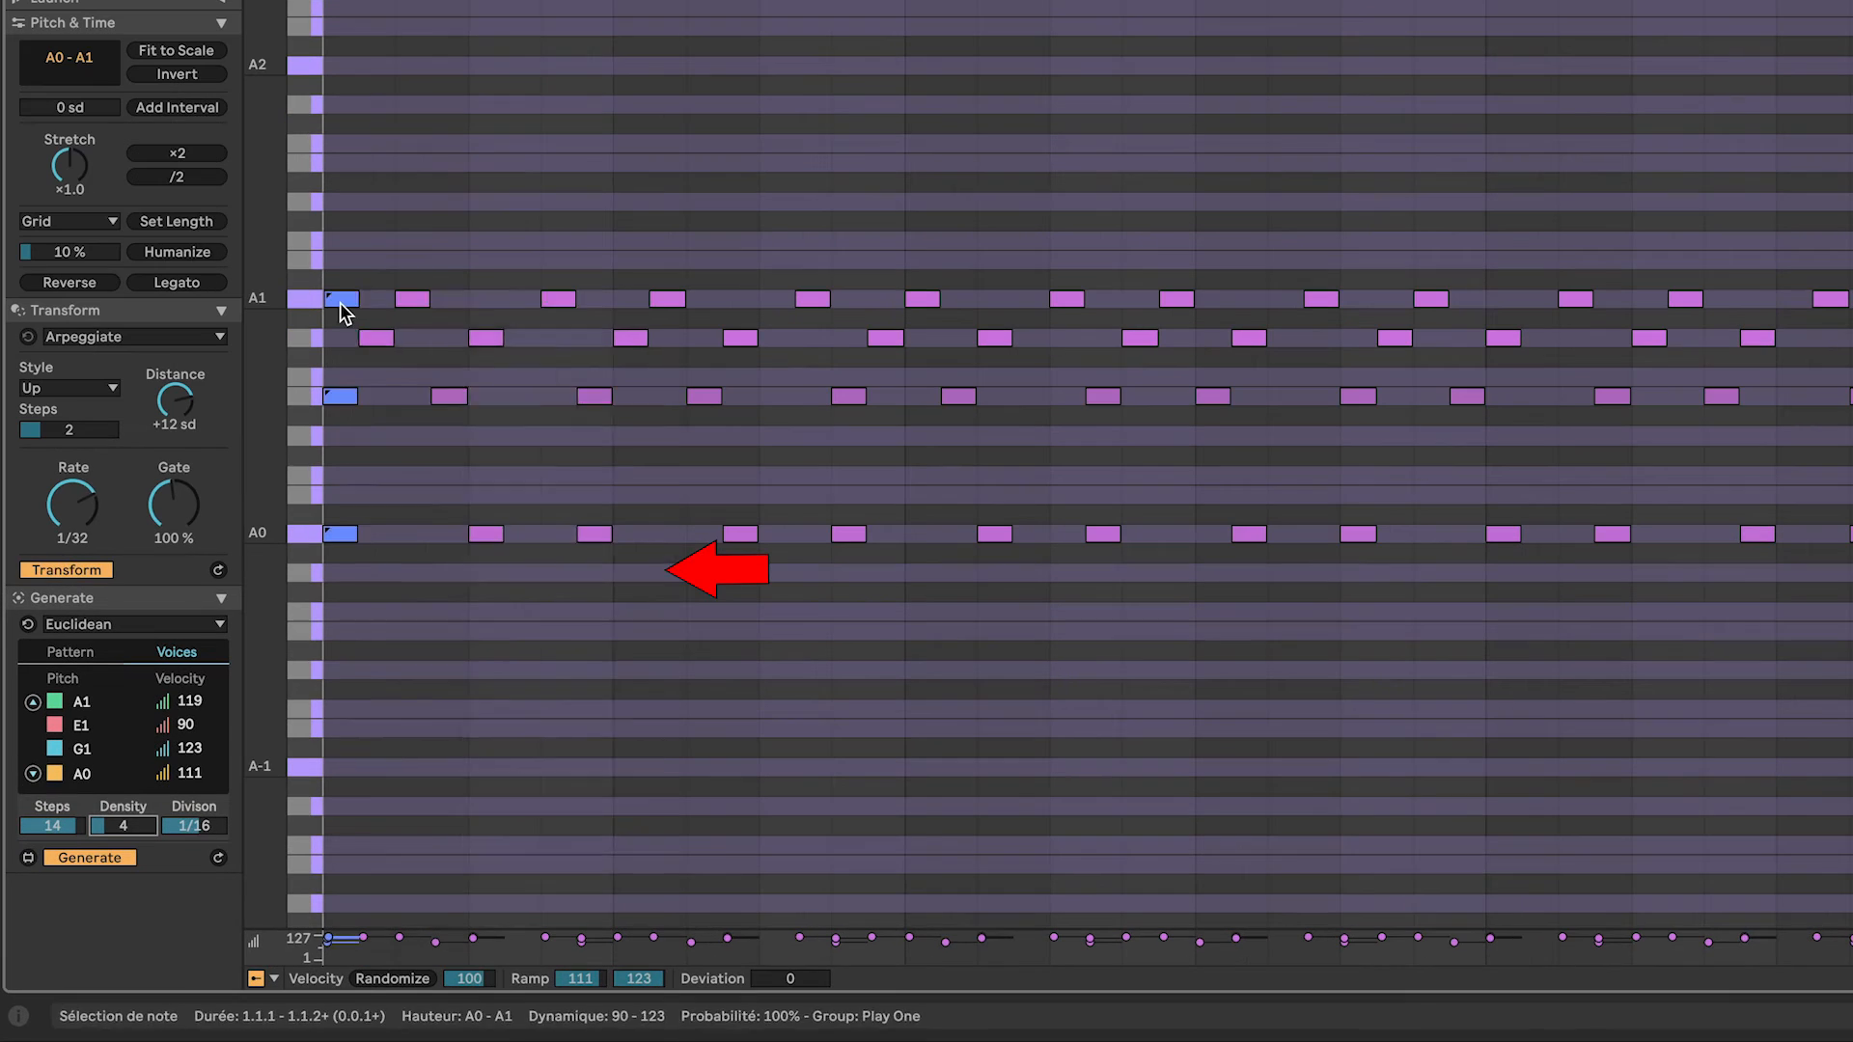
Group the simultaneous note pairs at 1.2, 1.2.4 and 1.3.4
{"action": "right_click", "coordinate": [240, 529]}
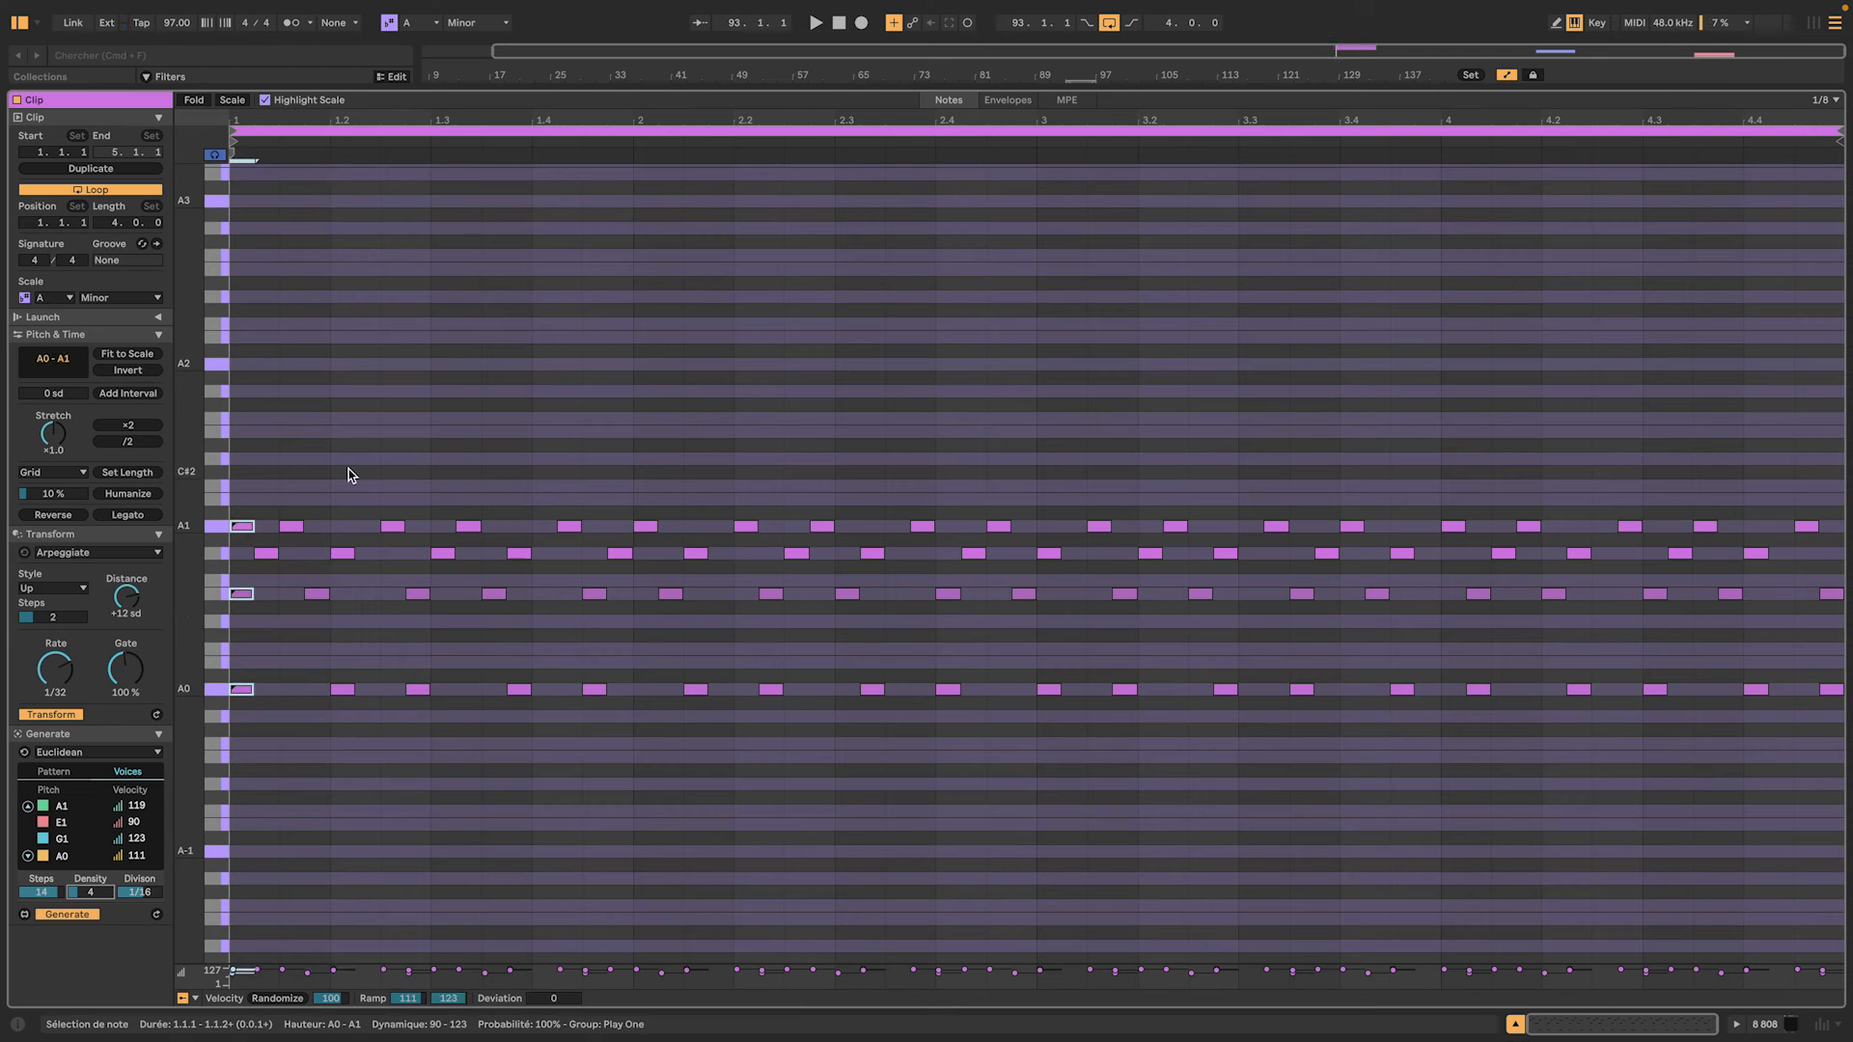
{"action": "left_click_drag", "start_coordinate": [349, 470], "coordinate": [347, 633]}
{"action": "left_click_drag", "start_coordinate": [350, 714], "coordinate": [350, 715]}
{"action": "key", "text": "super+g"}
{"action": "left_click_drag", "start_coordinate": [417, 556], "coordinate": [417, 627]}
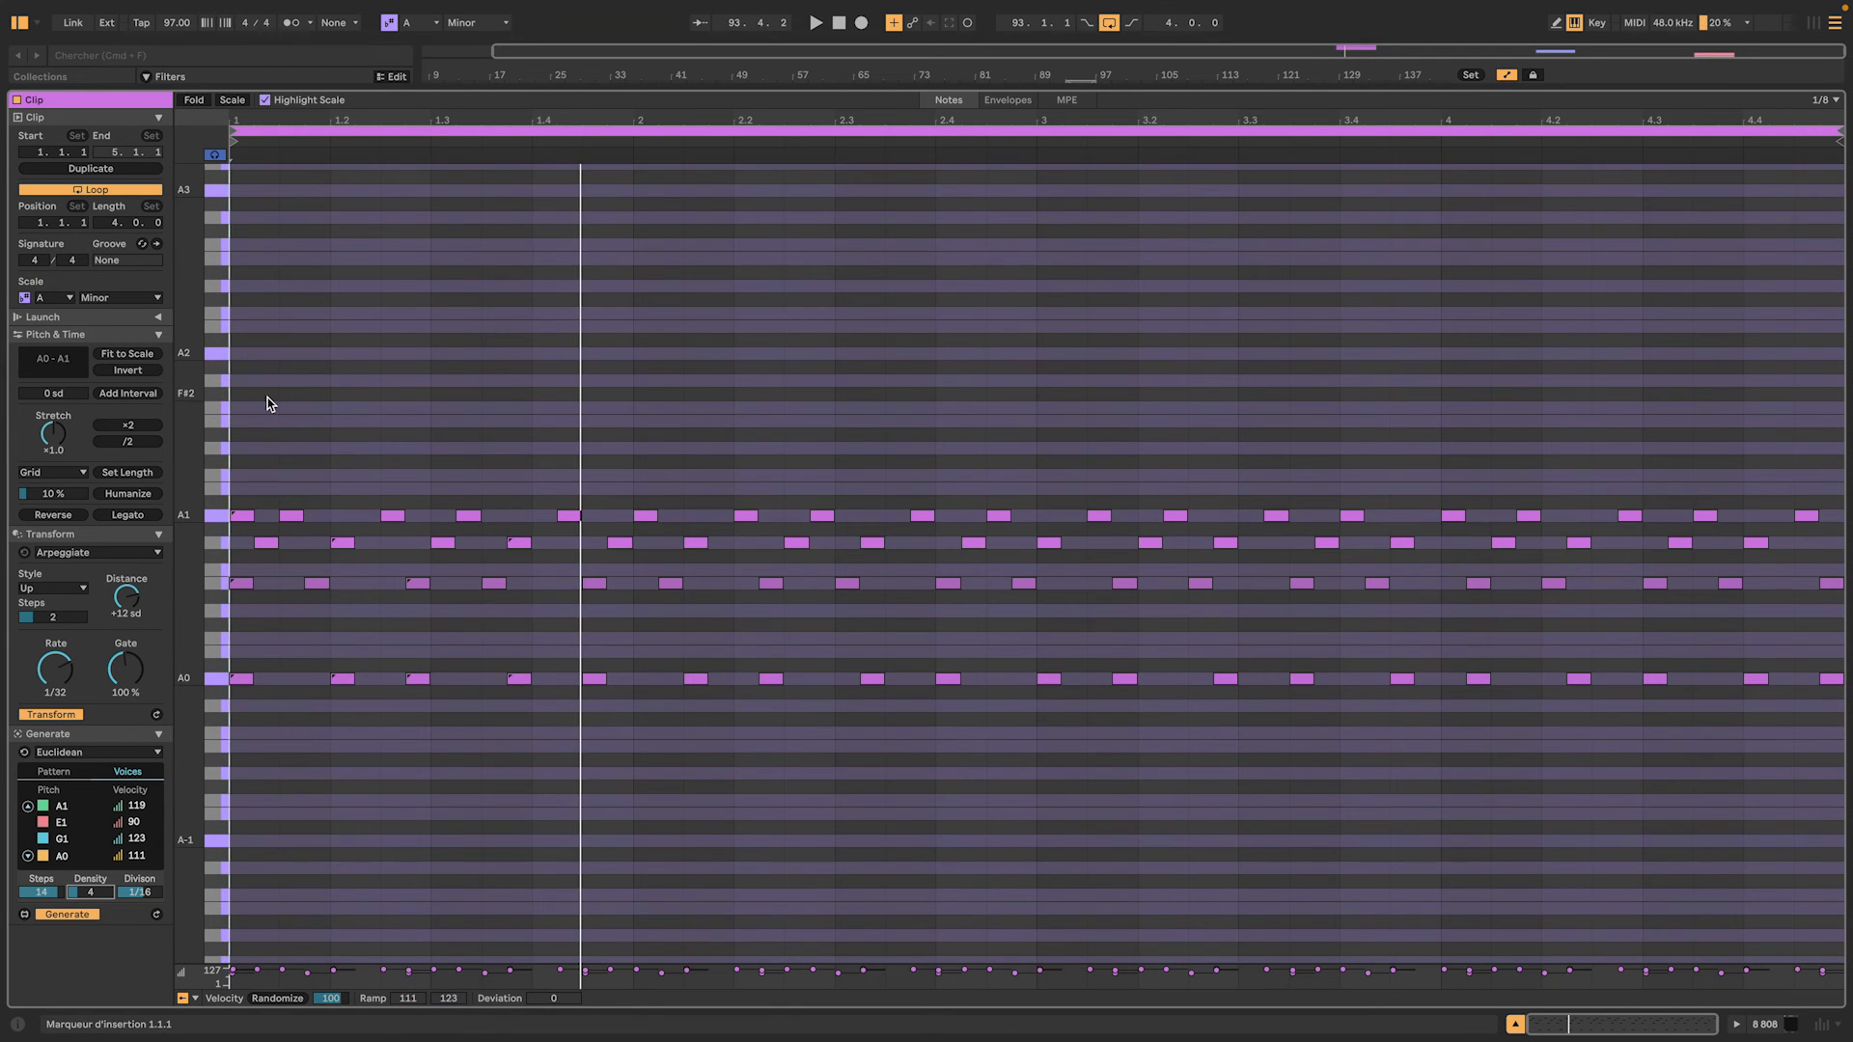
Transpose all notes in the clip up one octave and play the pattern back
{"action": "key", "text": "super+a"}
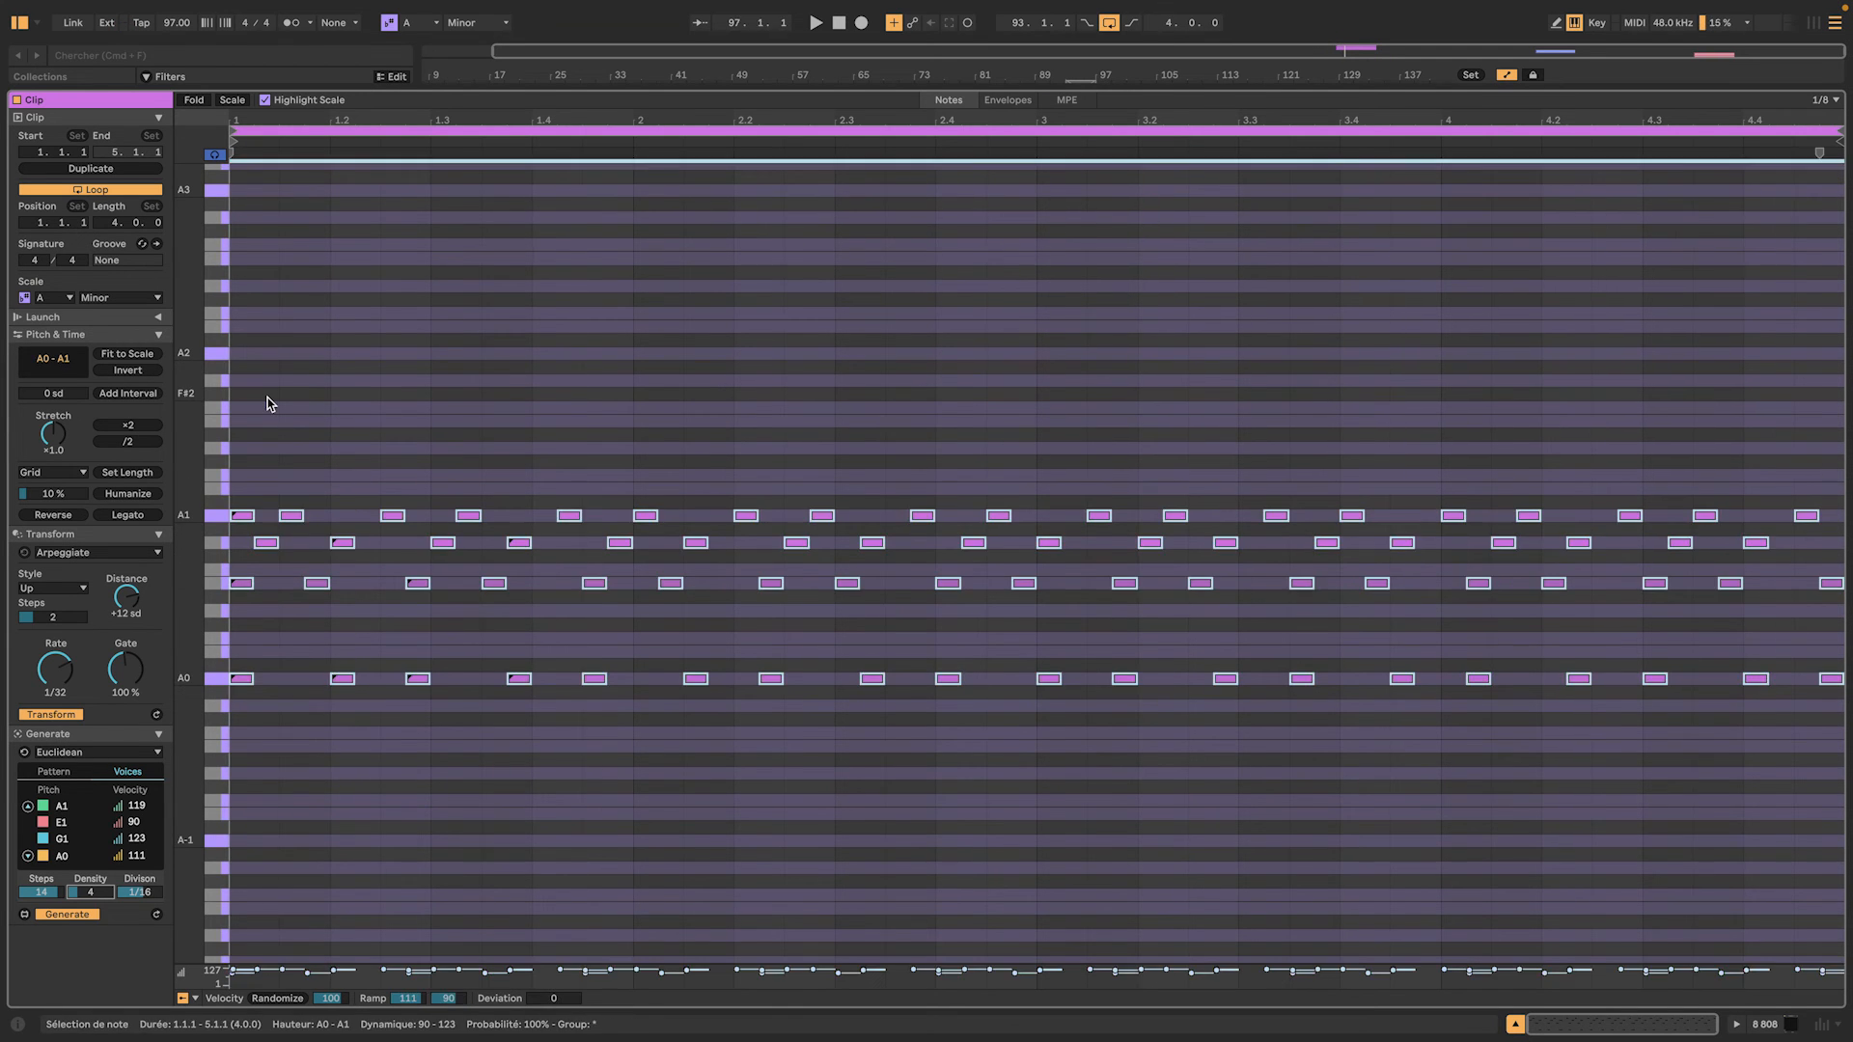
{"action": "key", "text": "shift+Up"}
{"action": "key", "text": "space"}
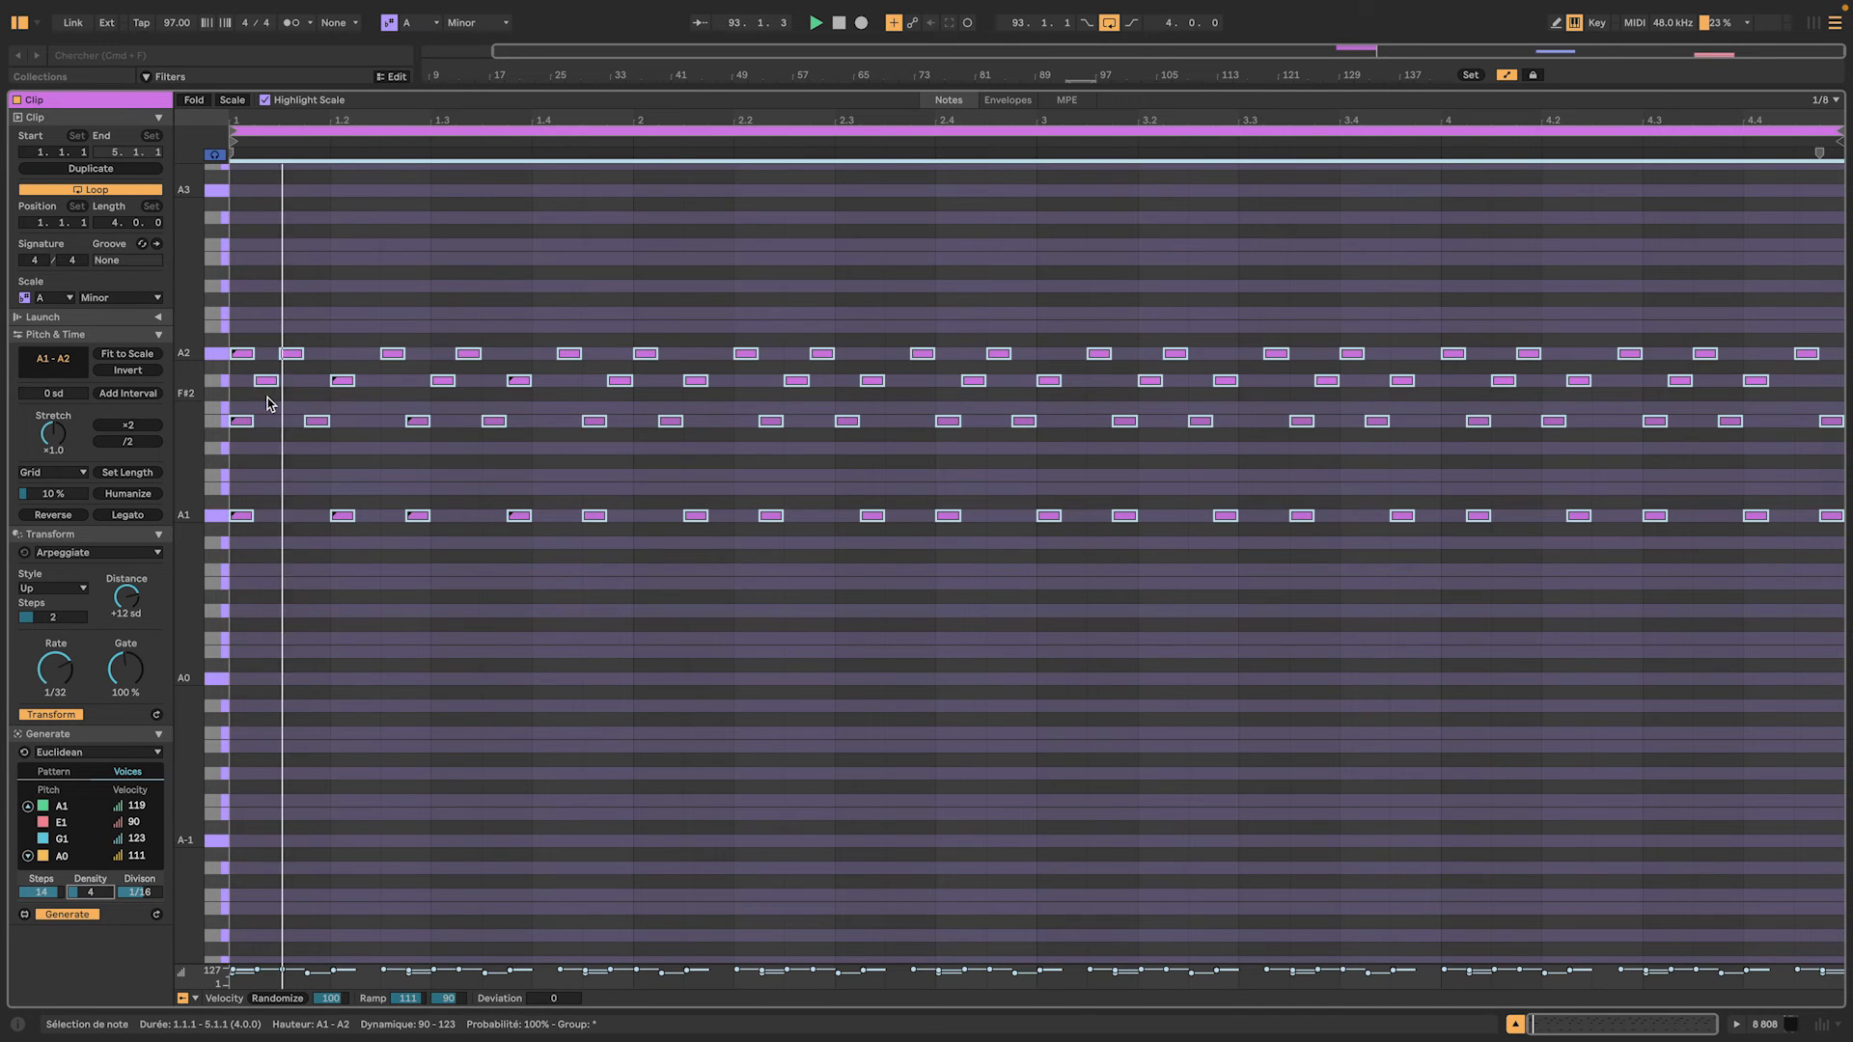
{"action": "left_click", "coordinate": [278, 497]}
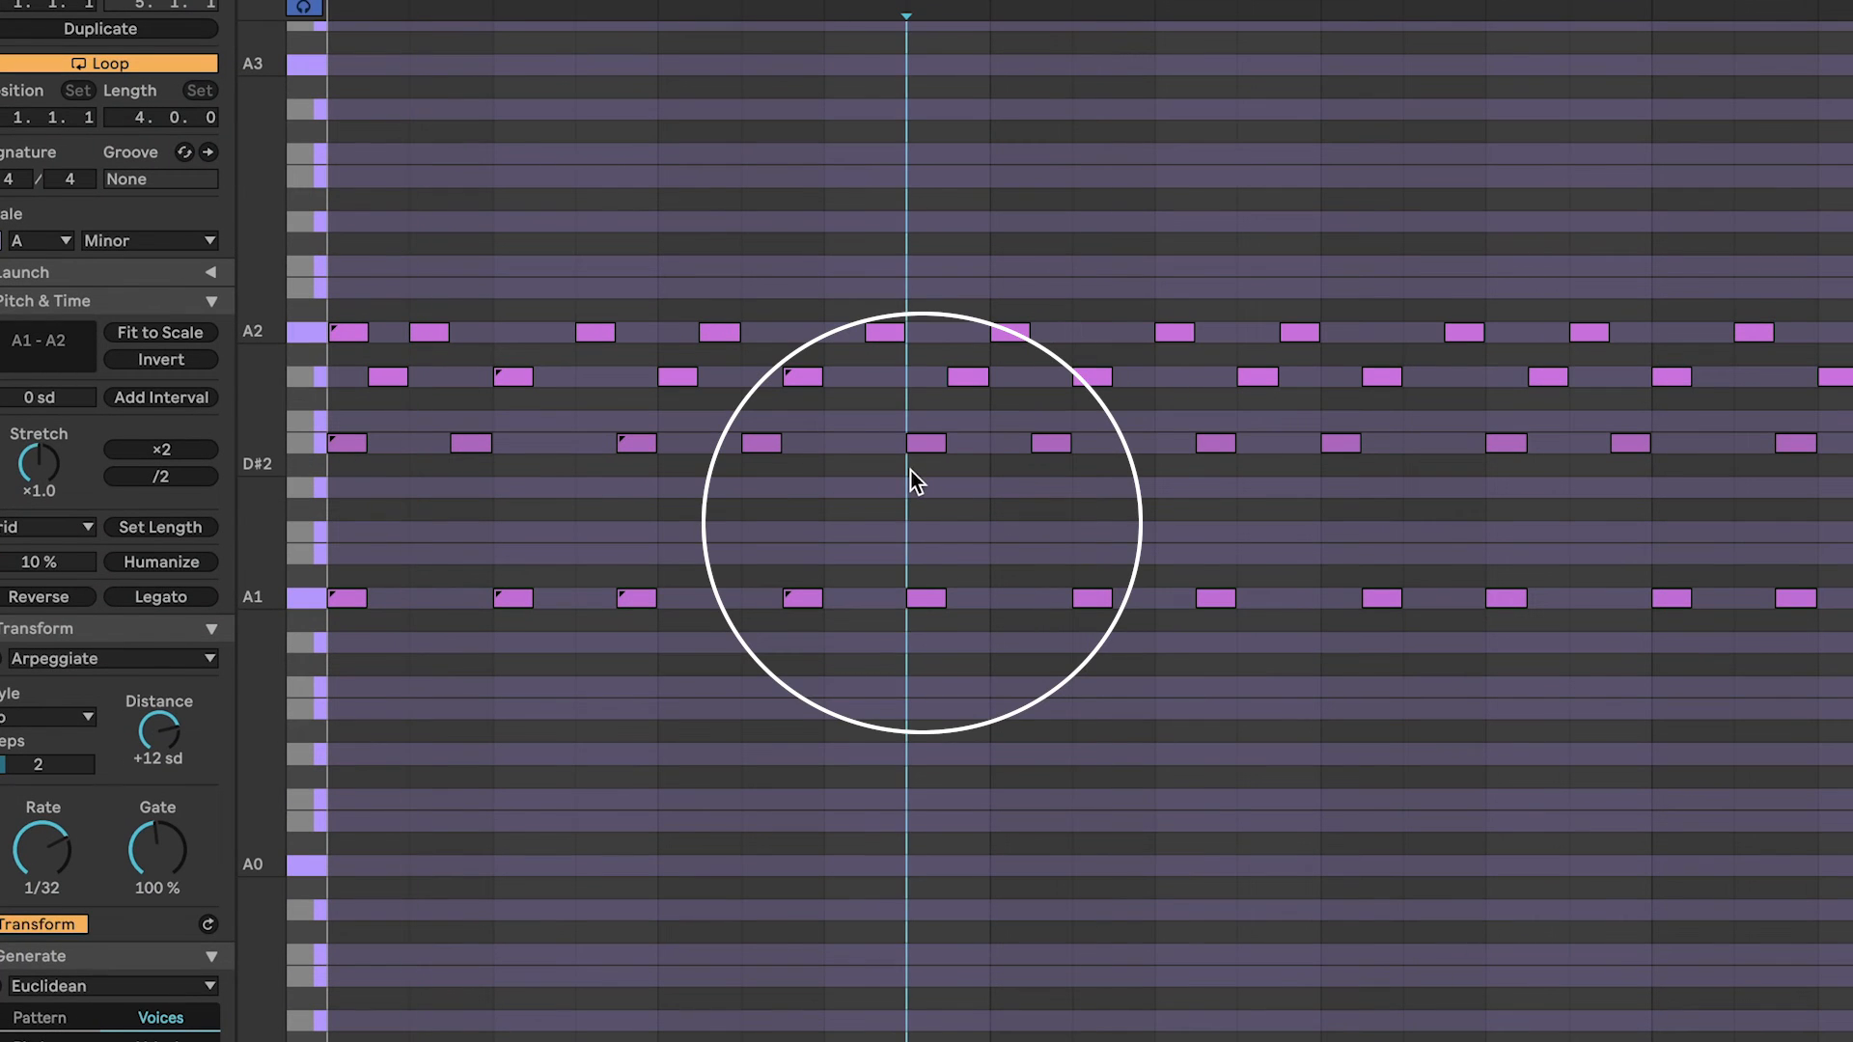
{"action": "key", "text": "space"}
Group the simultaneous E2 and A1 notes at 1.4.3
{"action": "left_click", "coordinate": [913, 442]}
{"action": "left_click", "coordinate": [924, 600], "text": "shift"}
{"action": "left_click", "coordinate": [929, 616]}
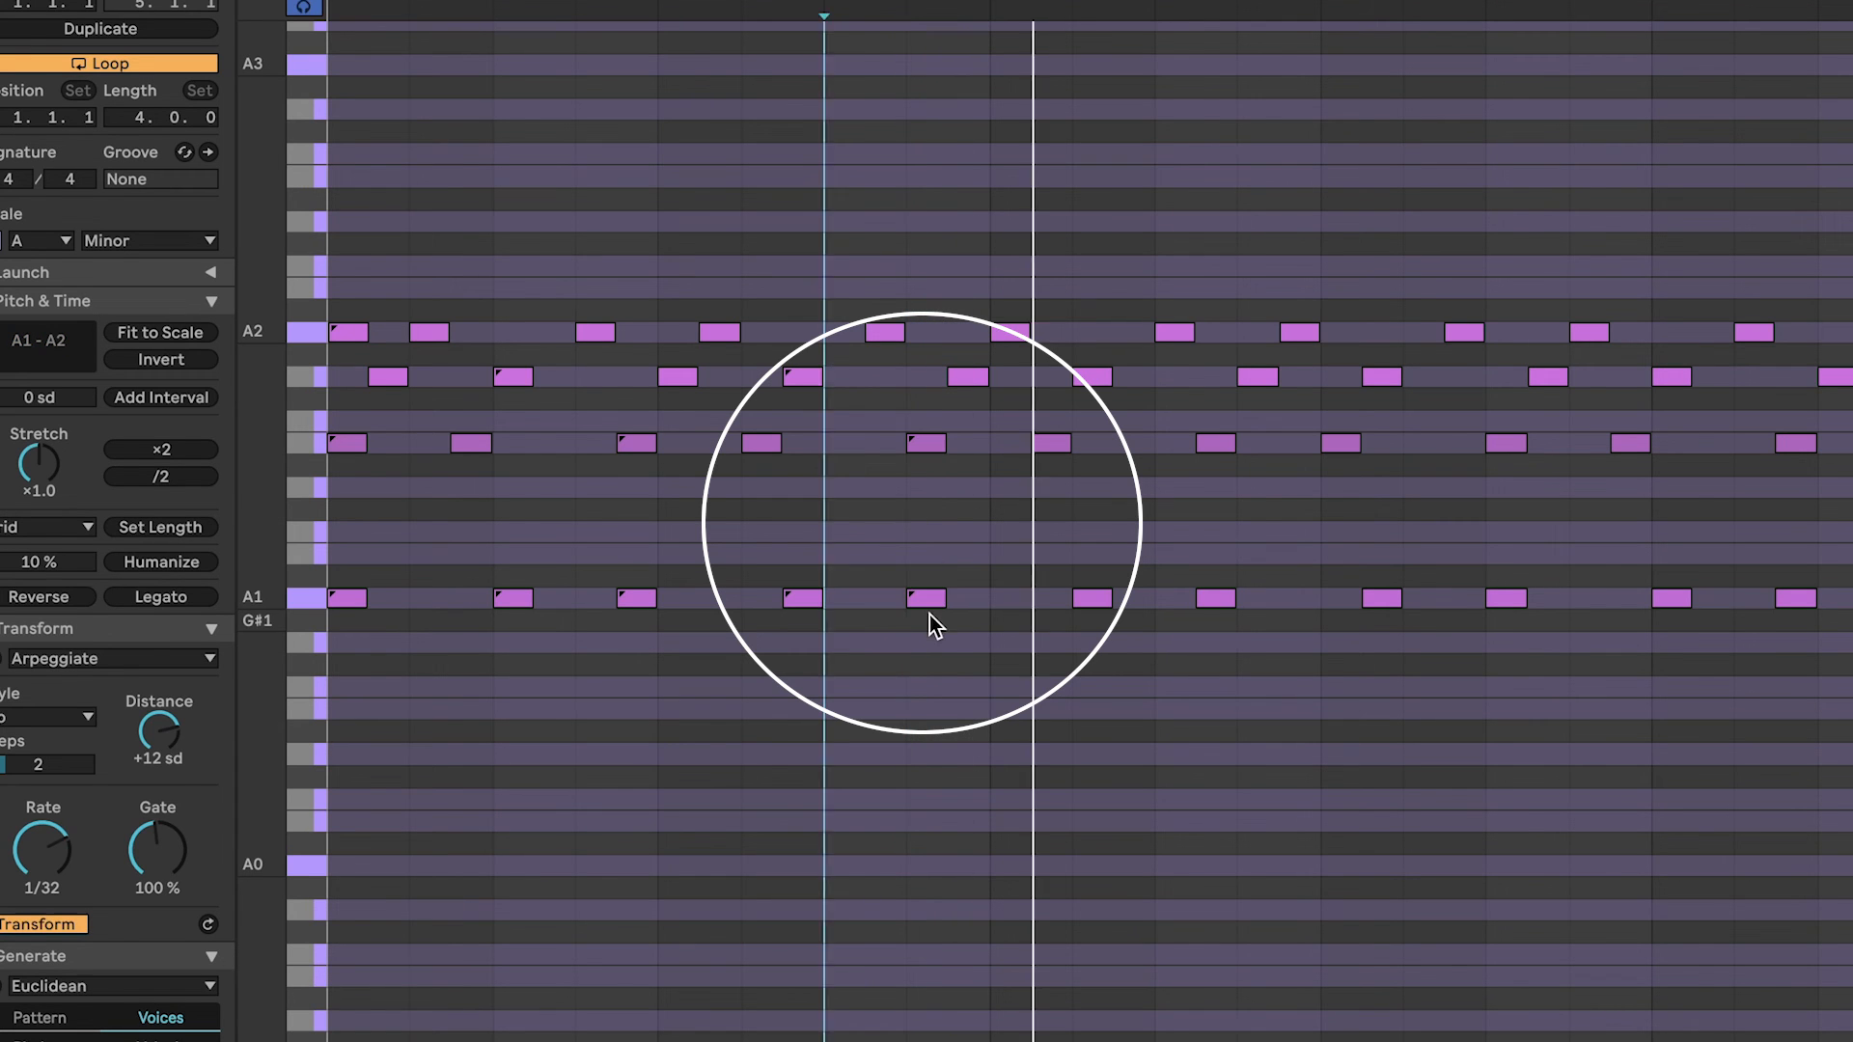
Raise only the A1 note of the group at 1.4.3 by three octaves to A4 and play from beat 1.4
{"action": "left_click", "coordinate": [929, 602]}
{"action": "left_click_drag", "start_coordinate": [929, 548], "coordinate": [929, 633]}
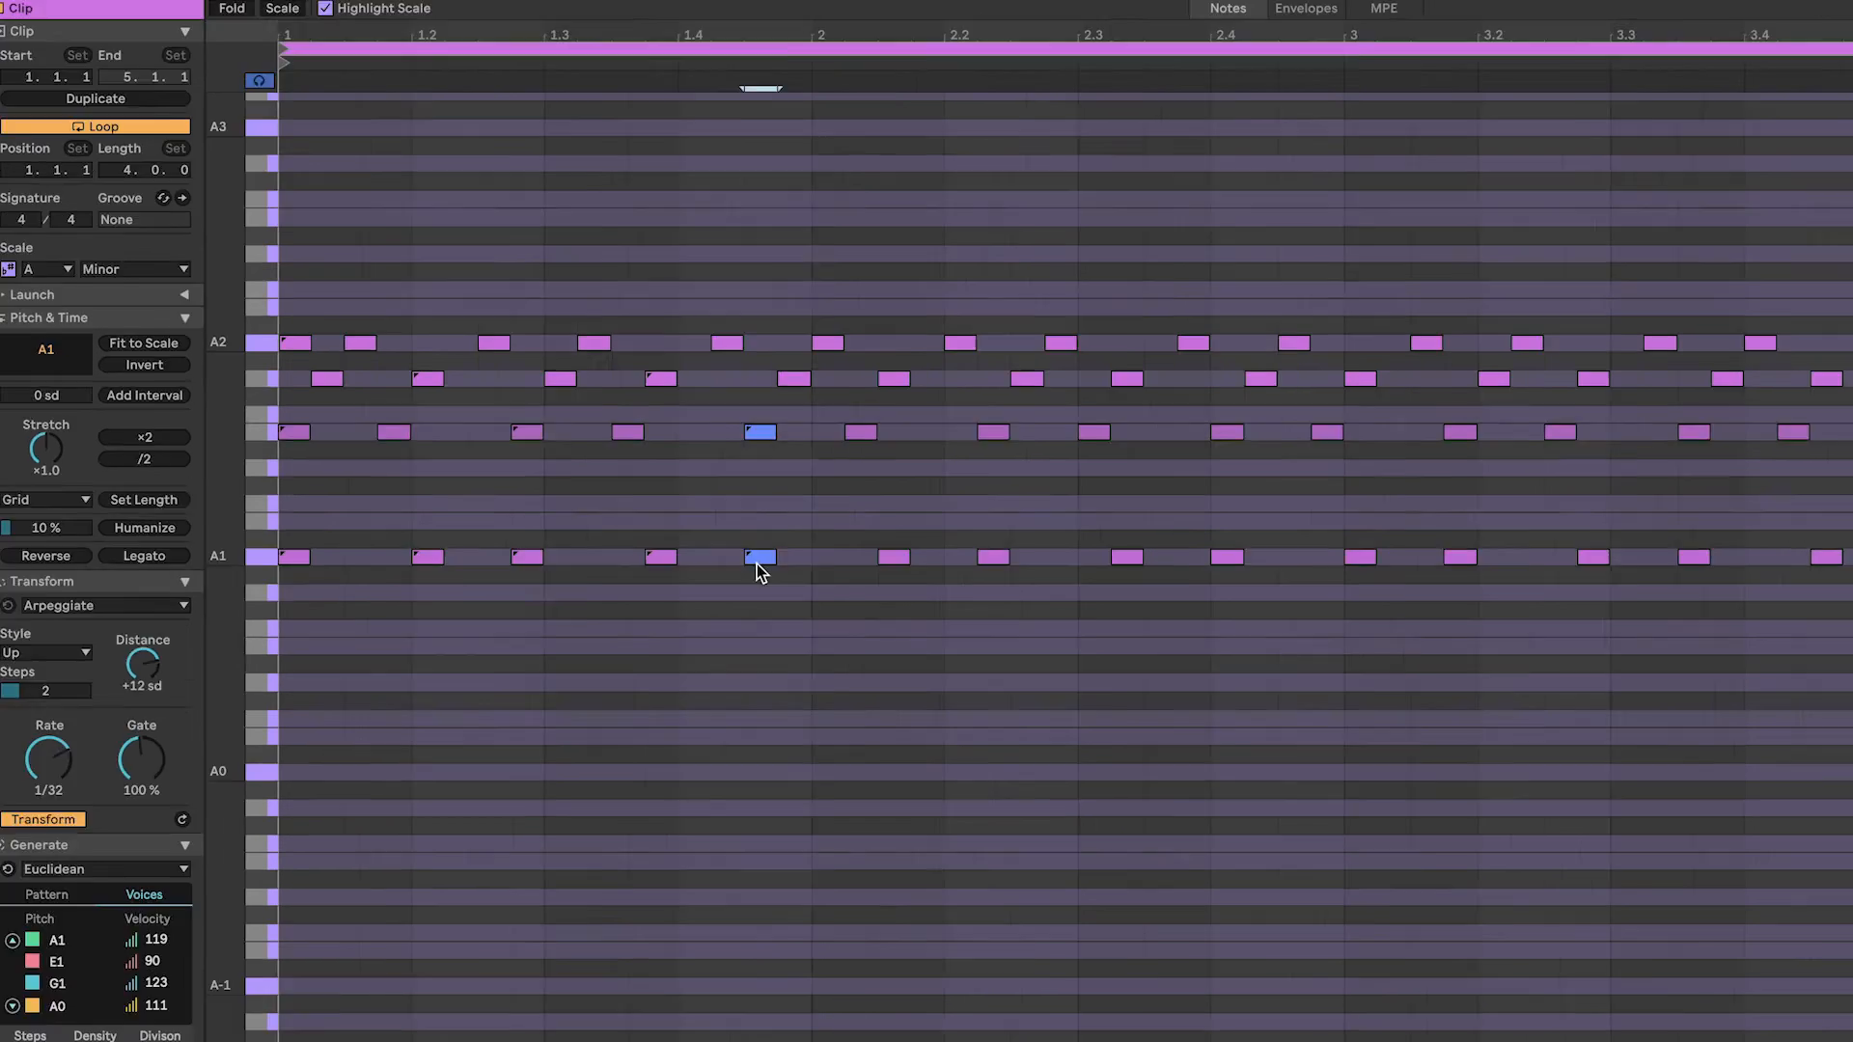
{"action": "key", "text": "shift+Up"}
{"action": "key", "text": "shift+Up"}
{"action": "key", "text": "shift+Up"}
{"action": "left_click", "coordinate": [525, 566]}
{"action": "key", "text": "space"}
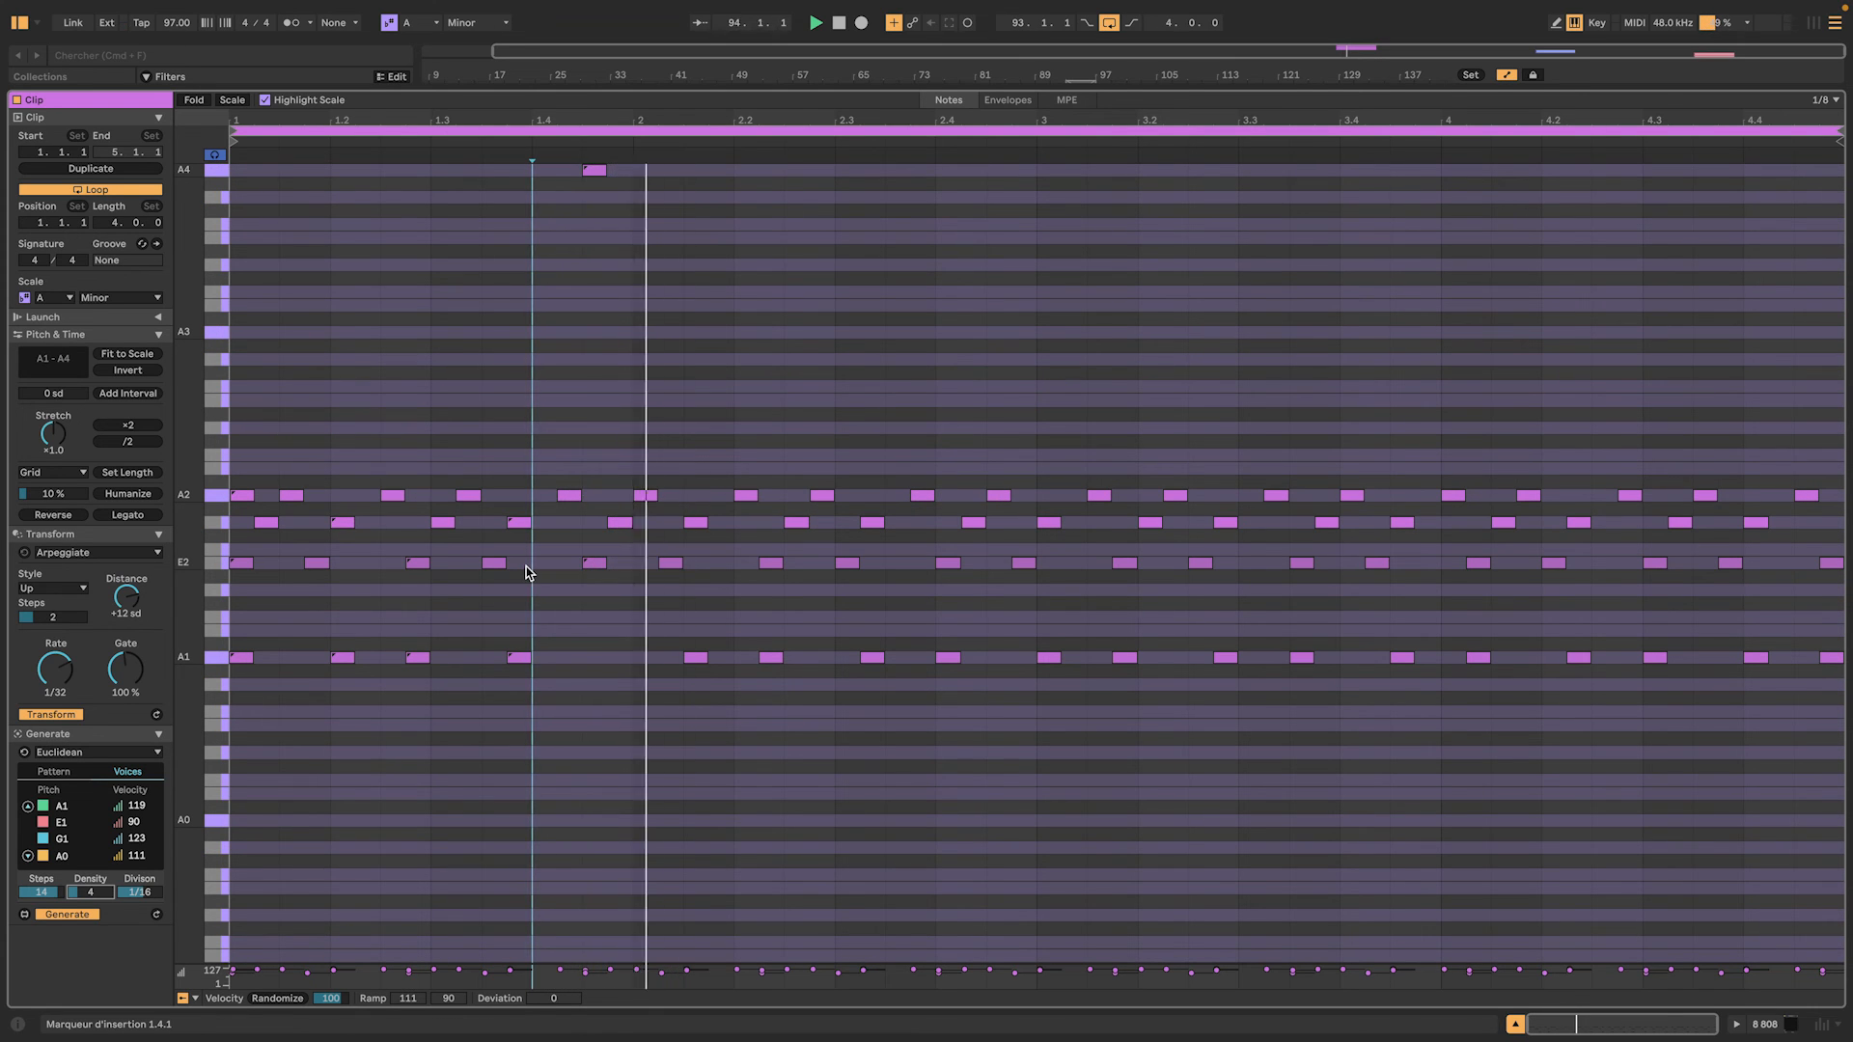